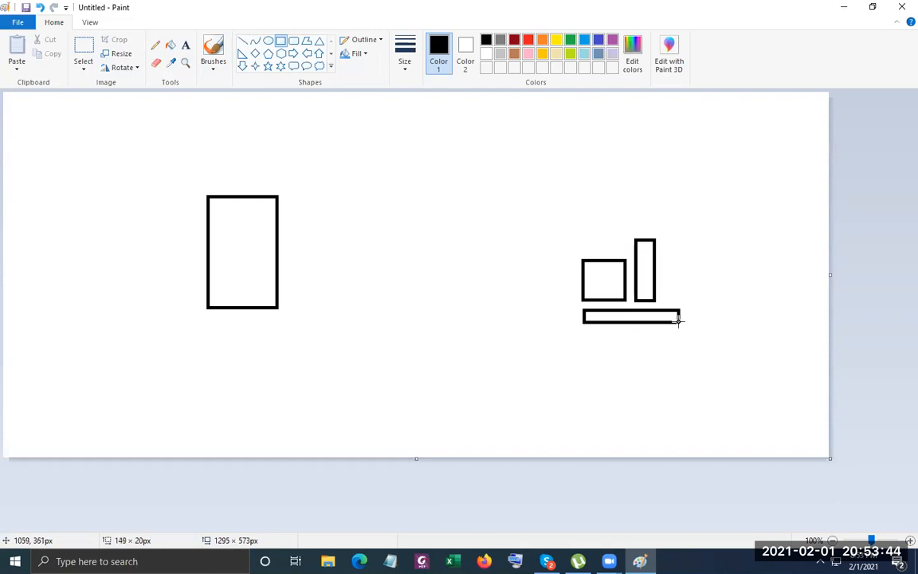
# Finish the keyboard bar, then draw vertical lines left of the computer and right of the server.
pyautogui.click(695, 295)
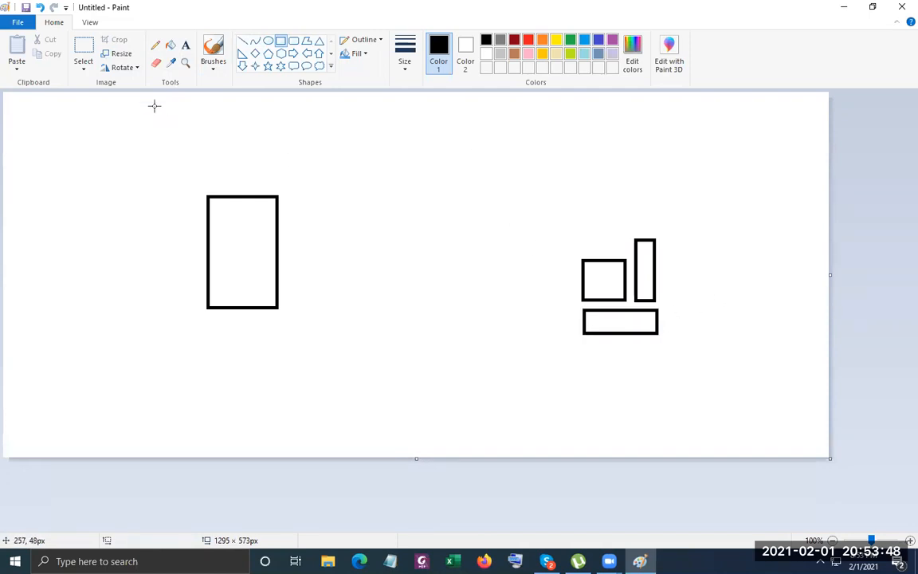
pyautogui.click(242, 40)
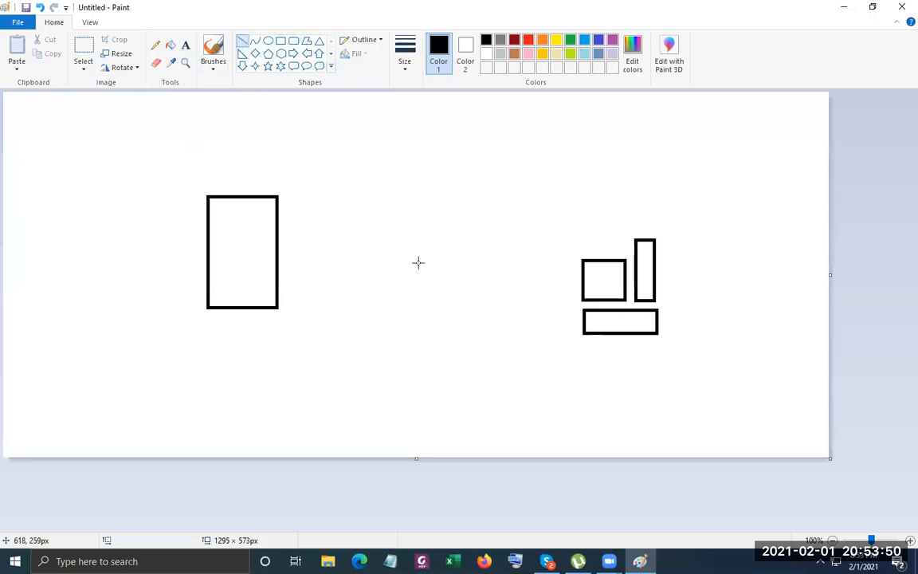
pyautogui.moveTo(549, 182); pyautogui.dragTo(549, 382)
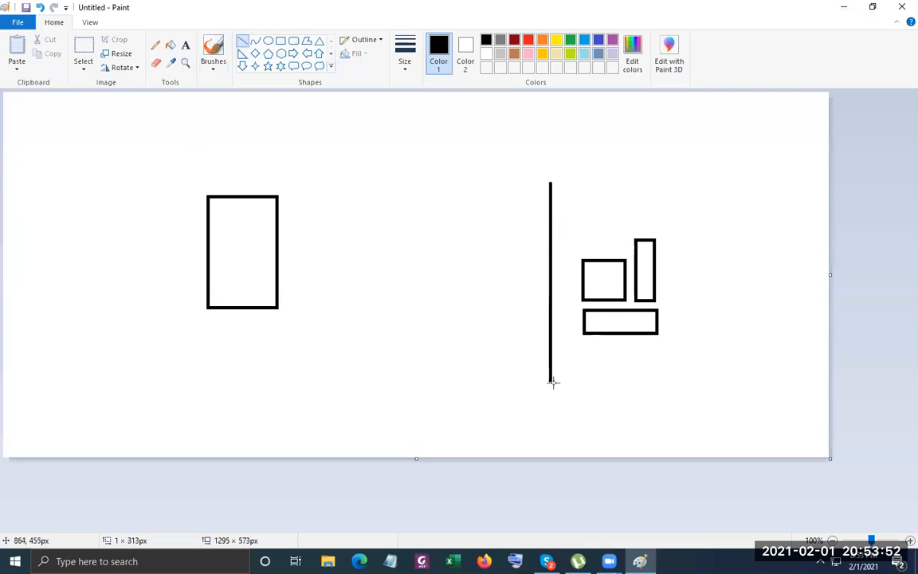
pyautogui.moveTo(317, 171); pyautogui.dragTo(319, 398)
pyautogui.moveTo(437, 156); pyautogui.dragTo(438, 156)
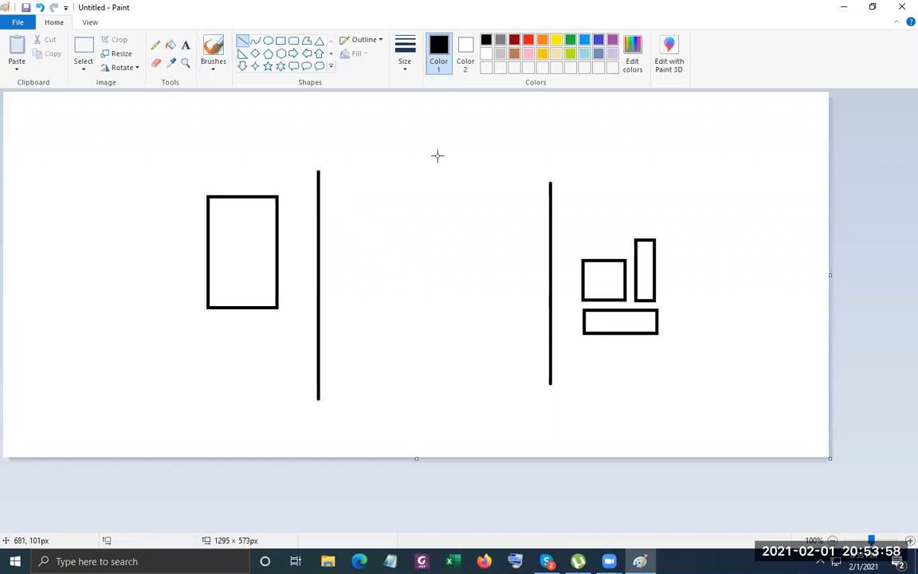
# Add a three-line 'DHCP Server 192.168.88.20' label above the server rectangle.
pyautogui.click(185, 45)
pyautogui.click(206, 146)
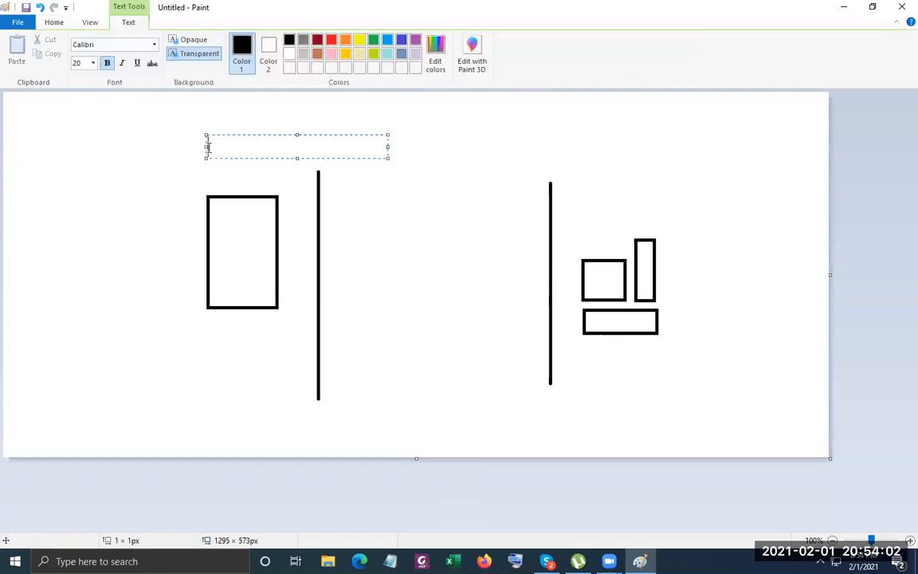
pyautogui.write('DHCP')
pyautogui.press('Return')
pyautogui.write('Serv')
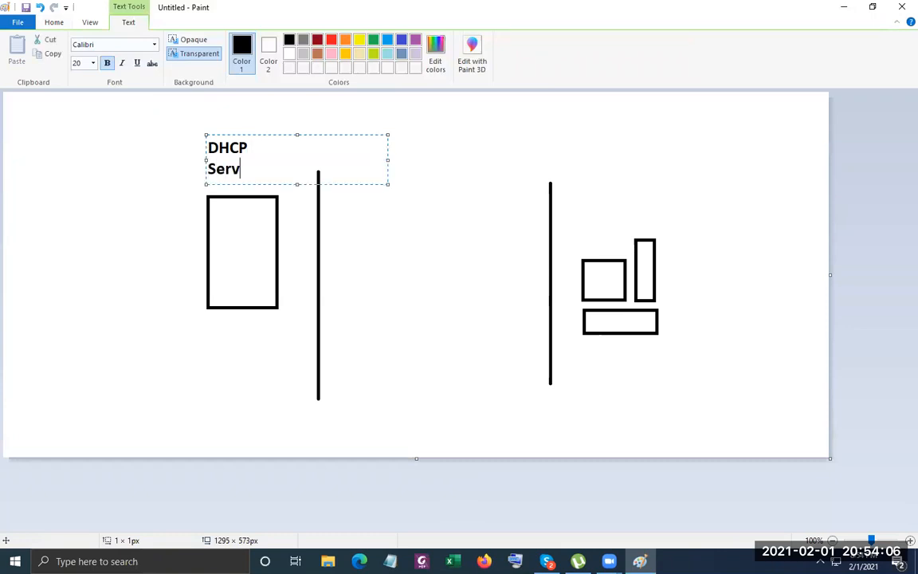
pyautogui.write('er')
pyautogui.press('Return')
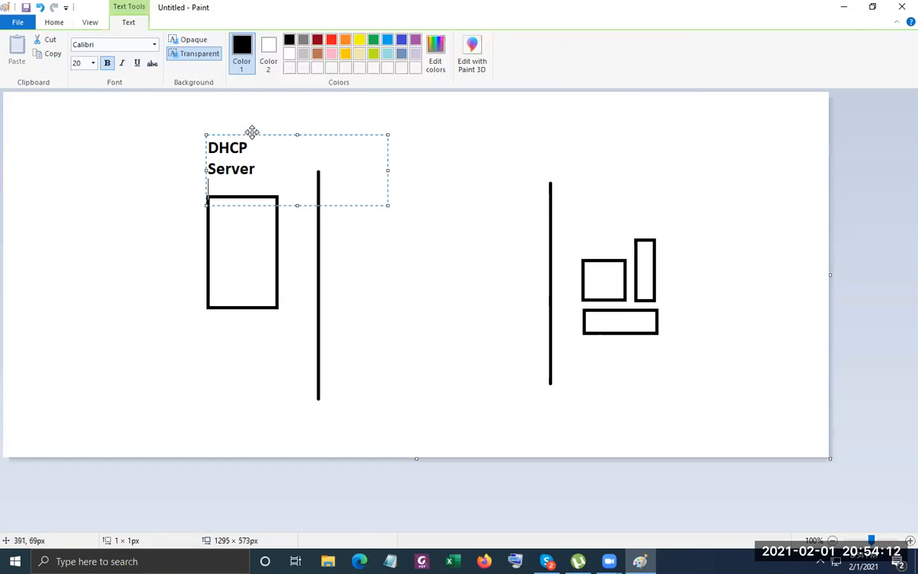
pyautogui.moveTo(252, 132); pyautogui.dragTo(231, 125)
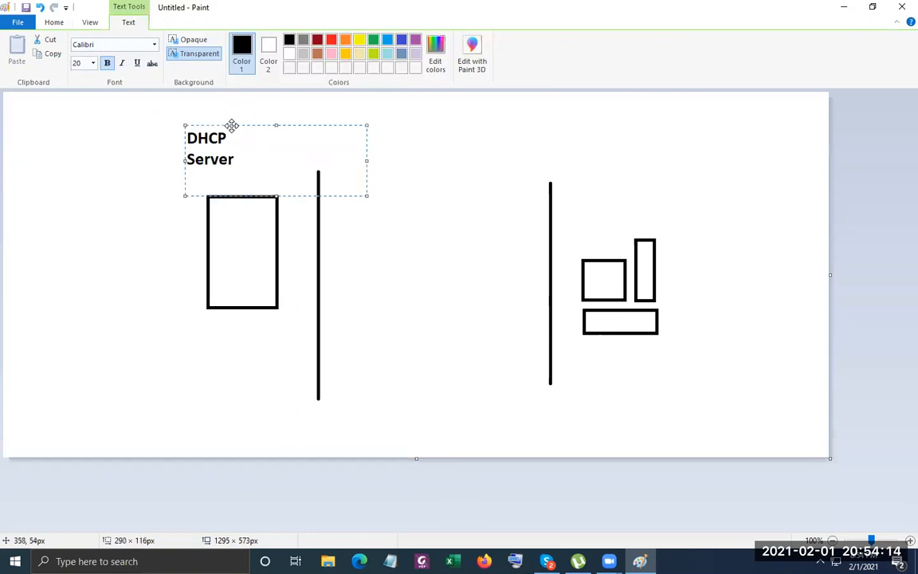
pyautogui.write('192.16')
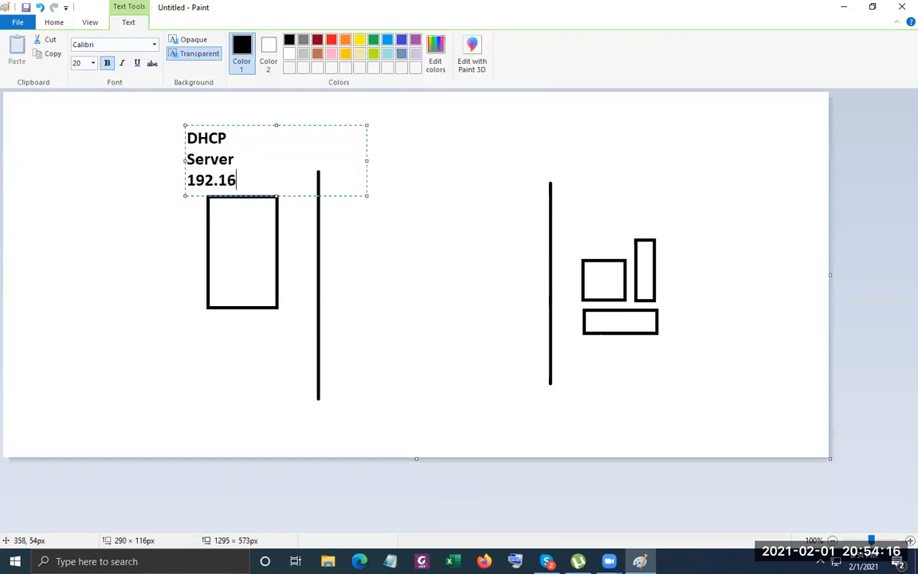
pyautogui.write('8.88.20')
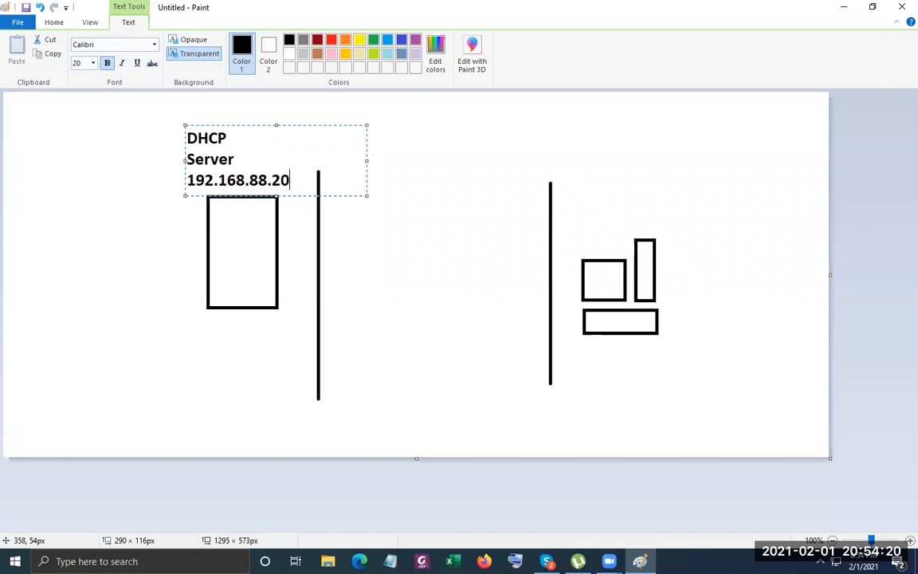
pyautogui.click(383, 293)
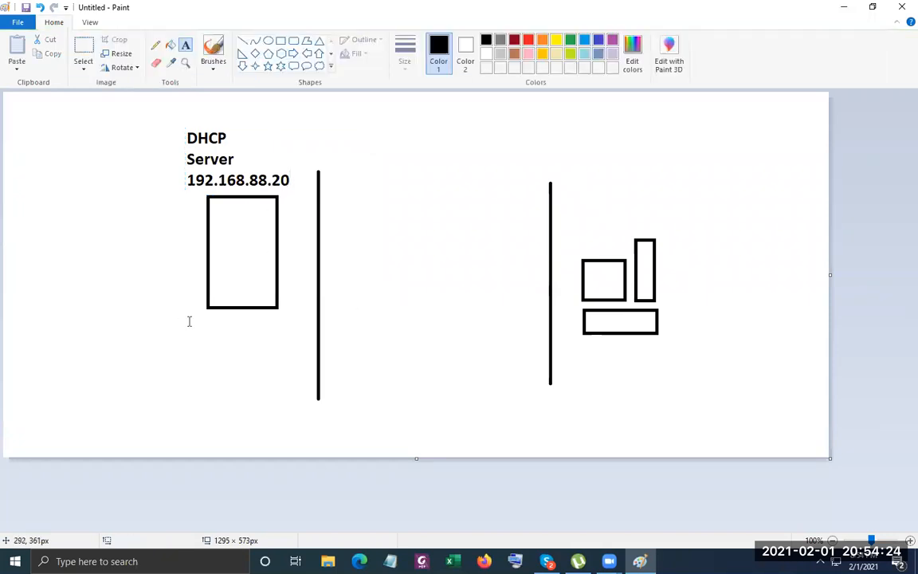
# Add the hostname 'DHCPSRV01.abc.local' below the server rectangle.
pyautogui.click(188, 324)
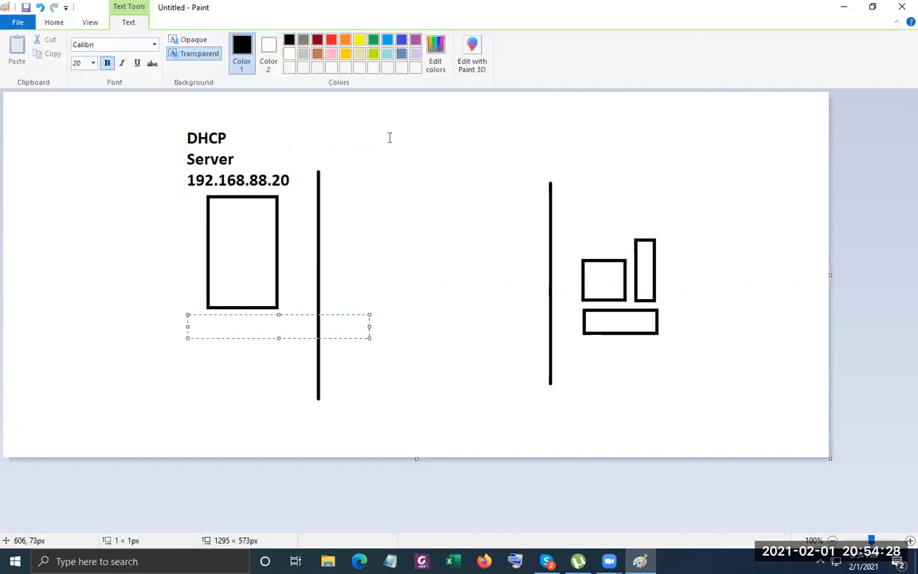
pyautogui.write('DHCPSRV01')
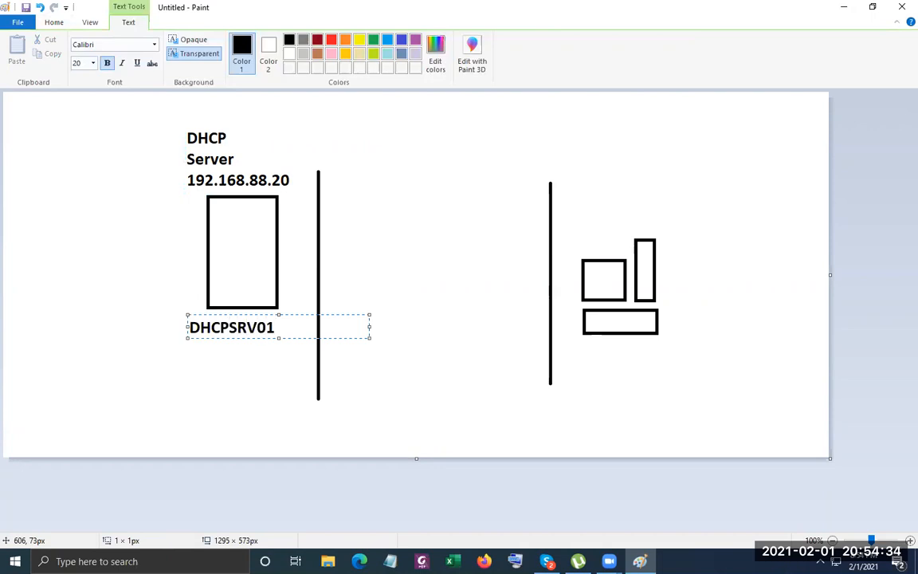
pyautogui.write('.abc.local')
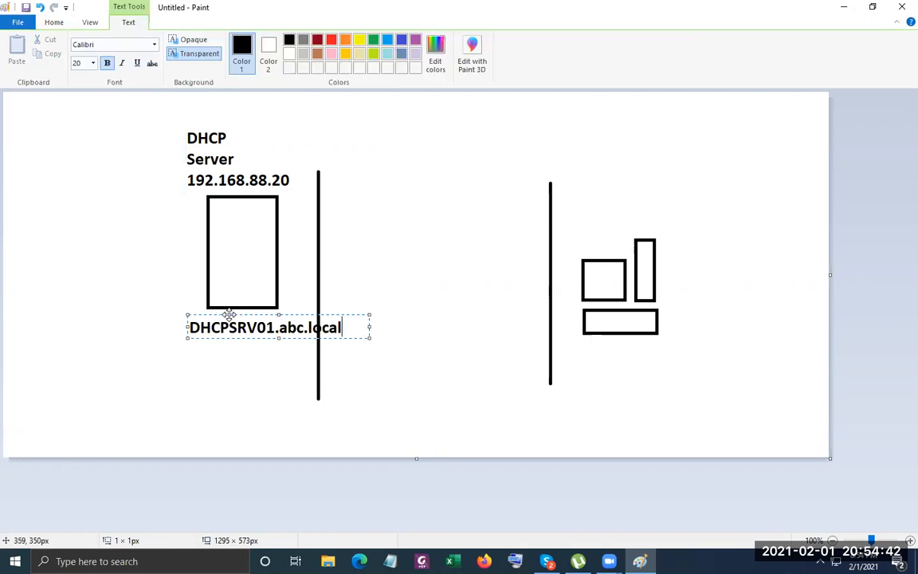
pyautogui.moveTo(229, 313); pyautogui.dragTo(192, 314)
pyautogui.click(451, 236)
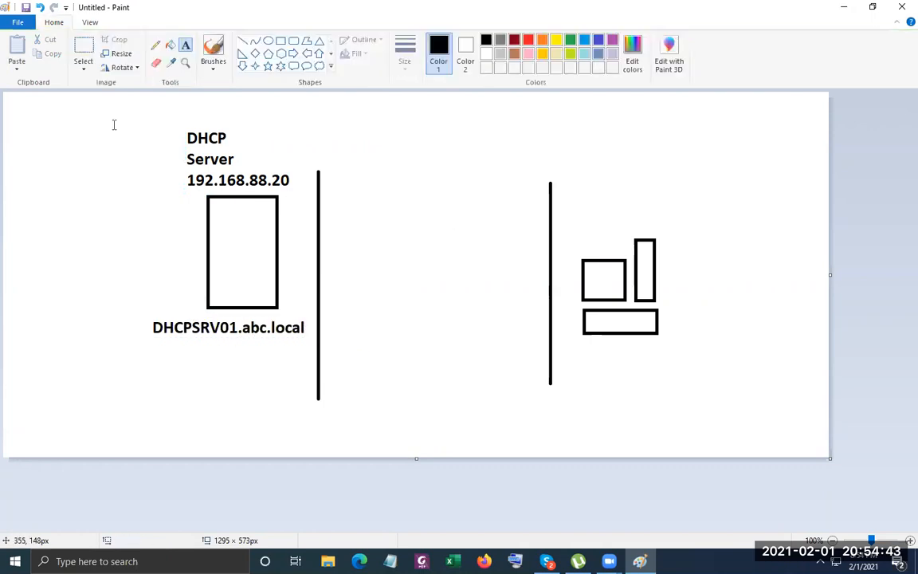
# Draw a second server rectangle at the far left of the canvas.
pyautogui.click(278, 41)
pyautogui.moveTo(53, 149)
pyautogui.mouseDown()
pyautogui.moveTo(101, 209)
pyautogui.moveTo(105, 242)
pyautogui.mouseUp()
pyautogui.click(154, 219)
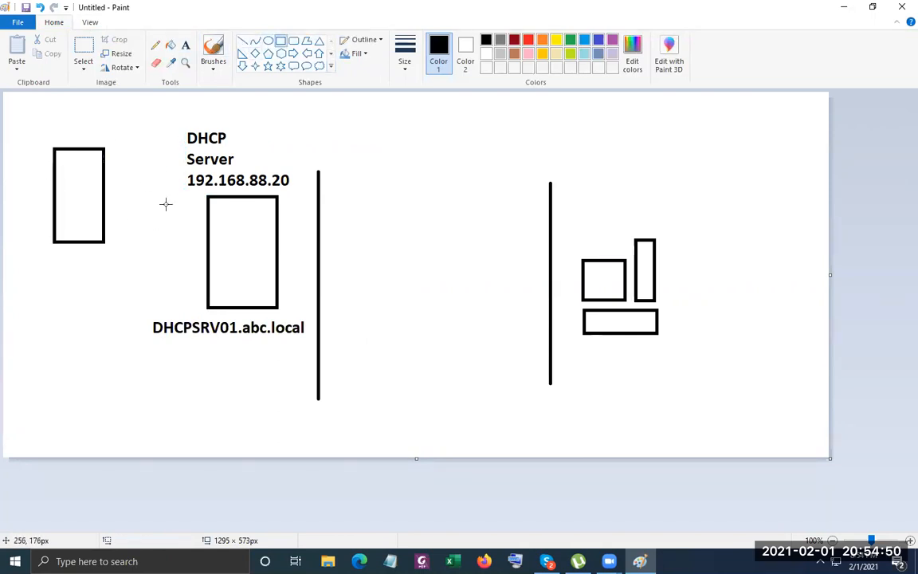
# Label the far-left server 'abc.local', 'SRV01.abc.local' and '192.168.88.19'.
pyautogui.click(186, 46)
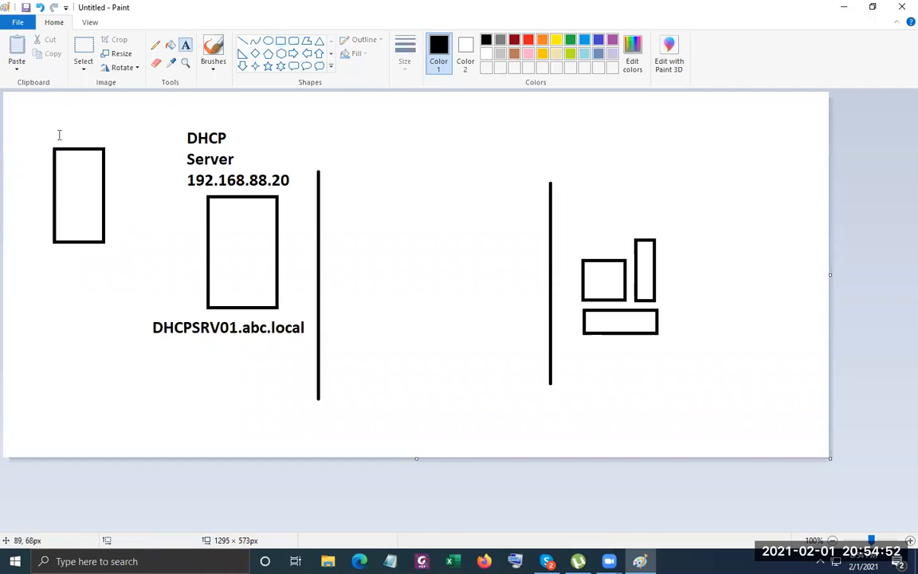
pyautogui.click(59, 134)
pyautogui.write('abc.local')
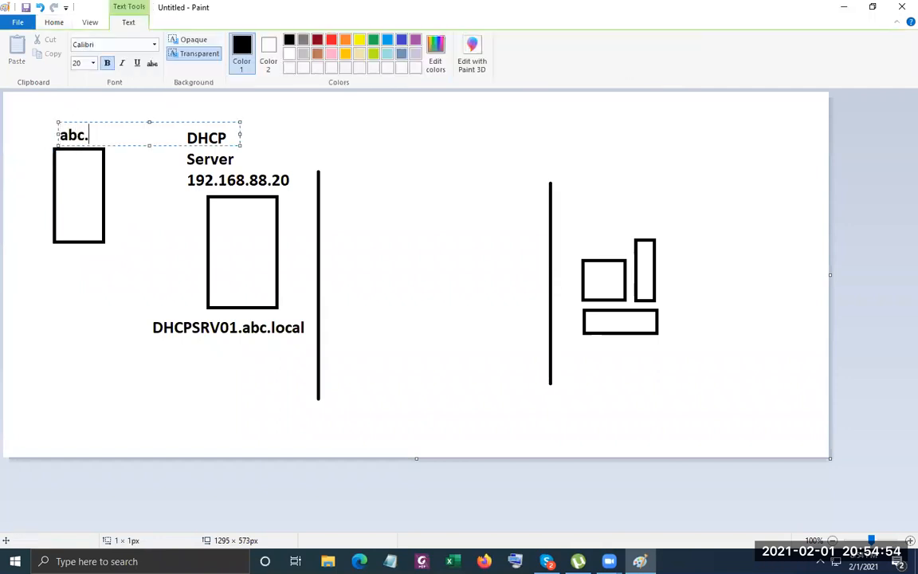
pyautogui.press('Return')
pyautogui.press('Return')
pyautogui.press('Return')
pyautogui.press('Return')
pyautogui.press('Return')
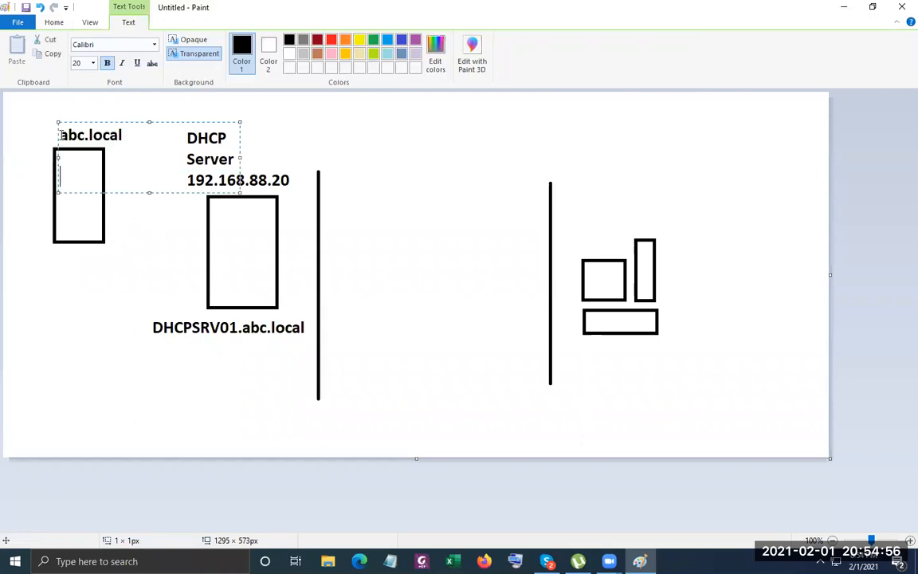
pyautogui.write('SRV01.abc.local')
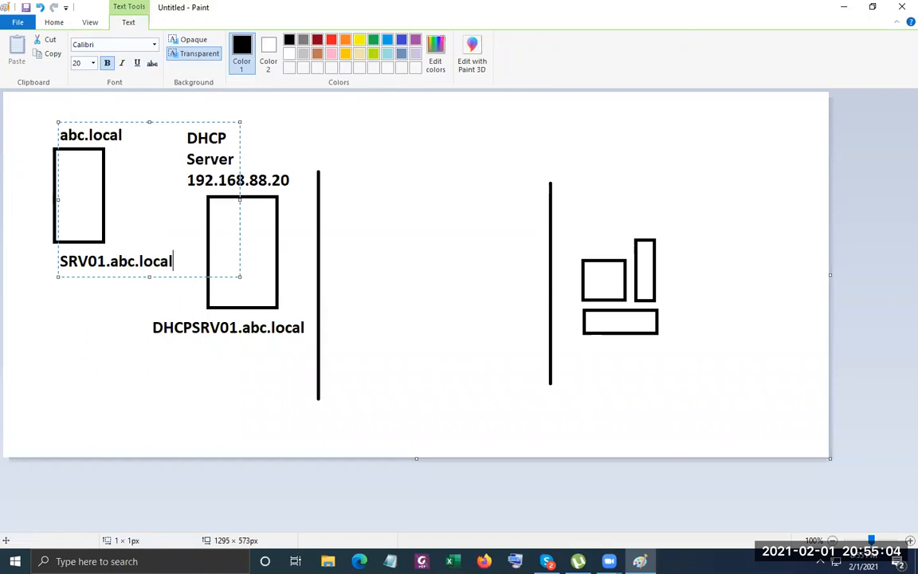
pyautogui.press('Return')
pyautogui.write('1')
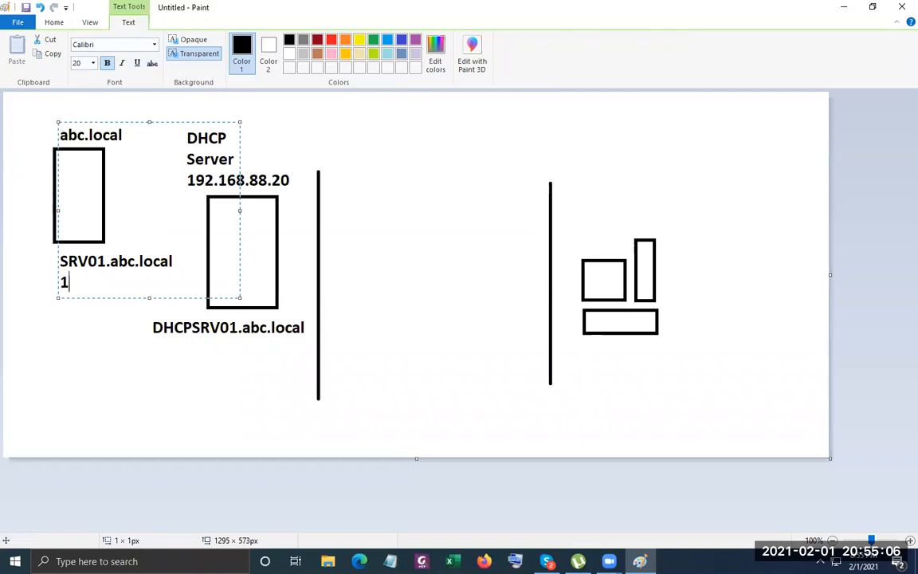
pyautogui.write('92.168.88.19')
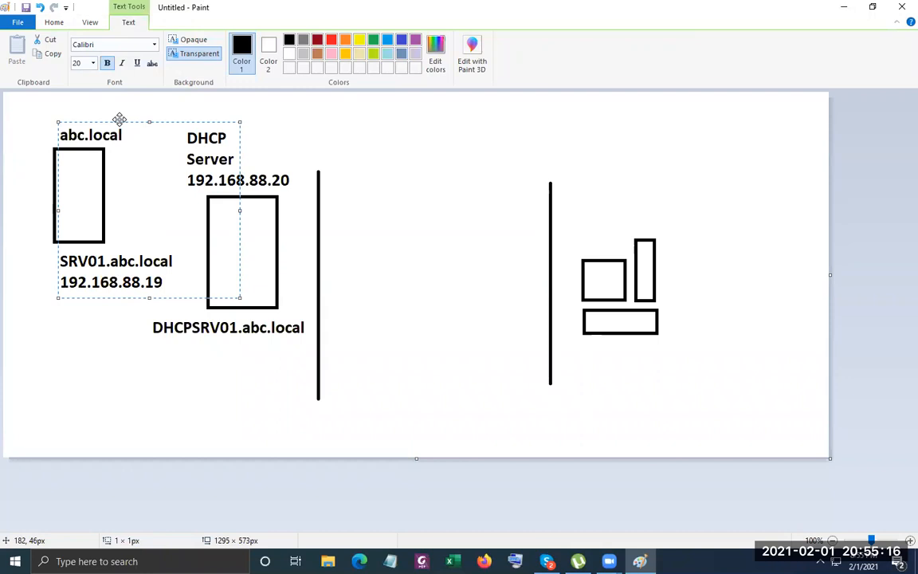
pyautogui.moveTo(119, 119); pyautogui.dragTo(91, 113)
pyautogui.click(403, 168)
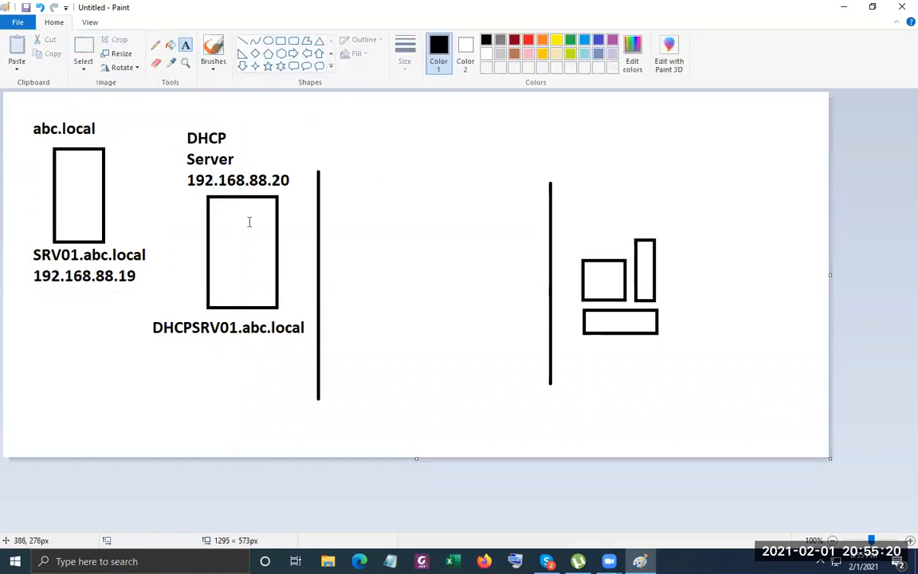
# Draw a small flat rectangle below the DHCP server box.
pyautogui.click(280, 40)
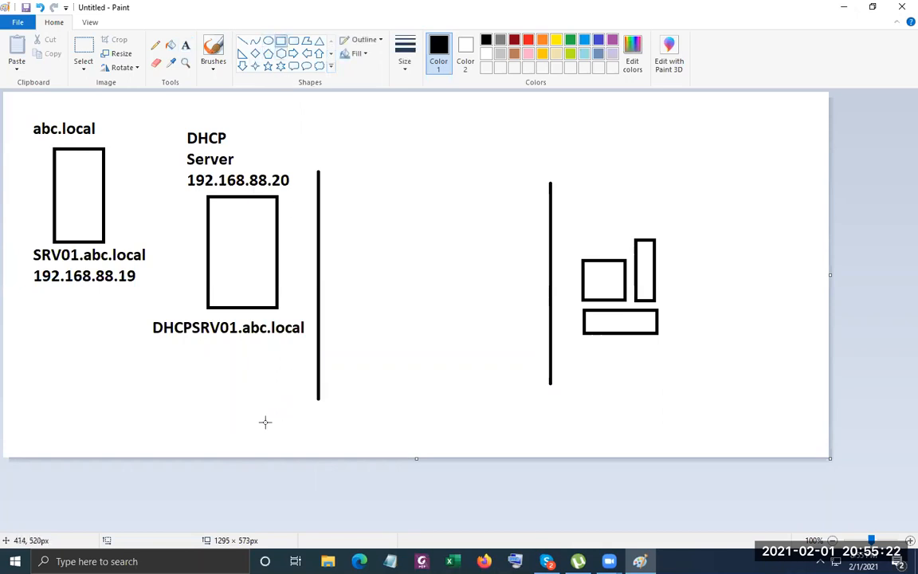
pyautogui.moveTo(252, 416); pyautogui.dragTo(324, 437)
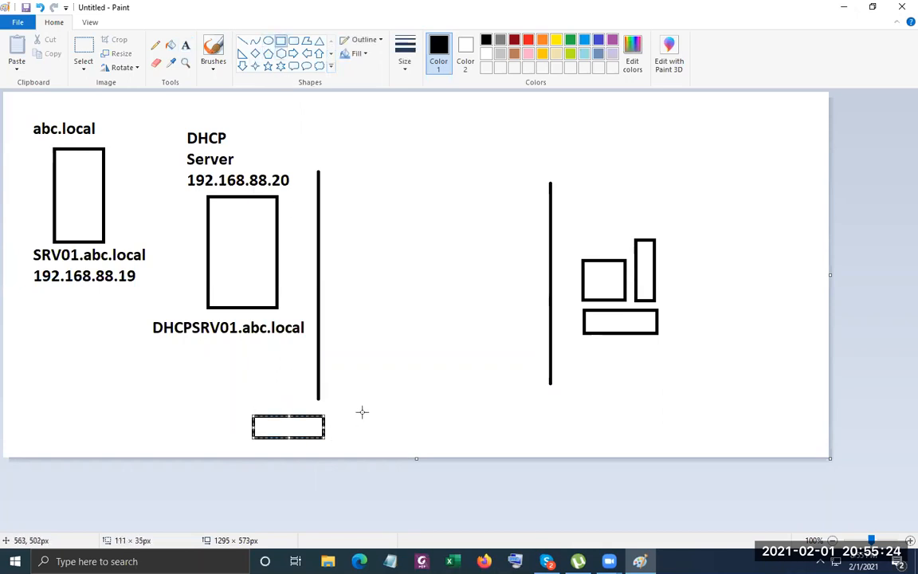
pyautogui.click(362, 412)
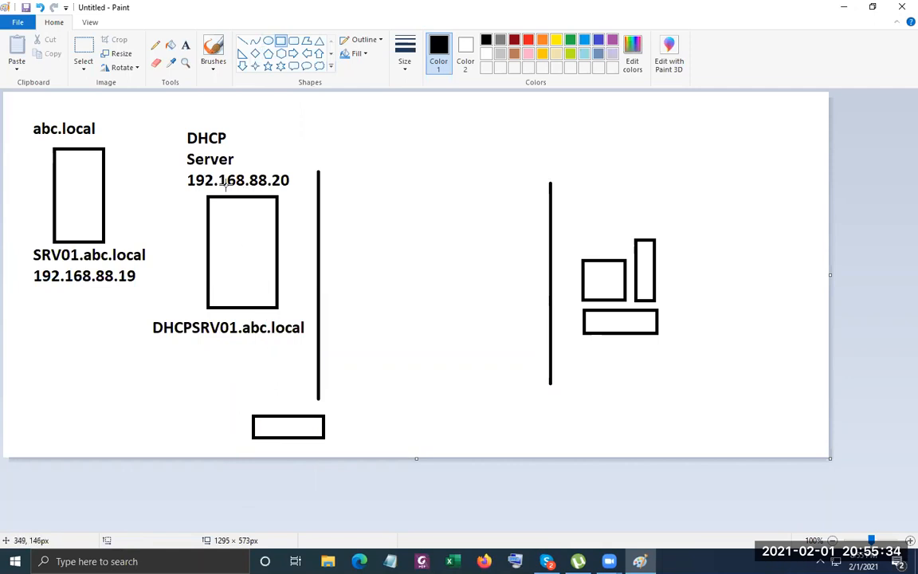
# Move the DHCPSRV01.abc.local label above the DHCP Server heading.
pyautogui.click(83, 49)
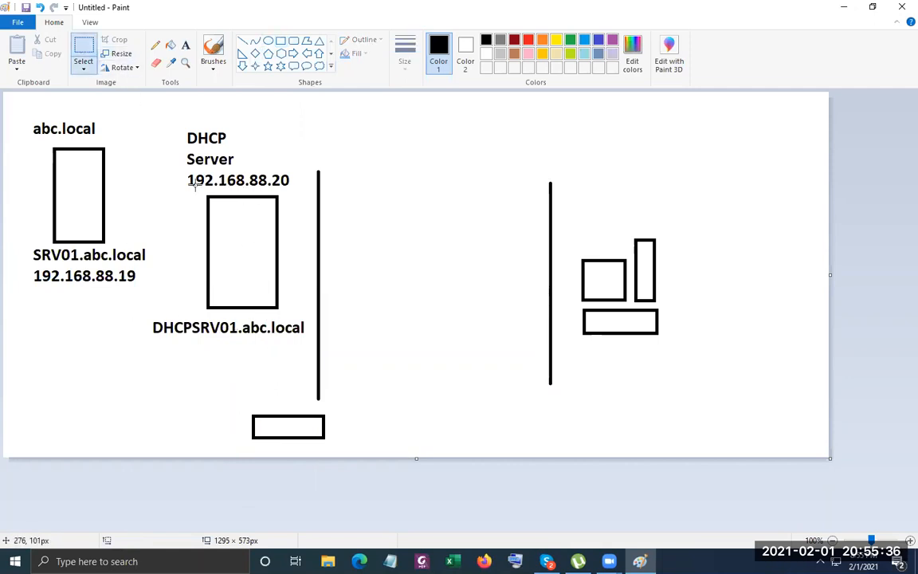
pyautogui.moveTo(147, 317); pyautogui.dragTo(296, 118)
pyautogui.click(171, 389)
# Reposition the SRV01.abc.local / 192.168.88.19 label slightly lower and right.
pyautogui.moveTo(29, 244); pyautogui.dragTo(112, 289)
pyautogui.hotkey('ctrl', 'z')
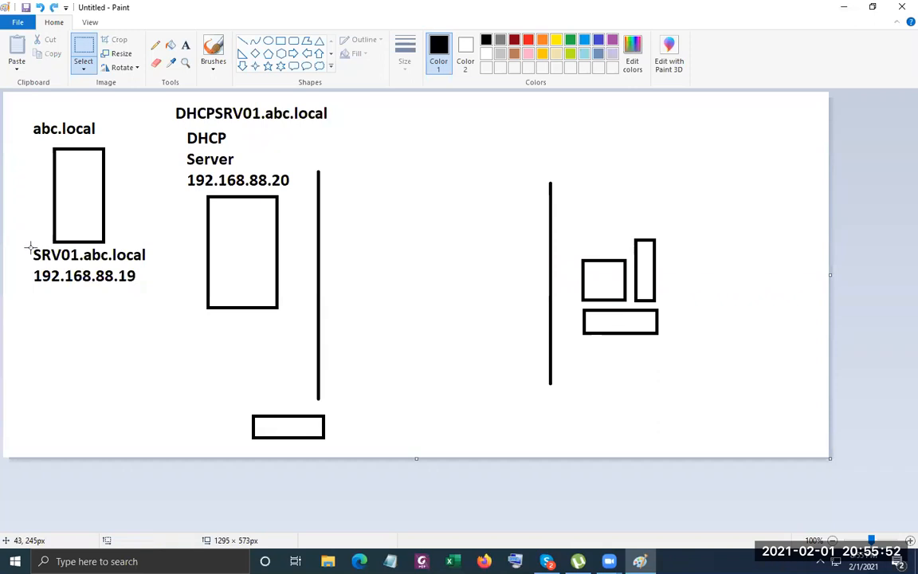
pyautogui.moveTo(30, 249); pyautogui.dragTo(138, 322)
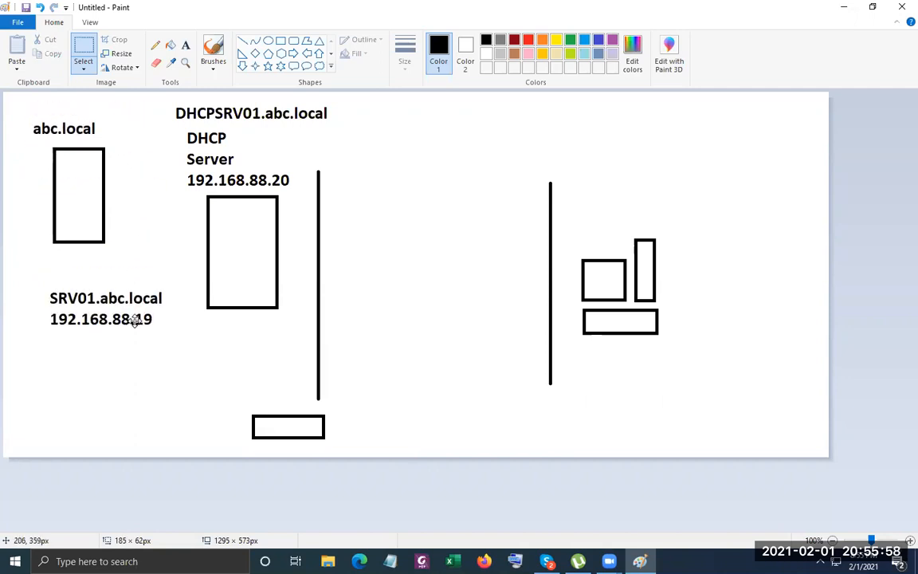
pyautogui.click(32, 243)
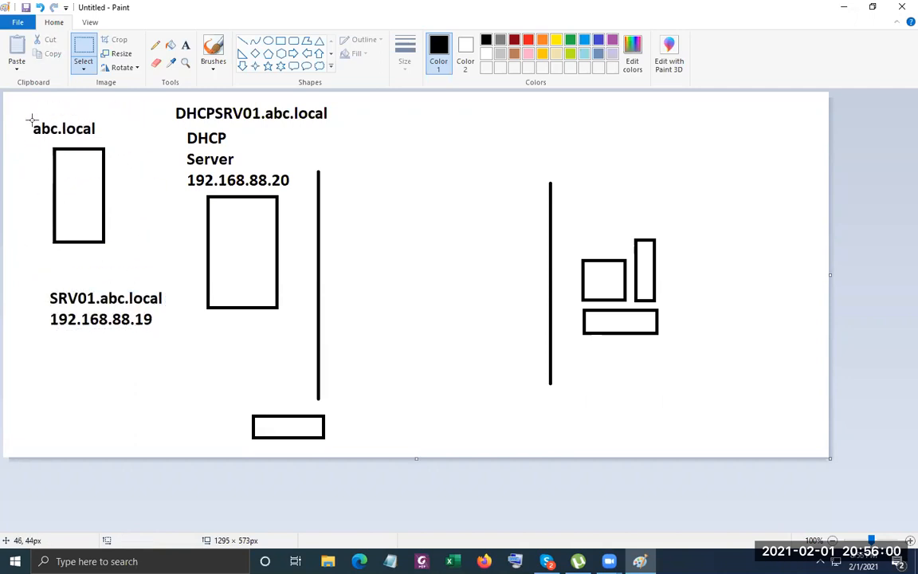
# Nudge the abc.local label with arrow keys to centre it over its box.
pyautogui.moveTo(31, 120); pyautogui.dragTo(97, 139)
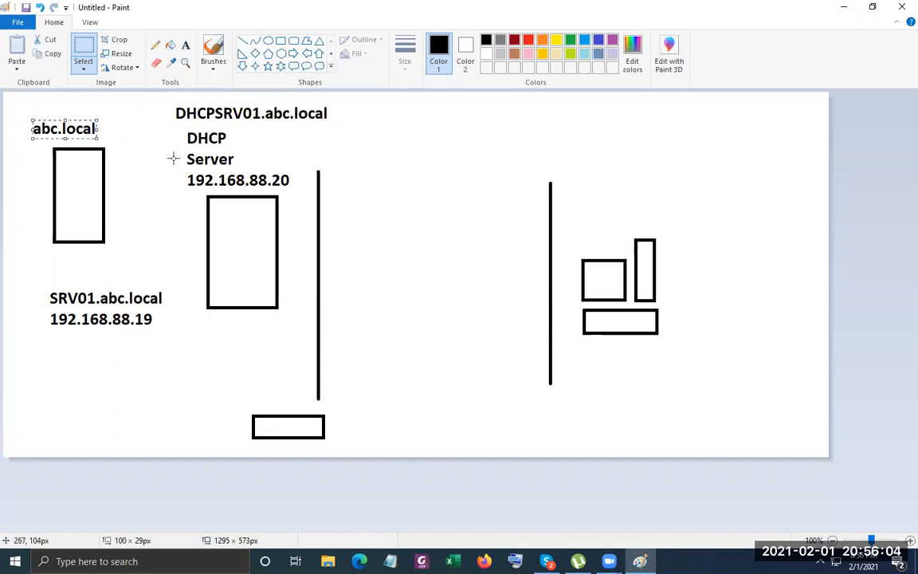
pyautogui.press('Down')
pyautogui.press('Down')
pyautogui.press('Down')
pyautogui.press('Down')
pyautogui.press('Down')
pyautogui.press('Down')
pyautogui.press('Down')
pyautogui.press('Down')
pyautogui.press('Down')
pyautogui.press('Down')
pyautogui.press('Down')
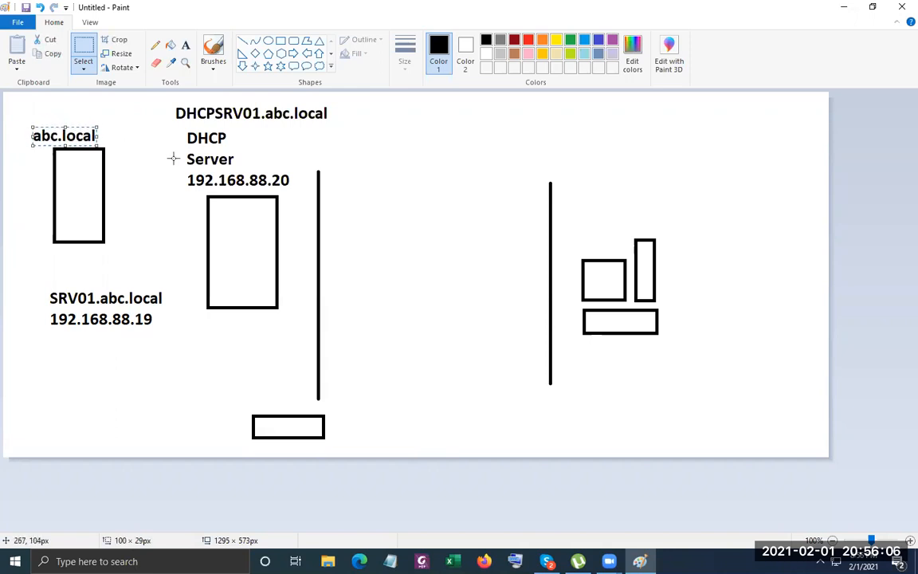
pyautogui.press('Up')
pyautogui.press('Up')
pyautogui.press('Up')
pyautogui.press('Right')
pyautogui.press('Right')
pyautogui.press('Right')
pyautogui.press('Right')
pyautogui.press('Right')
pyautogui.press('Right')
pyautogui.press('Right')
pyautogui.press('Right')
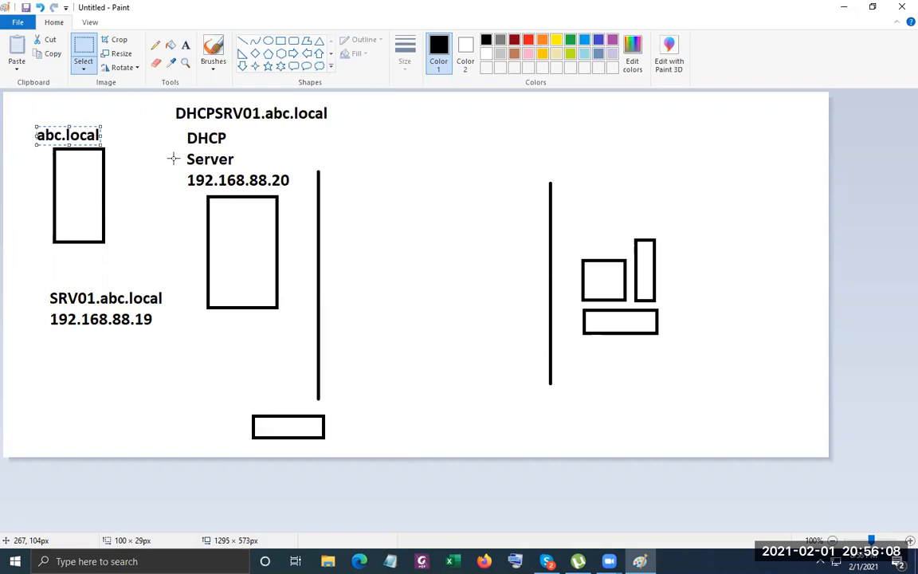
pyautogui.press('Right')
pyautogui.press('Right')
pyautogui.press('Right')
pyautogui.press('Right')
pyautogui.press('Right')
pyautogui.press('Right')
pyautogui.press('Right')
pyautogui.press('Right')
pyautogui.press('Right')
pyautogui.press('Right')
pyautogui.press('Right')
pyautogui.press('Right')
pyautogui.press('Right')
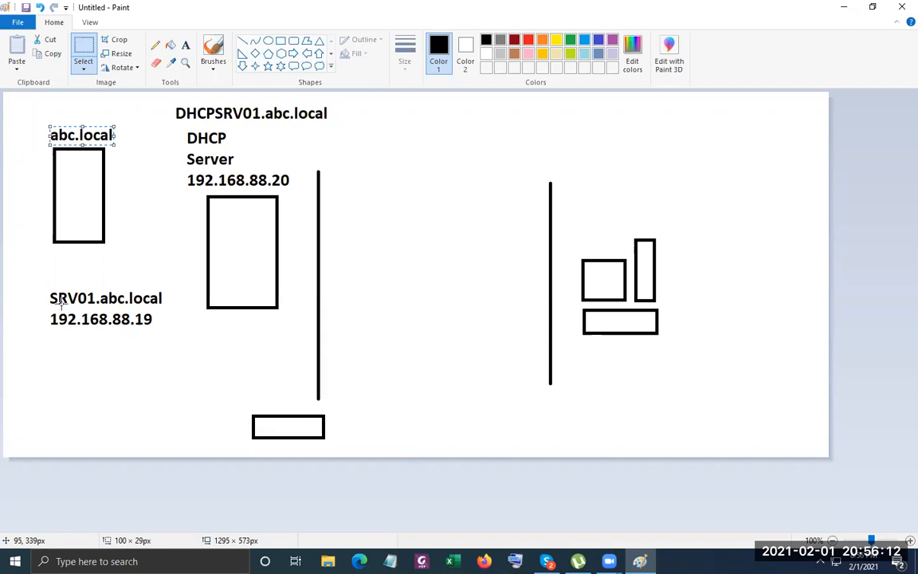
# Move the SRV01 label up to the top of the canvas, slightly left.
pyautogui.moveTo(48, 291); pyautogui.dragTo(165, 324)
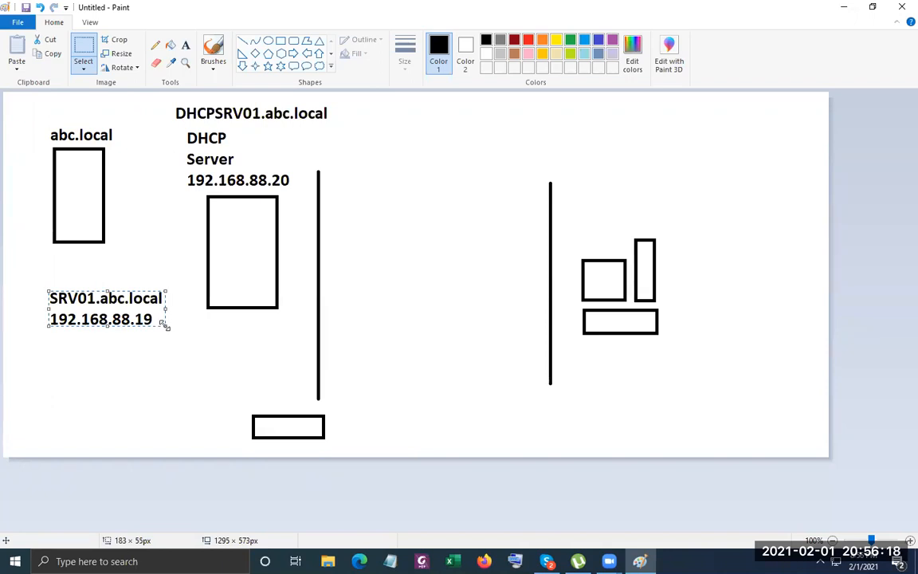
pyautogui.press('Up')
pyautogui.press('Up')
pyautogui.press('Up')
pyautogui.press('Up')
pyautogui.press('Up')
pyautogui.press('Up')
pyautogui.press('Up')
pyautogui.press('Up')
pyautogui.press('Up')
pyautogui.press('Up')
pyautogui.press('Up')
pyautogui.press('Up')
pyautogui.press('Up')
pyautogui.press('Up')
pyautogui.press('Up')
pyautogui.press('Up')
pyautogui.press('Up')
pyautogui.press('Up')
pyautogui.press('Up')
pyautogui.press('Up')
pyautogui.press('Up')
pyautogui.press('Up')
pyautogui.press('Up')
pyautogui.press('Up')
pyautogui.press('Up')
pyautogui.press('Up')
pyautogui.press('Up')
pyautogui.press('Up')
pyautogui.press('Up')
pyautogui.press('Up')
pyautogui.press('Up')
pyautogui.press('Up')
pyautogui.press('Up')
pyautogui.press('Up')
pyautogui.press('Up')
pyautogui.press('Up')
pyautogui.press('Up')
pyautogui.press('Up')
pyautogui.press('Up')
pyautogui.press('Up')
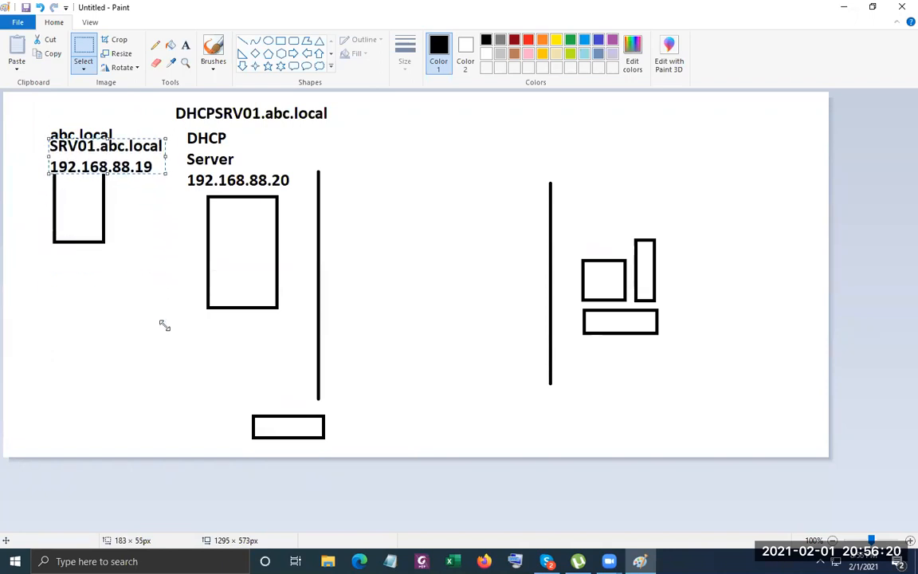
pyautogui.press('Up')
pyautogui.press('Up')
pyautogui.press('Up')
pyautogui.press('Up')
pyautogui.press('Up')
pyautogui.press('Up')
pyautogui.press('Up')
pyautogui.press('Up')
pyautogui.press('Up')
pyautogui.press('Up')
pyautogui.press('Up')
pyautogui.press('Up')
pyautogui.press('Up')
pyautogui.press('Up')
pyautogui.press('Up')
pyautogui.press('Up')
pyautogui.press('Up')
pyautogui.press('Up')
pyautogui.press('Up')
pyautogui.press('Up')
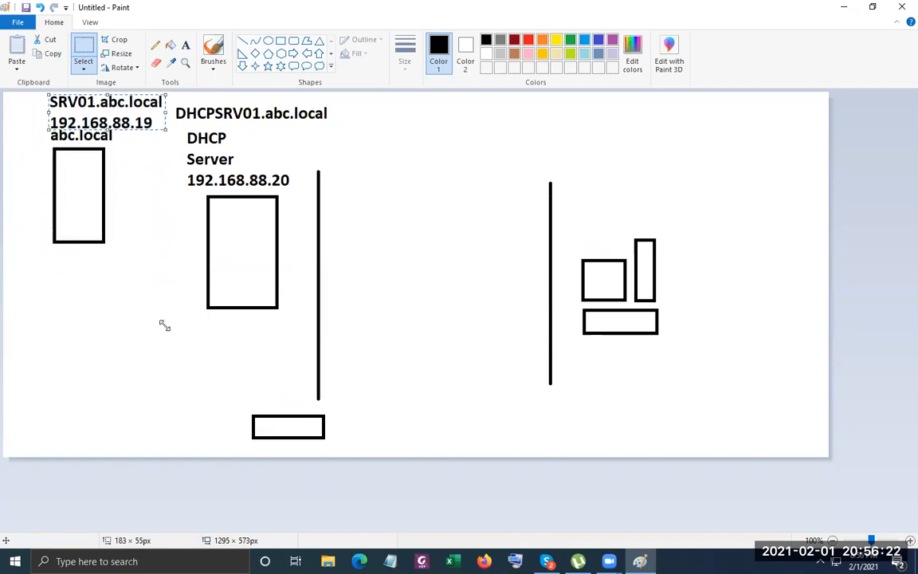
pyautogui.press('Left')
pyautogui.press('Left')
pyautogui.press('Left')
pyautogui.press('Left')
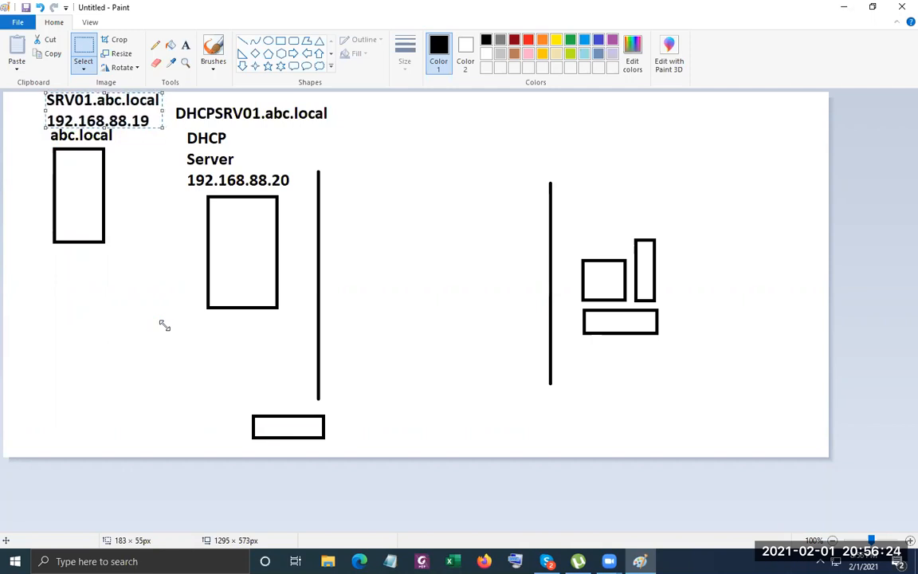
pyautogui.click(151, 376)
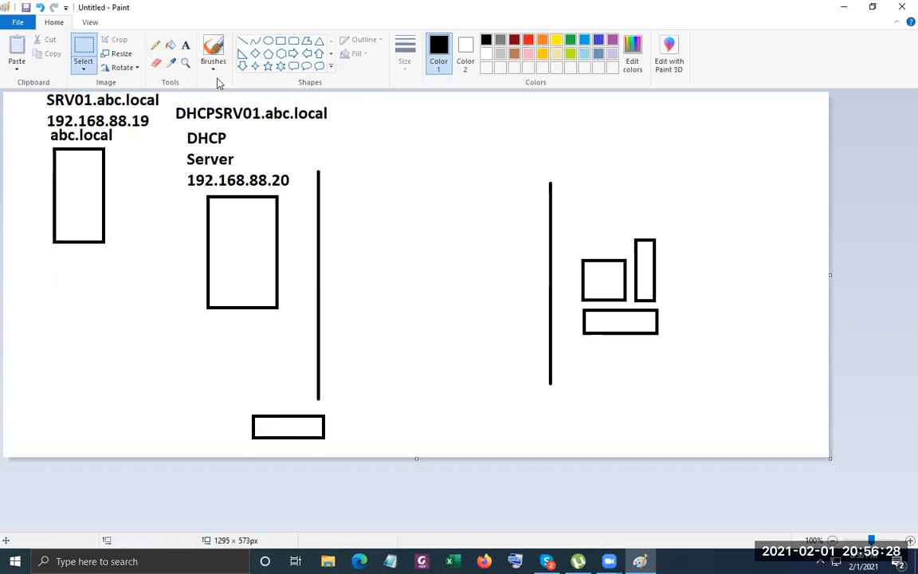
# Connect the SRV01 and DHCP server boxes to the bottom rectangle with lines.
pyautogui.click(243, 41)
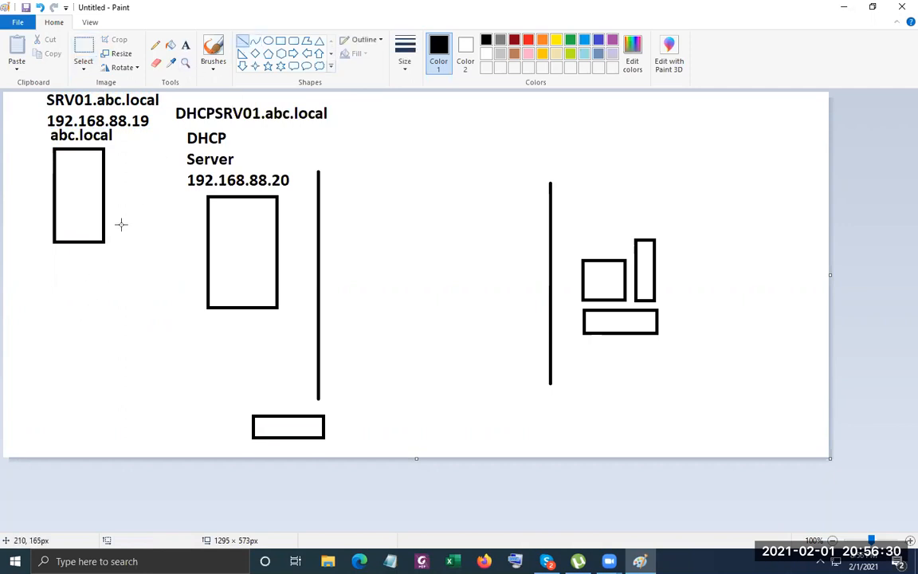
pyautogui.moveTo(91, 244)
pyautogui.mouseDown()
pyautogui.moveTo(188, 375)
pyautogui.moveTo(252, 413)
pyautogui.mouseUp()
pyautogui.moveTo(264, 306); pyautogui.dragTo(265, 414)
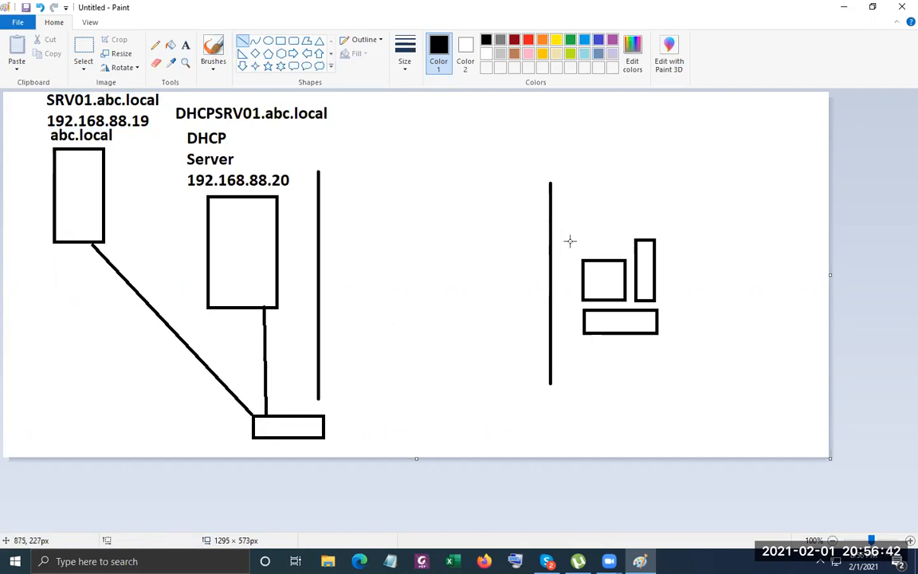
pyautogui.moveTo(484, 258); pyautogui.dragTo(515, 279)
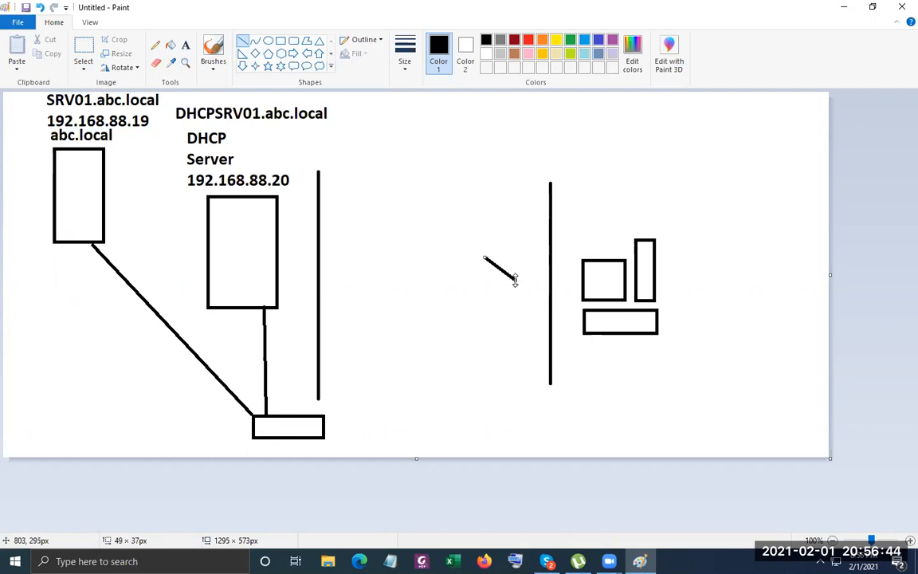
pyautogui.hotkey('ctrl', 'z')
# Draw a small 86×25 px rectangle left of the right-hand vertical line.
pyautogui.click(280, 41)
pyautogui.moveTo(480, 259); pyautogui.dragTo(537, 278)
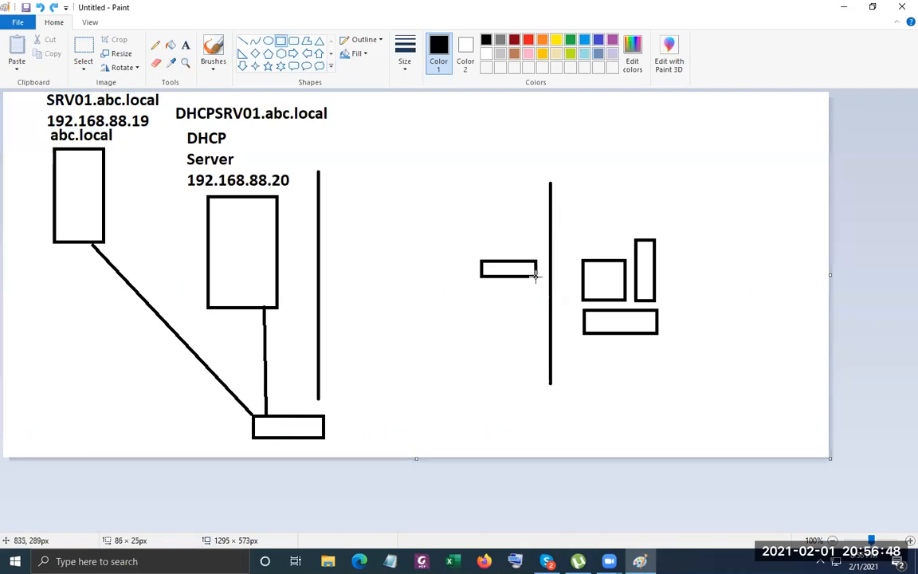
pyautogui.click(417, 194)
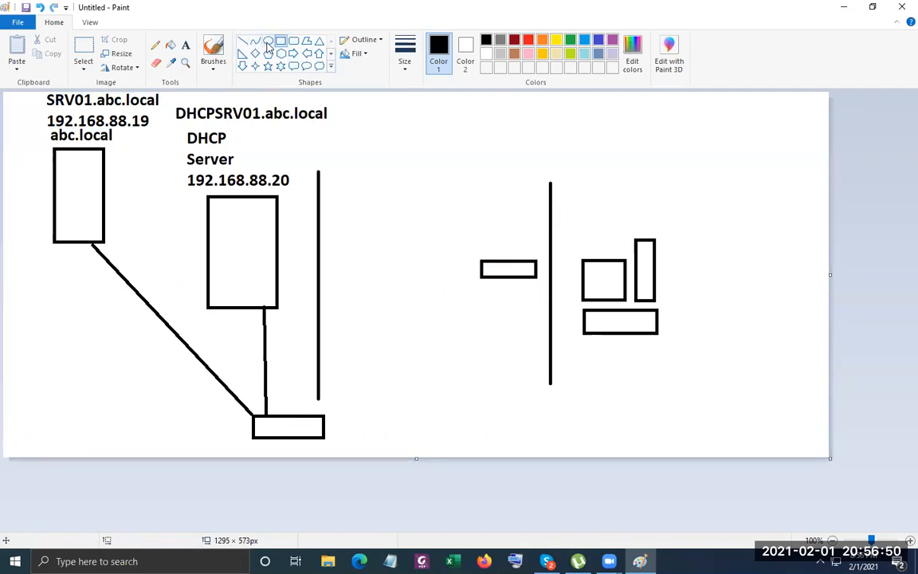
pyautogui.click(185, 46)
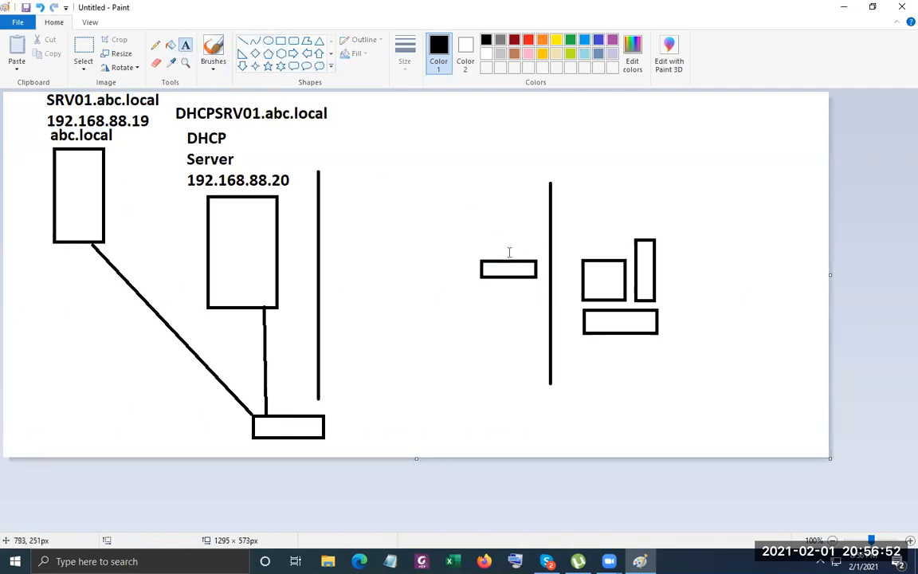
# Label the small rectangle beside the computer's line DST_SW.
pyautogui.click(480, 233)
pyautogui.write('SW')
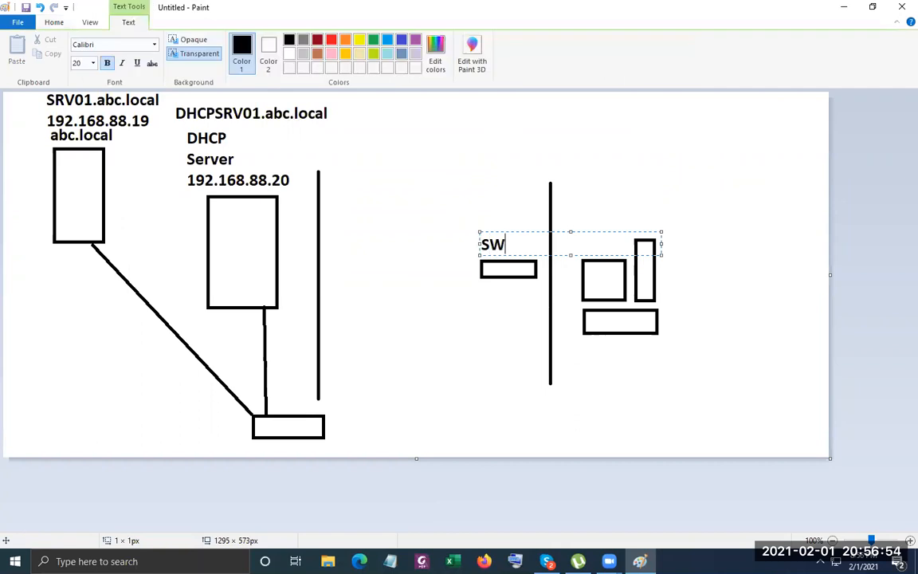
pyautogui.hotkey('shift', 'Left')
pyautogui.hotkey('shift', 'Left')
pyautogui.write('DST_')
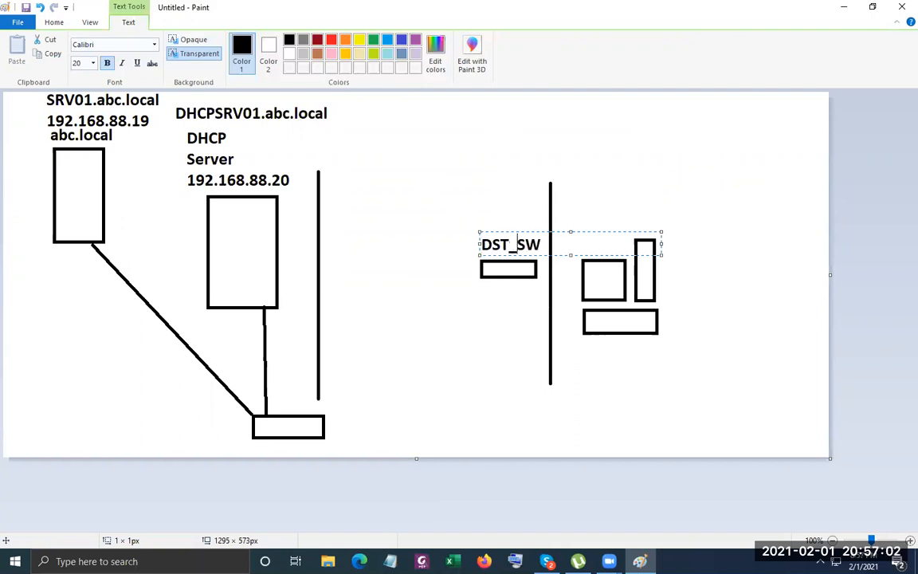
pyautogui.click(424, 297)
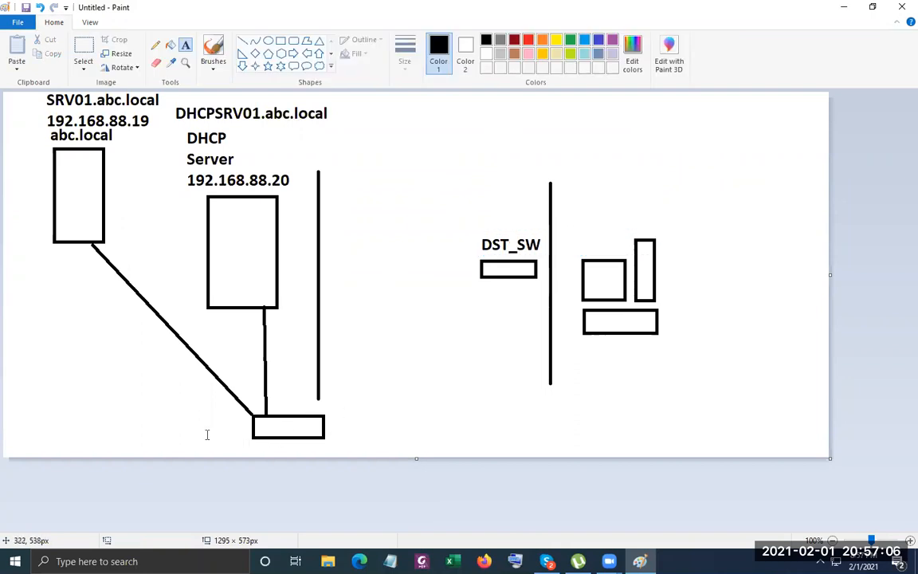
# Add the label DC_SW left of the bottom rectangle.
pyautogui.click(176, 423)
pyautogui.write('DC')
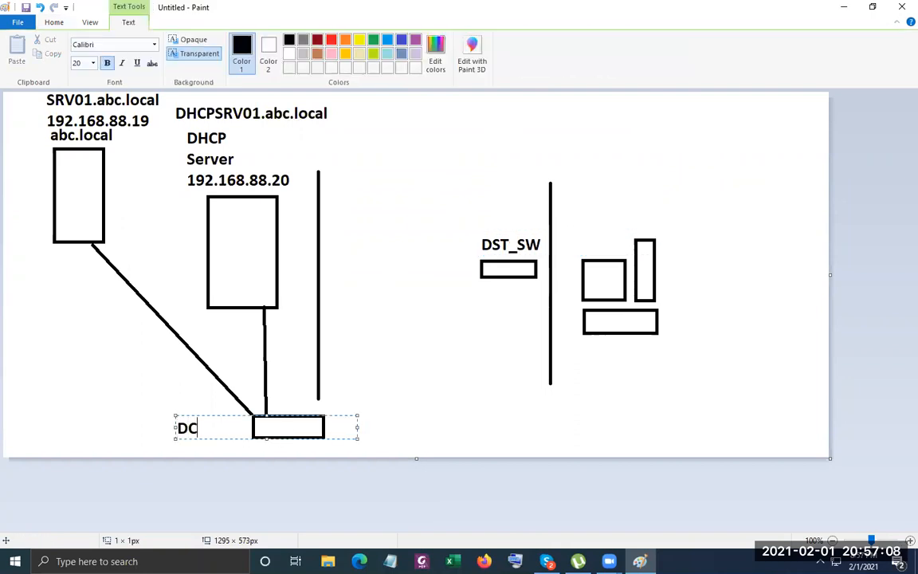
pyautogui.write('_SW')
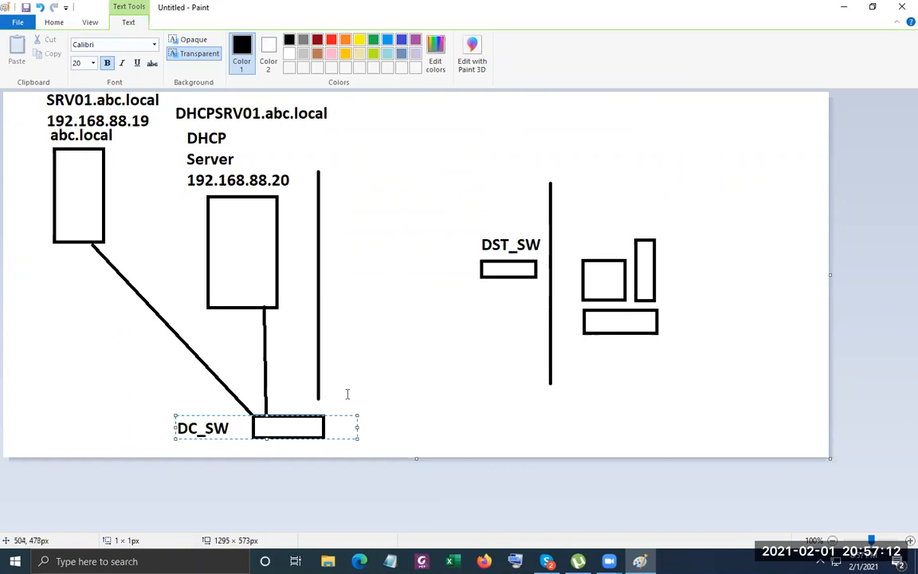
pyautogui.click(396, 385)
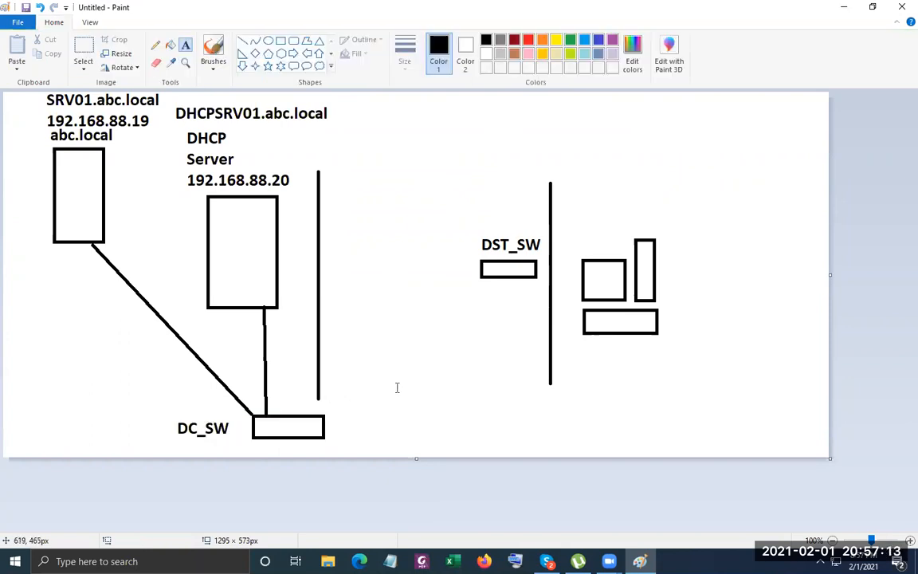
# Draw a flat ellipse and copy its lower arc downward as the cylinder base.
pyautogui.click(269, 41)
pyautogui.moveTo(352, 291); pyautogui.dragTo(437, 309)
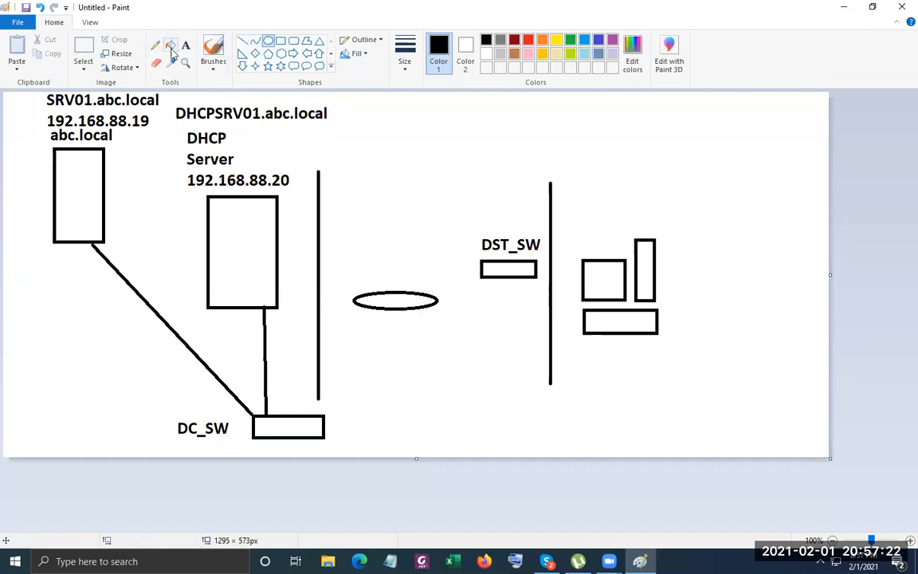
pyautogui.click(82, 48)
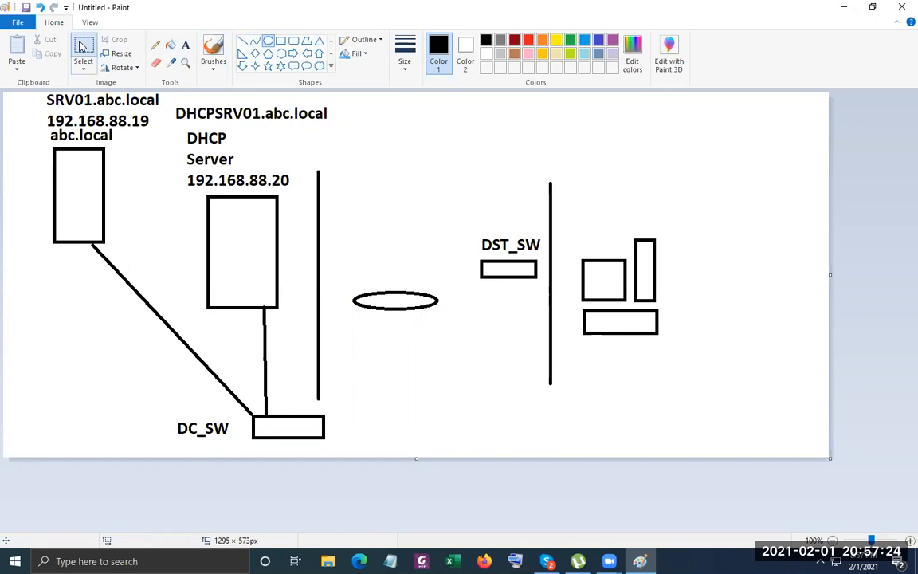
pyautogui.moveTo(349, 299); pyautogui.dragTo(443, 325)
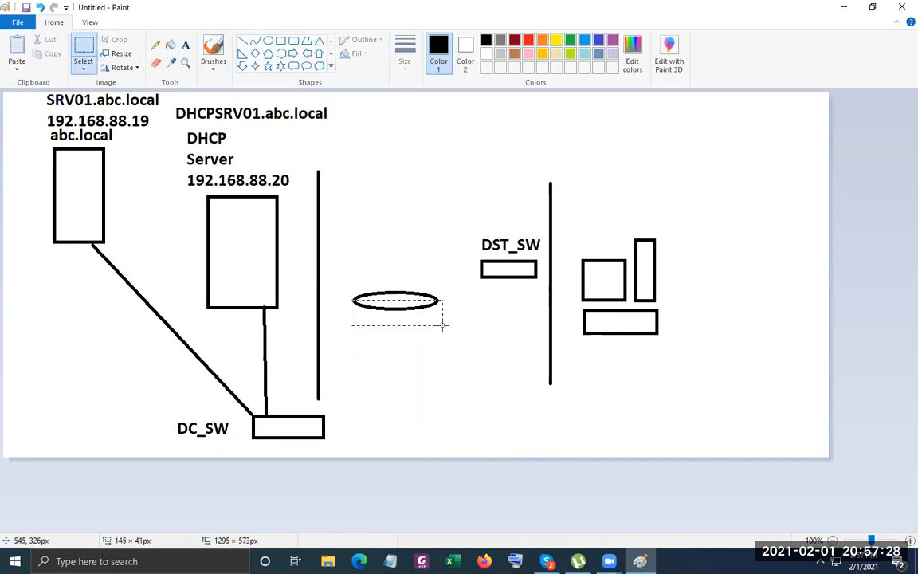
pyautogui.keyDown('ctrl'); pyautogui.moveTo(400, 314); pyautogui.dragTo(398, 345); pyautogui.keyUp('ctrl')
pyautogui.click(496, 305)
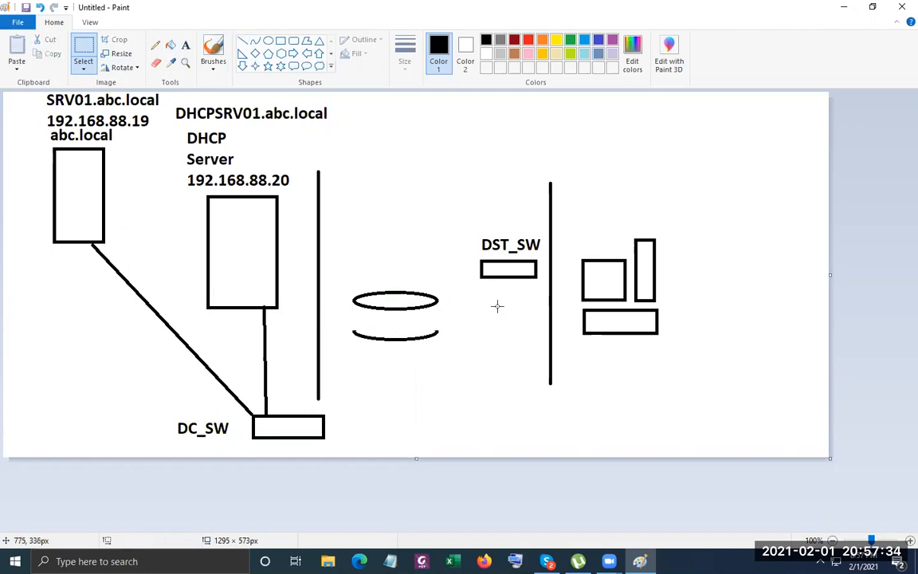
# Draw vertical left and right sides to complete the cylinder.
pyautogui.click(242, 40)
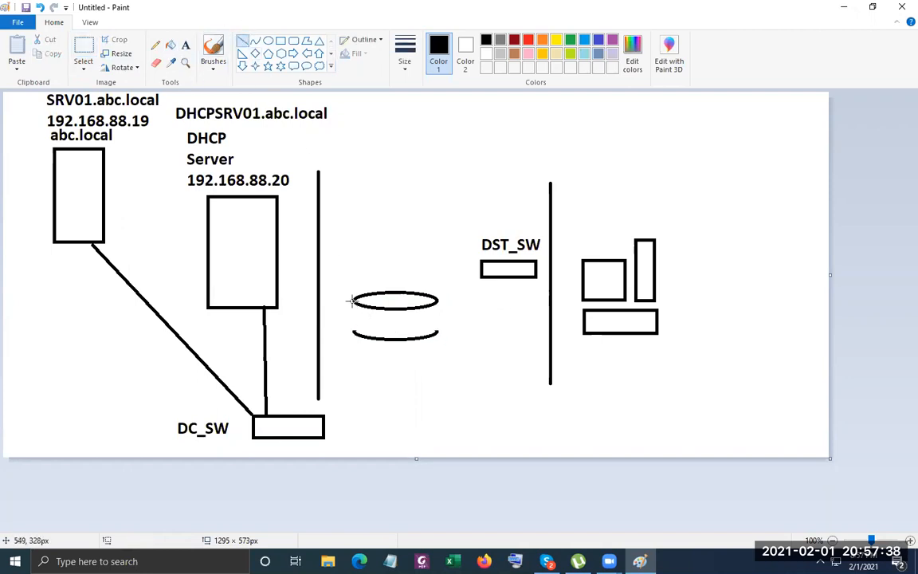
pyautogui.moveTo(352, 301); pyautogui.dragTo(351, 330)
pyautogui.click(459, 326)
pyautogui.moveTo(437, 301); pyautogui.dragTo(437, 337)
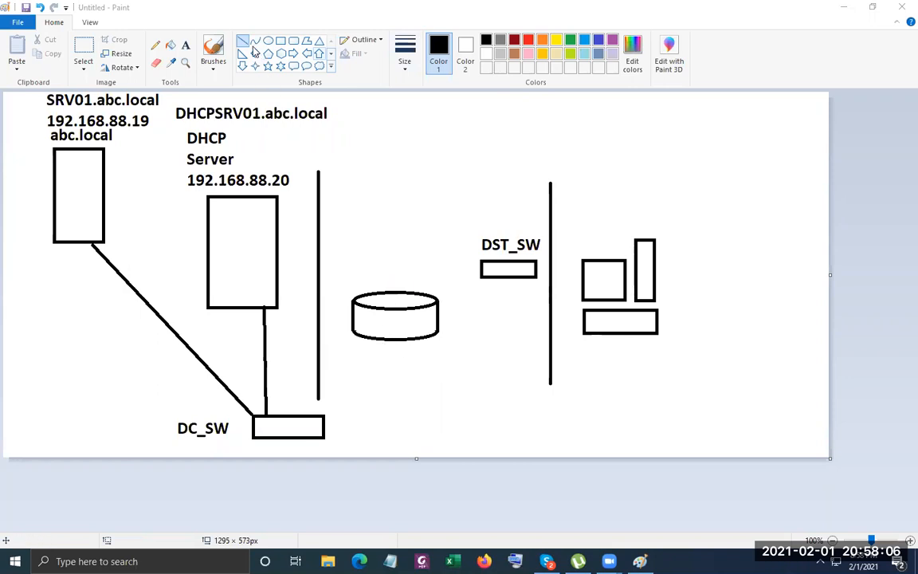
pyautogui.click(187, 46)
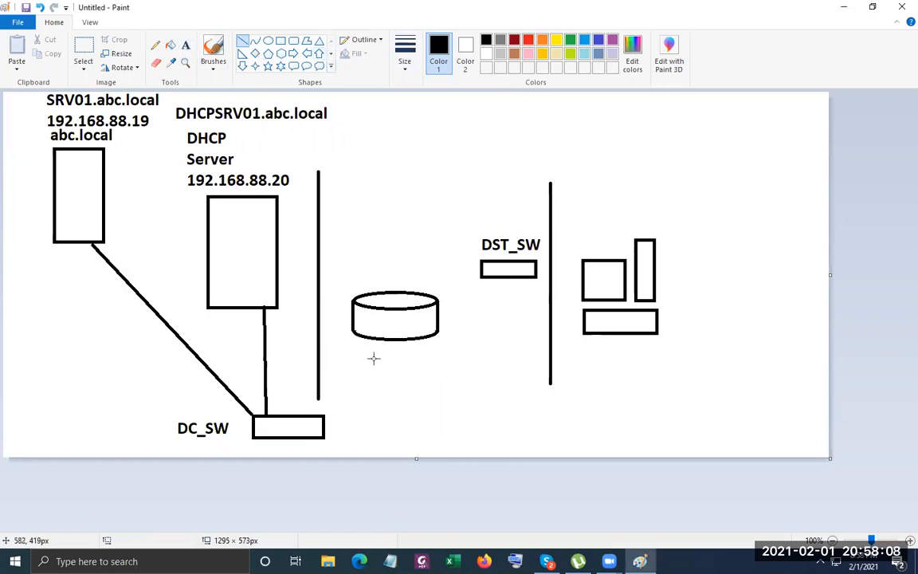
# Add the label 'Router' below the cylinder.
pyautogui.click(187, 45)
pyautogui.click(373, 355)
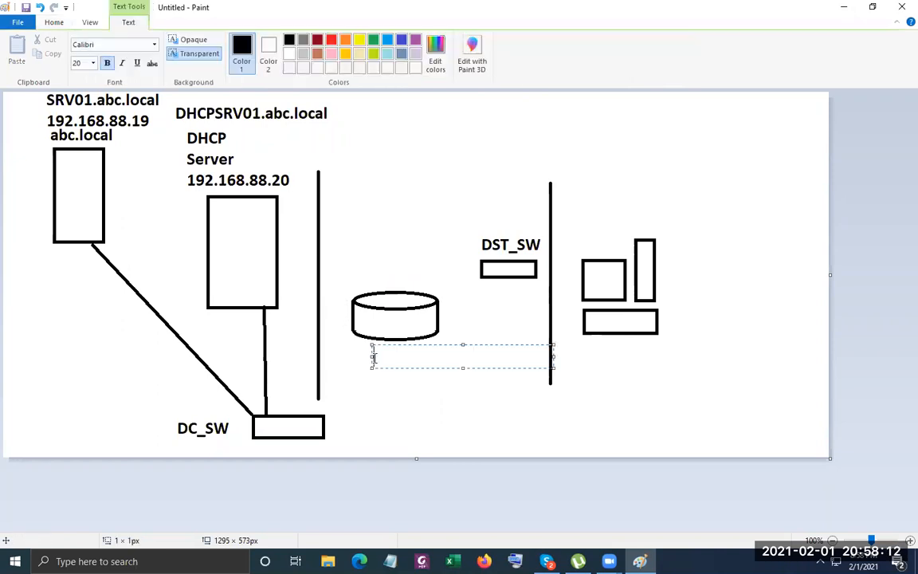
pyautogui.write('Router')
pyautogui.click(441, 418)
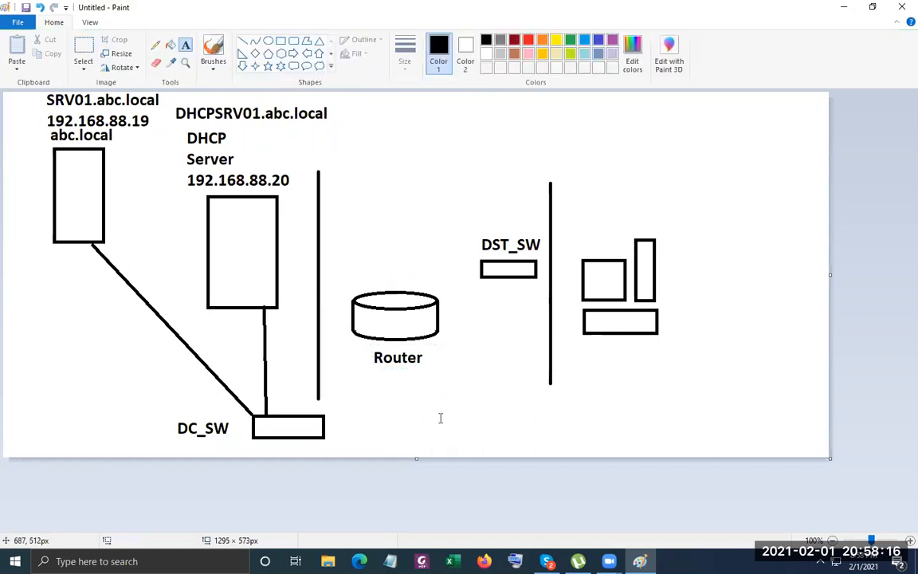
# Draw lines linking DC_SW to the router, the router to DST_SW, and DST_SW to the PC.
pyautogui.click(243, 41)
pyautogui.moveTo(323, 415); pyautogui.dragTo(369, 337)
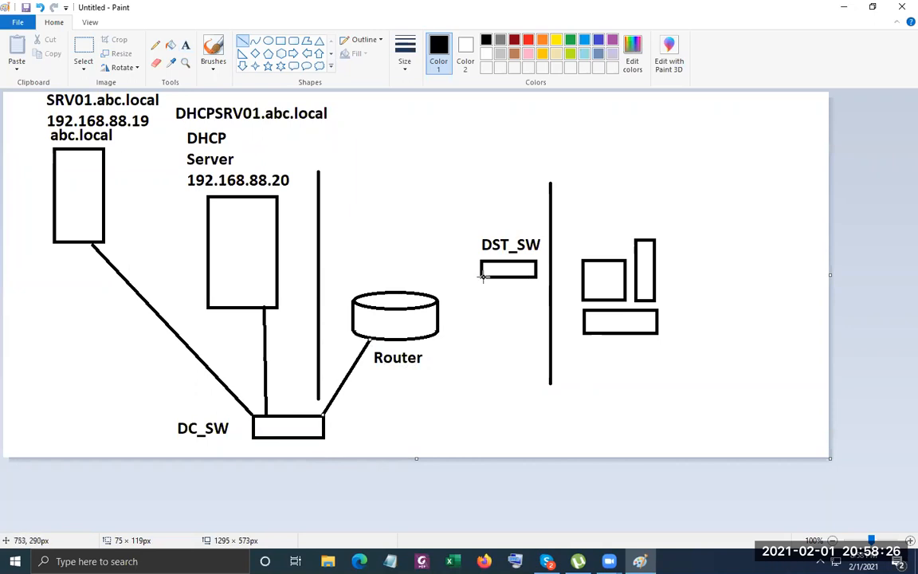
pyautogui.moveTo(481, 277)
pyautogui.mouseDown()
pyautogui.moveTo(463, 303)
pyautogui.moveTo(439, 314)
pyautogui.mouseUp()
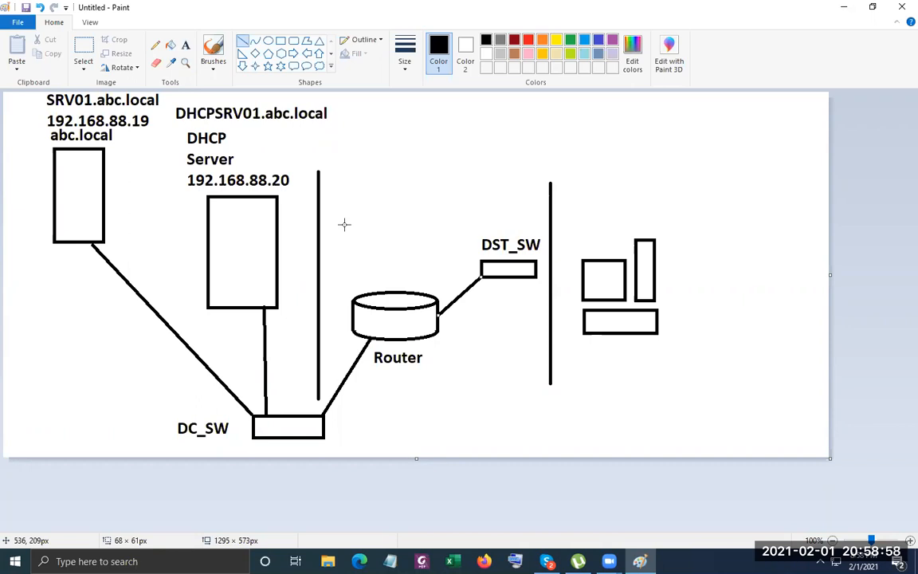
pyautogui.click(420, 8)
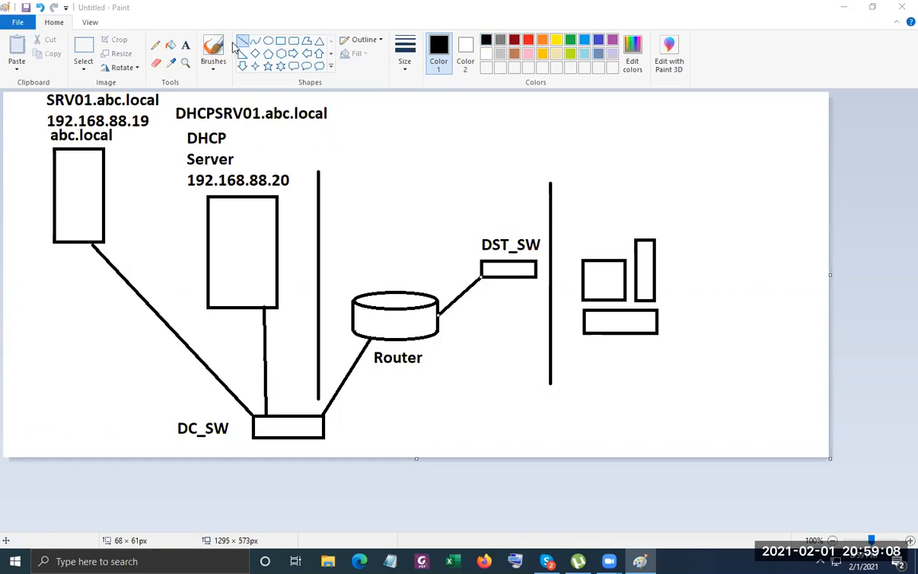
pyautogui.moveTo(539, 275); pyautogui.dragTo(584, 279)
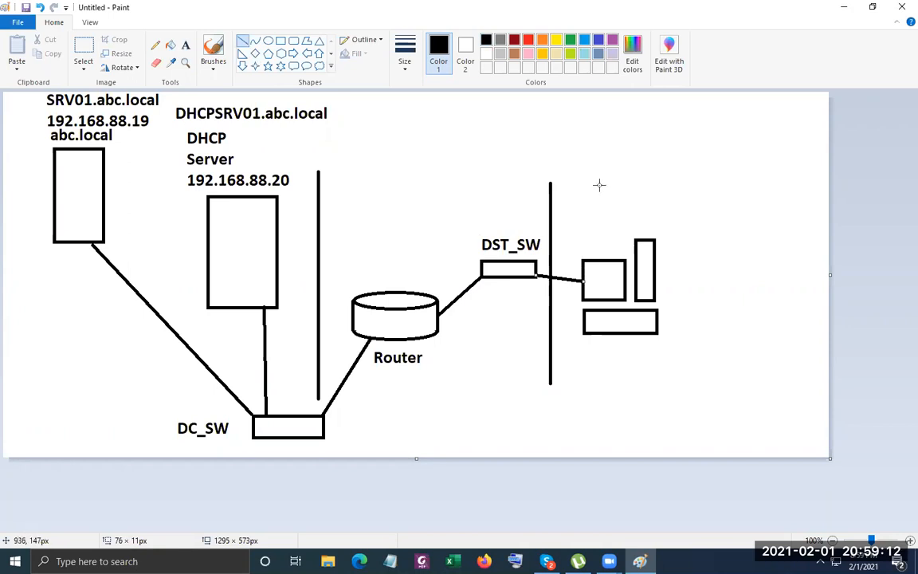
# Add the address 192.168.89.25 above the PC.
pyautogui.click(186, 45)
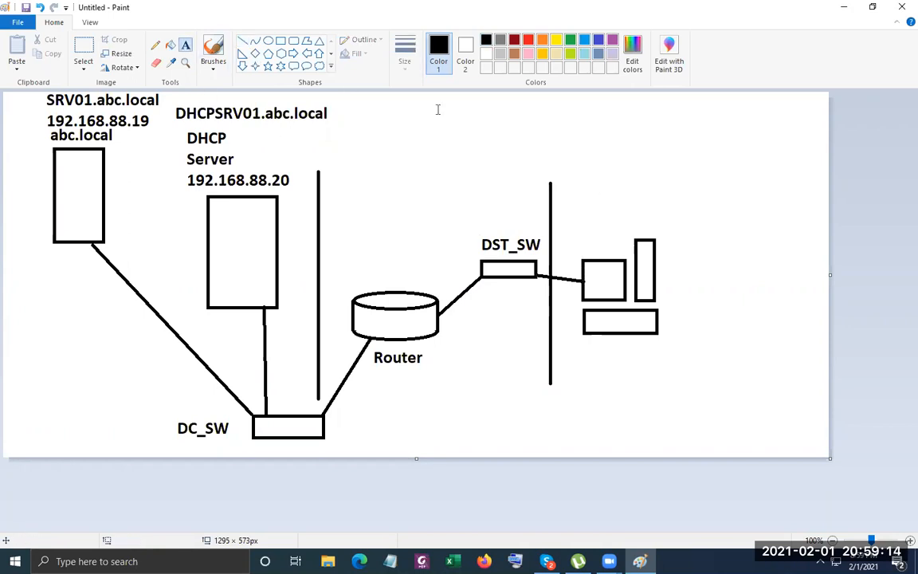
pyautogui.click(592, 196)
pyautogui.write('192.1688')
pyautogui.press('BackSpace')
pyautogui.press('BackSpace')
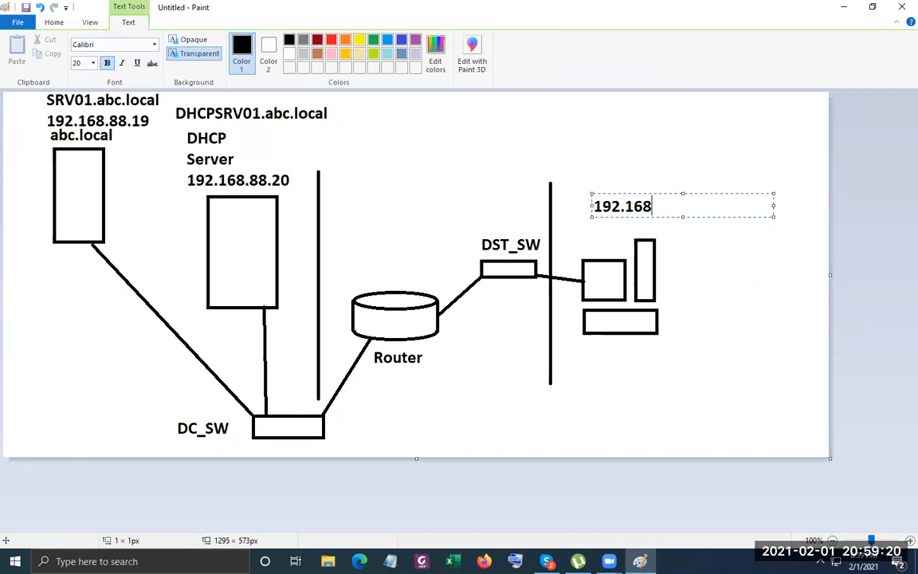
pyautogui.write('8.89')
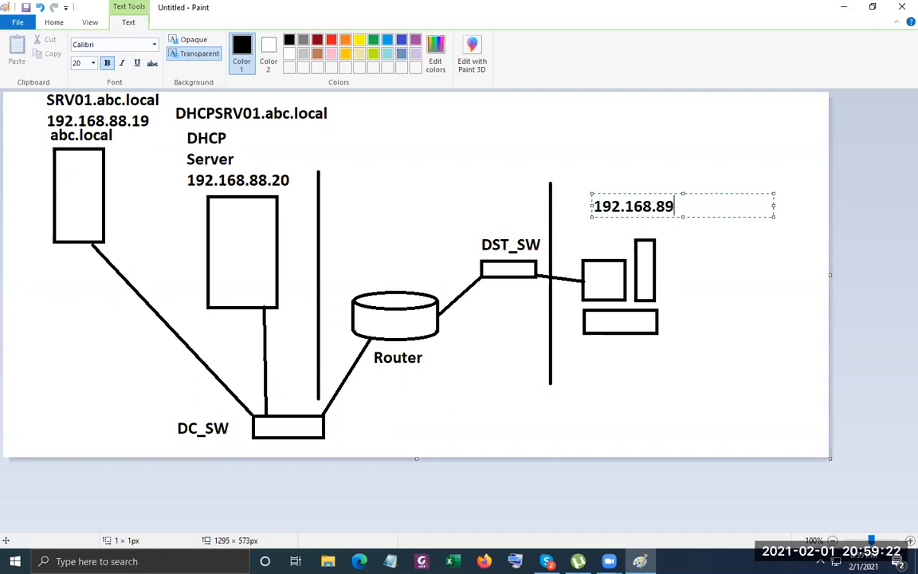
pyautogui.write('.25')
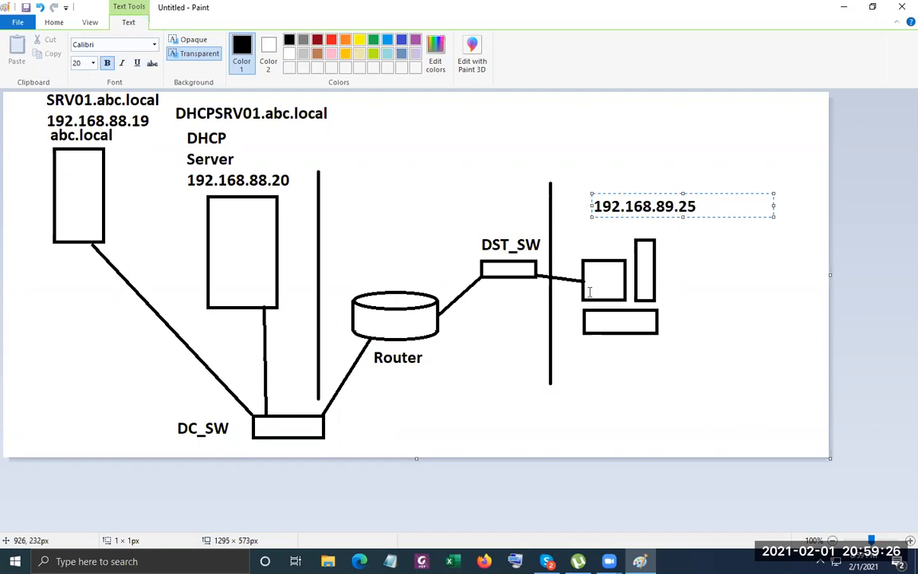
pyautogui.click(613, 344)
# Label the PC CL01.abc.local below it and start typing 'Relay Agent' left of DST_SW.
pyautogui.click(612, 345)
pyautogui.write('CL')
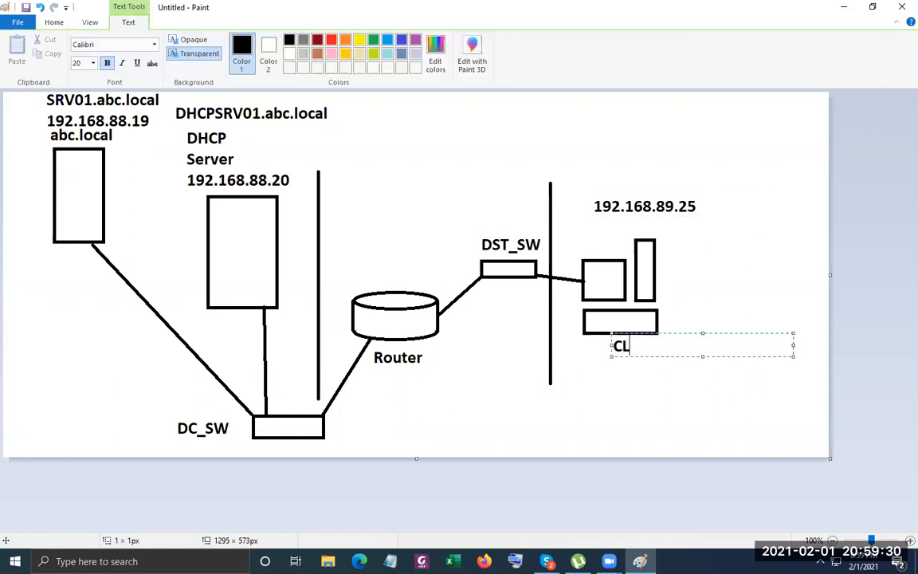
pyautogui.write('01.abc.local')
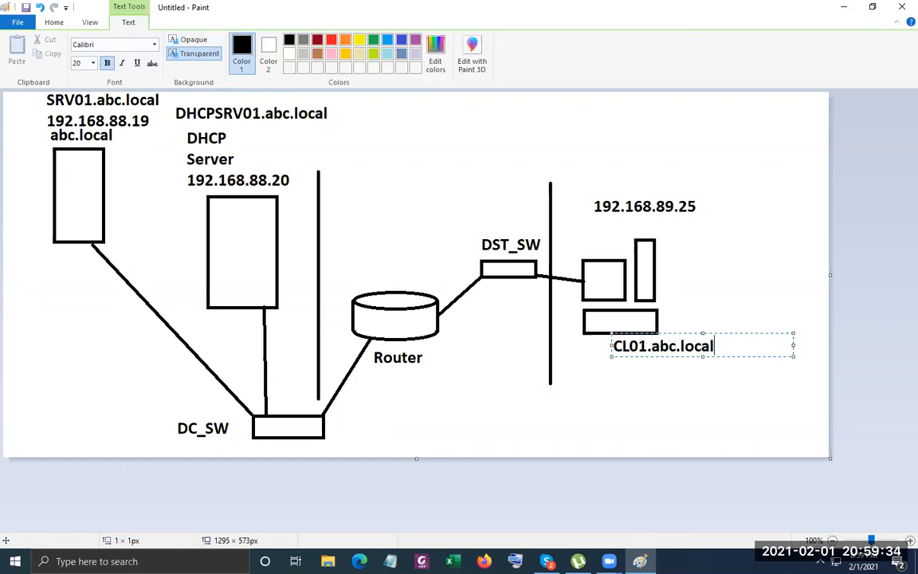
pyautogui.click(745, 276)
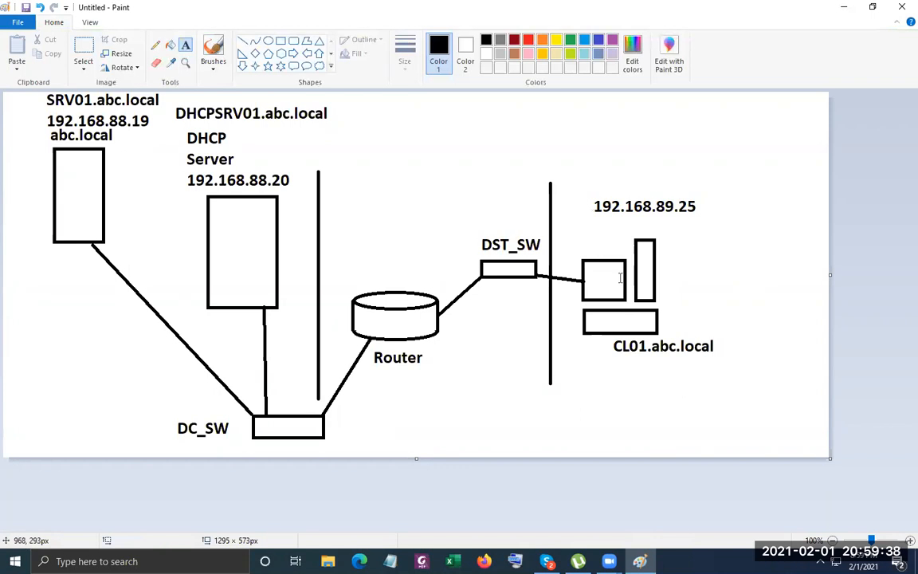
pyautogui.click(351, 256)
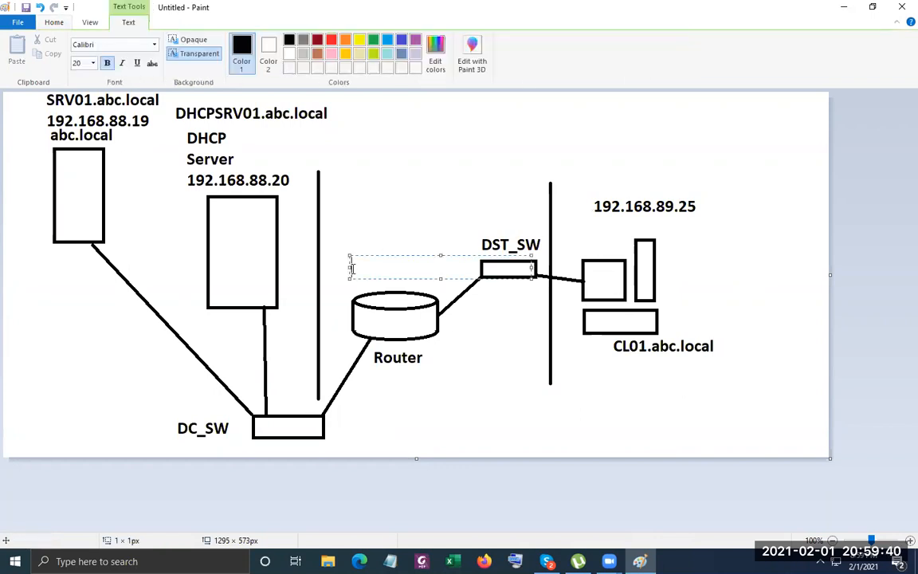
pyautogui.write('Relay Agent')
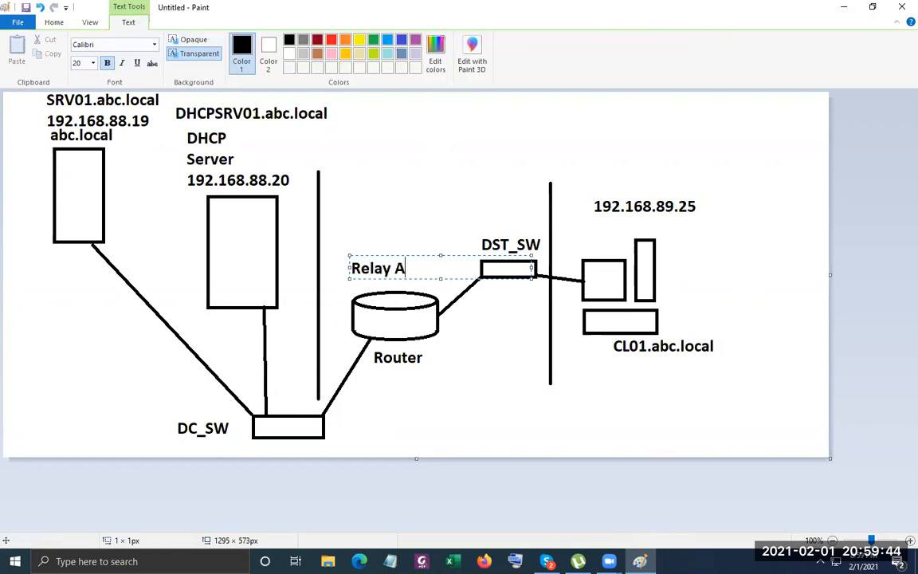
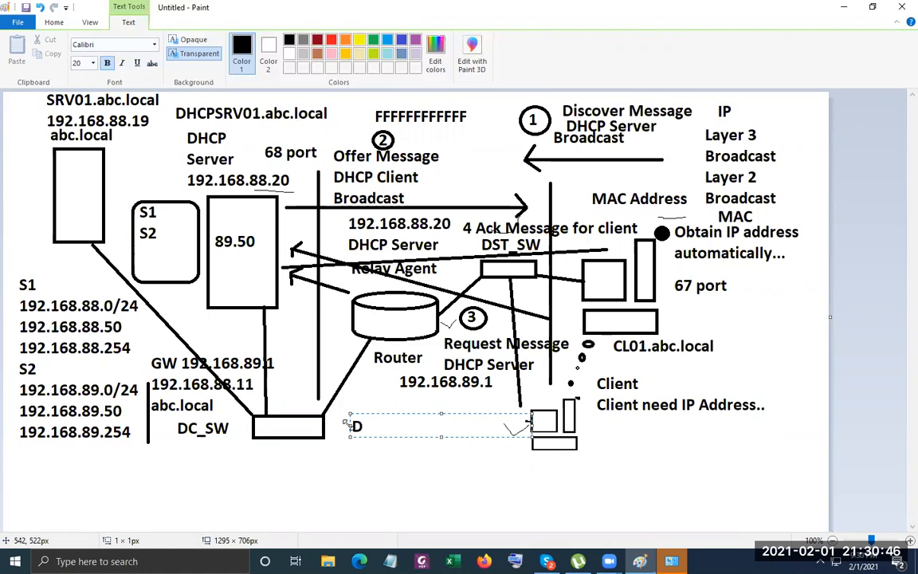
# Nudge the D up slightly and add spaced 'O R A' beside it to spell D O R A.
pyautogui.moveTo(346, 422); pyautogui.dragTo(340, 415)
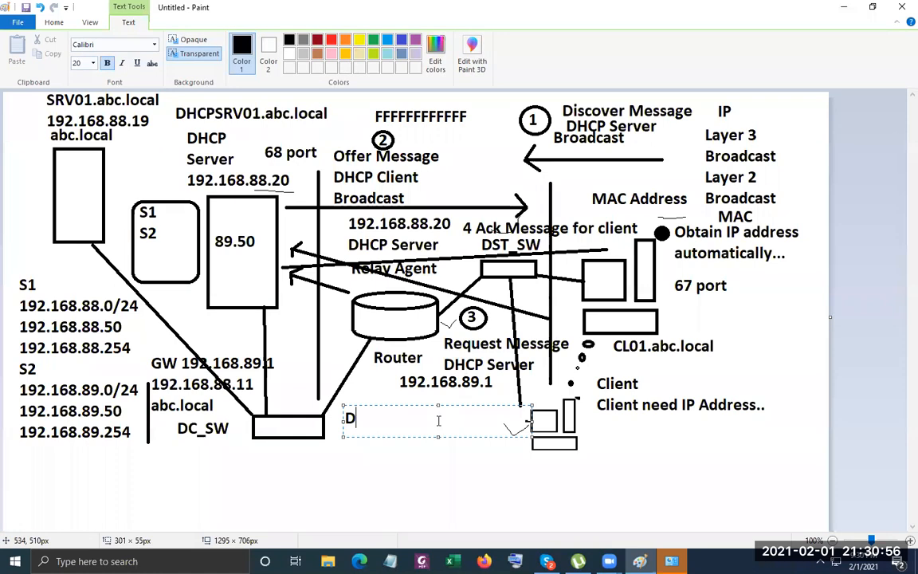
pyautogui.click(463, 483)
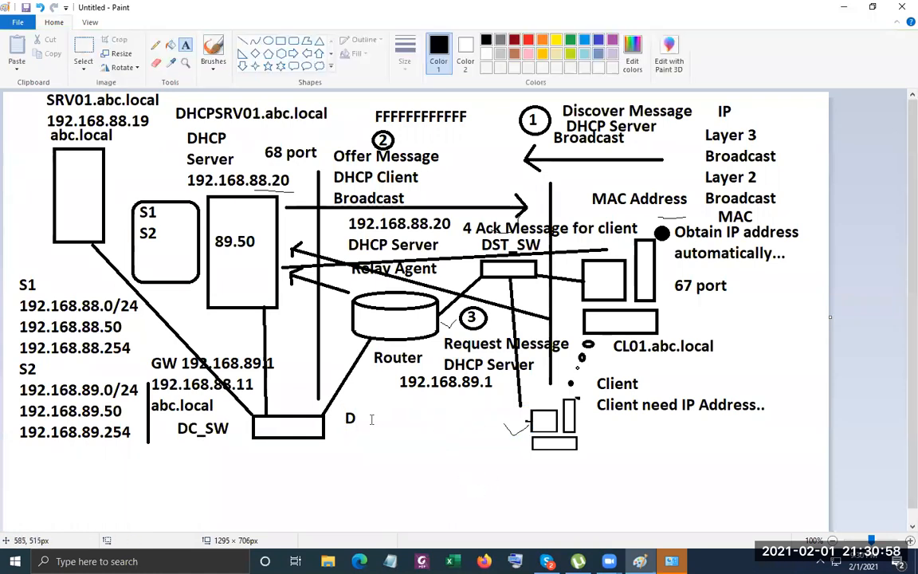
pyautogui.click(391, 419)
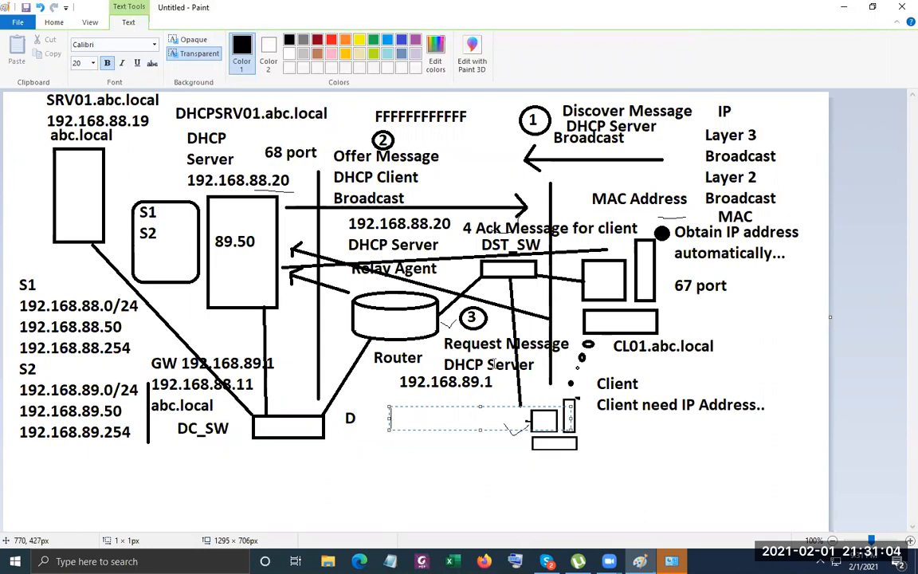
pyautogui.write('O       R        A')
pyautogui.click(419, 453)
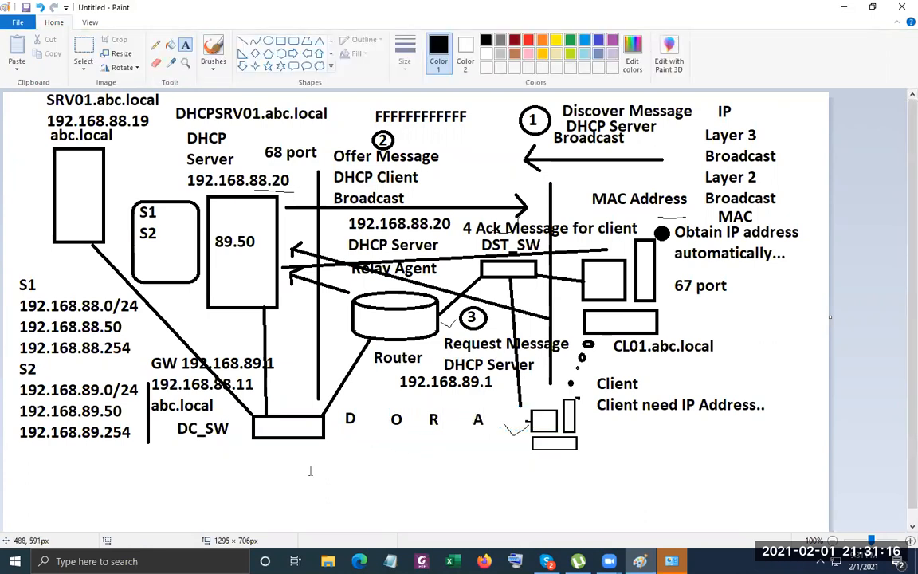
# Type 'Discover Offer Request Acknowledgement' below the letters and widen the box to fit one line.
pyautogui.click(279, 451)
pyautogui.write('D')
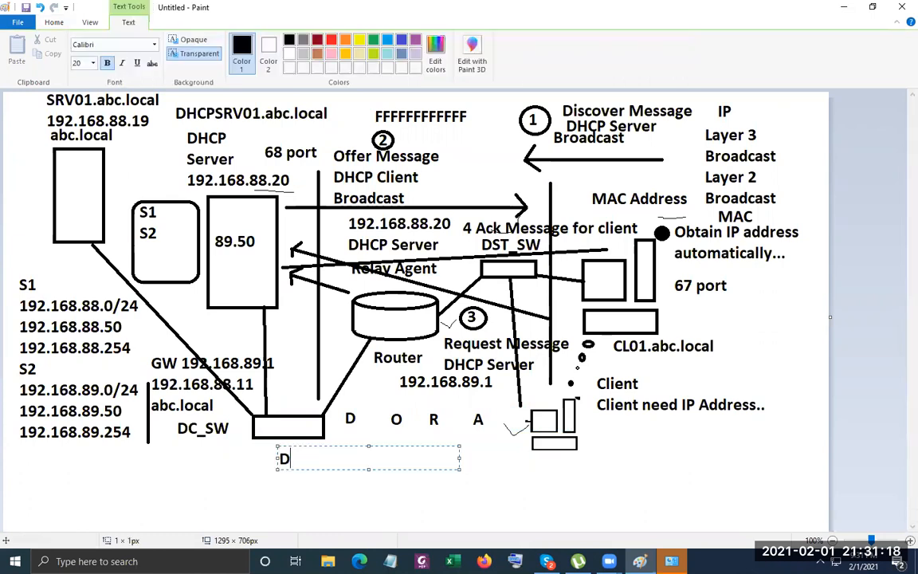
pyautogui.write('iscove')
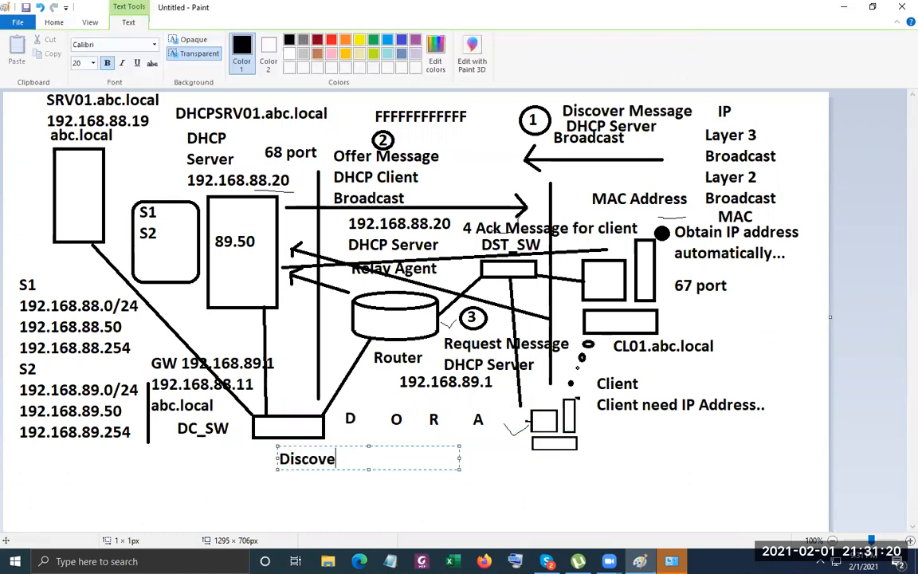
pyautogui.write('r Offer Re')
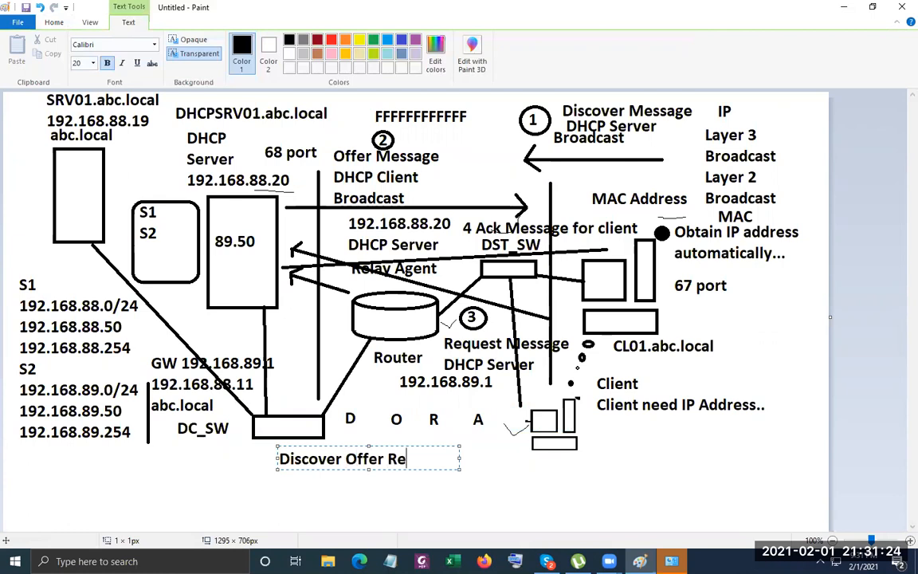
pyautogui.write('quest')
pyautogui.press('Return')
pyautogui.write('Acknowledgement')
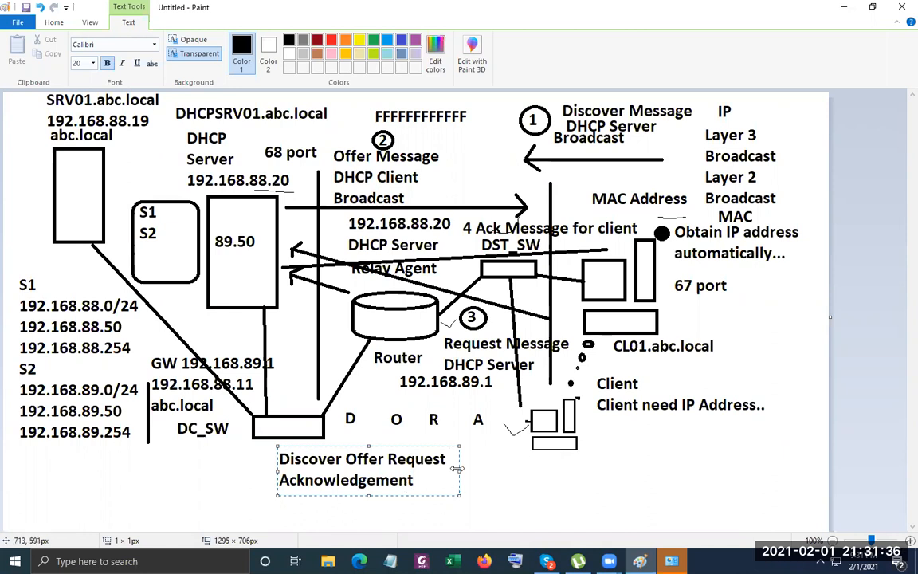
pyautogui.moveTo(457, 469); pyautogui.dragTo(610, 470)
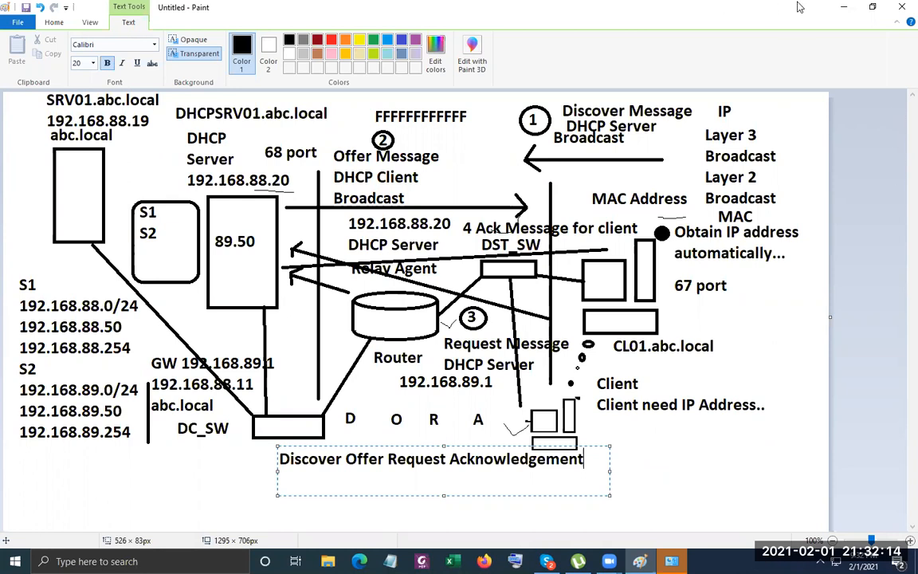
# Minimize Paint, close Network Connections, and launch Hyper-V Manager, selecting TestWDSClient in the VM list.
pyautogui.click(843, 6)
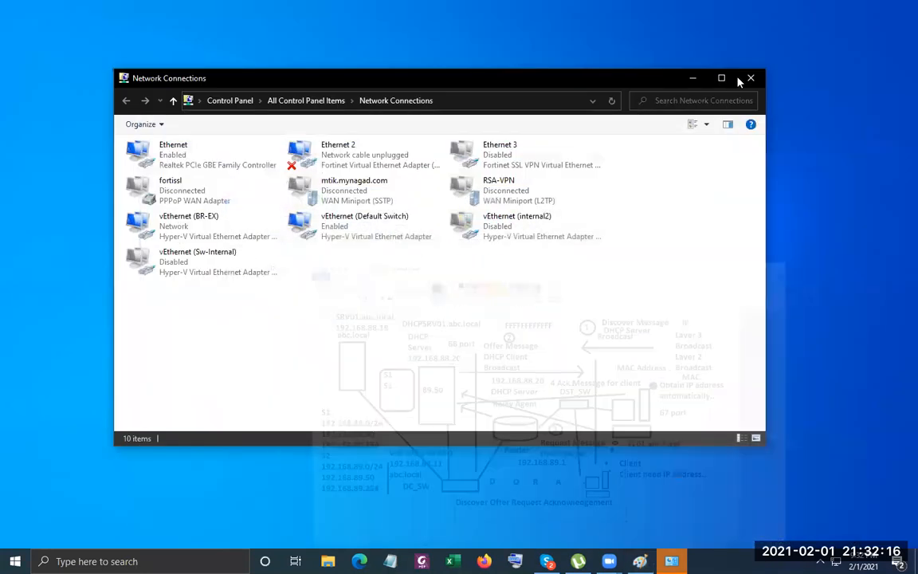
pyautogui.click(738, 78)
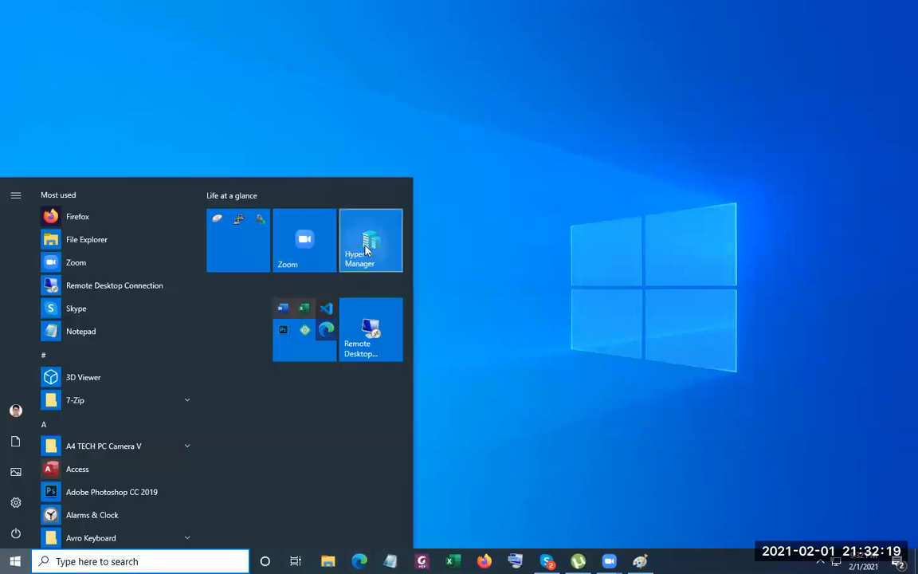
pyautogui.click(366, 246)
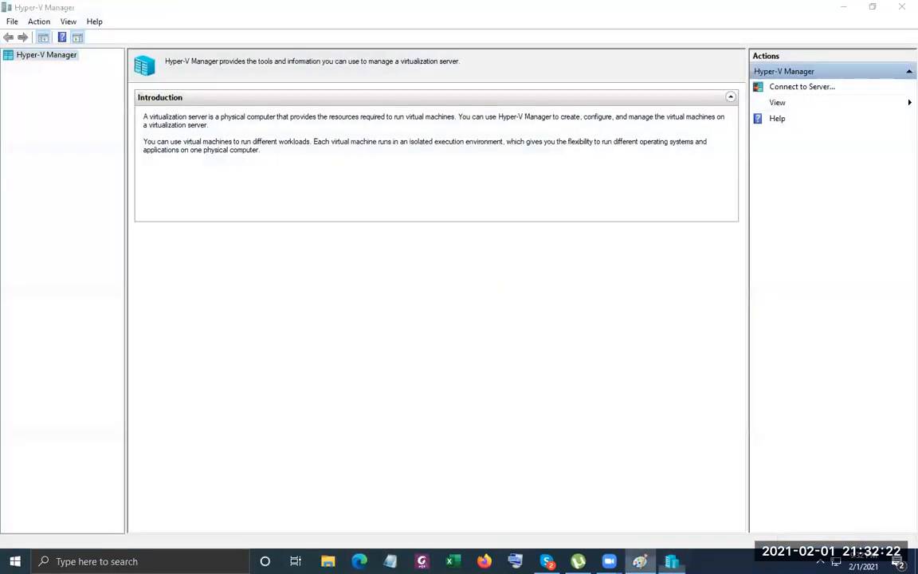
pyautogui.click(639, 561)
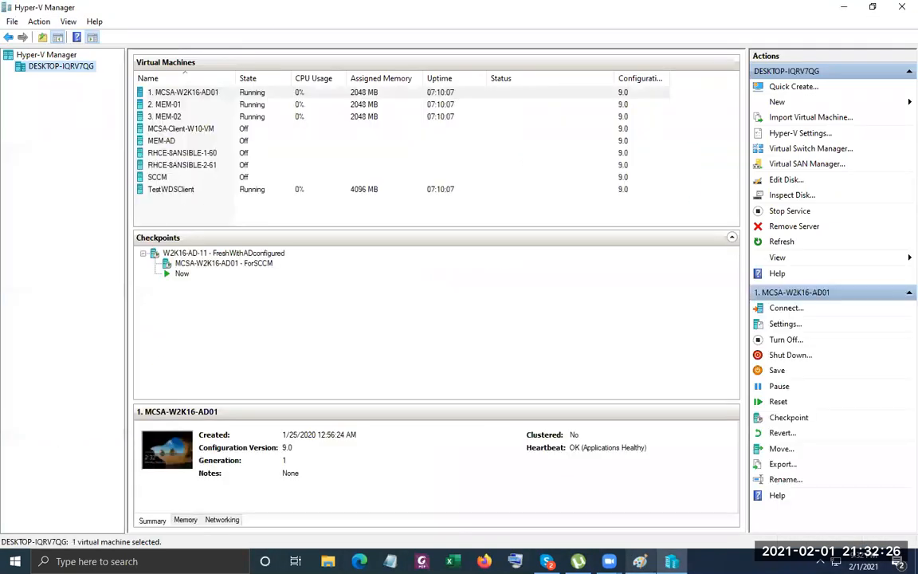
pyautogui.click(198, 94)
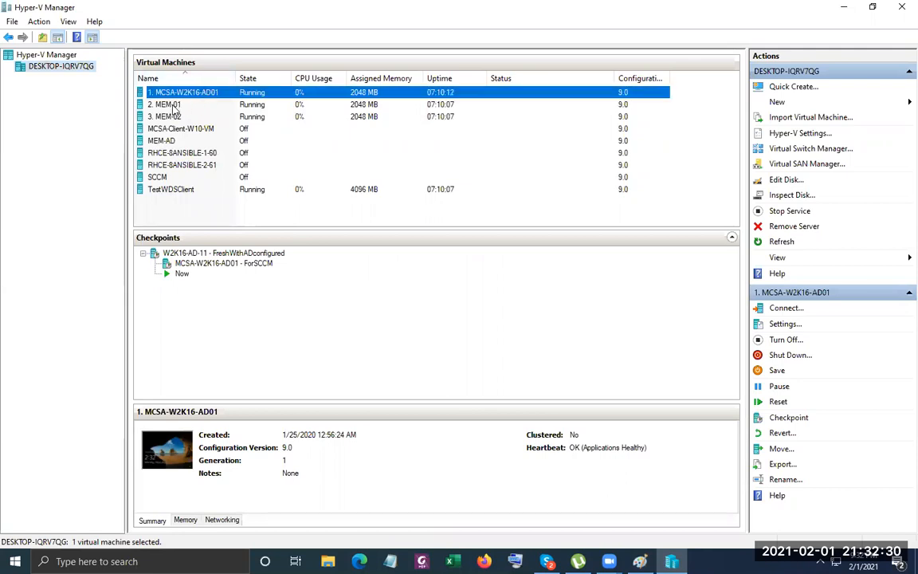
pyautogui.click(173, 106)
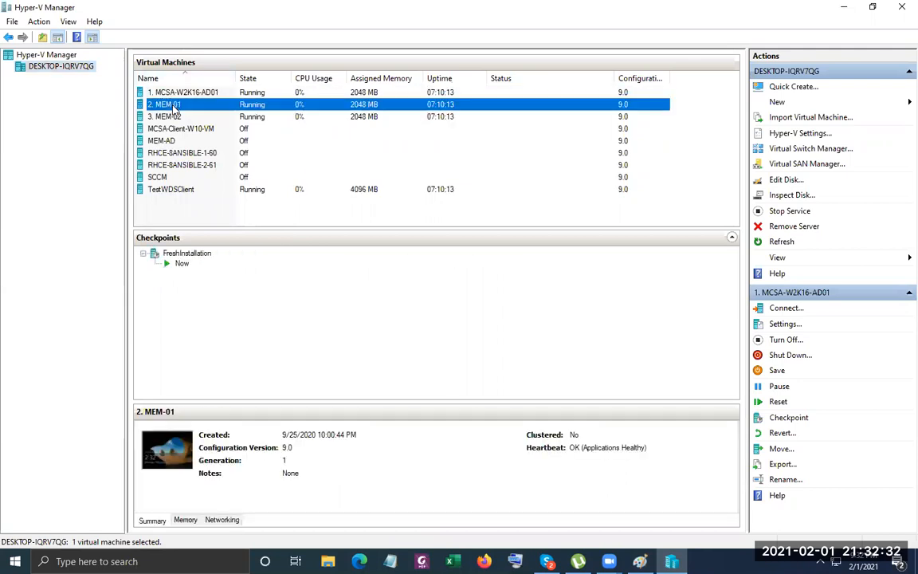
pyautogui.click(180, 191)
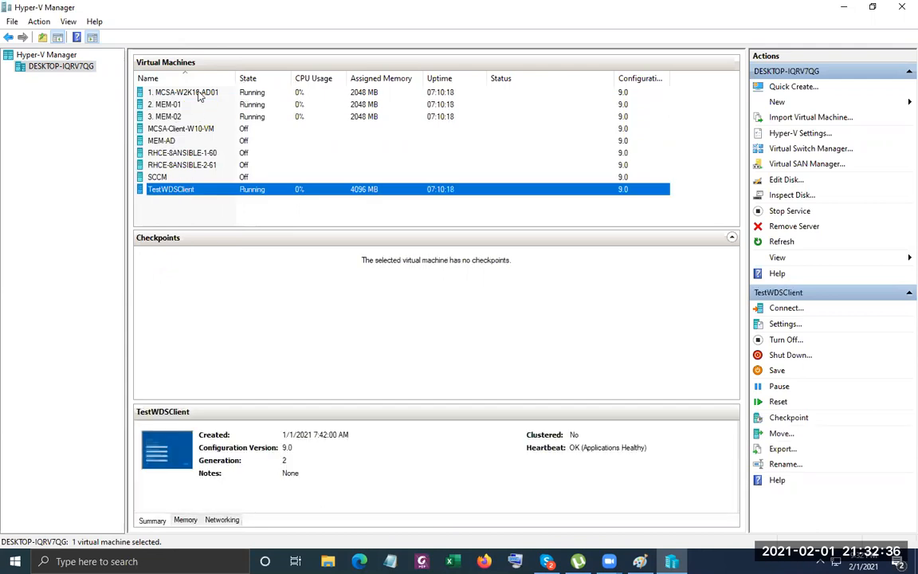
# Connect to TestWDSClient, accept the region and express settings, then close the failed setup console.
pyautogui.rightClick(231, 190)
pyautogui.click(279, 196)
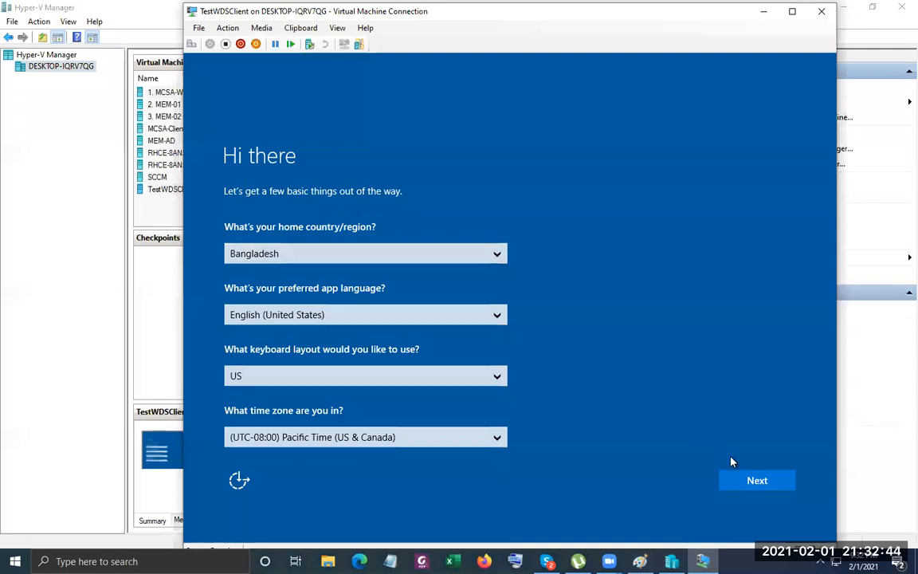
pyautogui.click(753, 481)
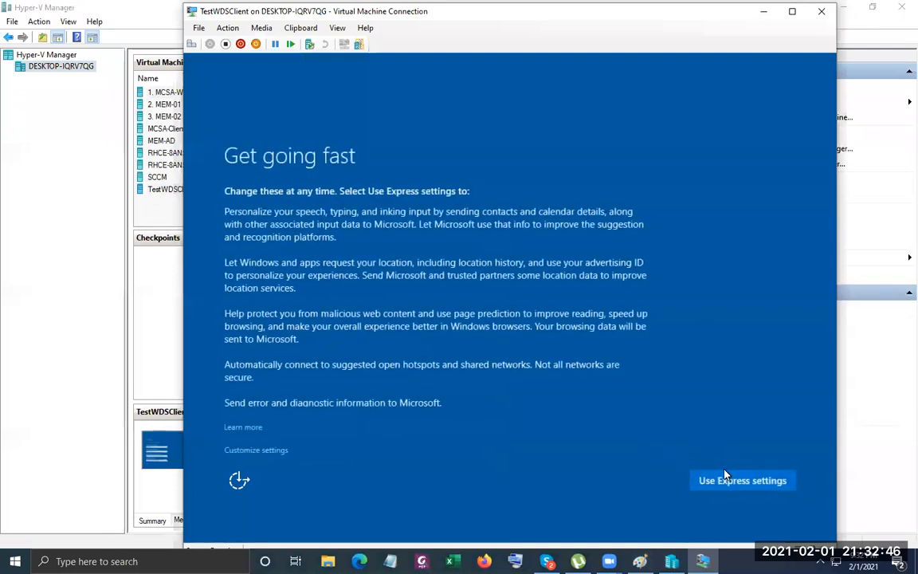
pyautogui.click(730, 480)
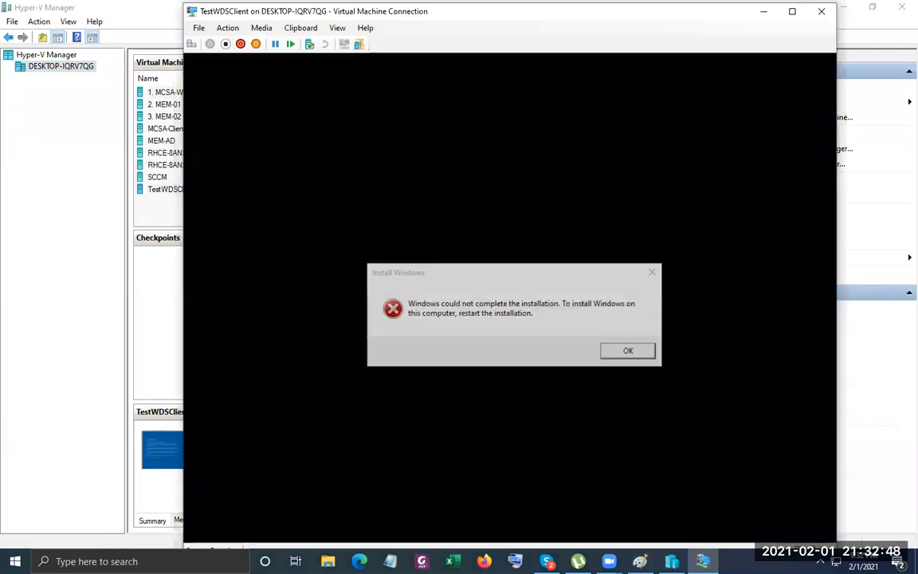
pyautogui.click(821, 11)
pyautogui.rightClick(170, 192)
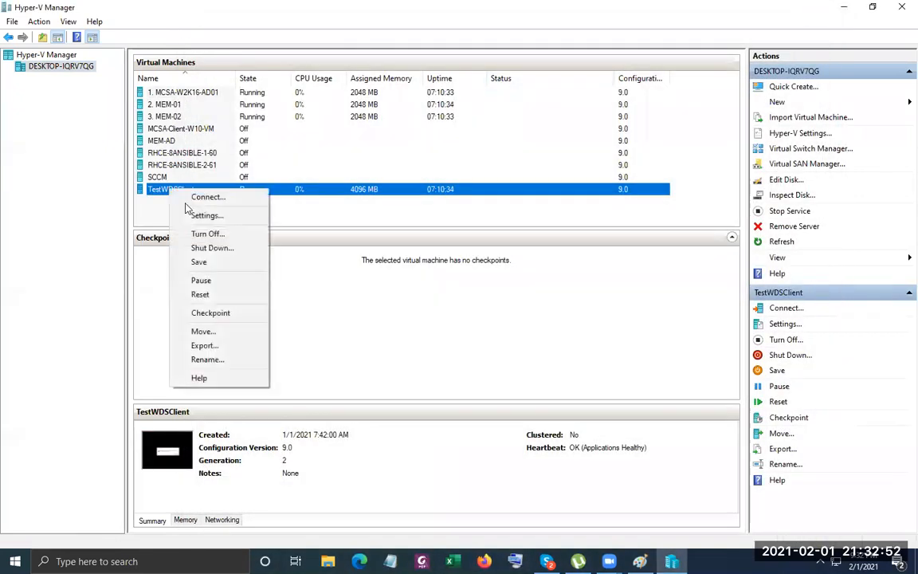
# Turn off TestWDSClient, then connect to and start MCSA-Client-W10-VM.
pyautogui.click(200, 233)
pyautogui.click(199, 129)
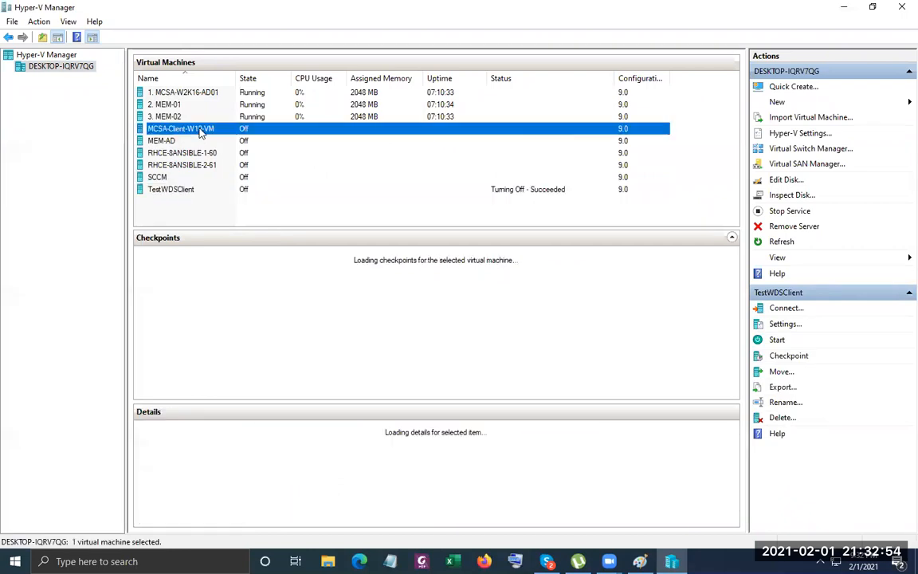
pyautogui.rightClick(198, 129)
pyautogui.click(227, 139)
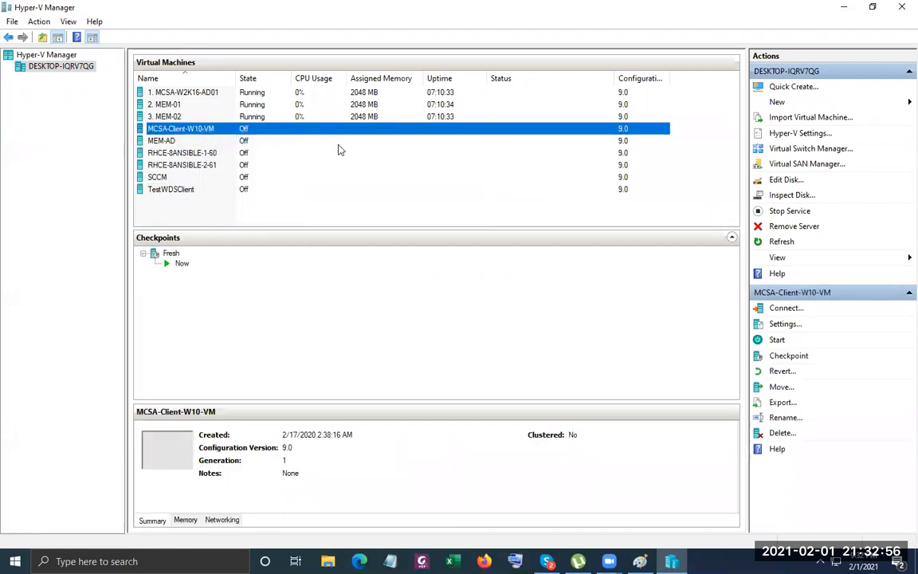
pyautogui.click(385, 196)
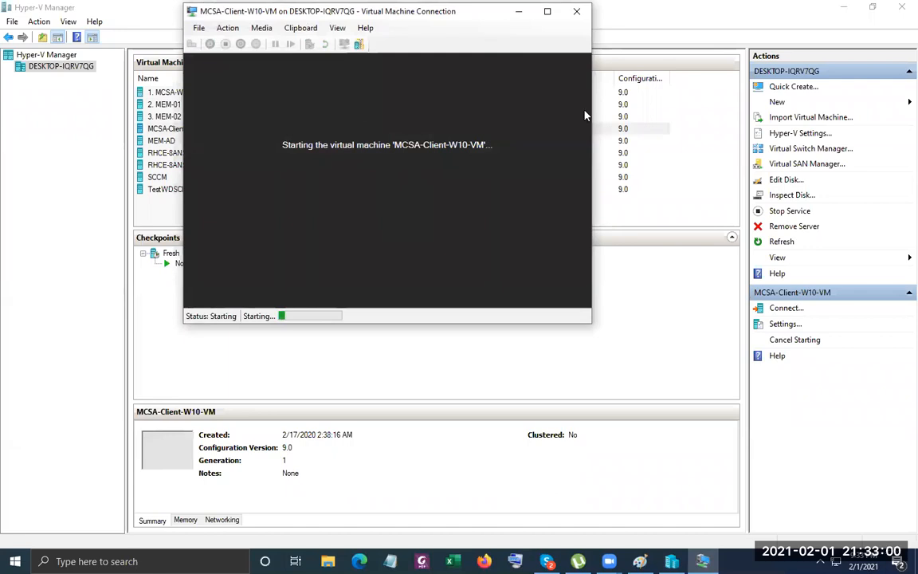
pyautogui.moveTo(379, 11); pyautogui.dragTo(584, 110)
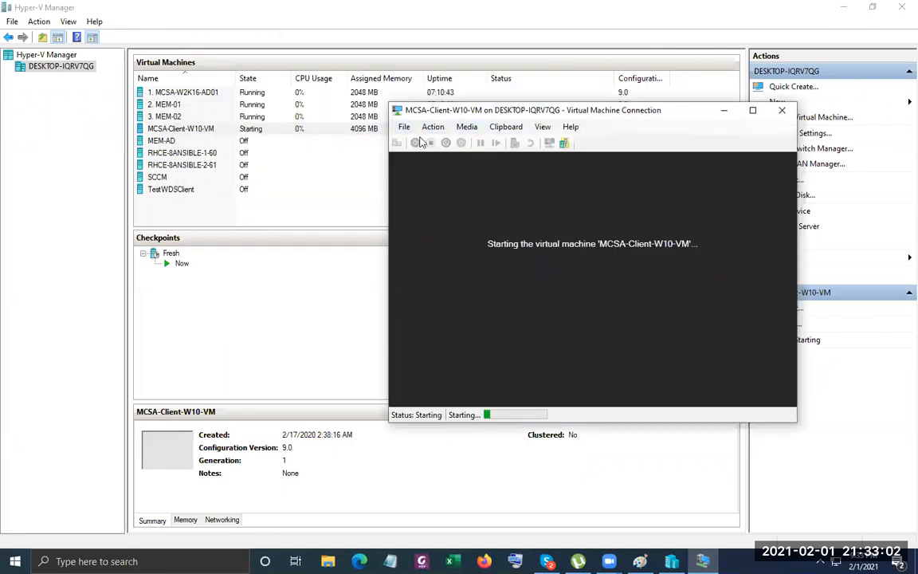
# Quit Skype from the notification area and open MCSA-Client-W10-VM's settings.
pyautogui.click(820, 561)
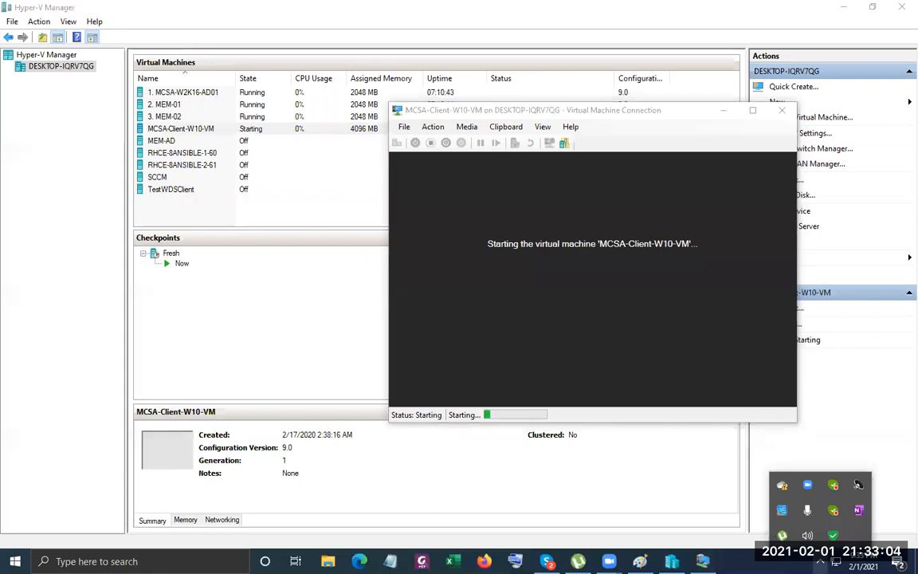
pyautogui.rightClick(834, 510)
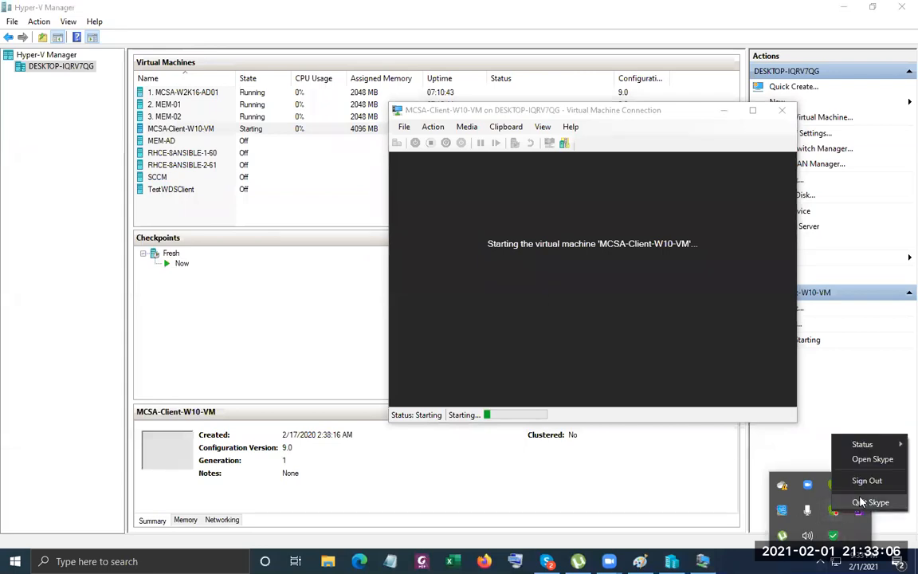
pyautogui.click(860, 502)
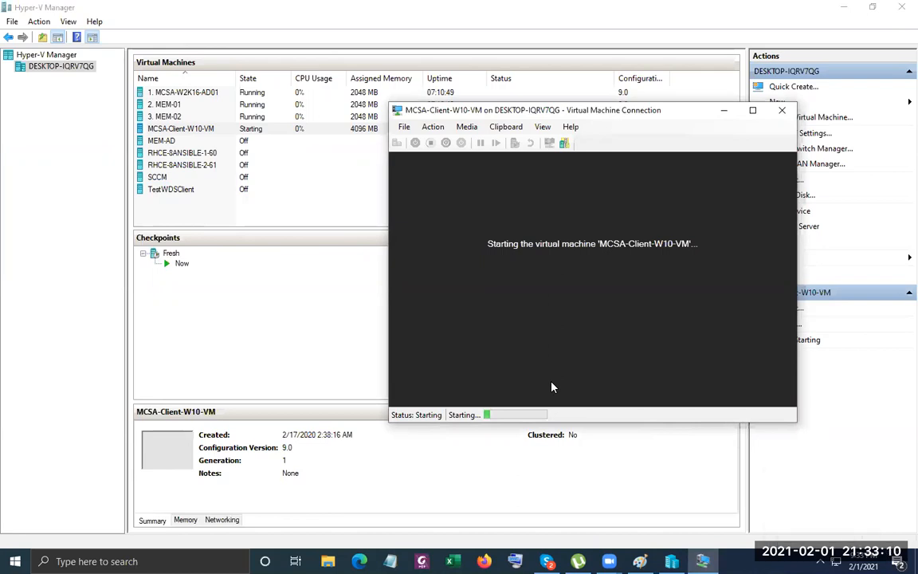
pyautogui.click(404, 126)
pyautogui.click(433, 150)
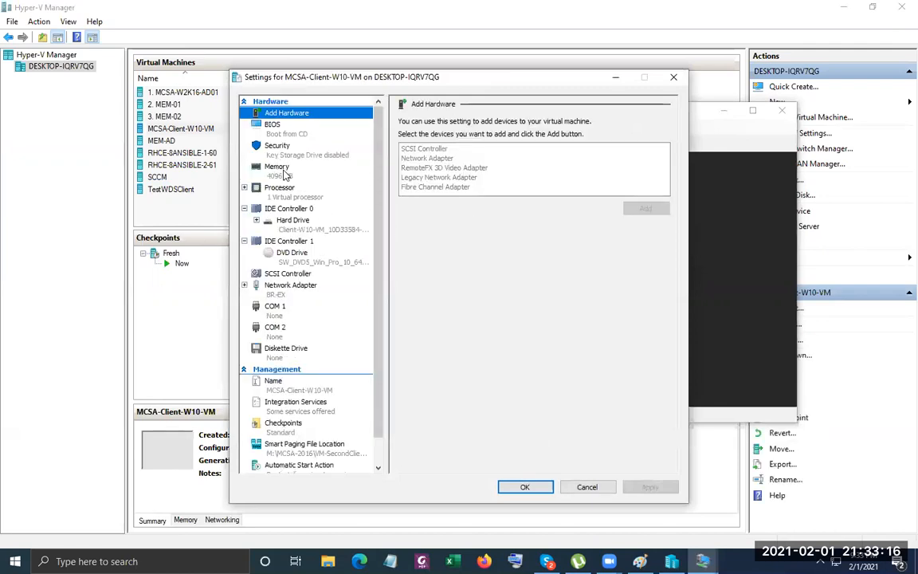
# Check the Memory page, then close and reopen MCSA-Client-W10-VM's settings.
pyautogui.click(276, 169)
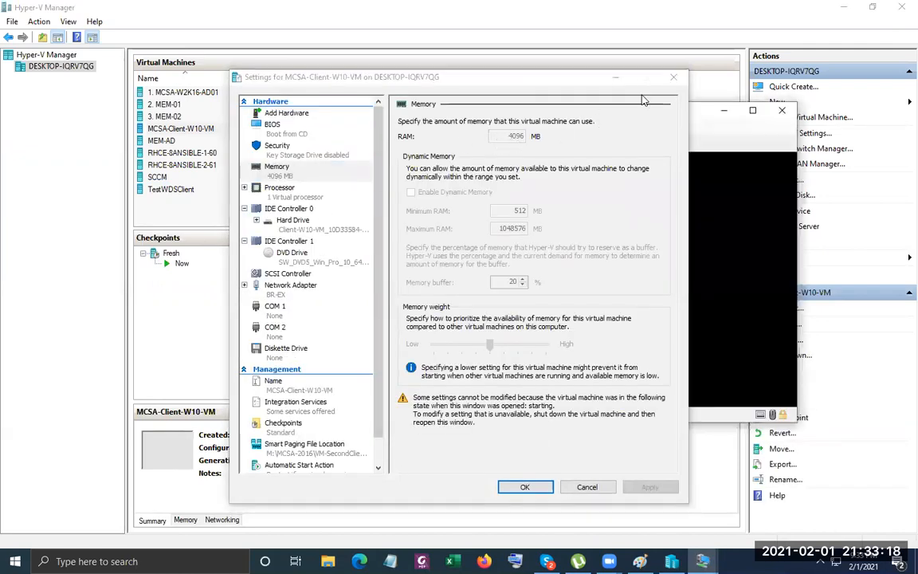
pyautogui.click(673, 76)
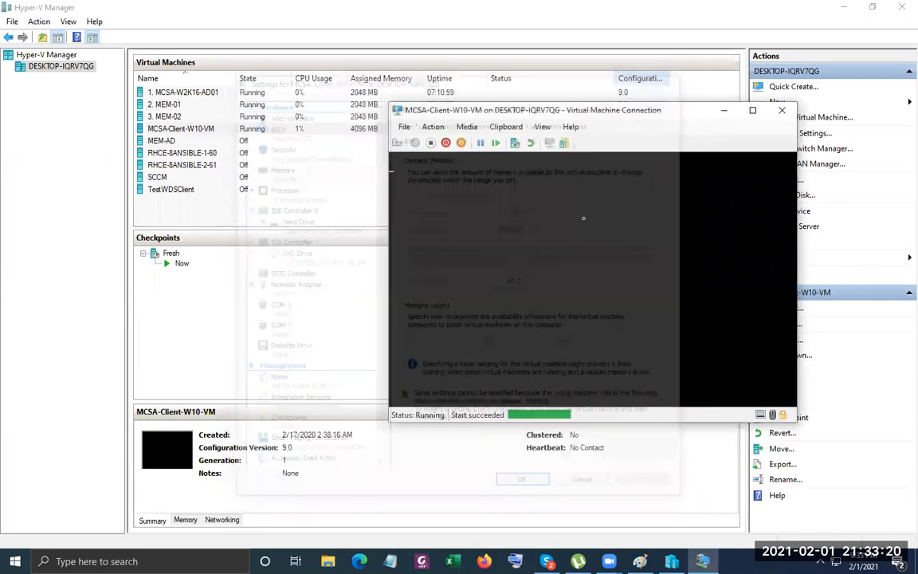
pyautogui.click(404, 126)
pyautogui.click(416, 139)
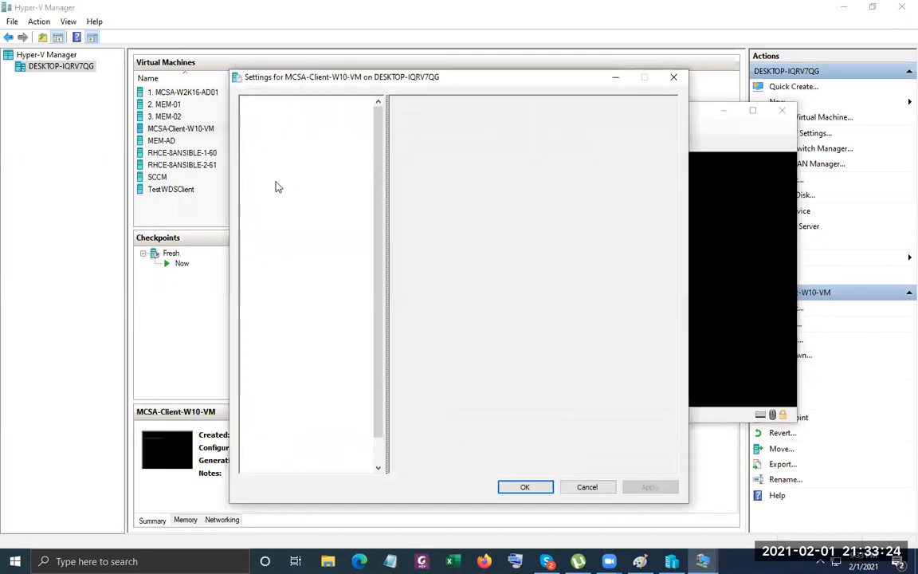
# Change RAM from 4096 to 2048 MB, dismiss the resulting error, and close Settings.
pyautogui.click(280, 172)
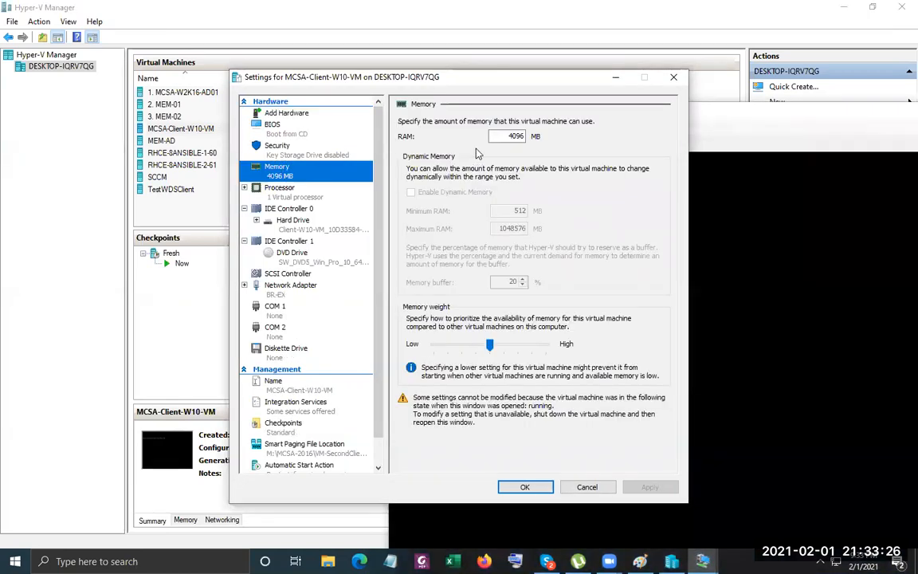
pyautogui.moveTo(508, 136); pyautogui.dragTo(533, 137)
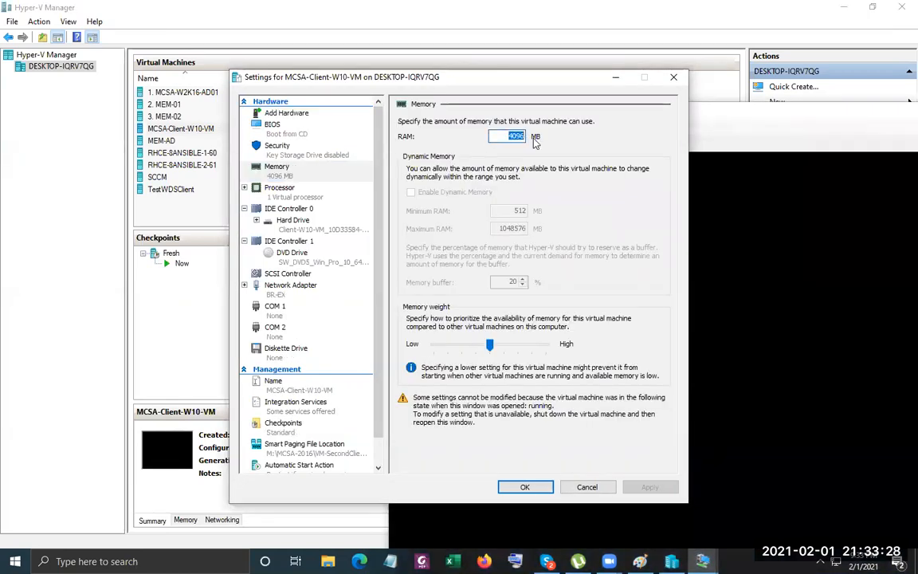
pyautogui.press('Right')
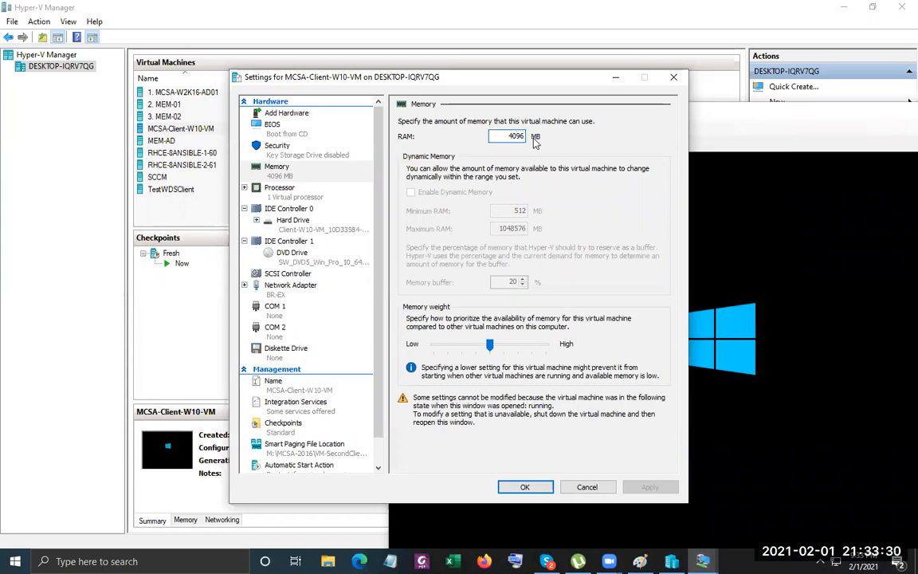
pyautogui.press('BackSpace')
pyautogui.press('BackSpace')
pyautogui.press('BackSpace')
pyautogui.press('BackSpace')
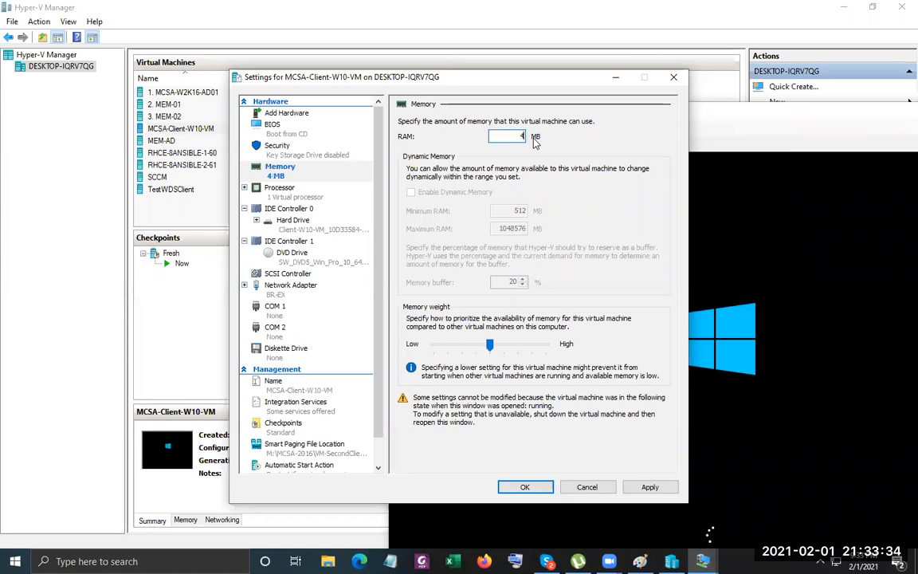
pyautogui.write('2048')
pyautogui.press('Return')
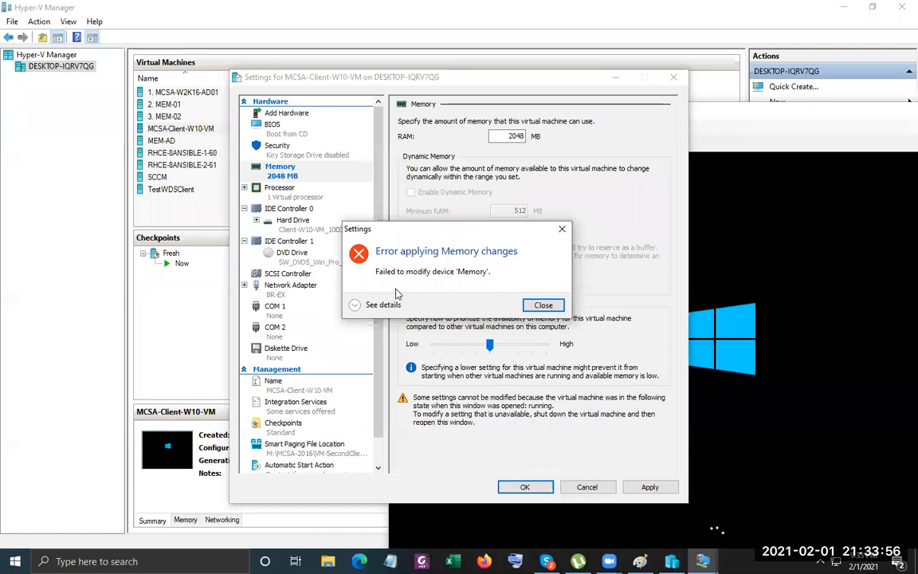
pyautogui.click(356, 305)
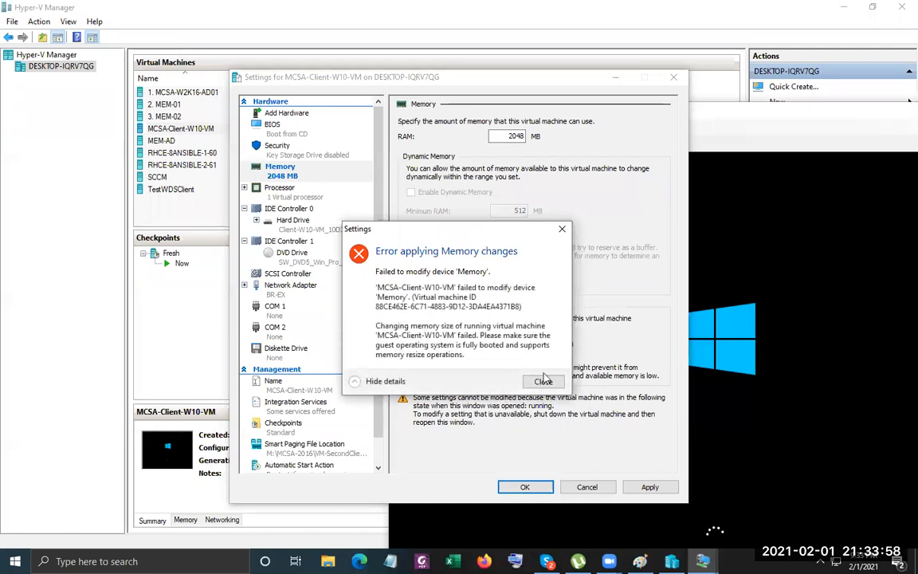
pyautogui.click(544, 380)
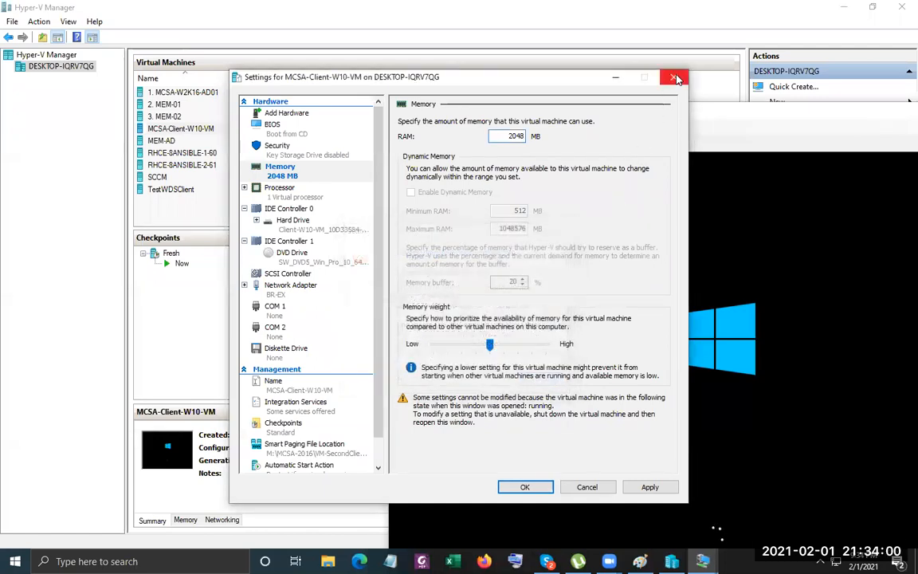
pyautogui.click(674, 79)
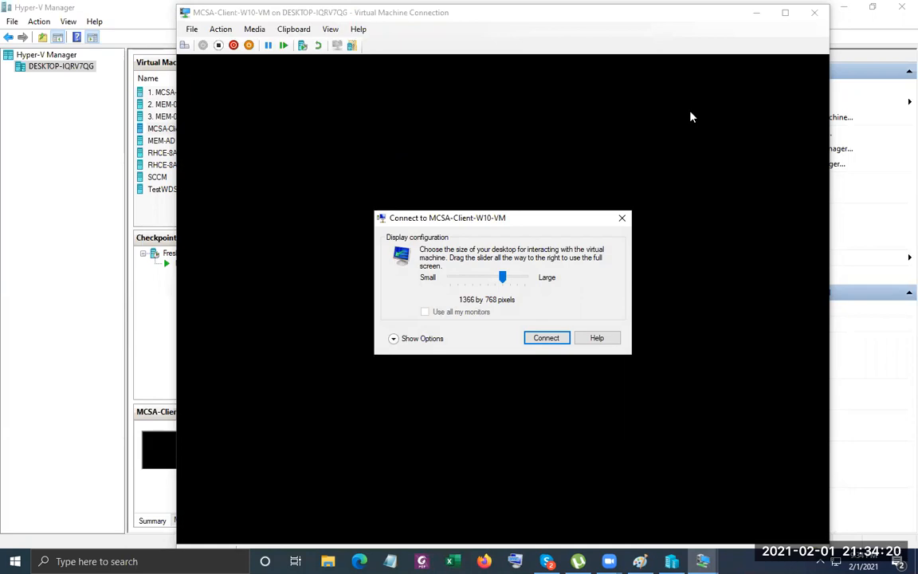
# Connect to MCSA-Client-W10-VM at the 1366 by 768 display size.
pyautogui.click(623, 218)
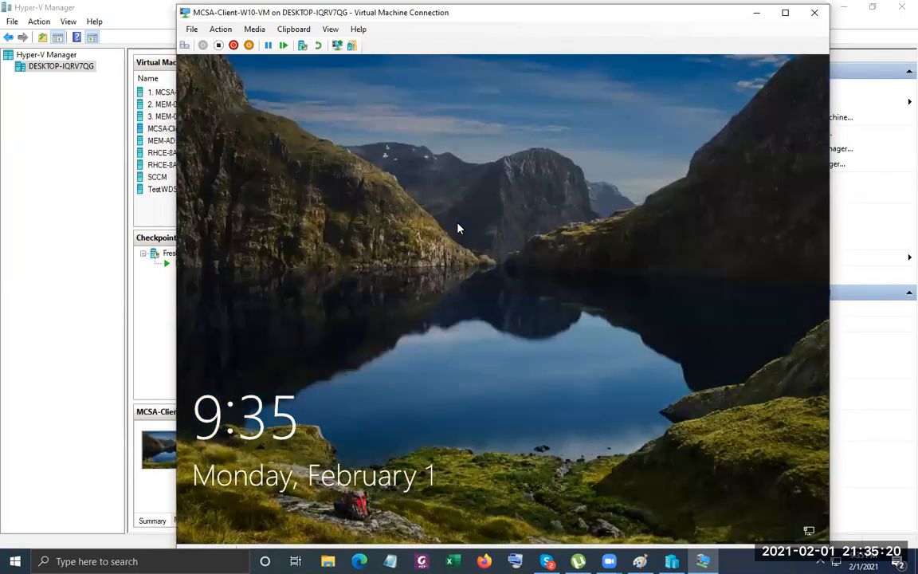
# Dismiss the lock screen and sign in with the administrator password.
pyautogui.click(458, 224)
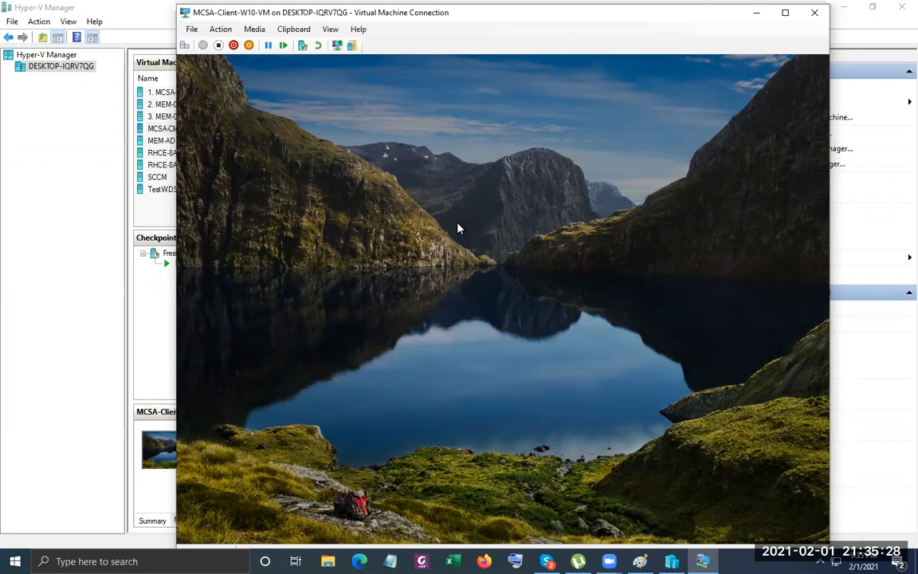
pyautogui.click(458, 228)
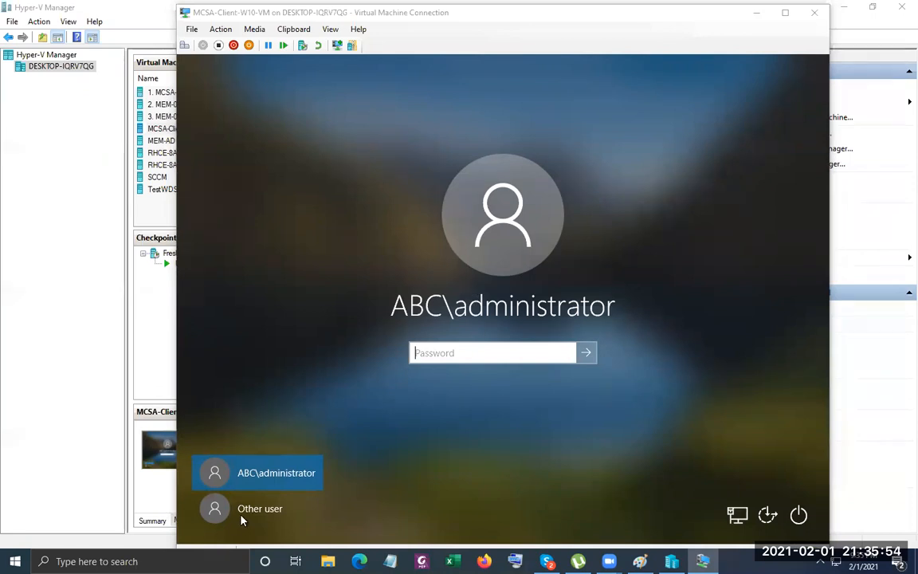
pyautogui.click(492, 352)
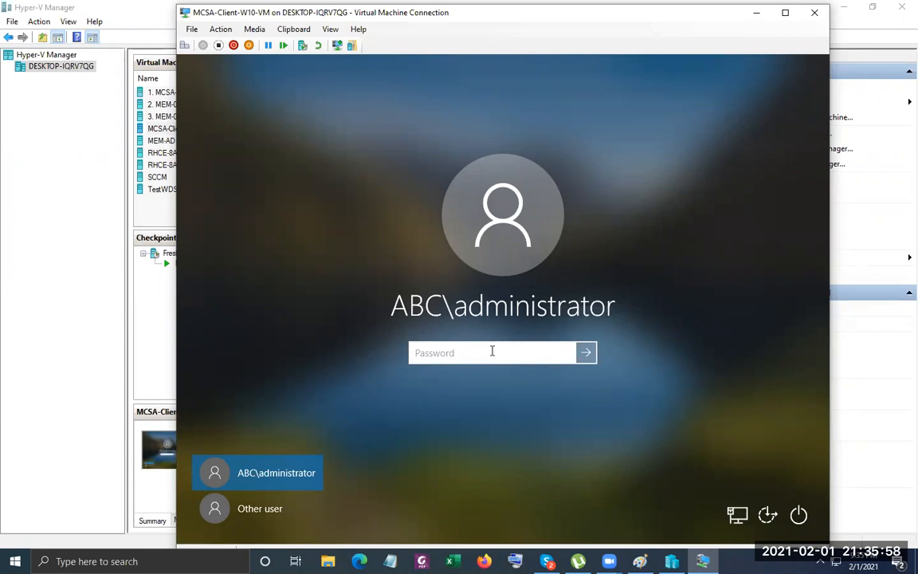
pyautogui.write('••••••••••')
pyautogui.press('Return')
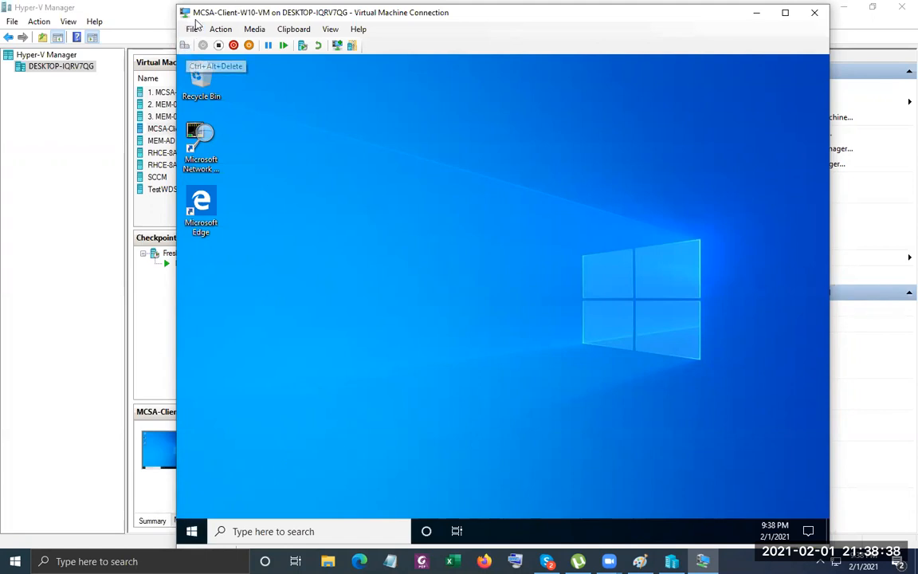
# Verify MCSA-Client-W10-VM's memory is still 4096 MB, cancel Settings, and return to Hyper-V Manager.
pyautogui.click(195, 32)
pyautogui.click(220, 45)
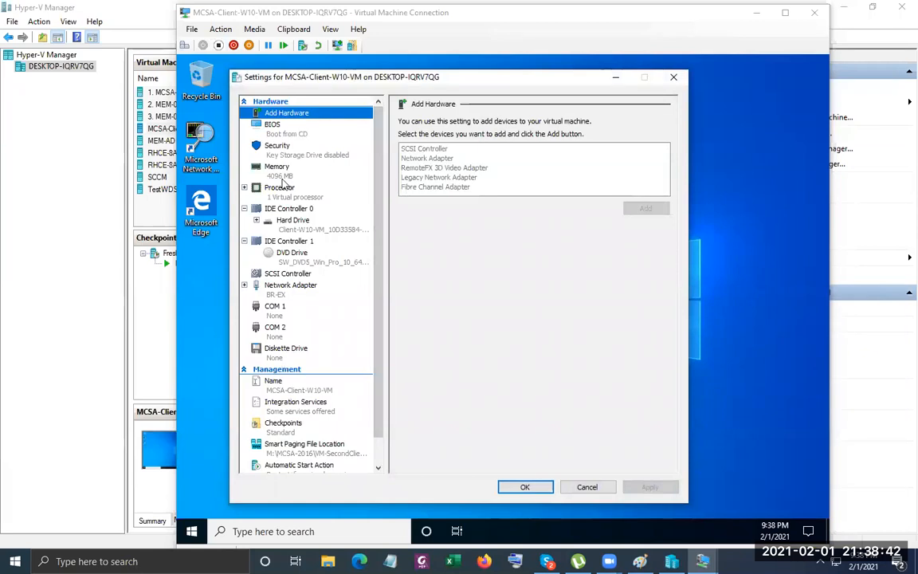
pyautogui.click(278, 171)
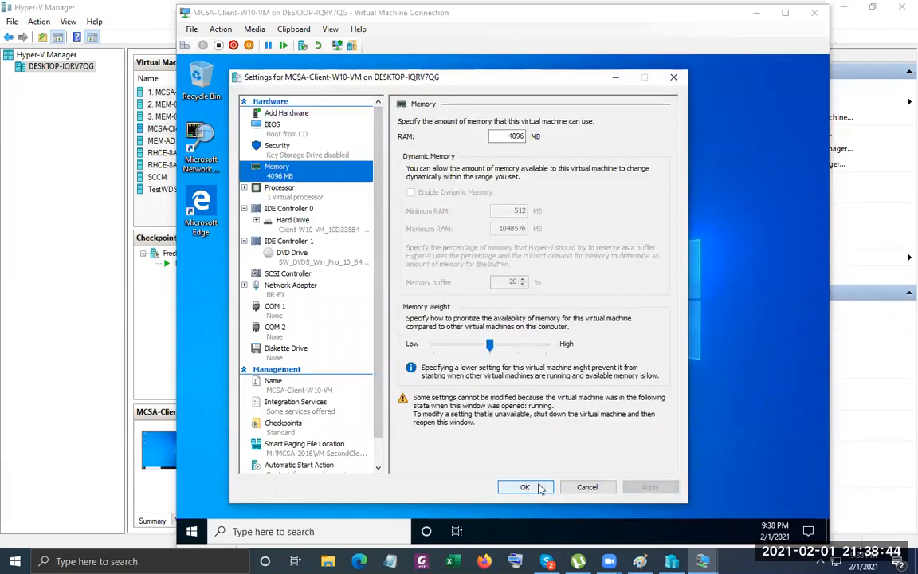
pyautogui.click(584, 487)
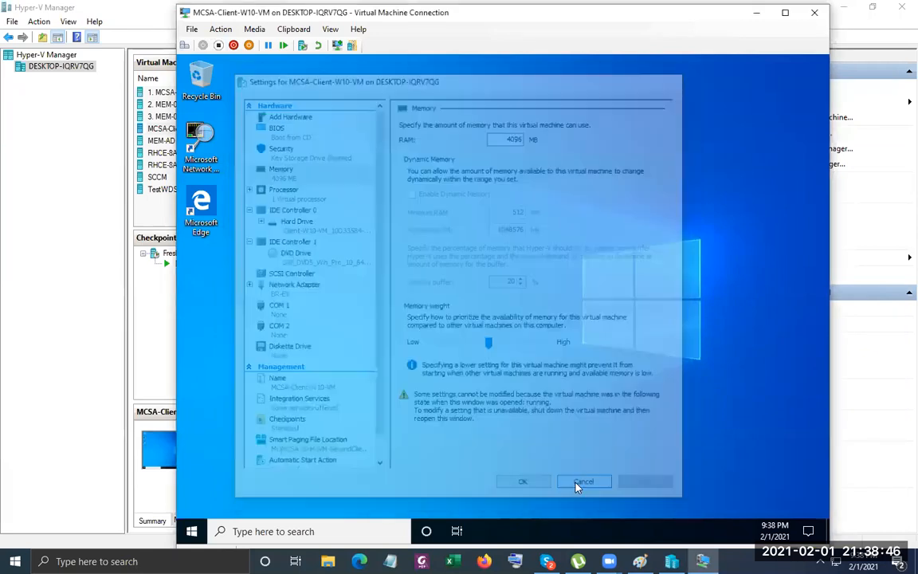
pyautogui.click(48, 346)
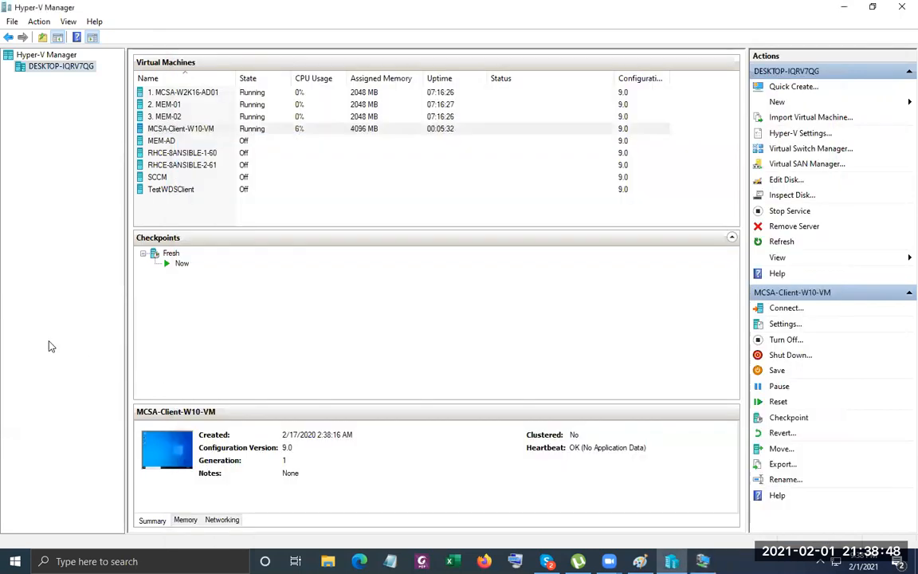
pyautogui.rightClick(177, 118)
# Turn off MEM-02, then connect to MEM-01 and sign in with its password.
pyautogui.click(236, 160)
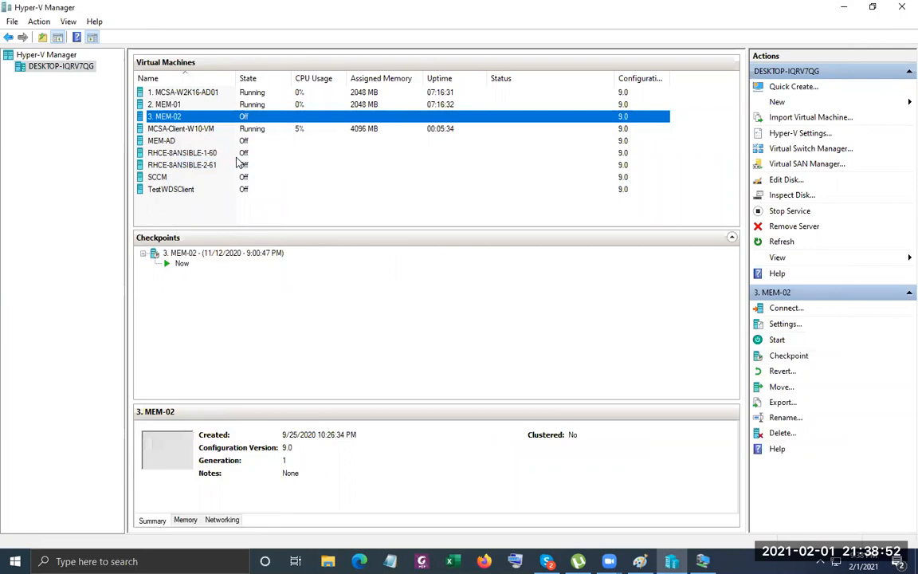
pyautogui.click(185, 106)
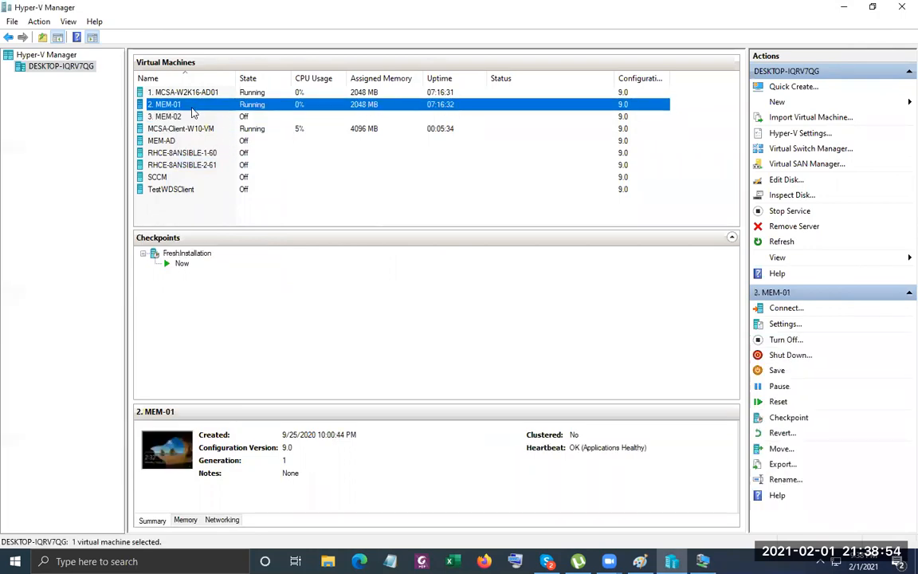
pyautogui.rightClick(191, 112)
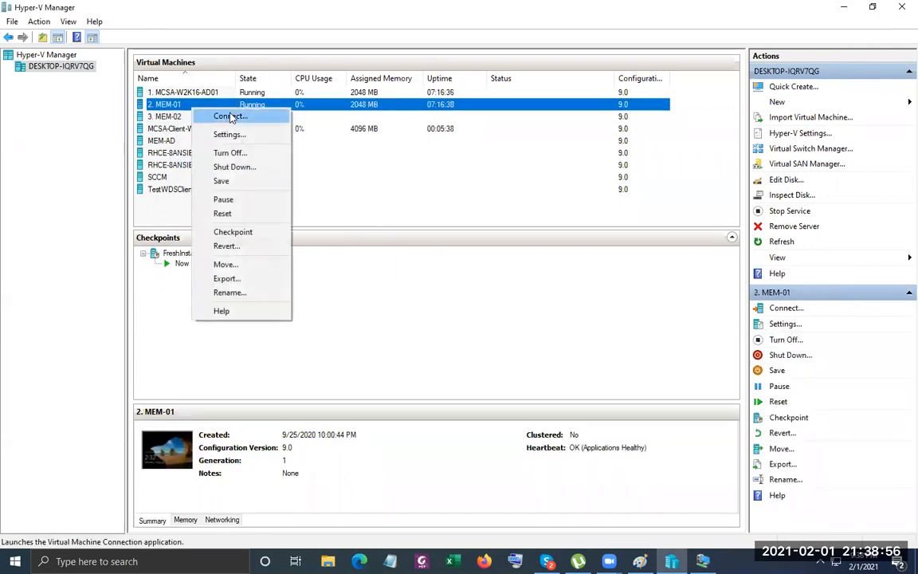
pyautogui.click(229, 118)
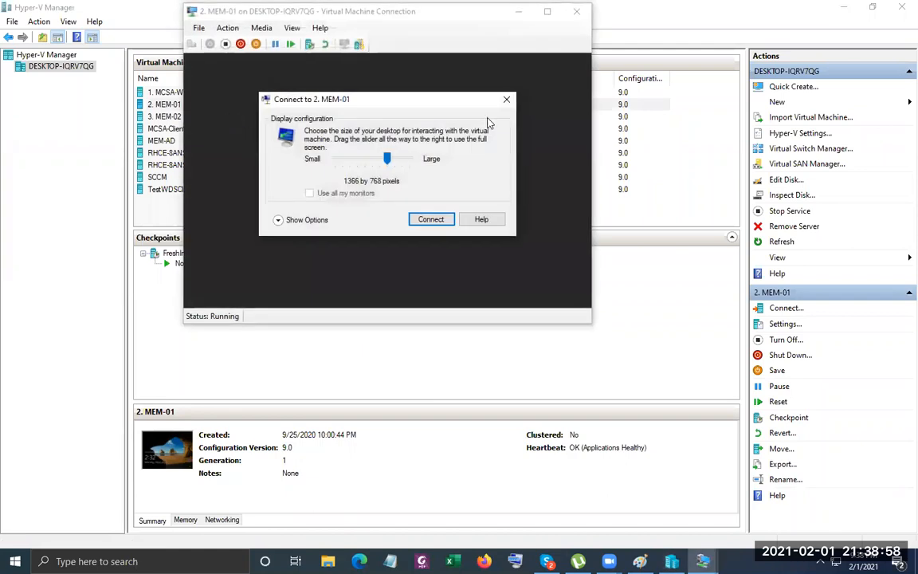
pyautogui.click(505, 101)
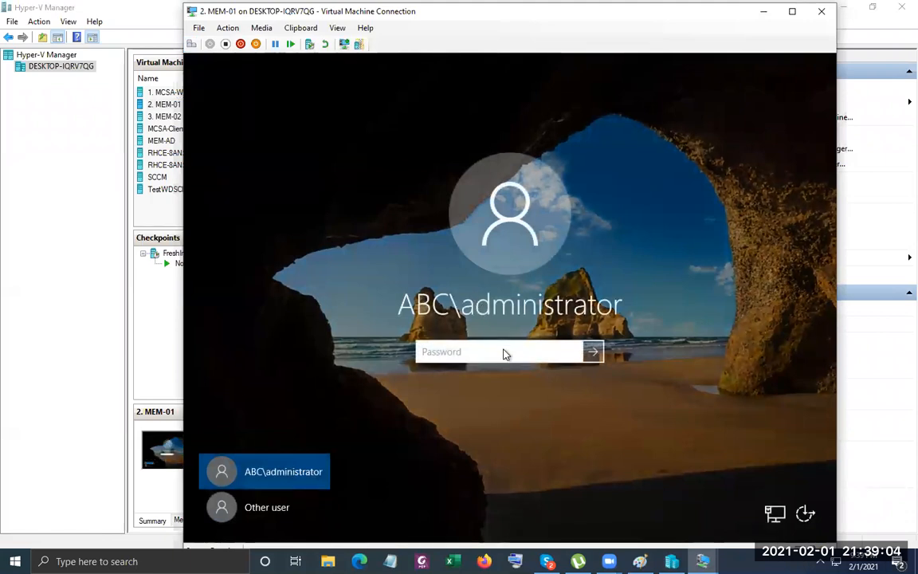
pyautogui.write('******')
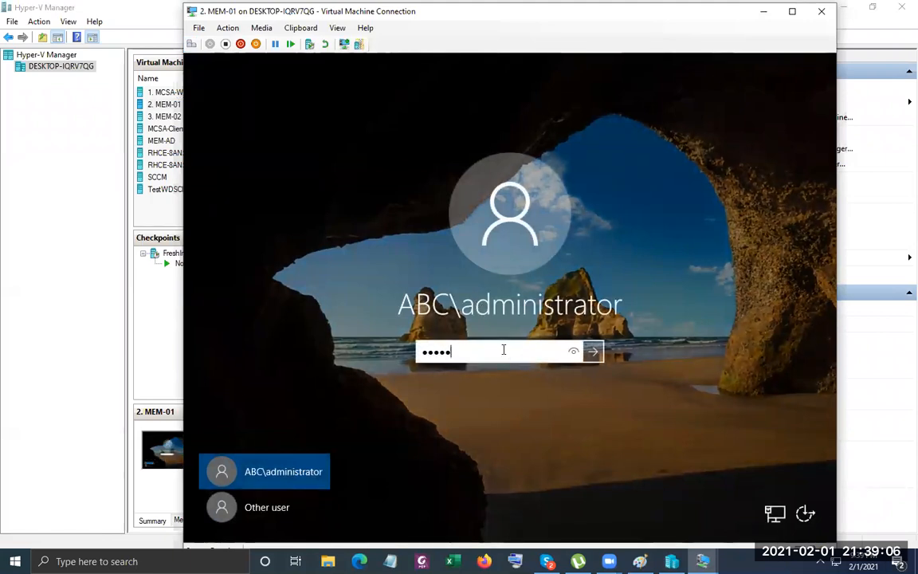
pyautogui.press('Return')
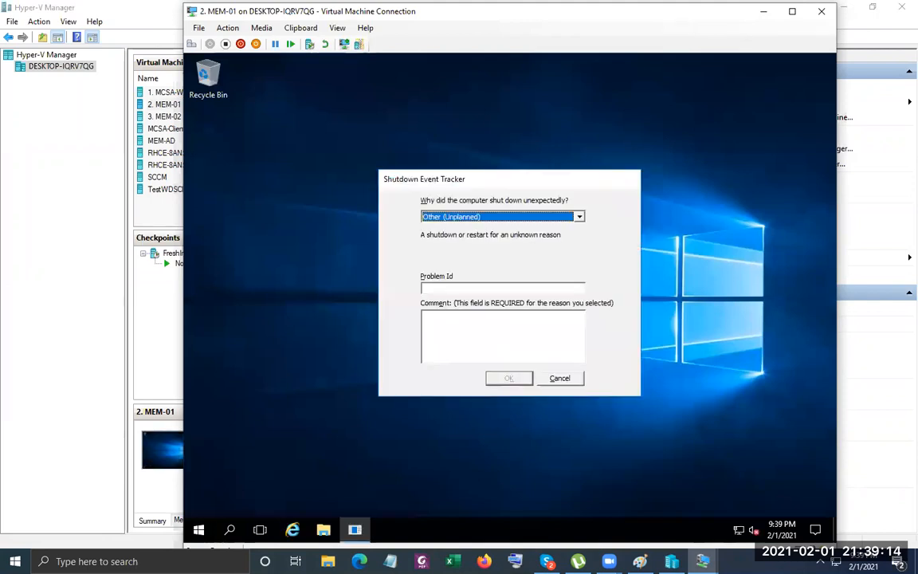
# In MEM-01's Server Manager, dismiss the shutdown prompt, view pending updates, and close the app-blocked message.
pyautogui.click(560, 379)
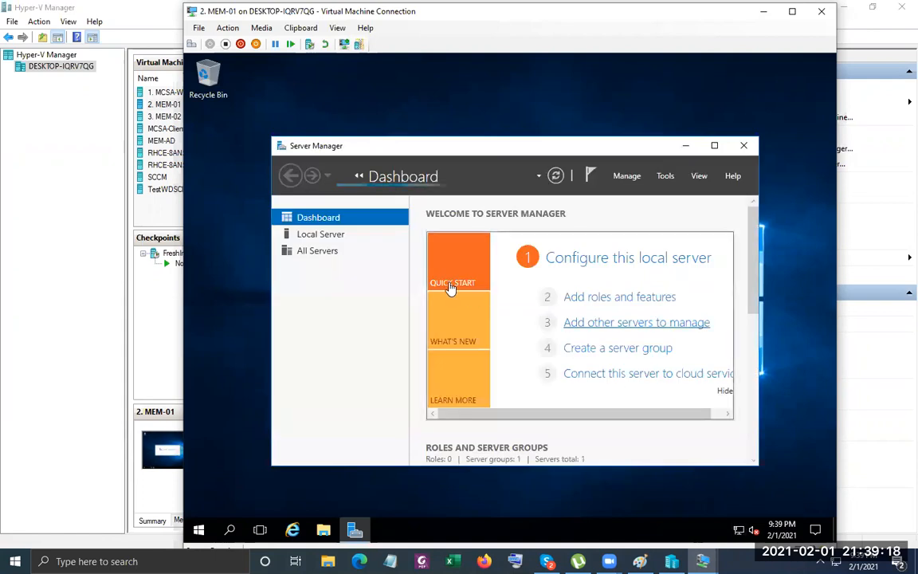
pyautogui.click(342, 236)
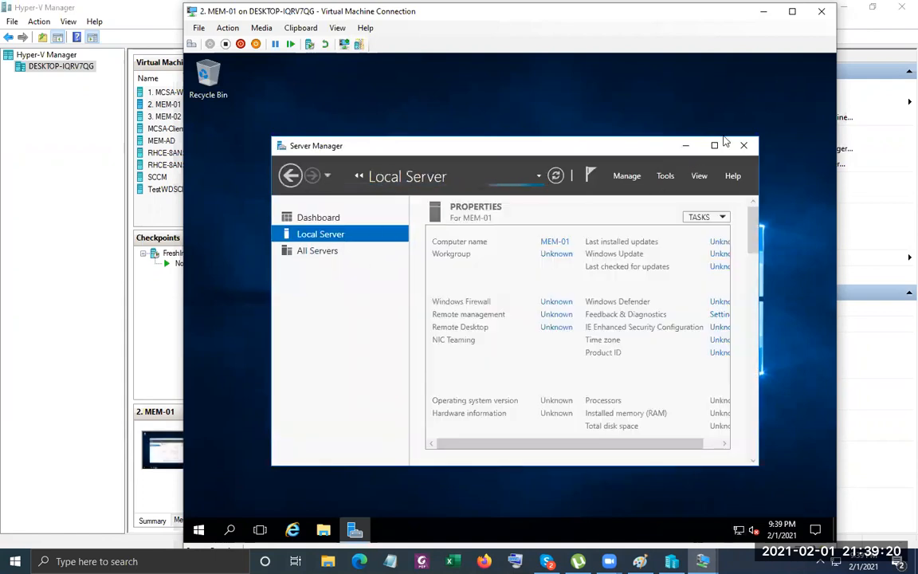
pyautogui.click(715, 147)
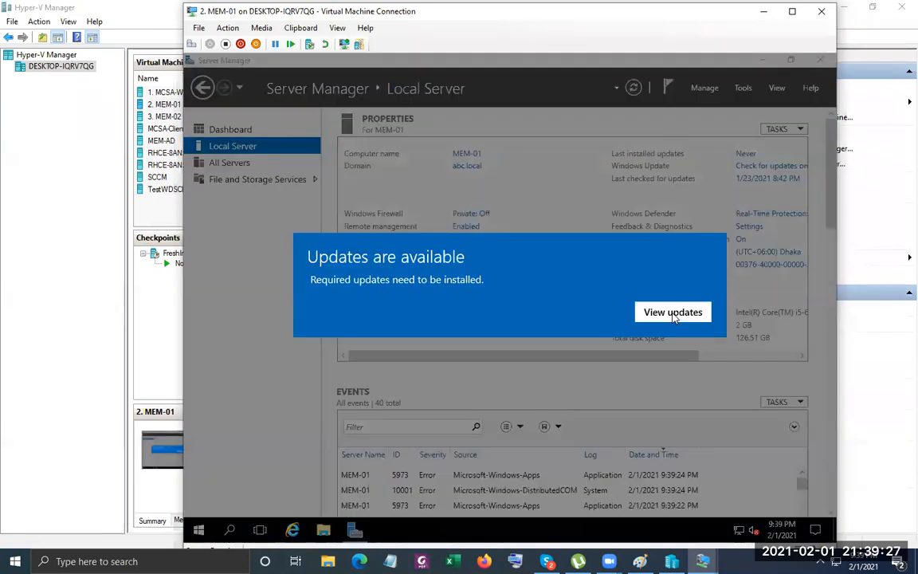
pyautogui.click(674, 314)
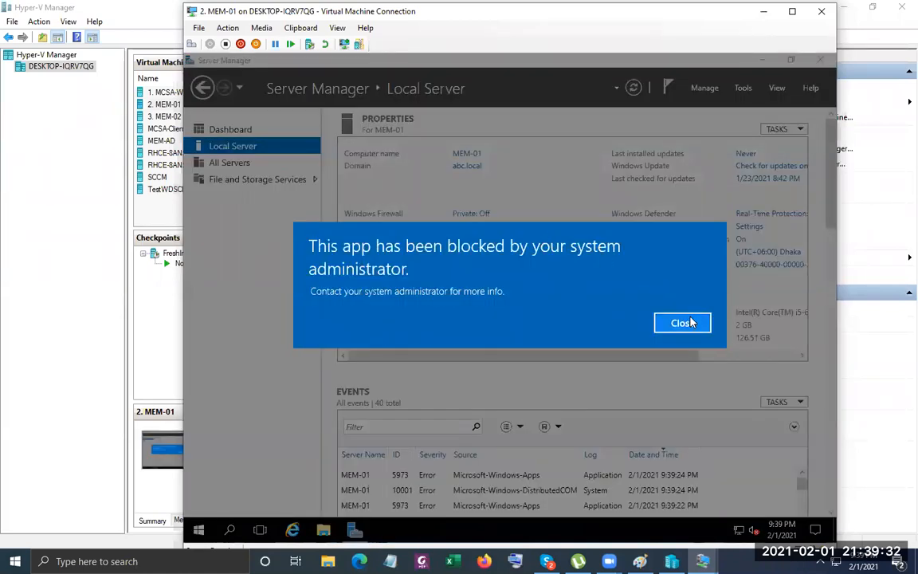
pyautogui.click(690, 322)
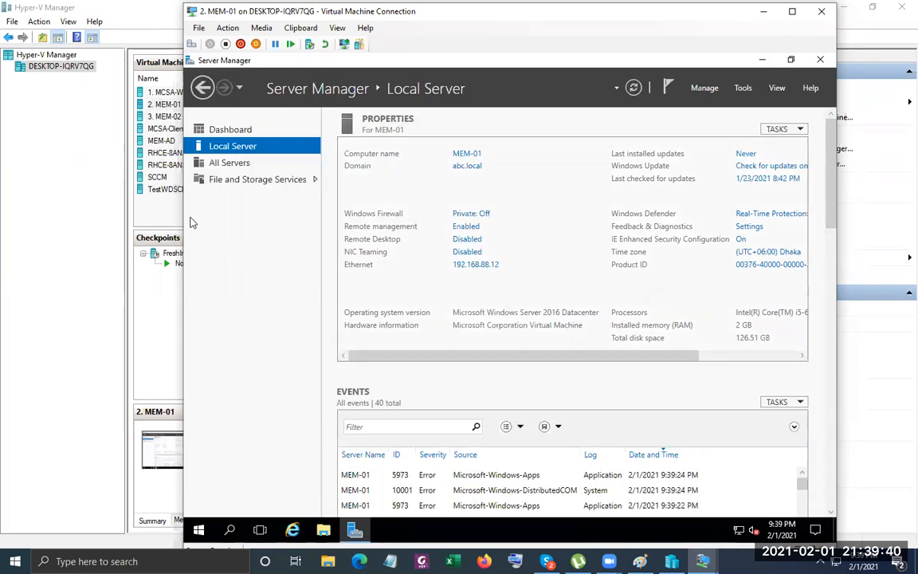
pyautogui.rightClick(169, 95)
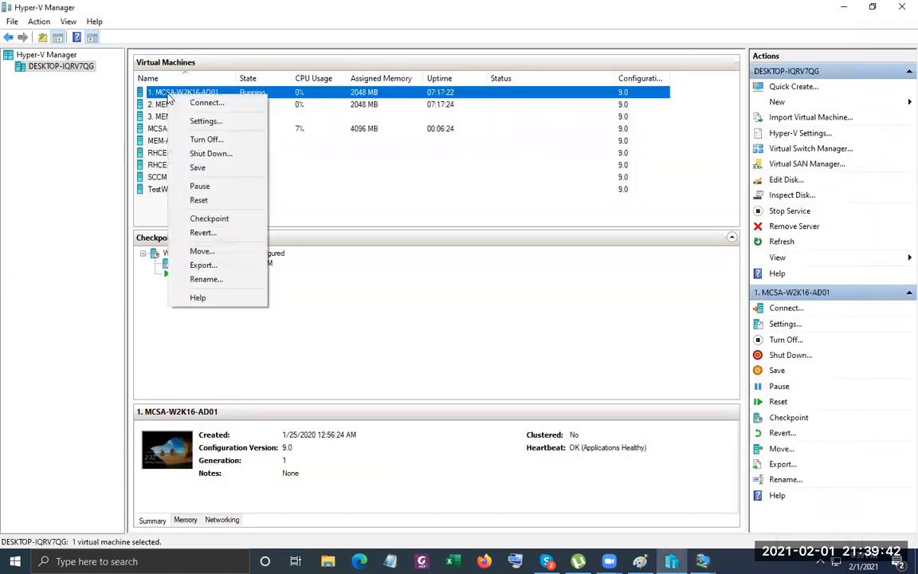
# Connect to MCSA-W2K16-AD01 at 1366 by 768 and send Ctrl+Alt+Delete from the Action menu.
pyautogui.click(209, 103)
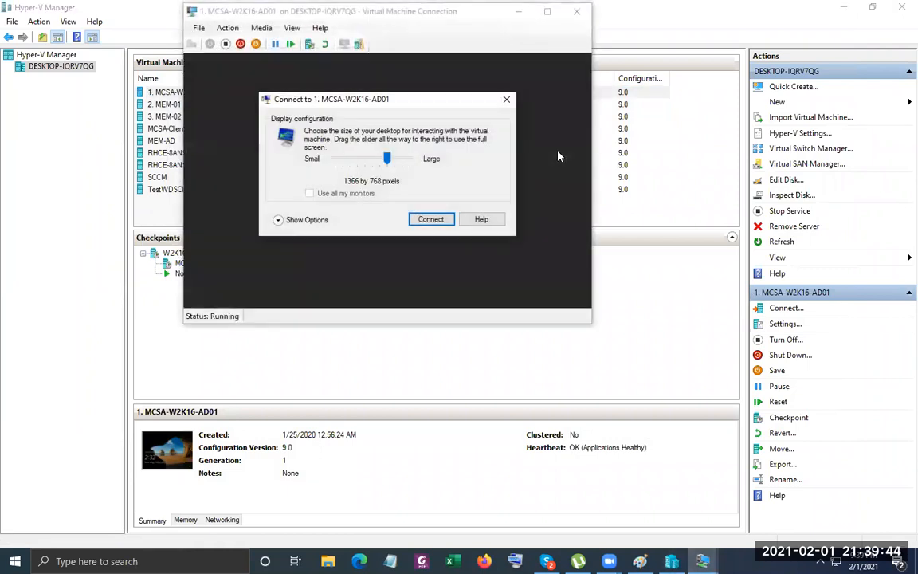
pyautogui.click(506, 100)
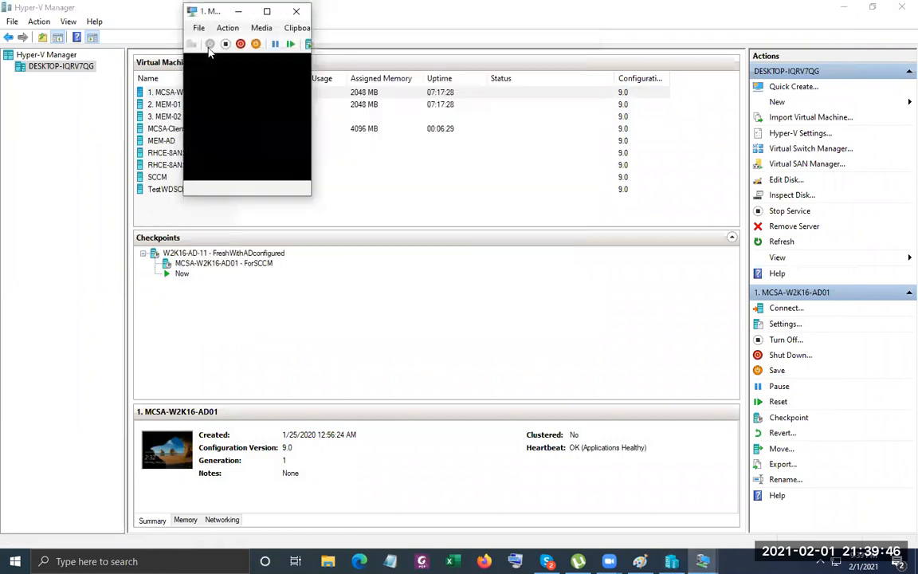
pyautogui.click(198, 28)
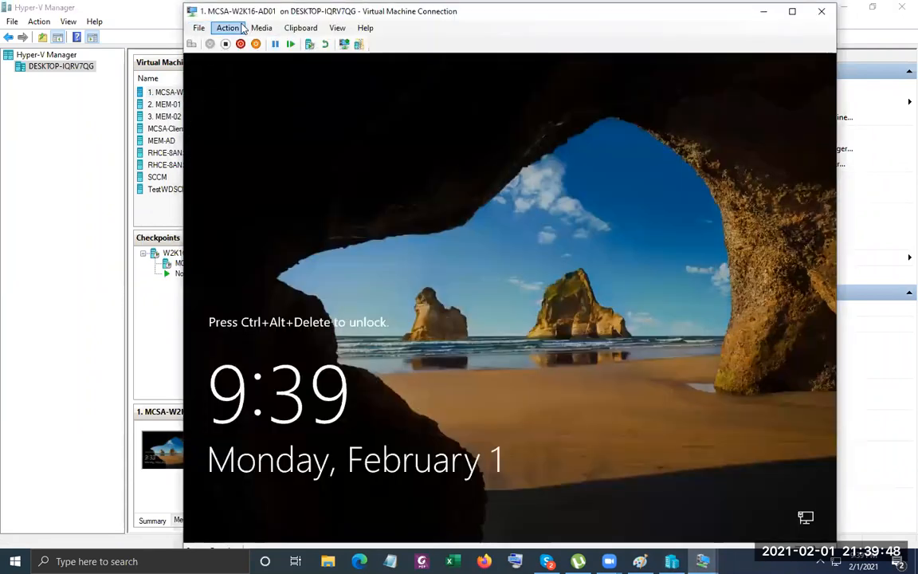
pyautogui.click(227, 28)
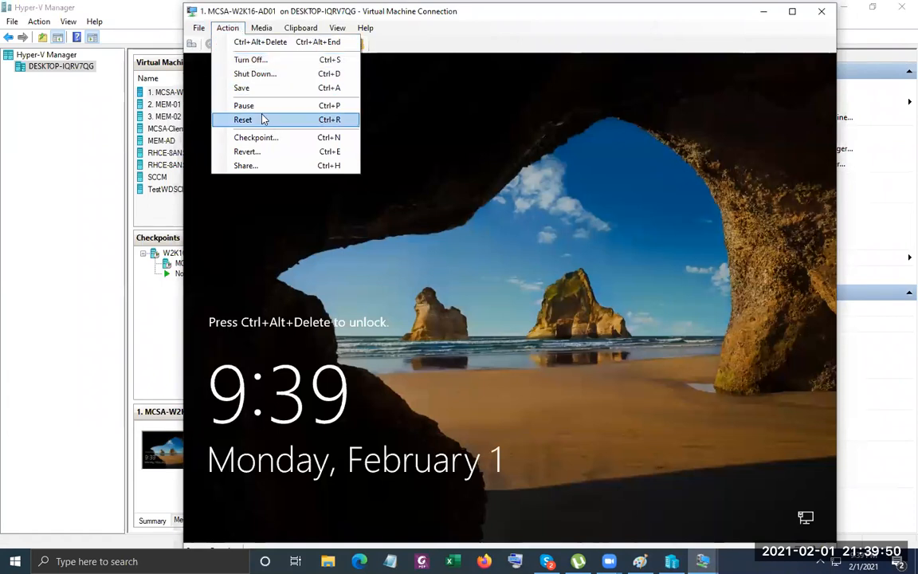
pyautogui.click(267, 42)
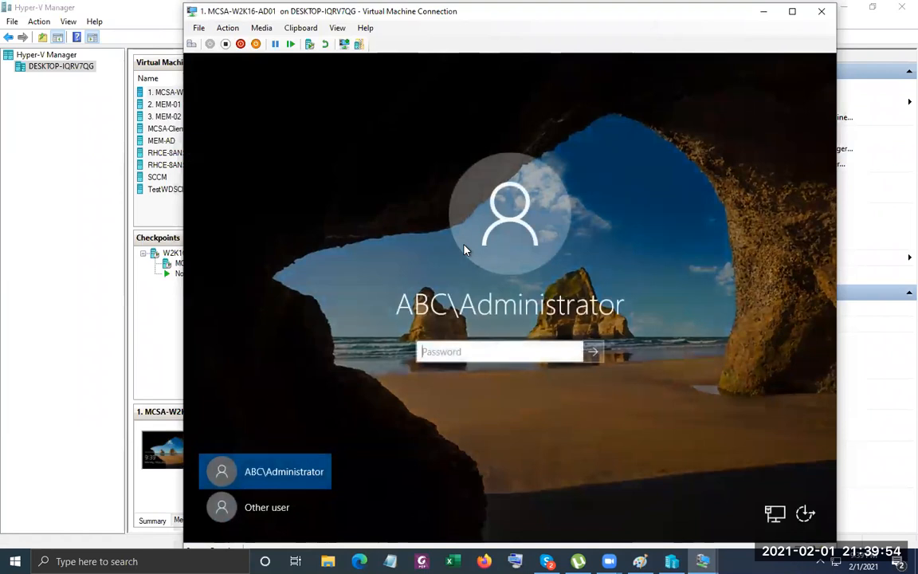
# Sign in with the domain administrator password, dismiss Shutdown Event Tracker, and return to the VM list.
pyautogui.write('Pa$$w0rd1')
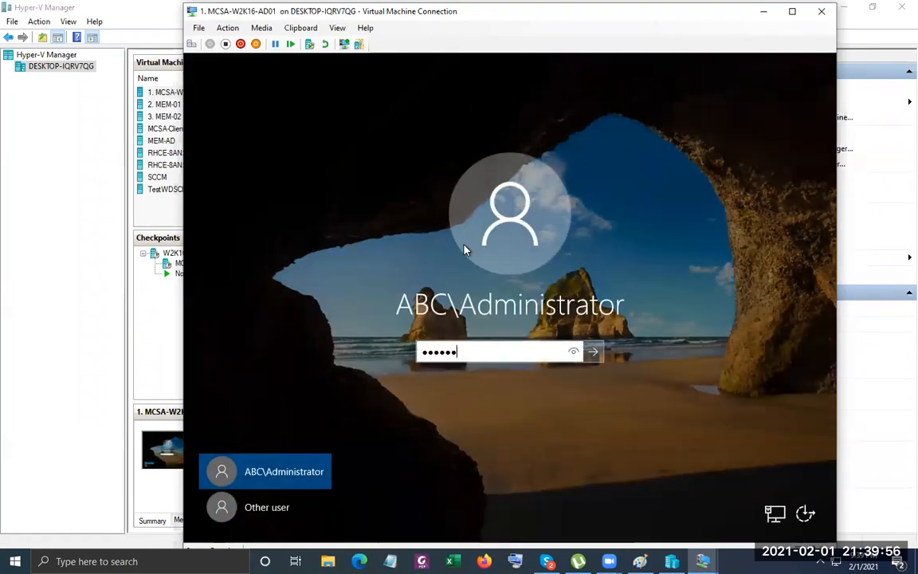
pyautogui.press('Return')
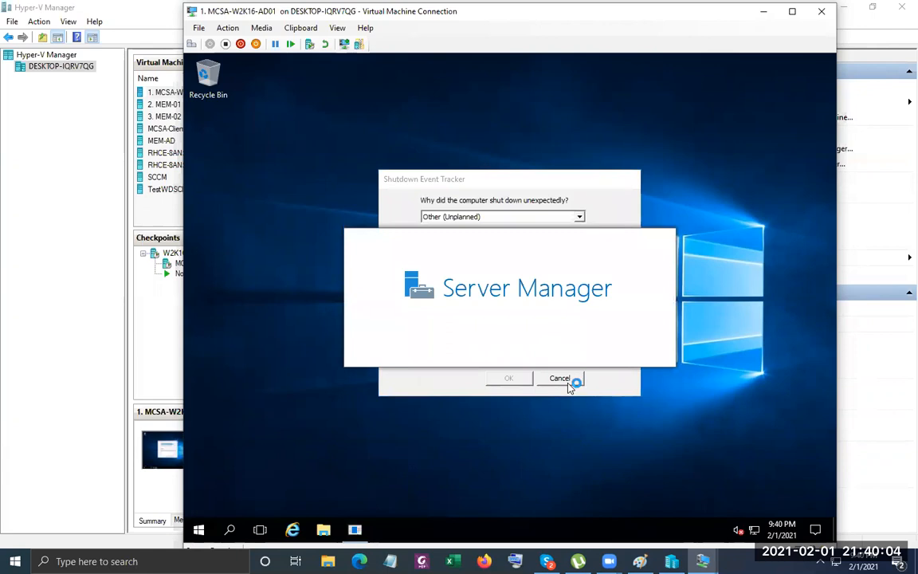
pyautogui.click(570, 384)
pyautogui.click(2, 284)
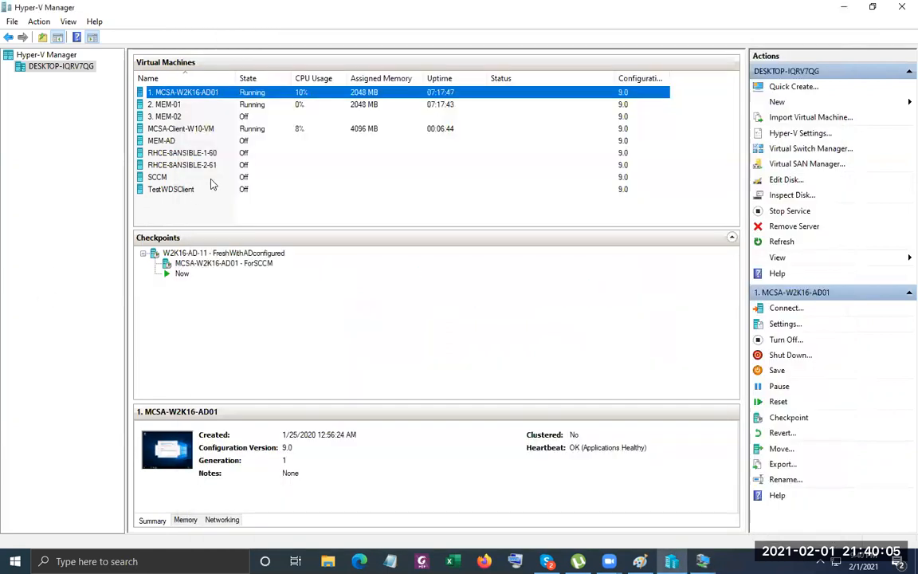
# Revert MCSA-W2K16-AD01 to its FreshWithADconfigured checkpoint.
pyautogui.click(254, 106)
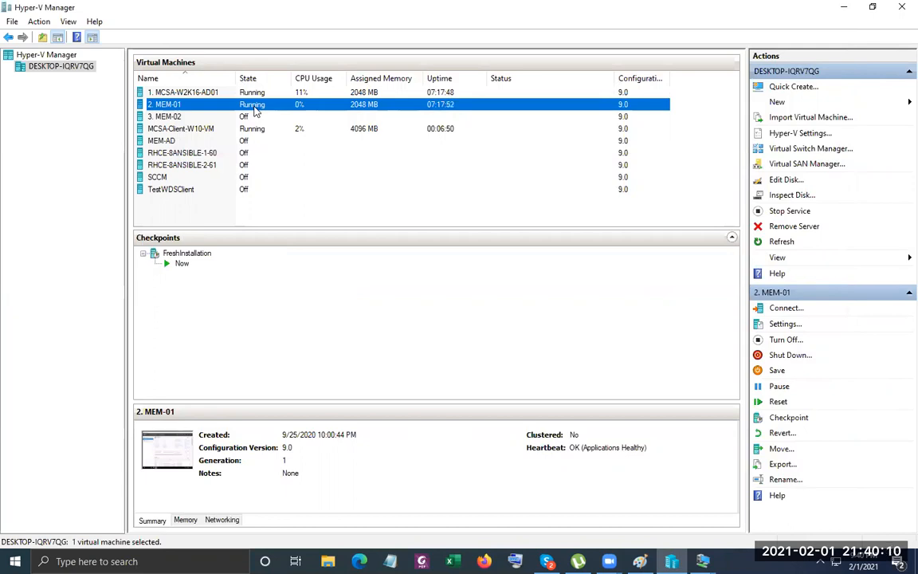
pyautogui.click(268, 93)
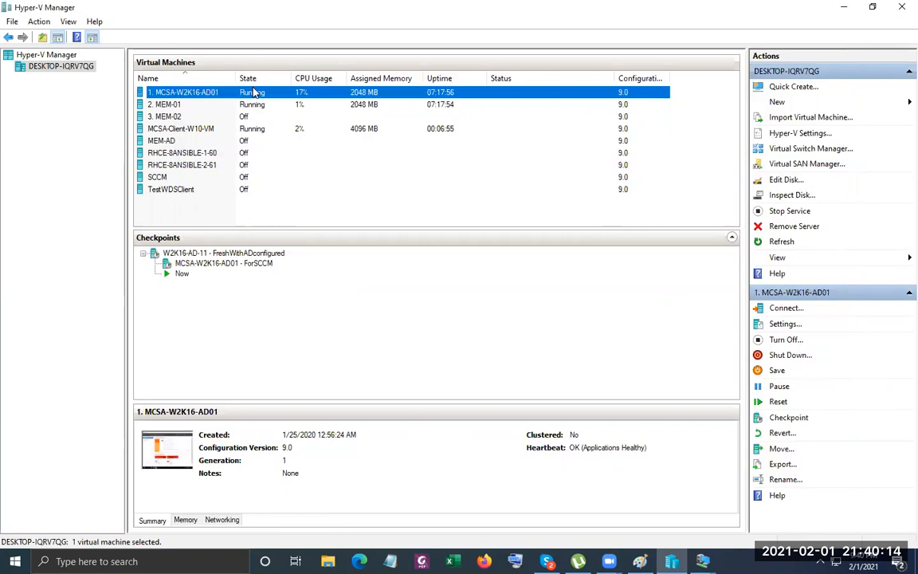
pyautogui.rightClick(253, 93)
pyautogui.rightClick(240, 254)
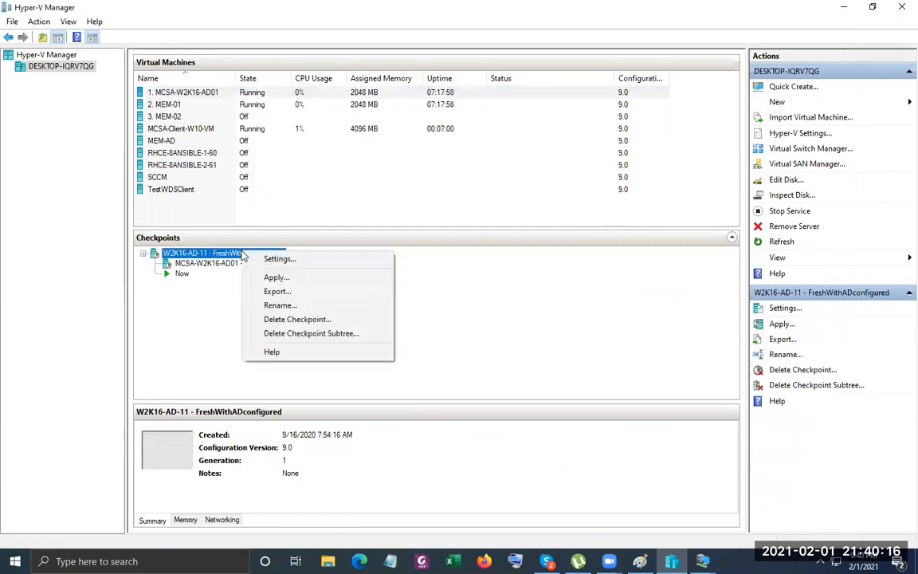
pyautogui.click(289, 277)
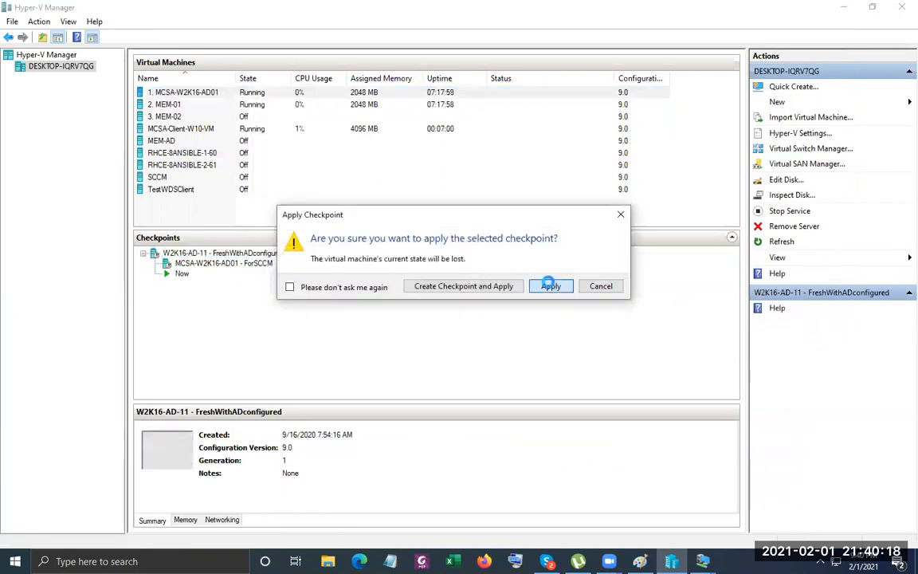
pyautogui.click(548, 286)
# Revert MEM-01 to its FreshInstallation checkpoint.
pyautogui.rightClick(199, 105)
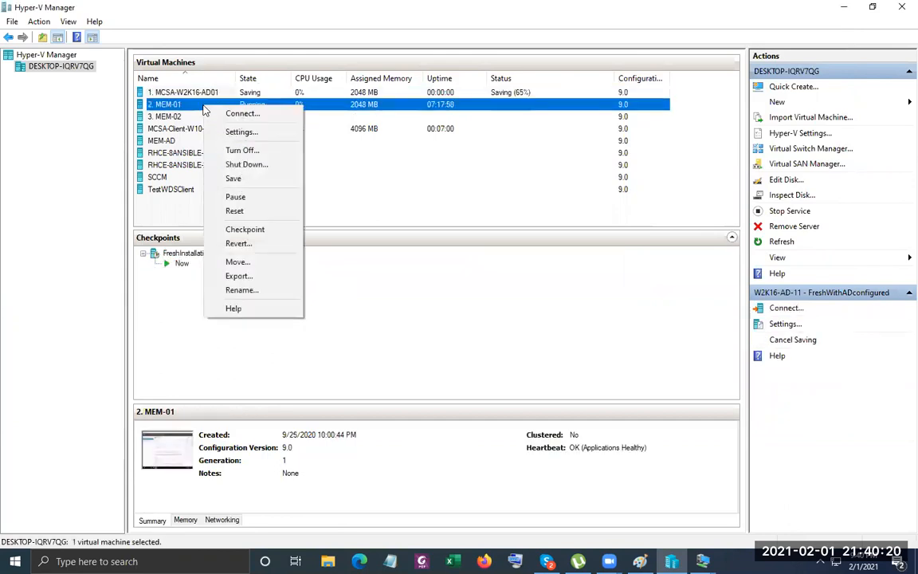
pyautogui.click(188, 108)
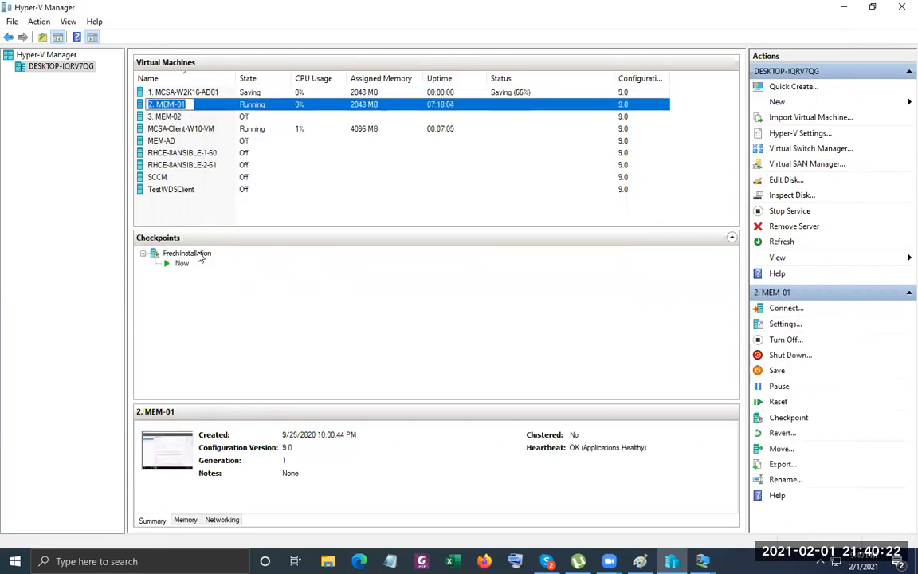
pyautogui.click(199, 254)
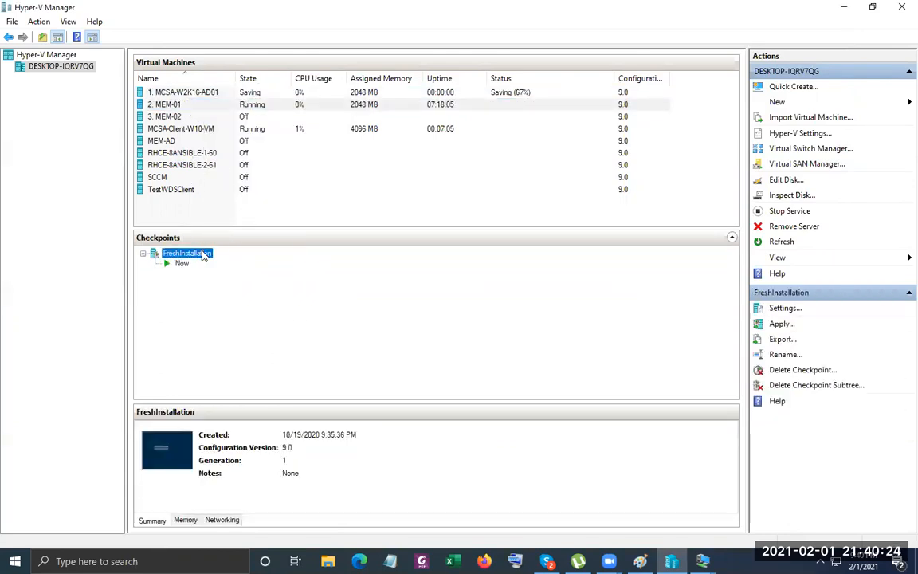
pyautogui.rightClick(204, 255)
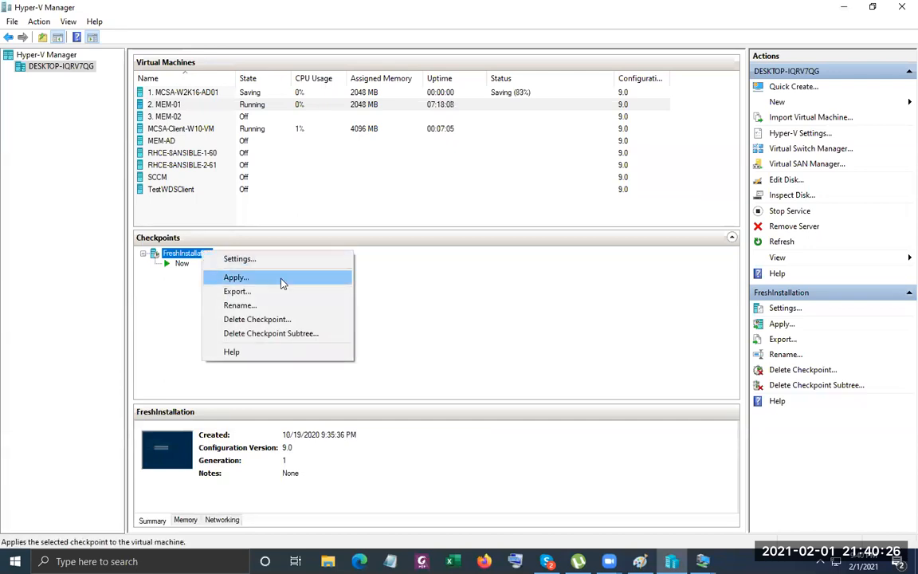
pyautogui.click(236, 277)
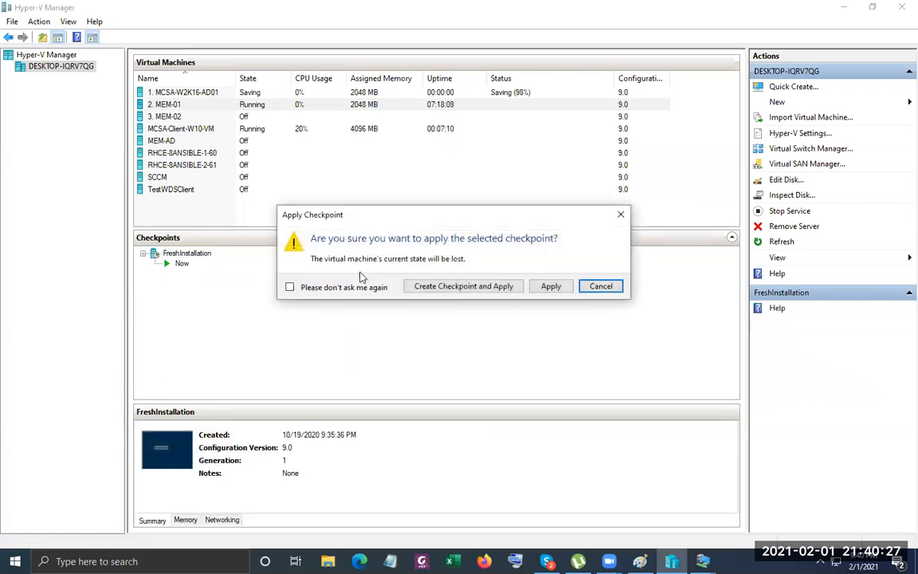
pyautogui.click(551, 287)
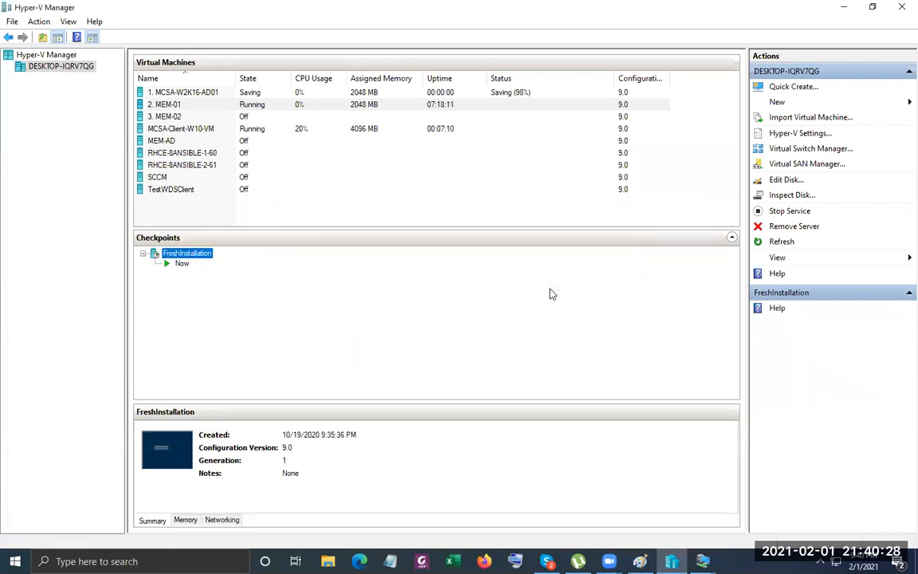
# Connect to MCSA-W2K16-AD01 from its right-click menu.
pyautogui.click(224, 98)
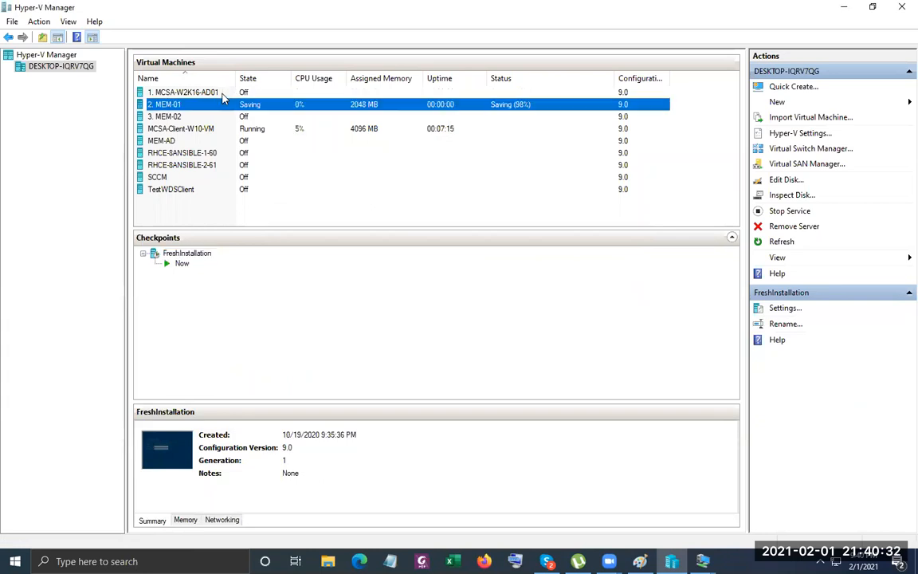
pyautogui.rightClick(223, 94)
pyautogui.click(239, 92)
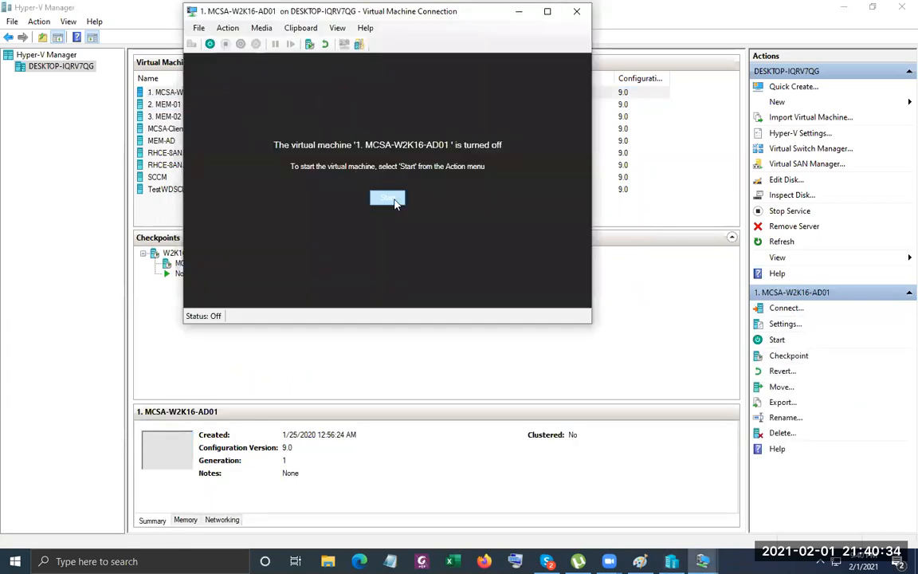
# Start MCSA-W2K16-AD01 and review its memory settings, closing them without changes.
pyautogui.click(388, 198)
pyautogui.click(199, 28)
pyautogui.click(245, 97)
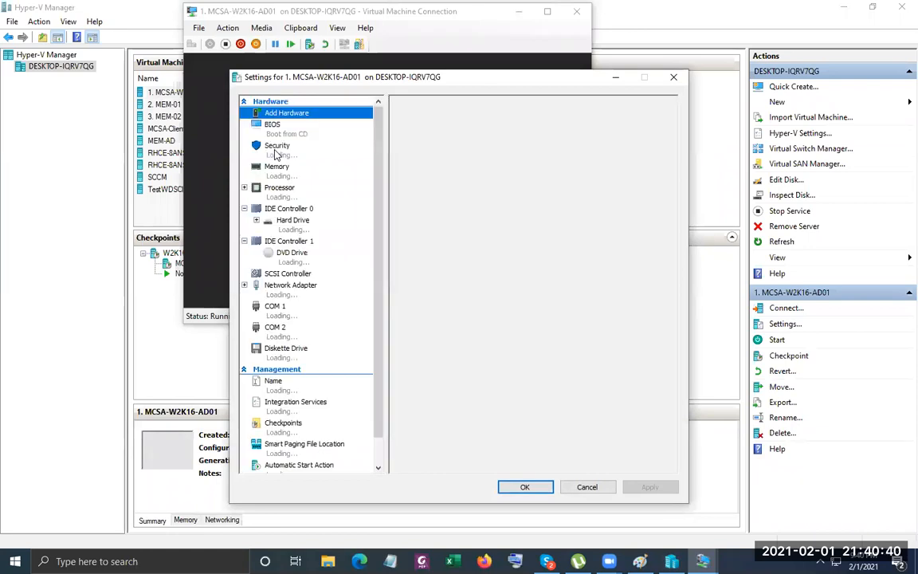
pyautogui.click(281, 170)
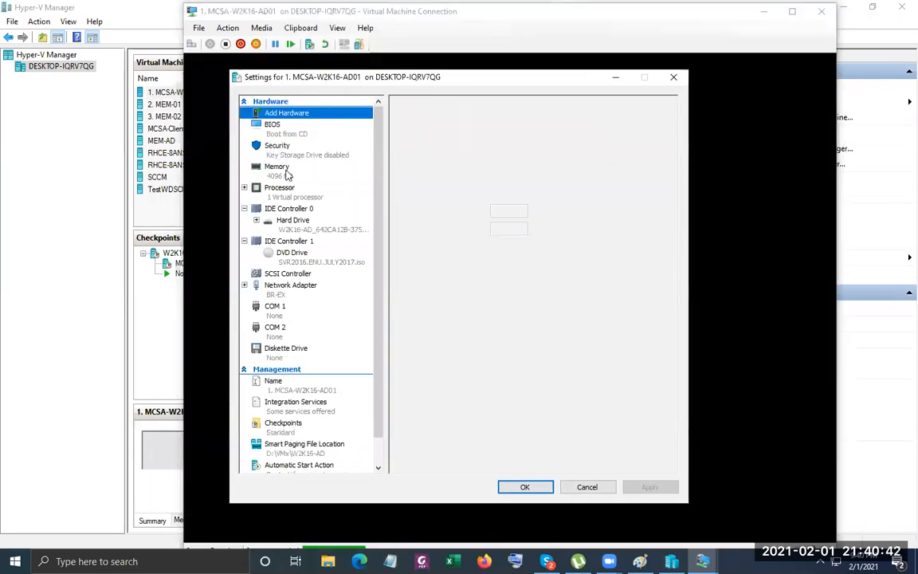
pyautogui.click(676, 77)
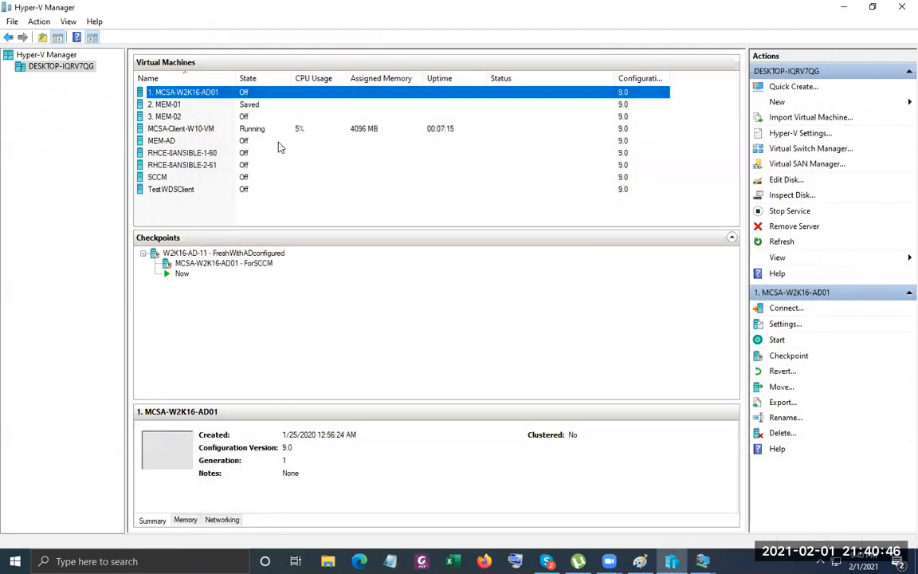
# Choose Connect on MCSA-W2K16-AD01 to bring up its display-size prompt.
pyautogui.rightClick(205, 104)
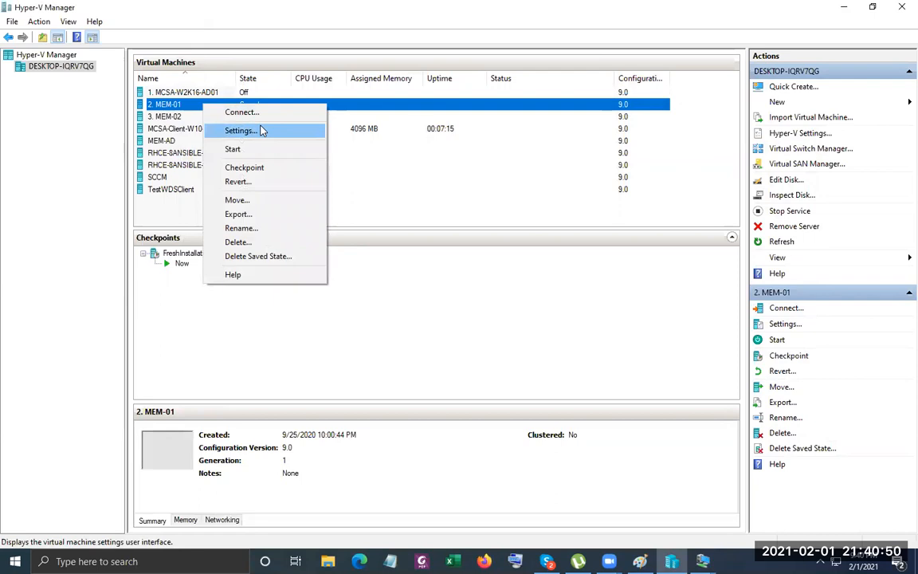
pyautogui.click(431, 167)
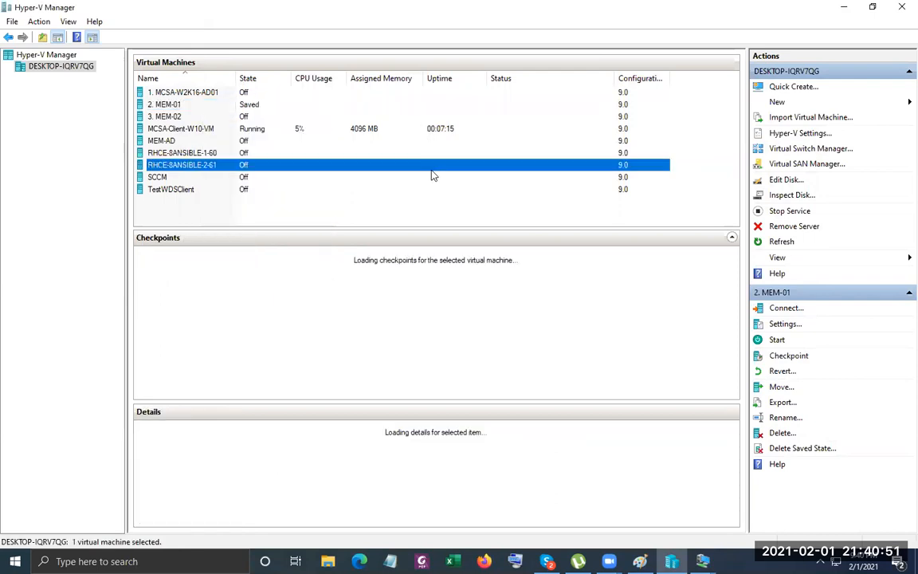
pyautogui.click(254, 93)
pyautogui.rightClick(254, 92)
pyautogui.click(281, 98)
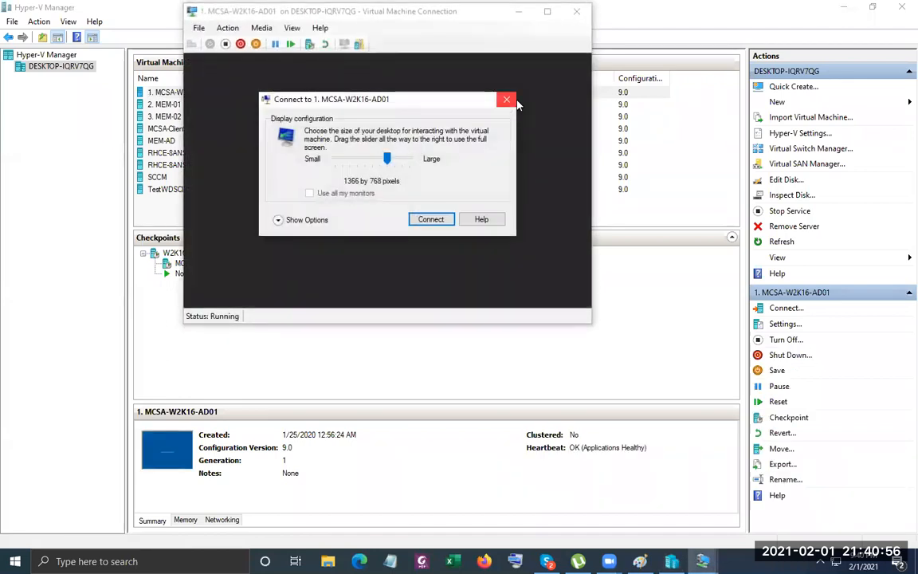
# Close the display-size prompt and wait for MCSA-W2K16-AD01's Windows lock screen.
pyautogui.click(503, 99)
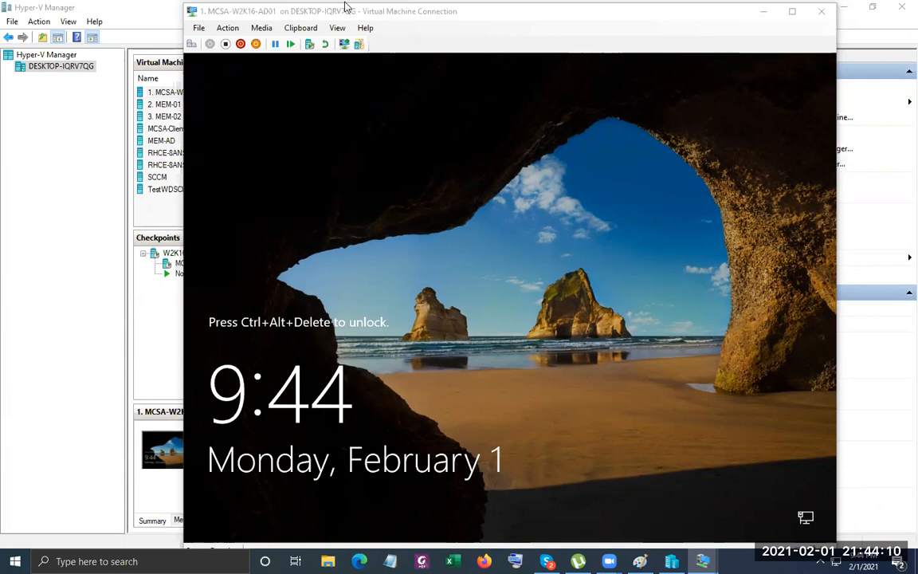
# Send Ctrl+Alt+Delete to MCSA-W2K16-AD01 and sign in as administrator, retyping after one rejected password.
pyautogui.click(190, 46)
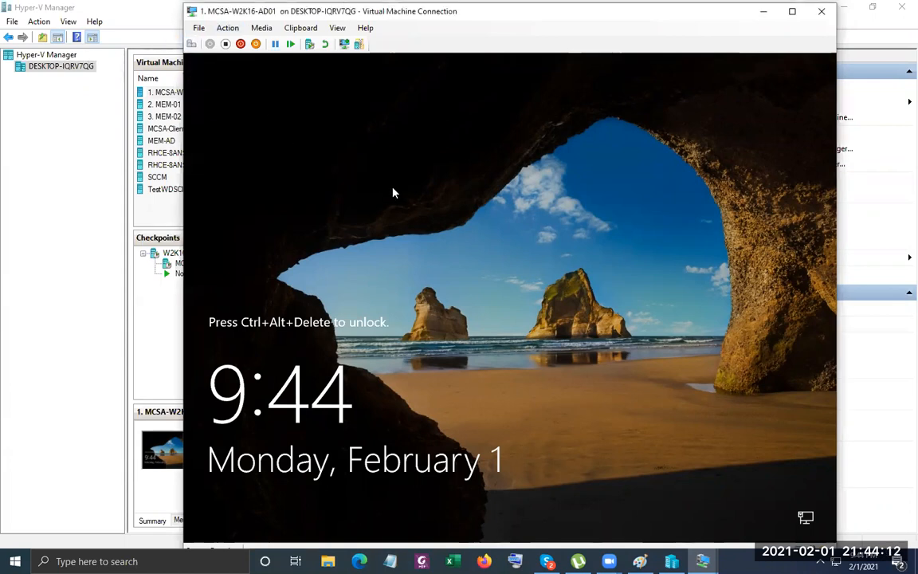
pyautogui.click(200, 29)
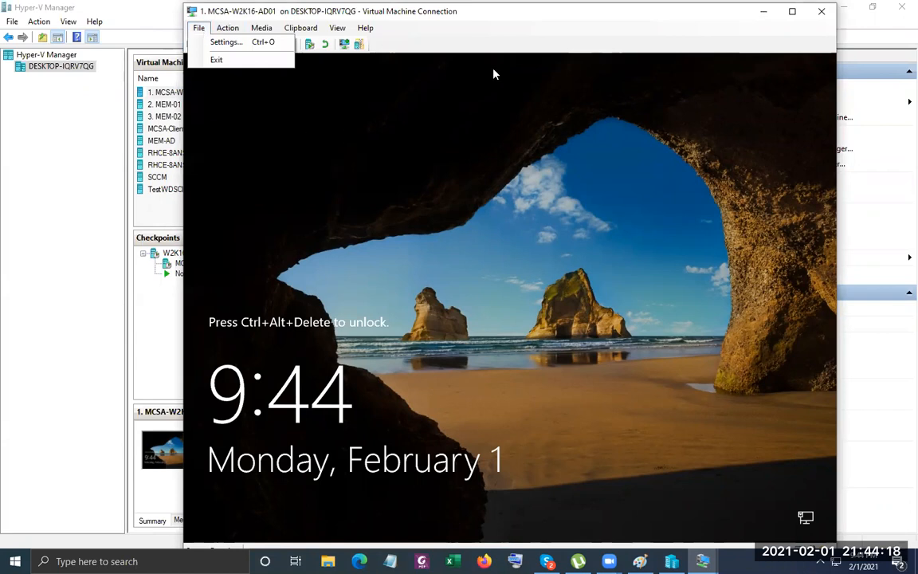
pyautogui.click(227, 27)
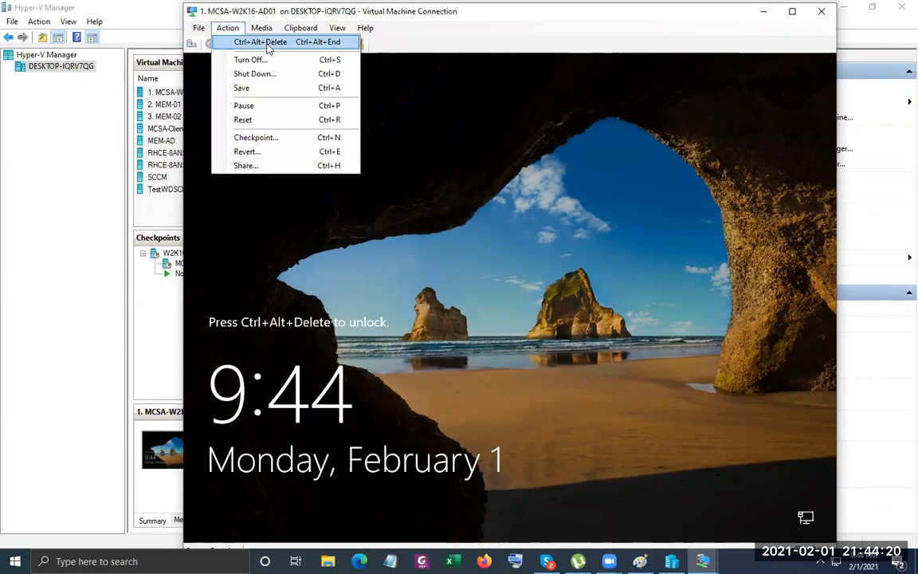
pyautogui.click(239, 39)
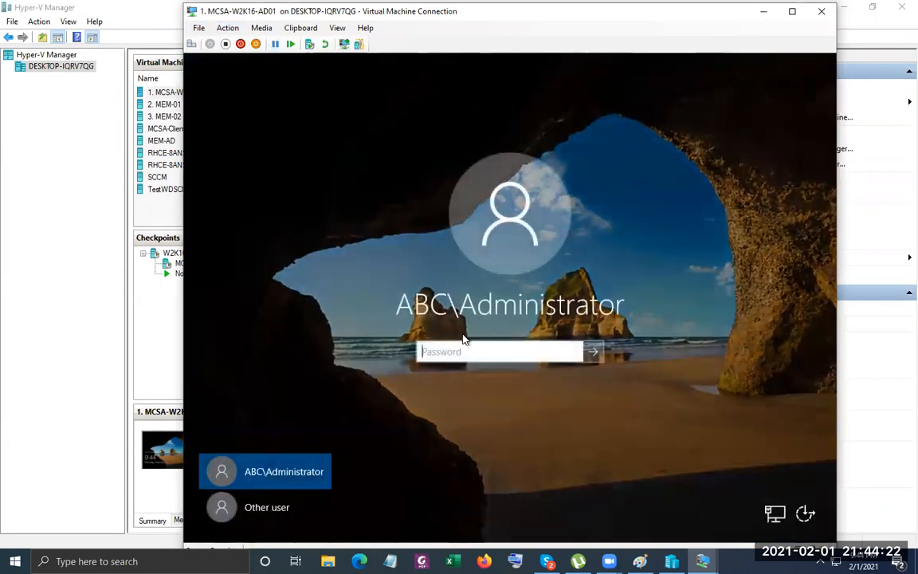
pyautogui.write('•••••')
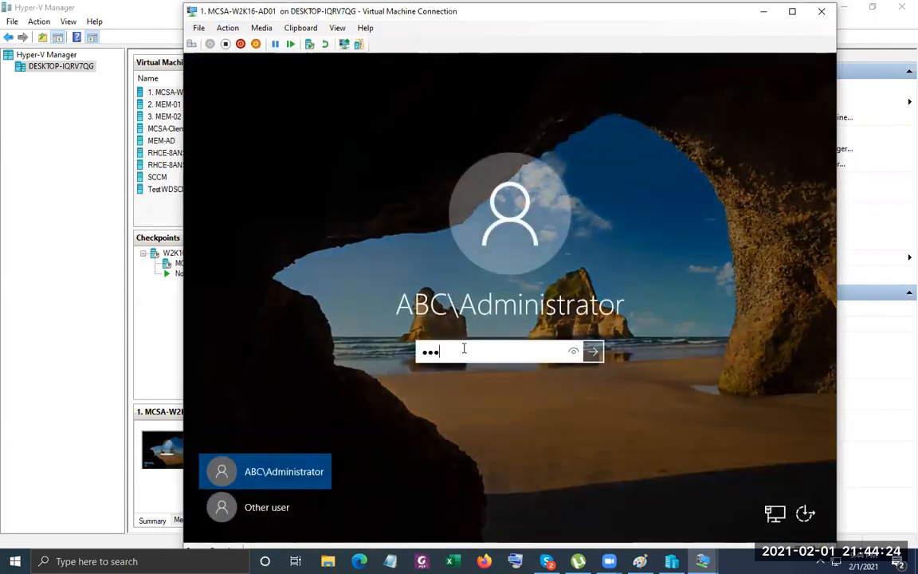
pyautogui.write('••••')
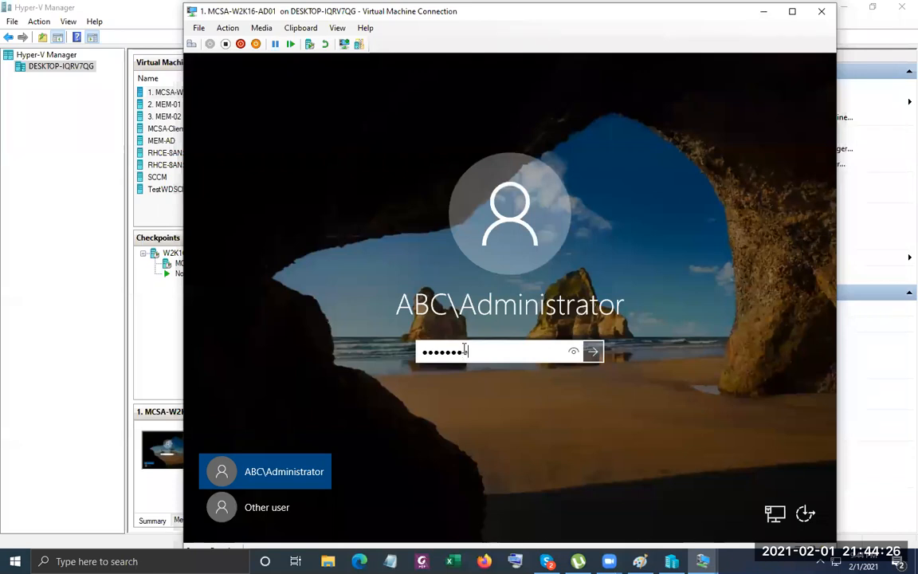
pyautogui.press('Return')
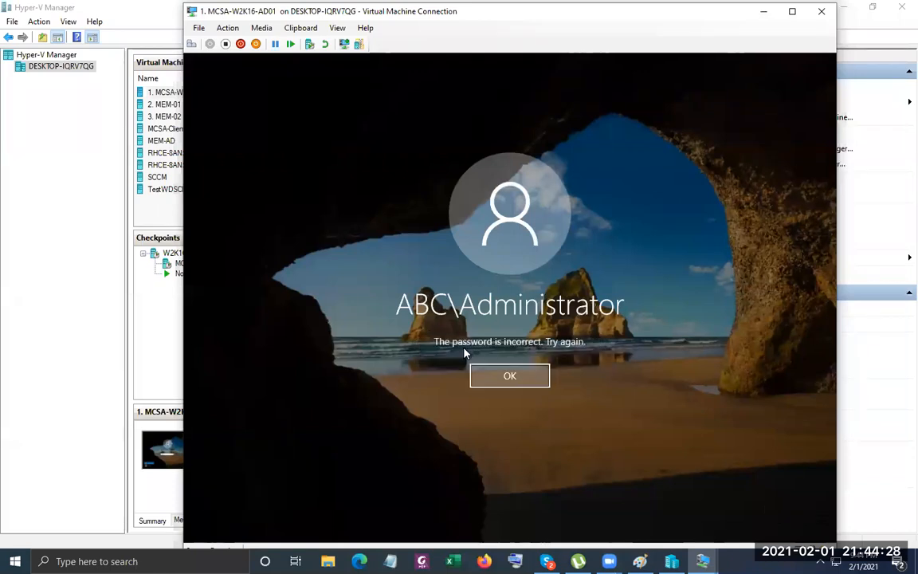
pyautogui.press('Return')
pyautogui.write('•••••••••')
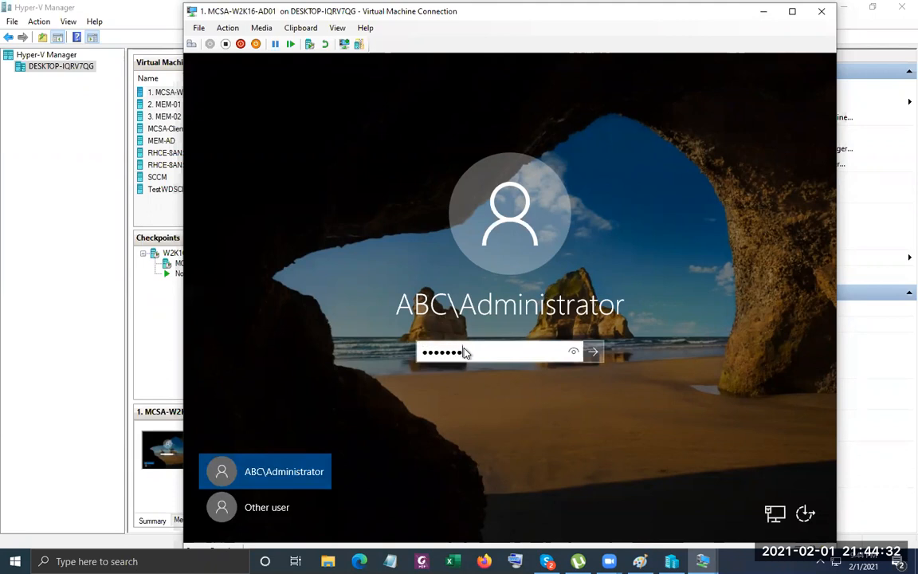
pyautogui.press('Return')
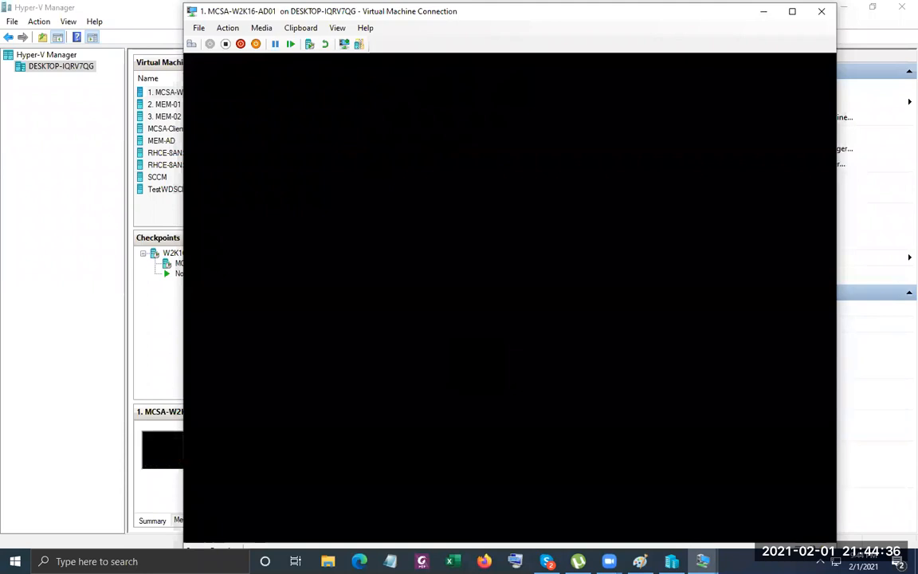
# Switch to the MEM-01 console and set the built-in administrator password, entering it twice.
pyautogui.moveTo(703, 558)
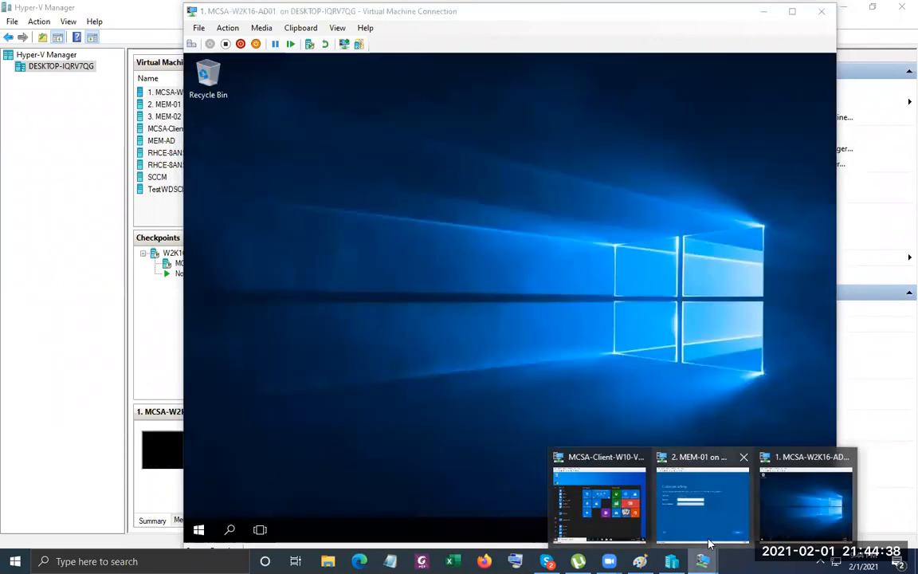
pyautogui.click(703, 495)
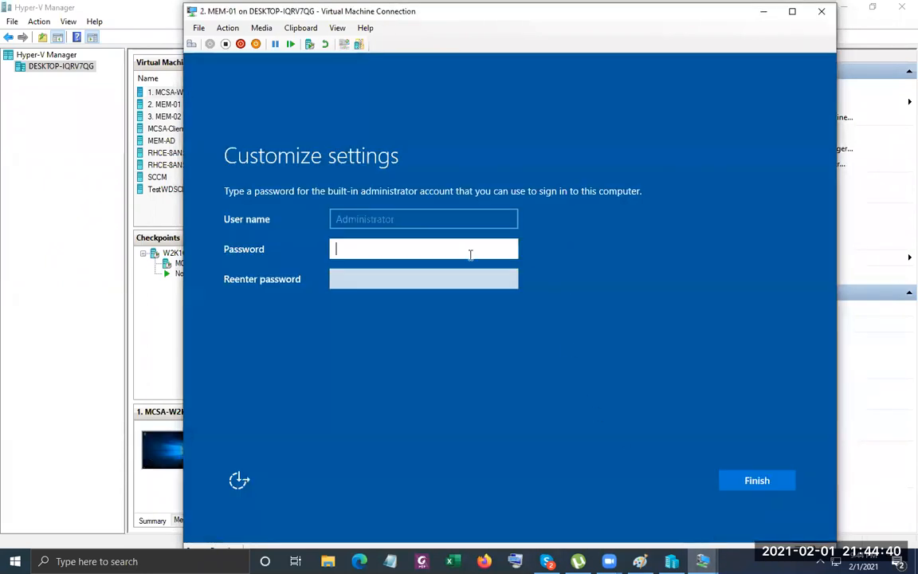
pyautogui.write('Pa$$w0')
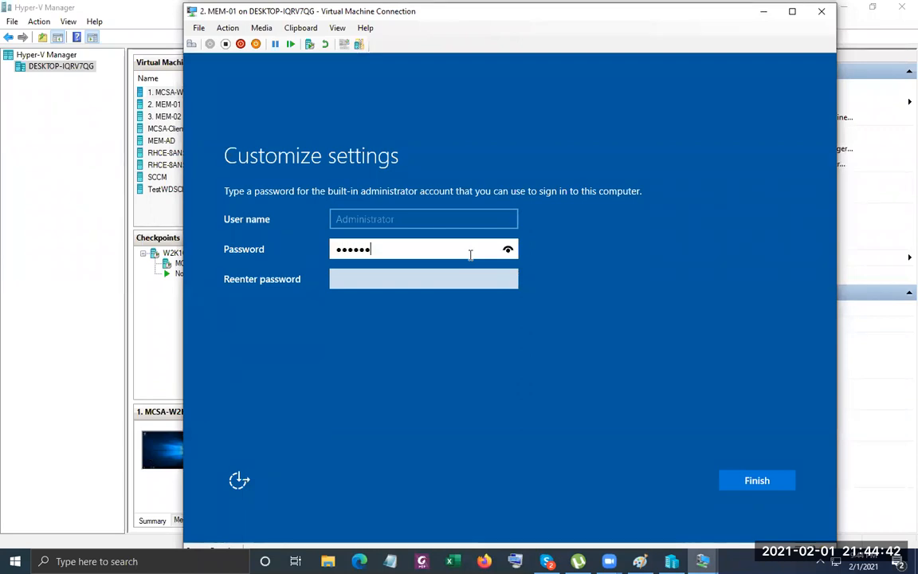
pyautogui.write('rd')
pyautogui.press('Tab')
pyautogui.write('Pa$$w0')
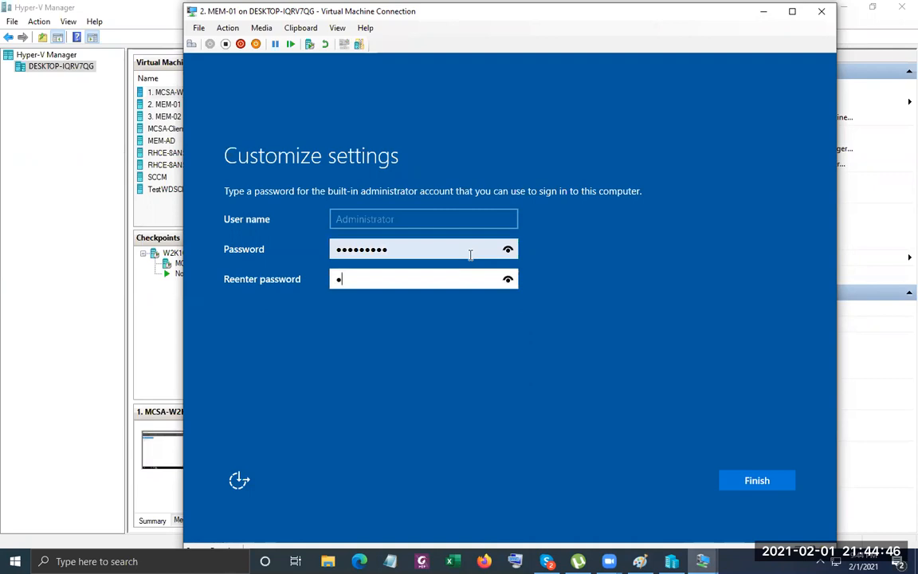
pyautogui.write('rd')
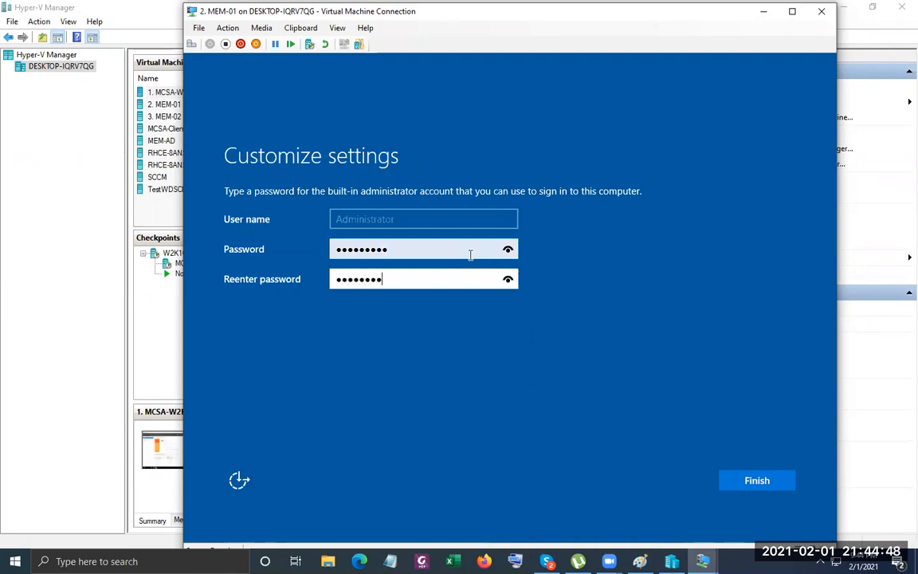
pyautogui.press('Return')
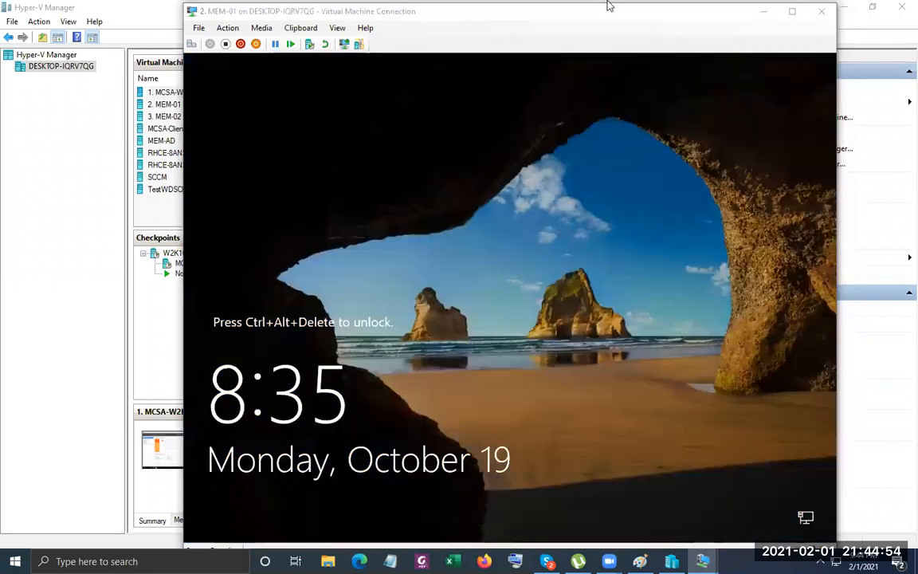
# Unlock MEM-01 and sign in as Administrator with the new password.
pyautogui.click(197, 43)
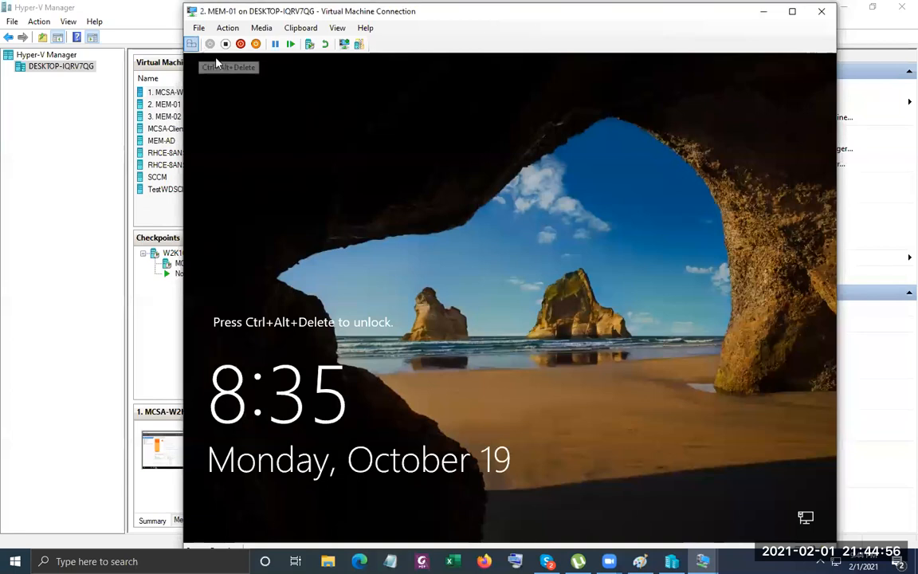
pyautogui.click(192, 43)
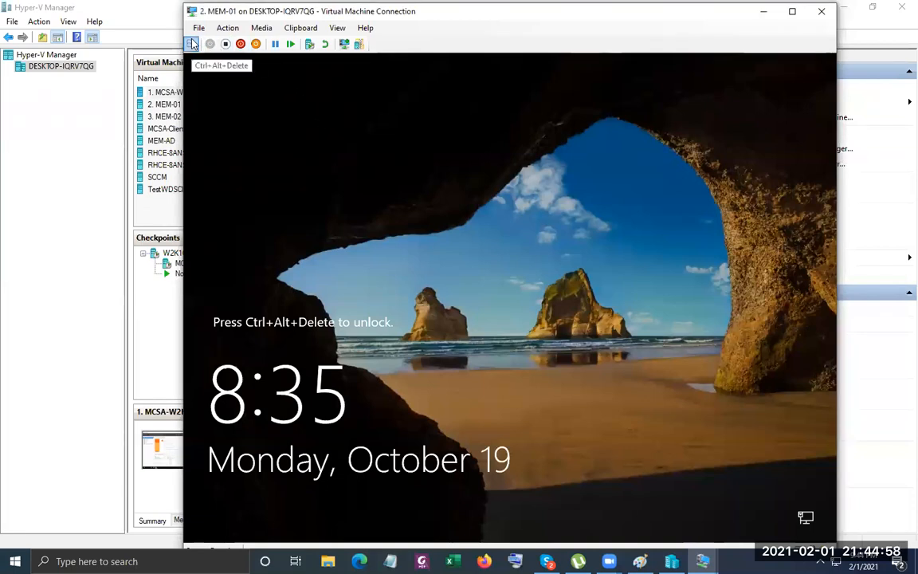
pyautogui.write('******')
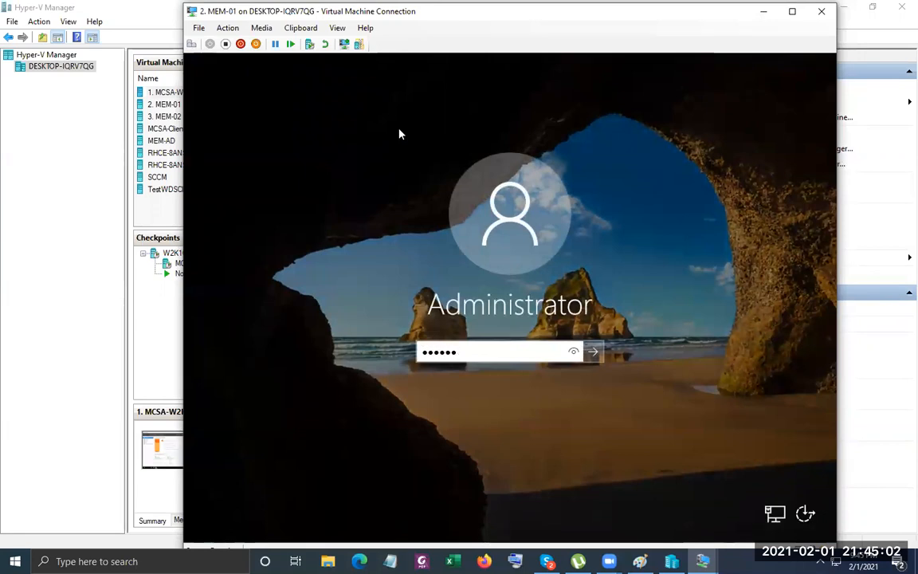
pyautogui.press('Return')
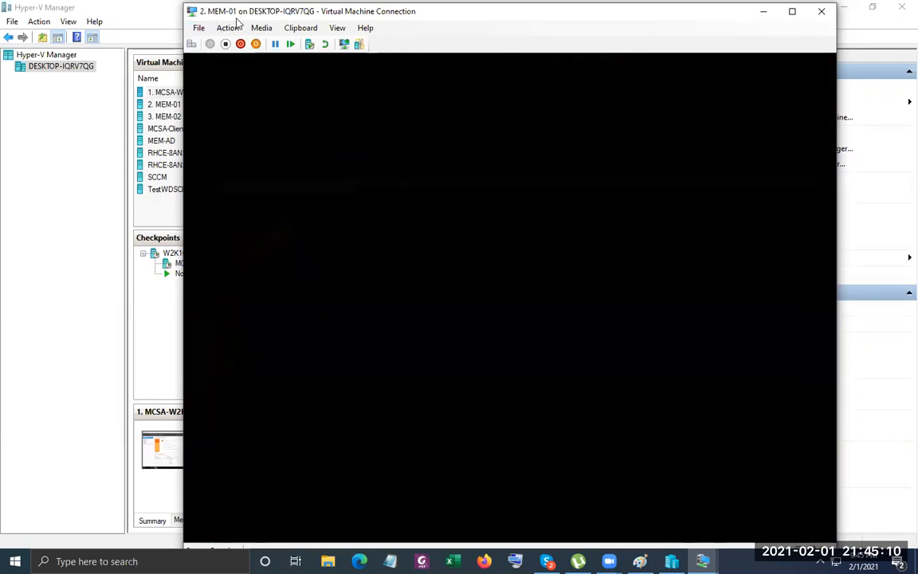
# Connect MEM-01's network adapter to the Sw-Internal virtual switch.
pyautogui.click(199, 29)
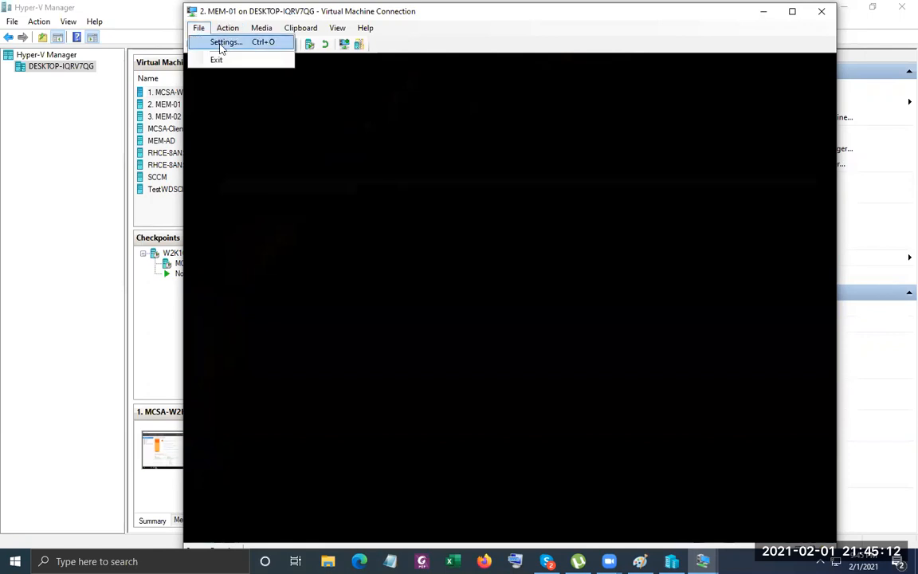
pyautogui.click(221, 45)
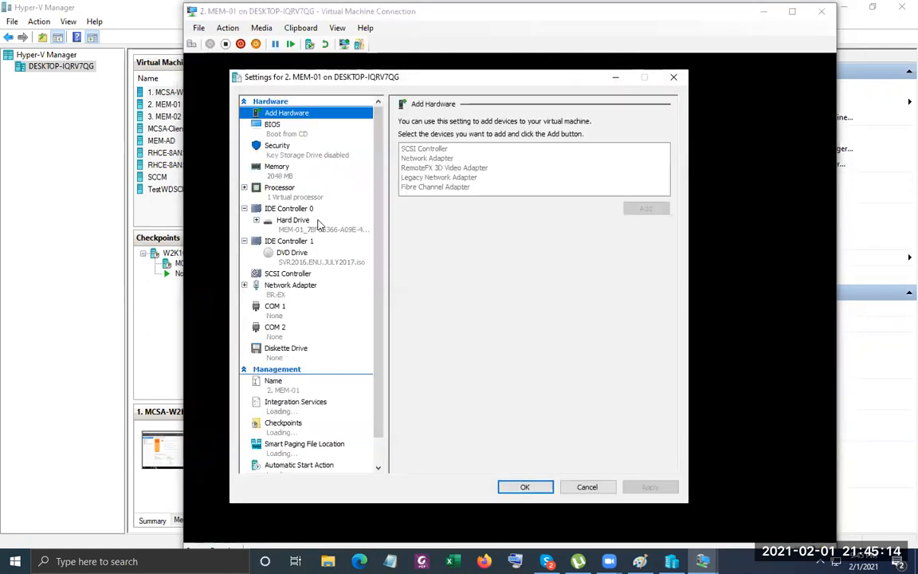
pyautogui.click(290, 285)
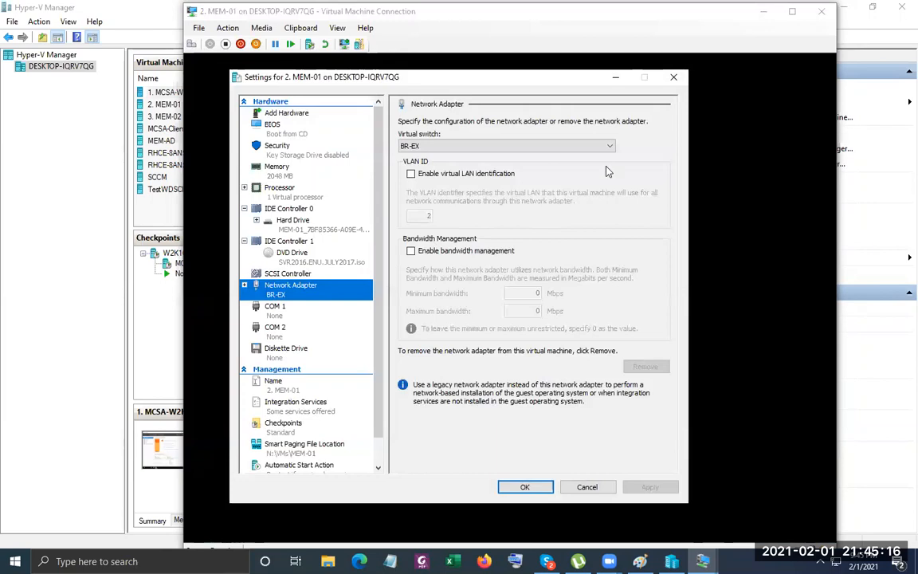
pyautogui.click(572, 147)
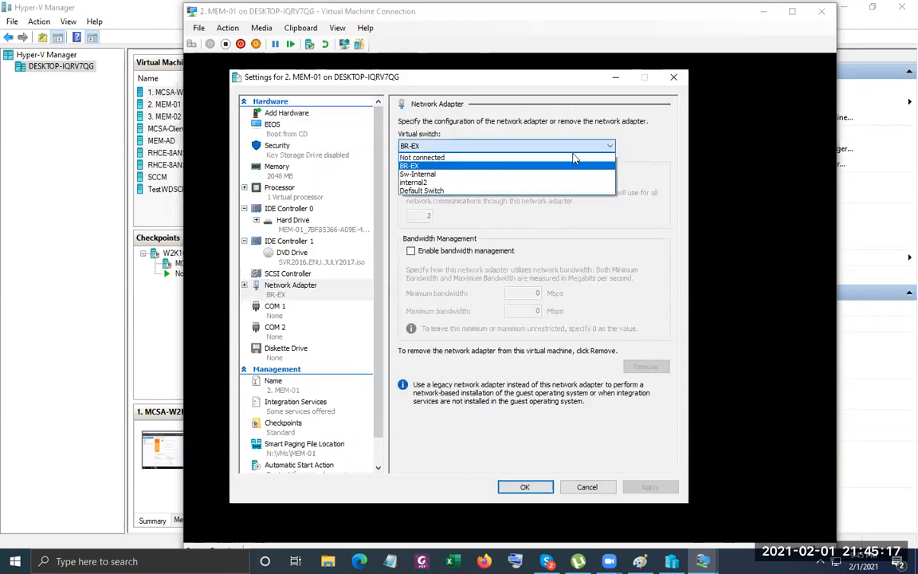
pyautogui.click(509, 173)
pyautogui.click(525, 487)
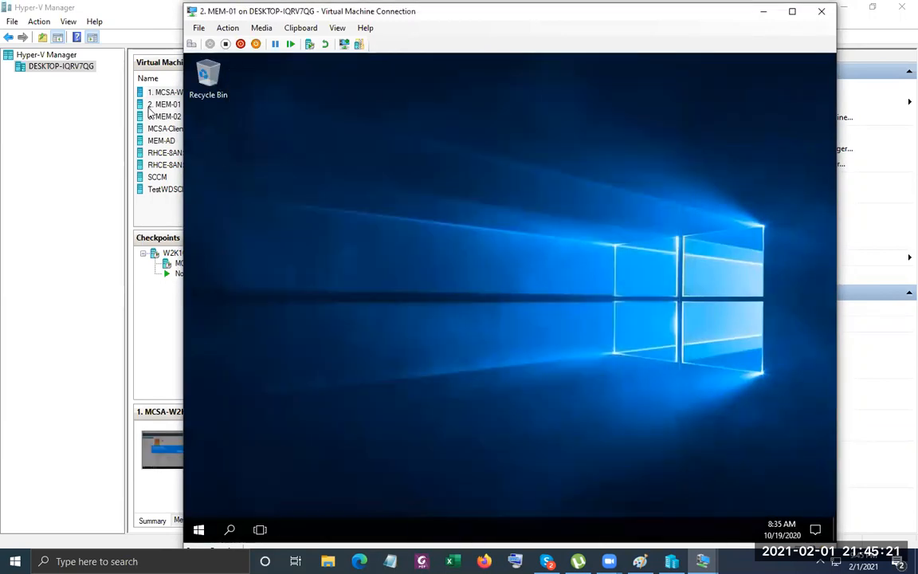
# Connect MCSA-W2K16-AD01's network adapter to the Sw-Internal virtual switch.
pyautogui.click(141, 91)
pyautogui.rightClick(157, 92)
pyautogui.click(194, 121)
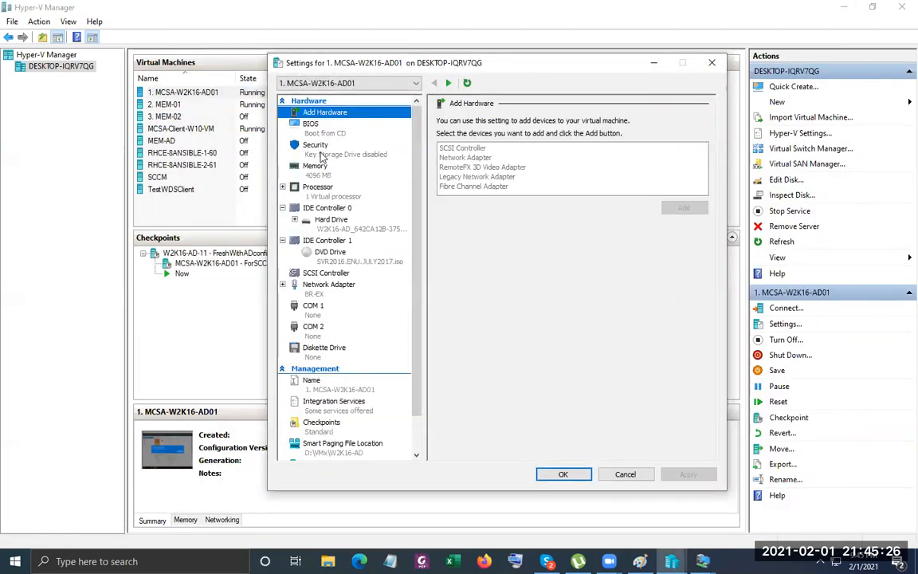
pyautogui.click(331, 287)
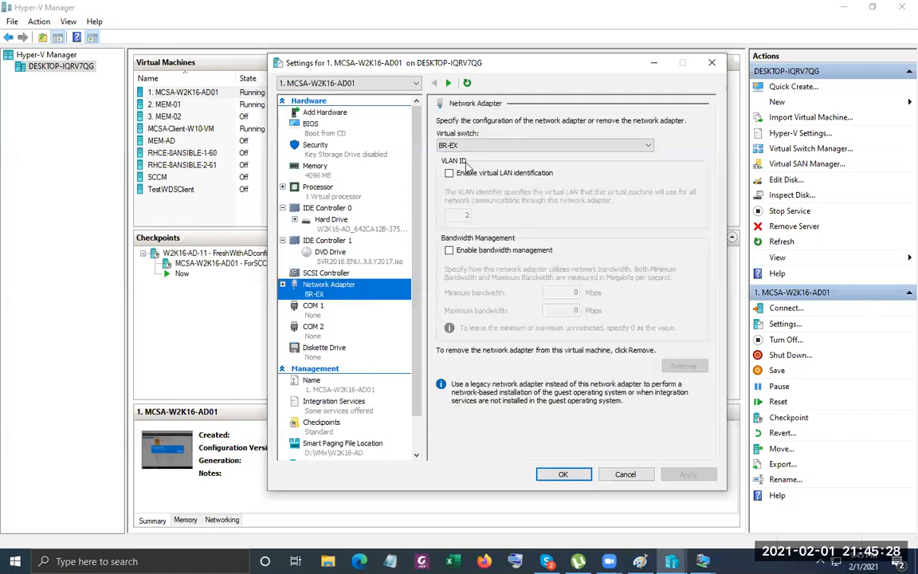
pyautogui.click(480, 145)
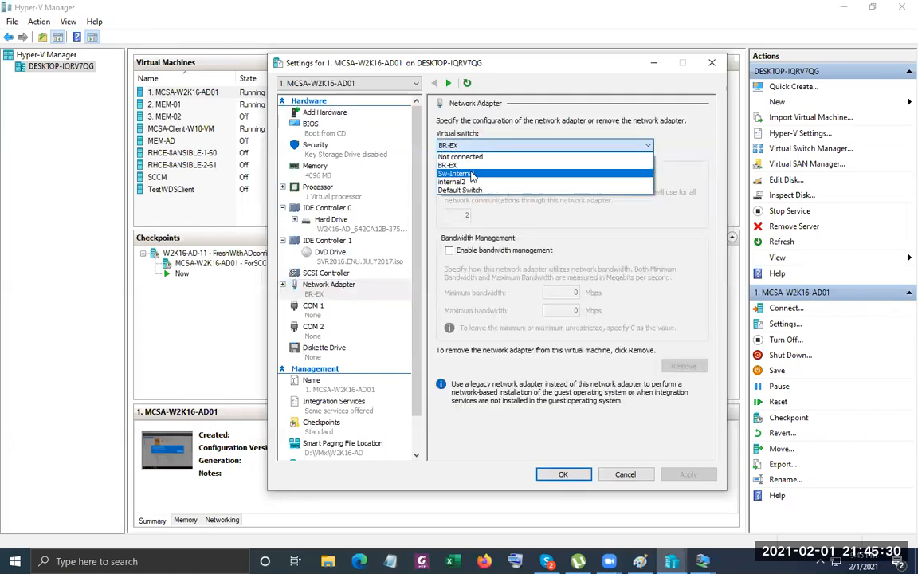
pyautogui.click(566, 174)
pyautogui.click(567, 475)
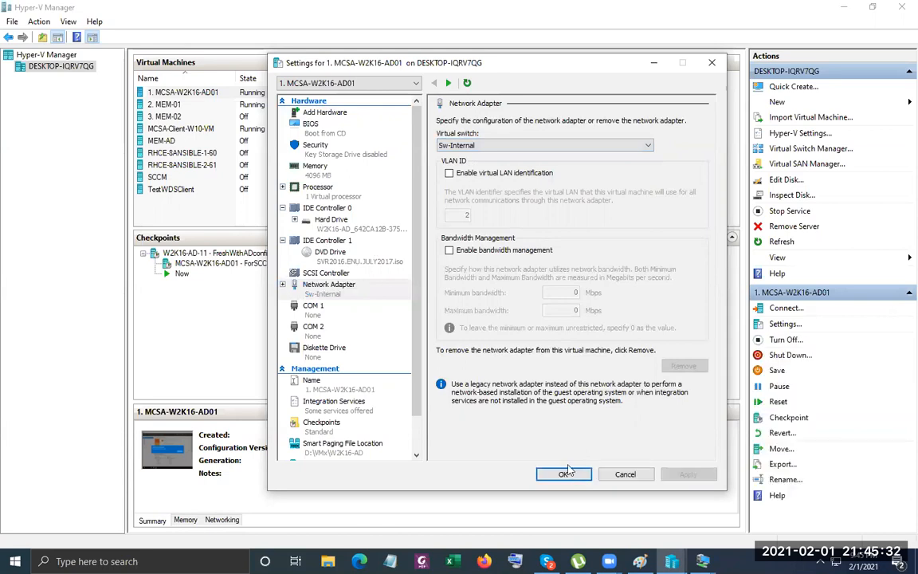
# Switch MCSA-Client-W10-VM's network adapter from BR-EX to Sw-Internal and close settings.
pyautogui.rightClick(165, 131)
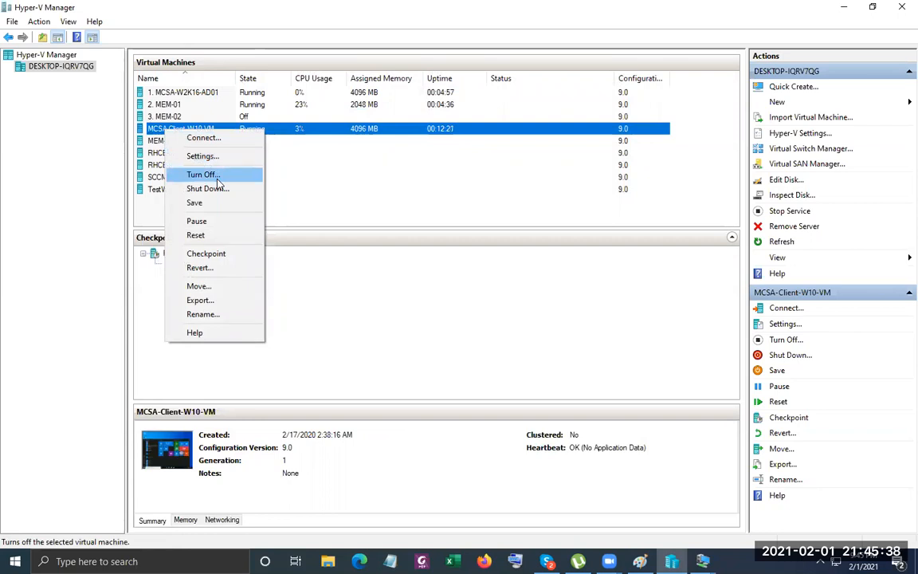
pyautogui.click(203, 156)
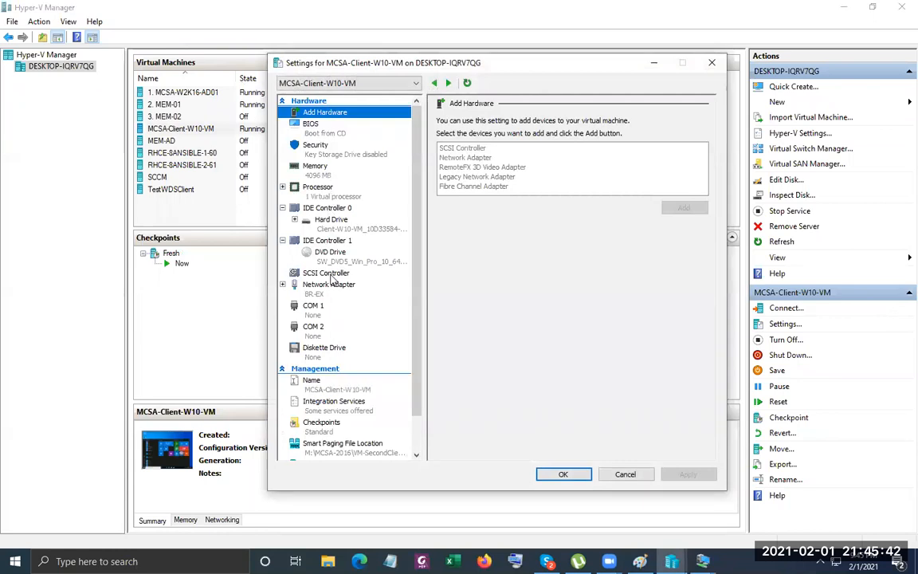
pyautogui.click(329, 285)
pyautogui.click(490, 146)
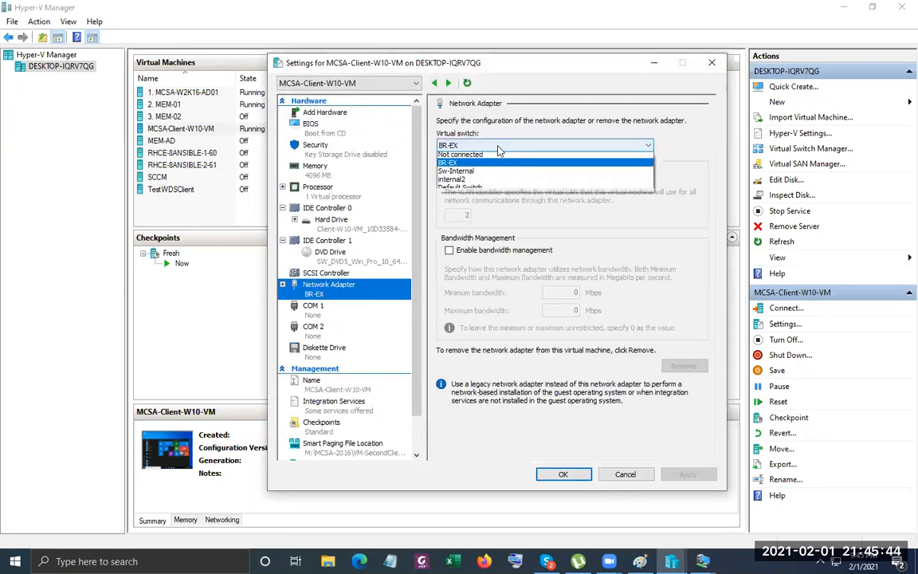
pyautogui.click(458, 173)
pyautogui.click(564, 474)
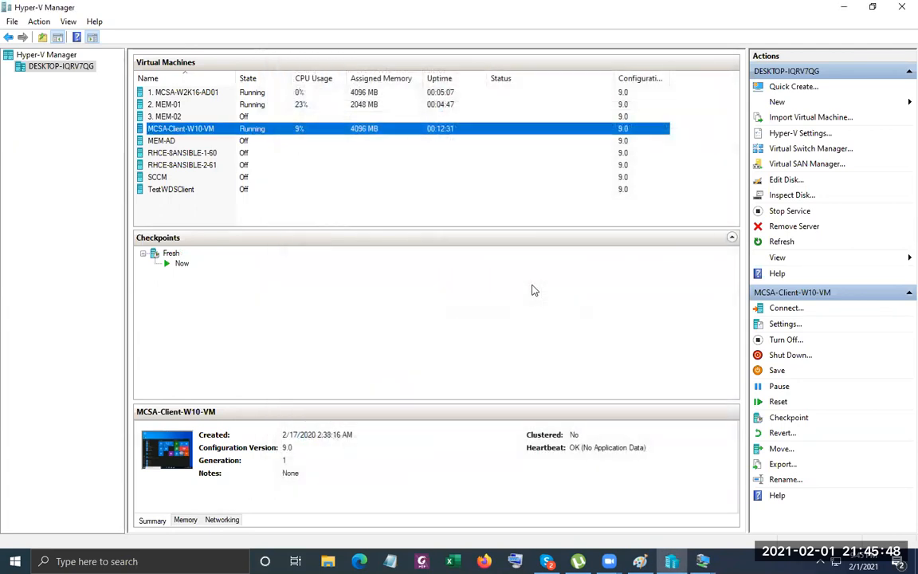
# Connect to MEM-01 and open Network and Sharing Center from the guest's network tray icon.
pyautogui.click(173, 105)
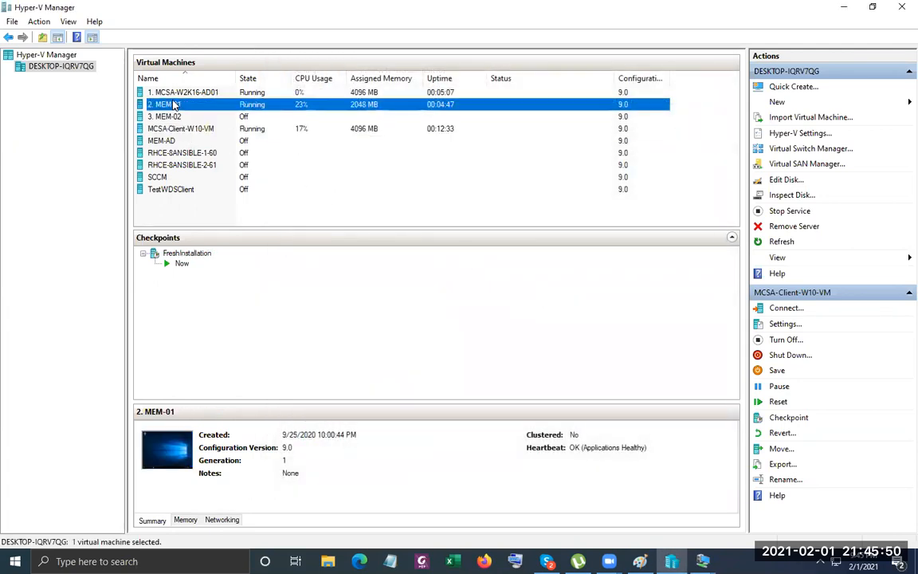
pyautogui.rightClick(173, 104)
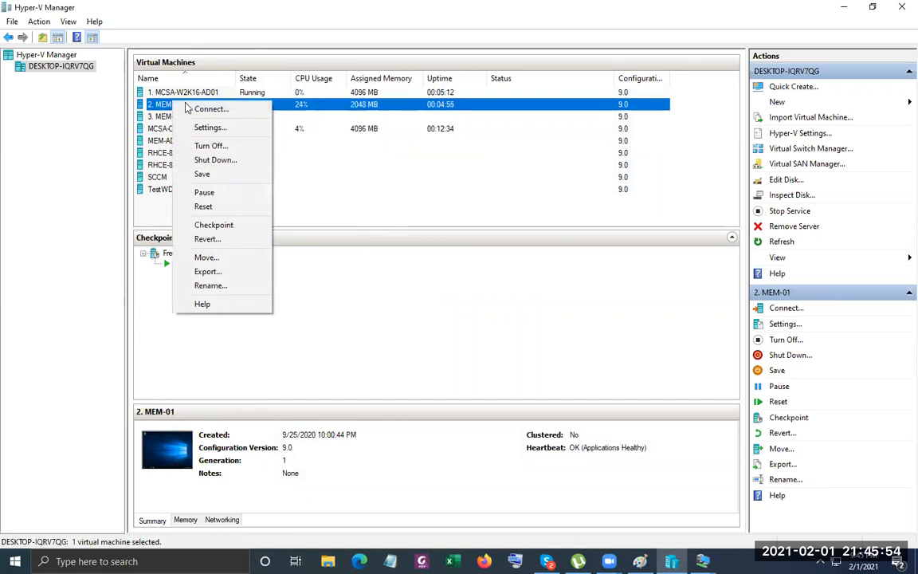
pyautogui.click(209, 110)
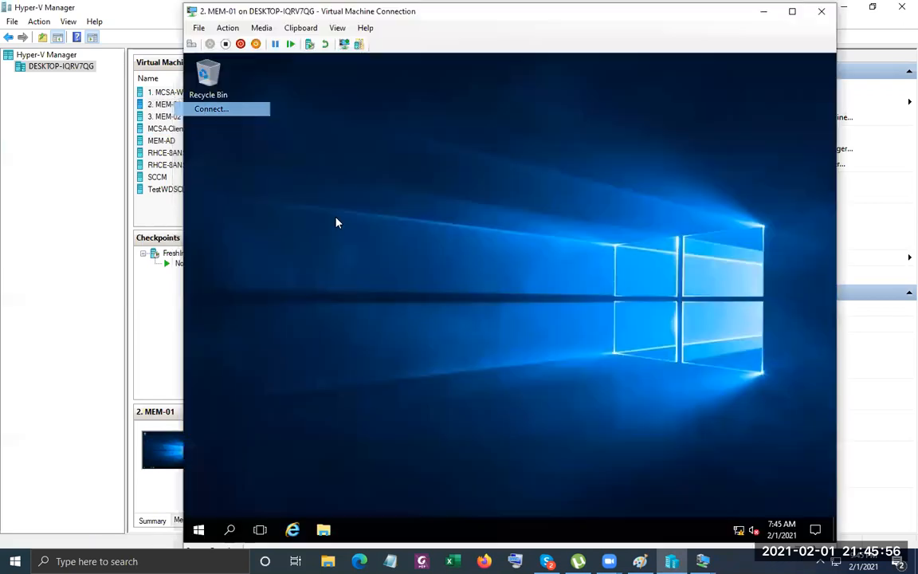
pyautogui.rightClick(738, 530)
pyautogui.click(720, 511)
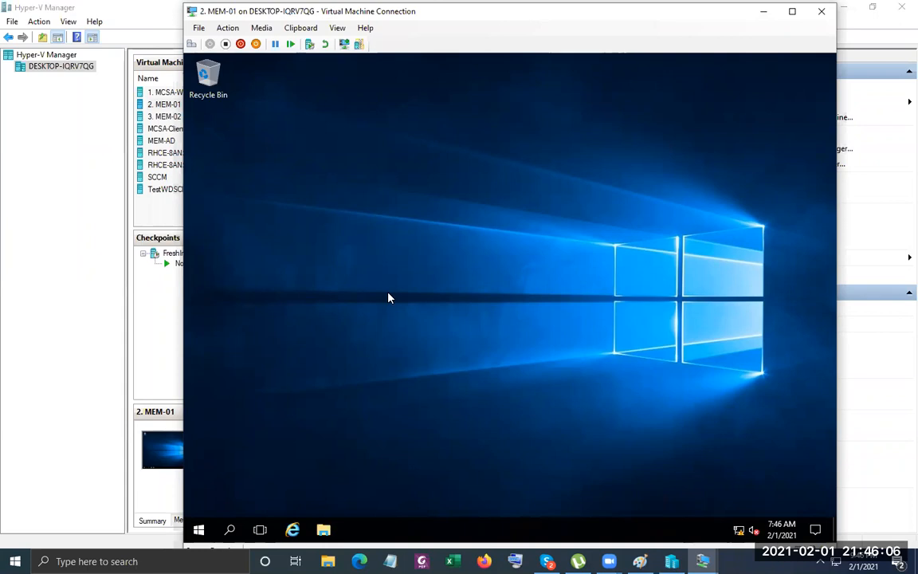
pyautogui.press('super+e')
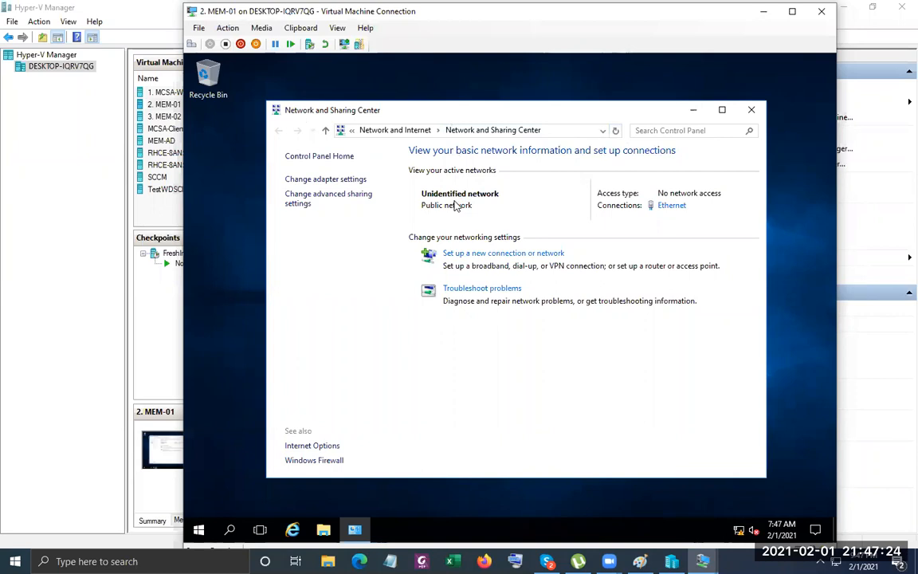
# Open MEM-01's Ethernet Status, check the VM settings without changes, then open Ethernet Properties.
pyautogui.click(504, 8)
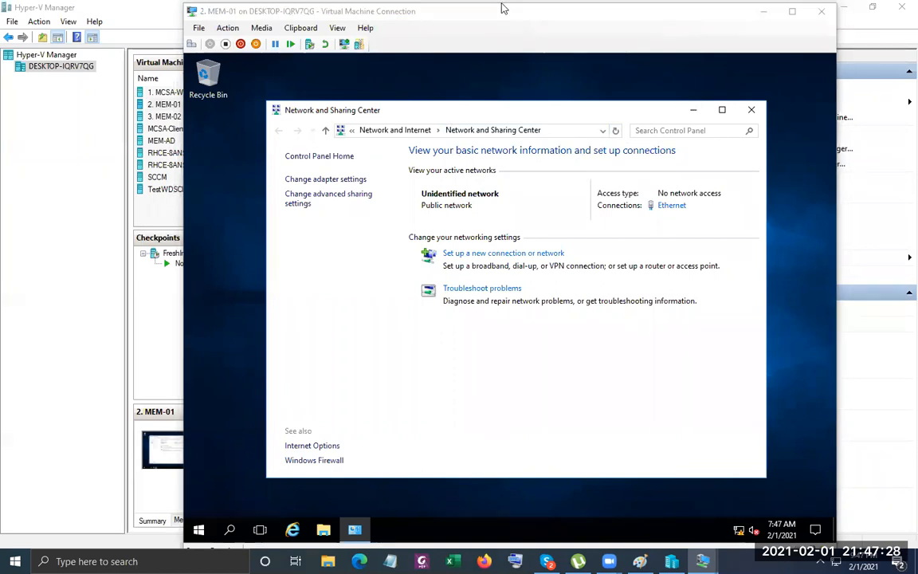
pyautogui.click(670, 207)
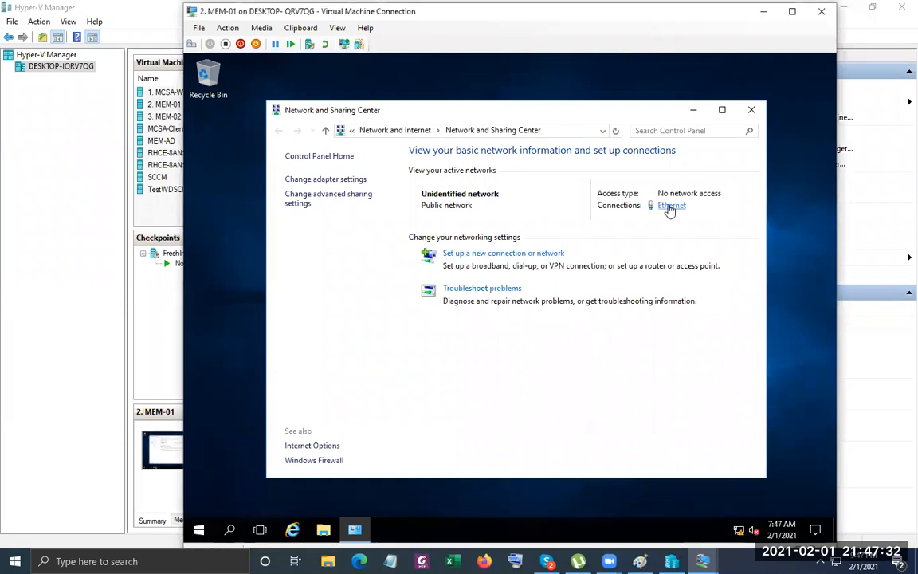
pyautogui.click(692, 110)
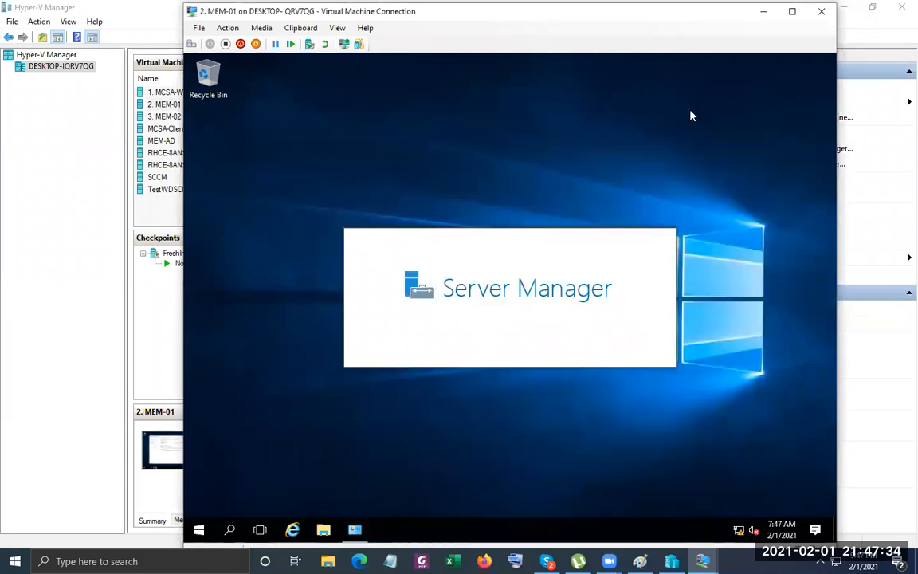
pyautogui.click(208, 29)
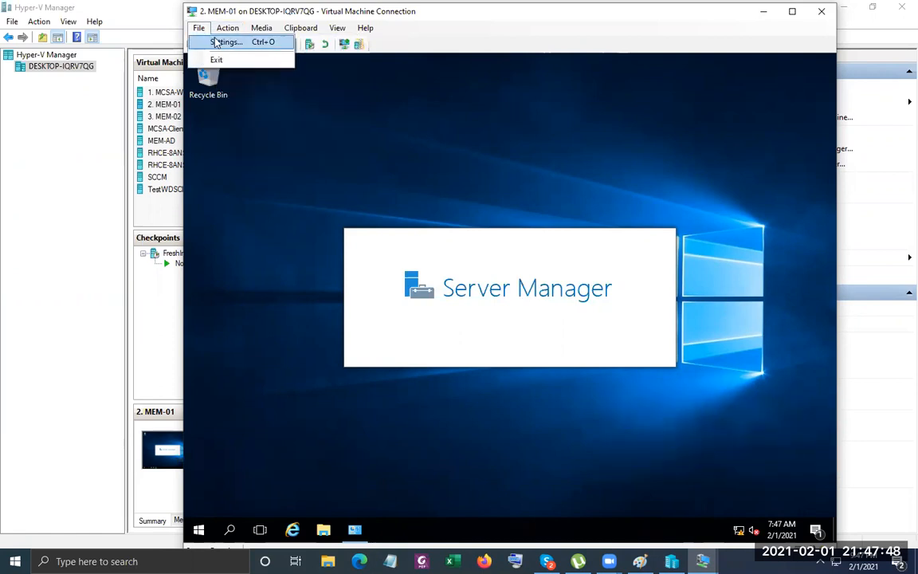
pyautogui.click(217, 42)
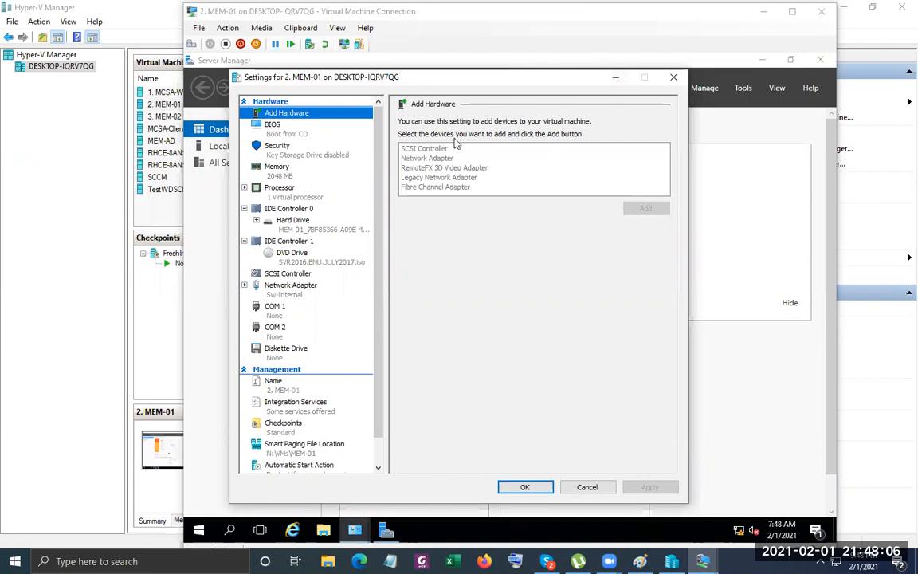
pyautogui.click(674, 77)
pyautogui.press('Tab')
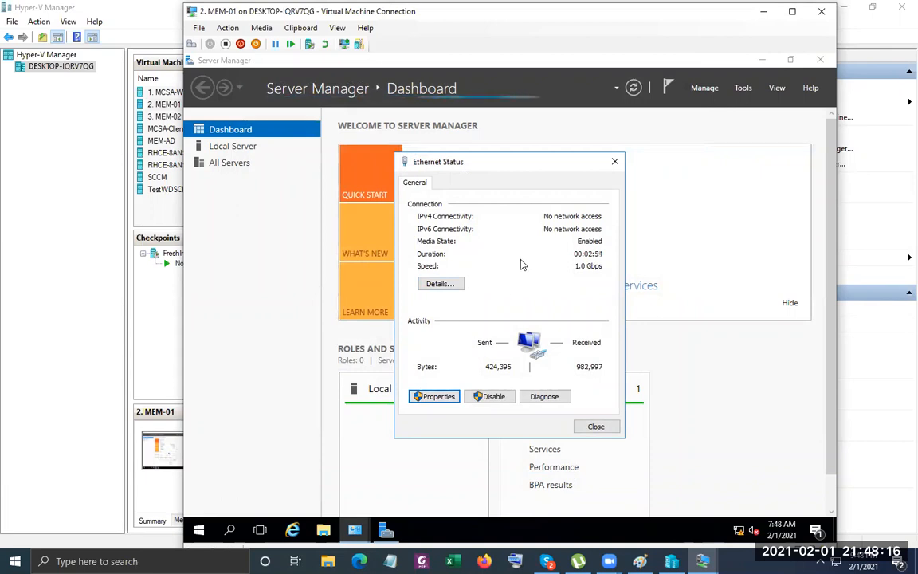
pyautogui.press('Return')
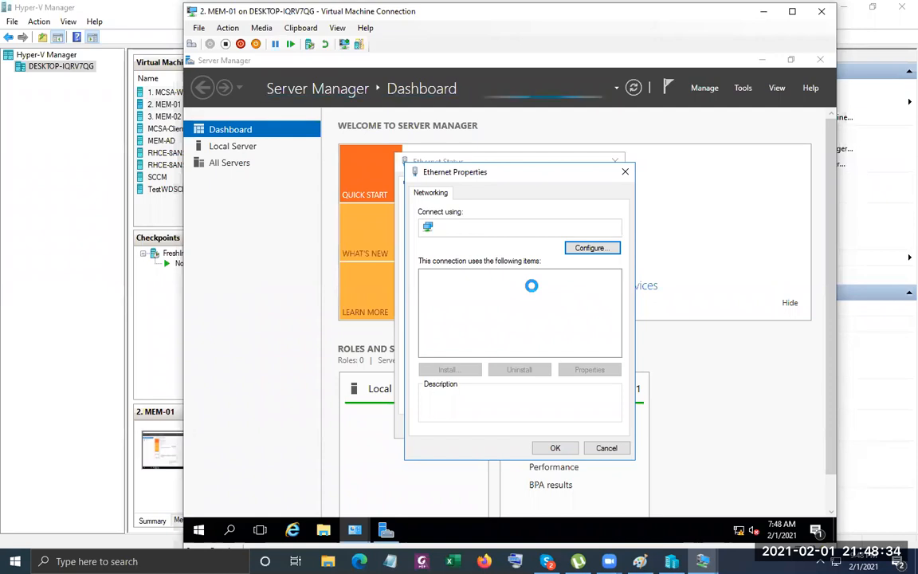
# Open IPv4 properties and enter static address 192.168.88.12 with the default 255.255.255.0 mask.
pyautogui.rightClick(558, 534)
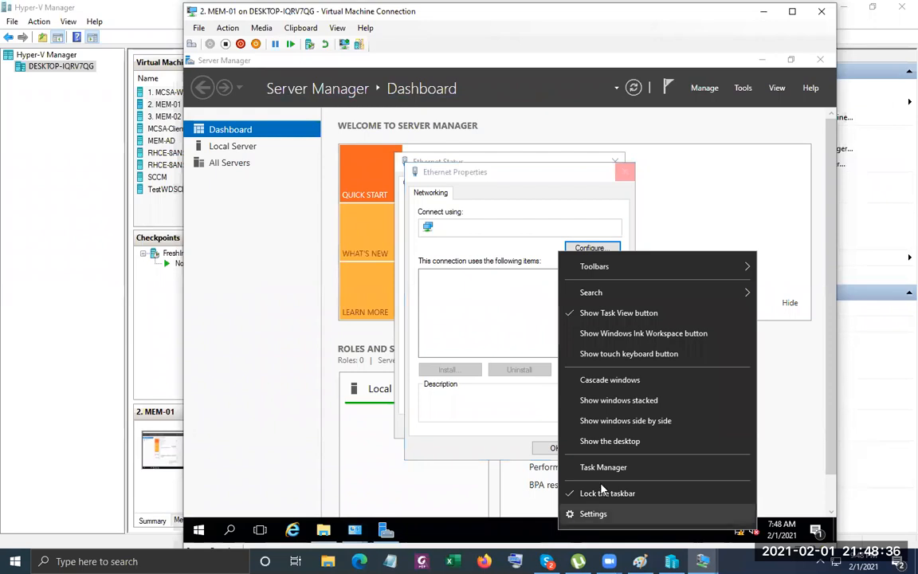
pyautogui.click(603, 468)
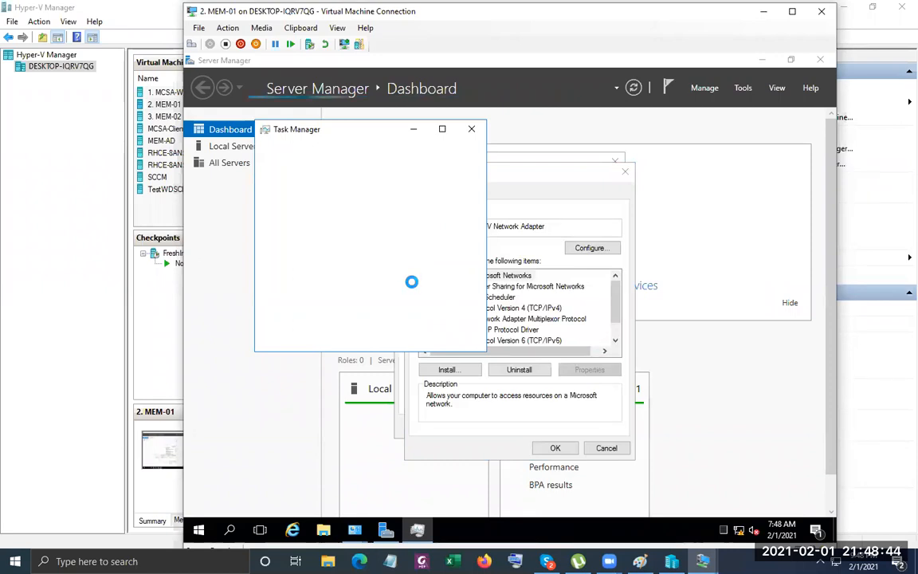
pyautogui.click(414, 131)
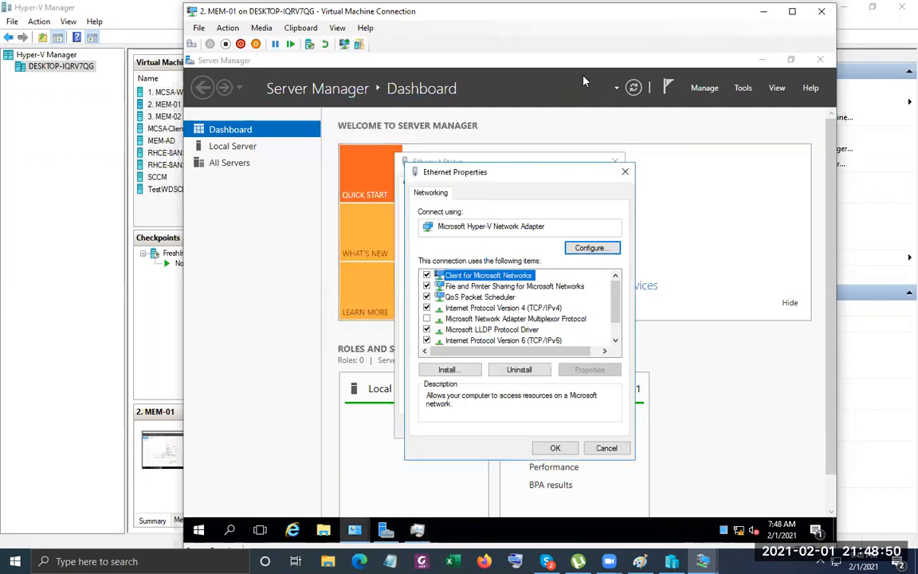
pyautogui.click(522, 309)
pyautogui.doubleClick(524, 312)
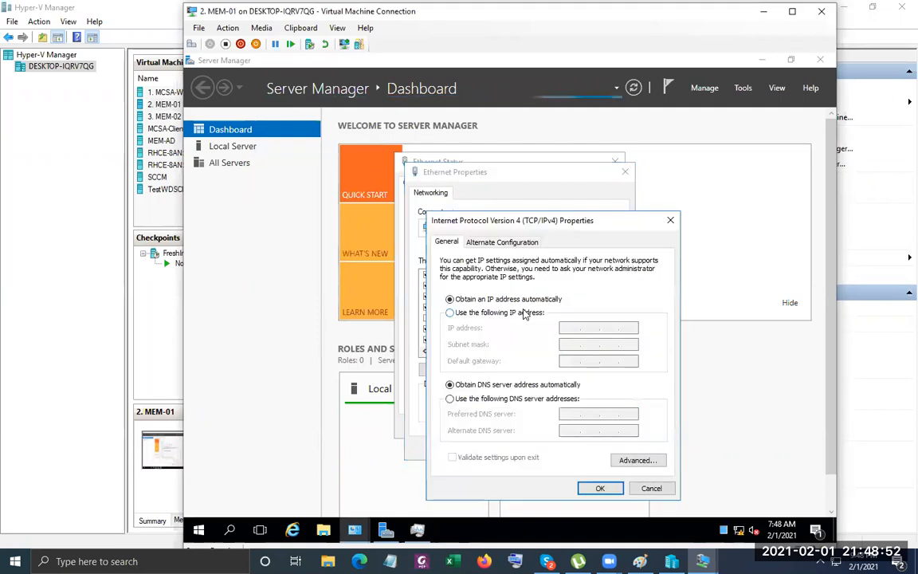
pyautogui.click(526, 312)
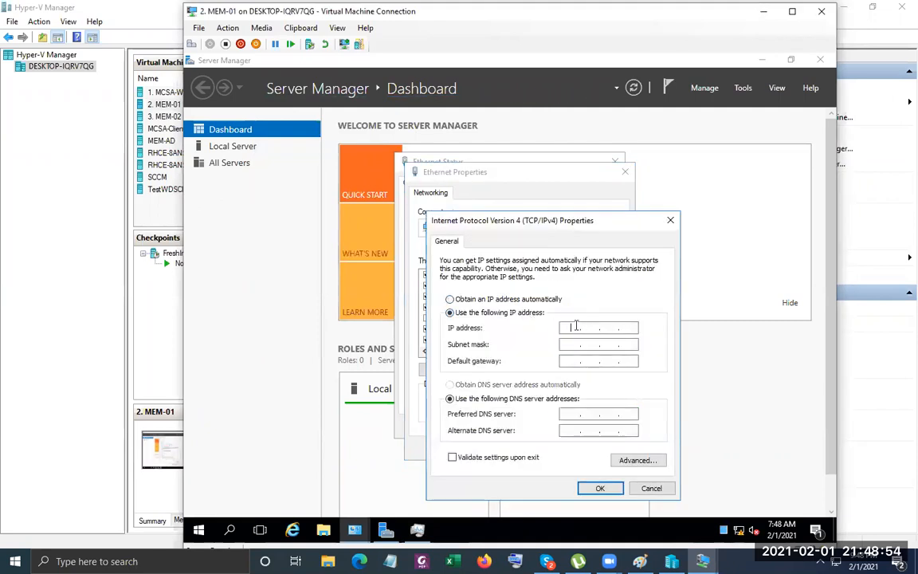
pyautogui.click(576, 326)
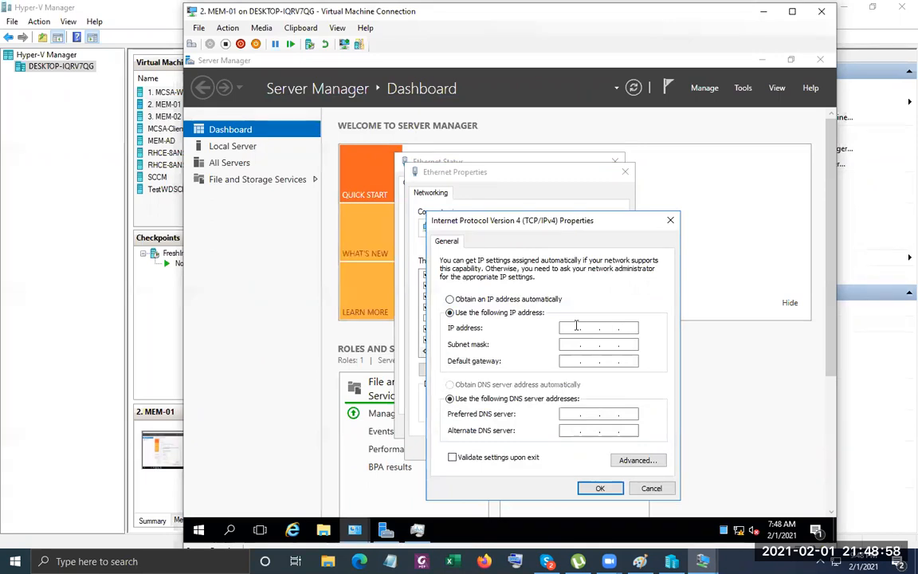
pyautogui.write('192 . 168 . 88 . 12')
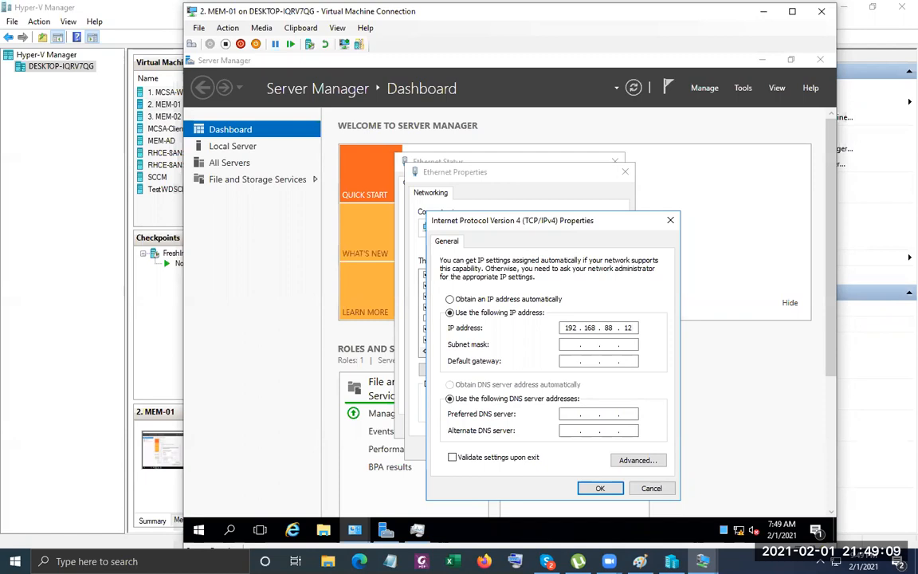
pyautogui.click(605, 344)
# Enter gateway 192.168.88.1 and DNS servers 192.168.88.11 and 8.8.8.8, then save.
pyautogui.click(147, 16)
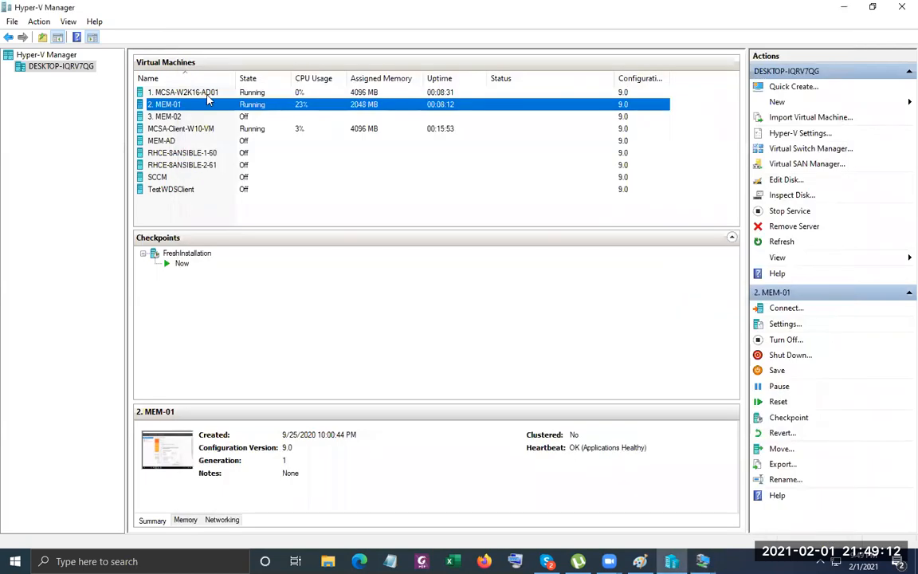
pyautogui.click(207, 93)
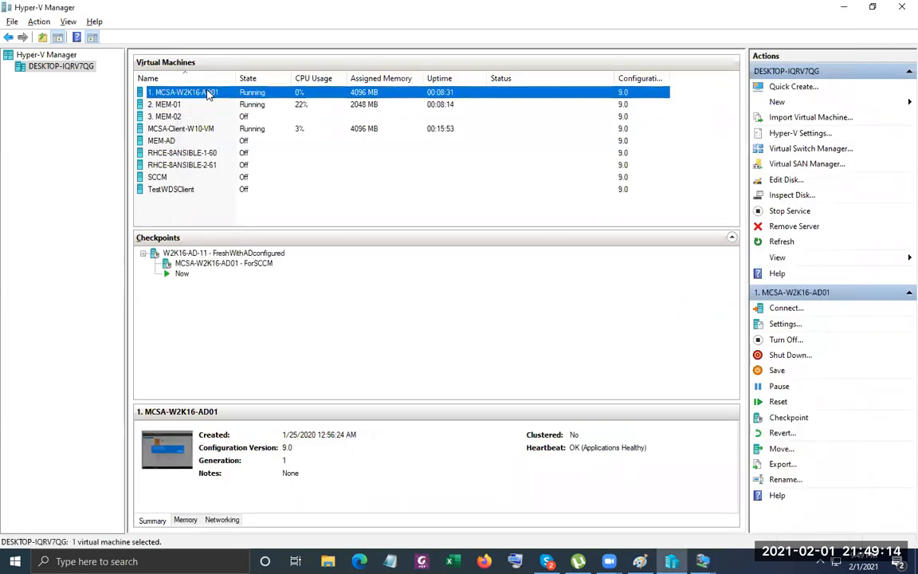
pyautogui.hotkey('alt', 'Tab')
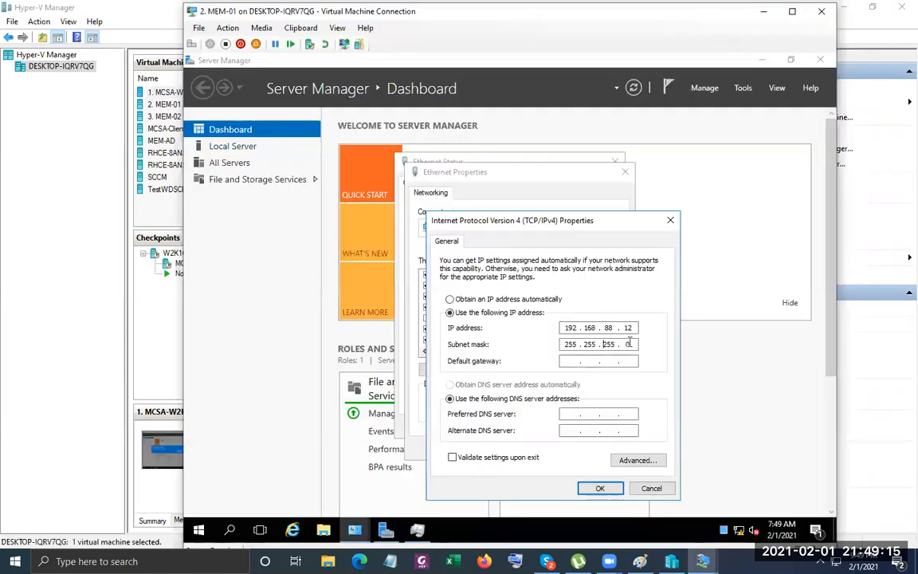
pyautogui.click(569, 364)
pyautogui.write('192 . 168 . 88 .')
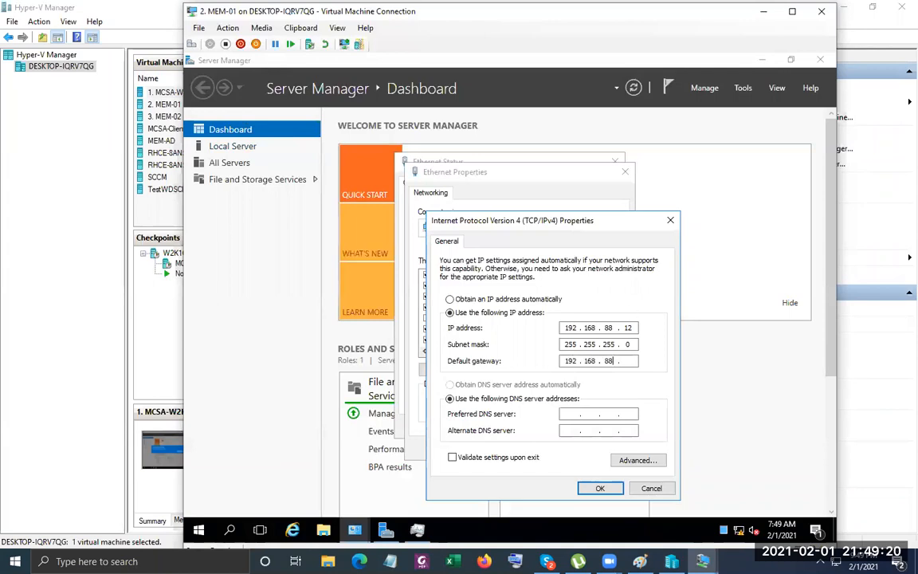
pyautogui.press('Tab')
pyautogui.press('Tab')
pyautogui.write('192')
pyautogui.write('11')
pyautogui.click(572, 431)
pyautogui.write('8.8.8')
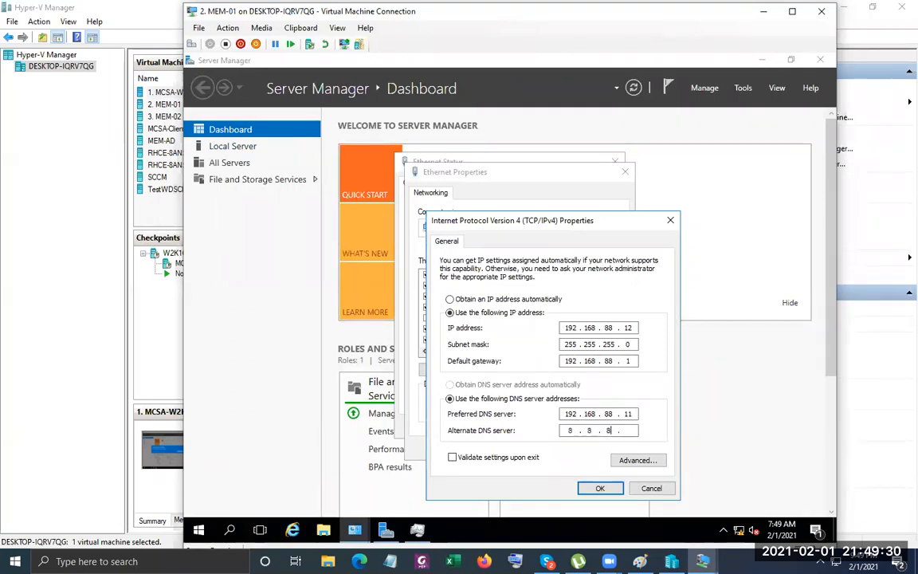
pyautogui.write('8')
pyautogui.click(597, 488)
# Close the Ethernet adapter dialogs and show Server Manager's Local Server page.
pyautogui.click(556, 447)
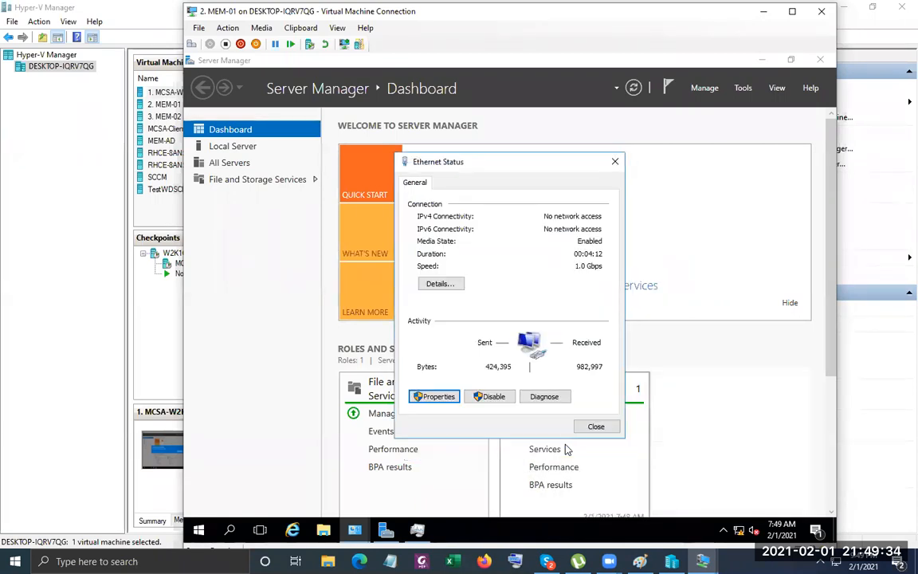
pyautogui.click(593, 427)
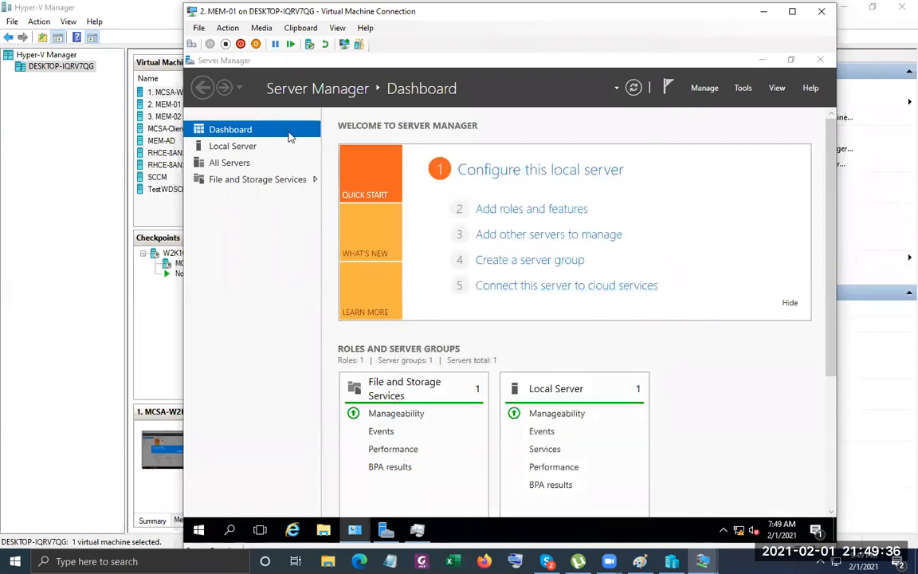
pyautogui.click(206, 141)
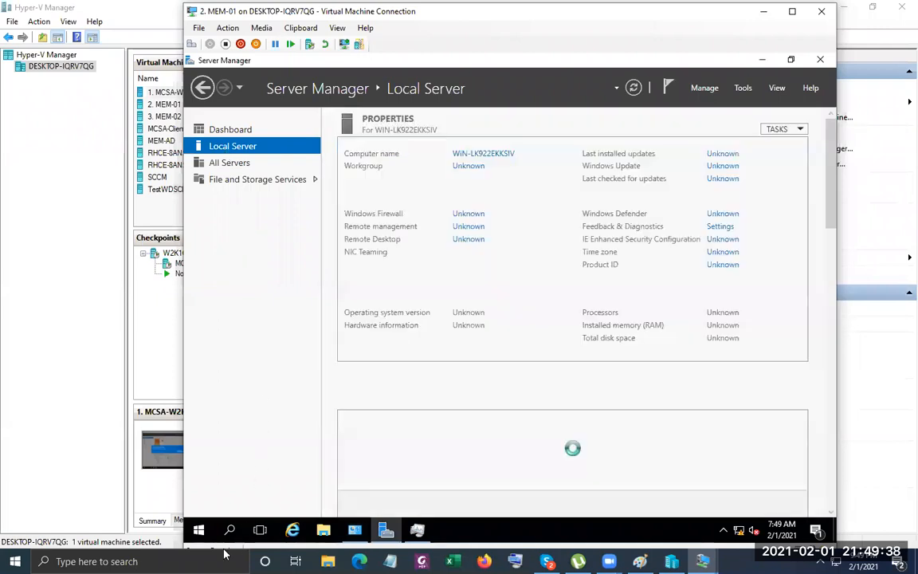
# From a cmd prompt, ping 192.168.88.11 and abc.local to confirm replies.
pyautogui.click(201, 535)
pyautogui.rightClick(201, 535)
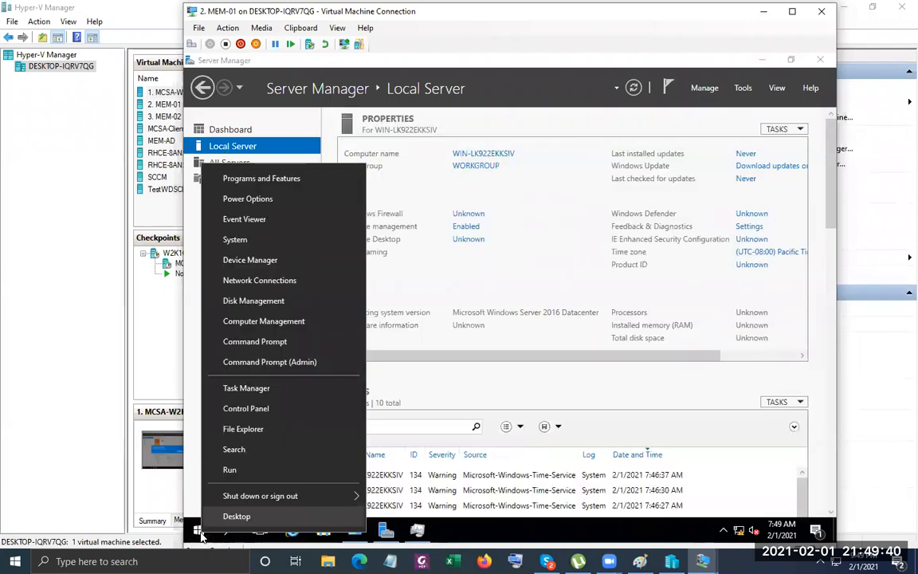
pyautogui.click(260, 470)
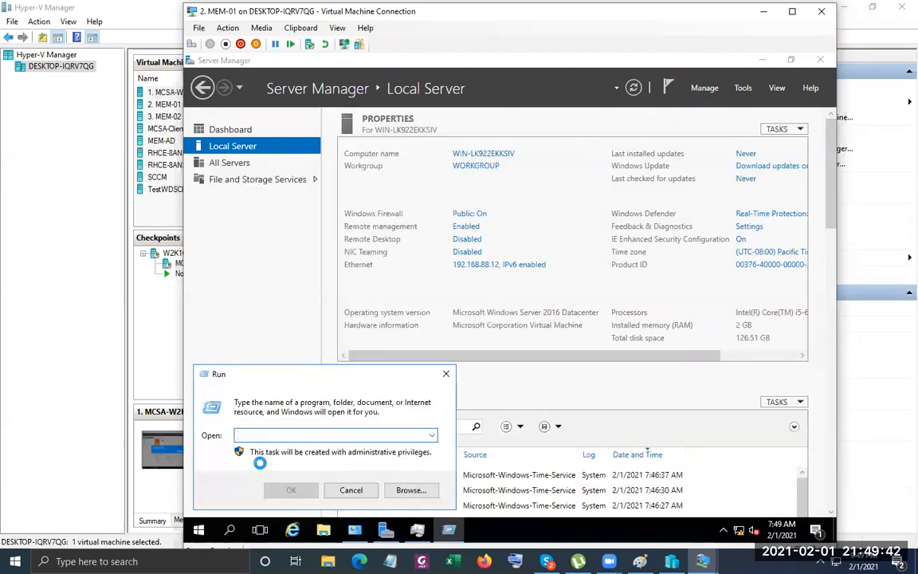
pyautogui.write('cmd')
pyautogui.press('Return')
pyautogui.write('ping 192')
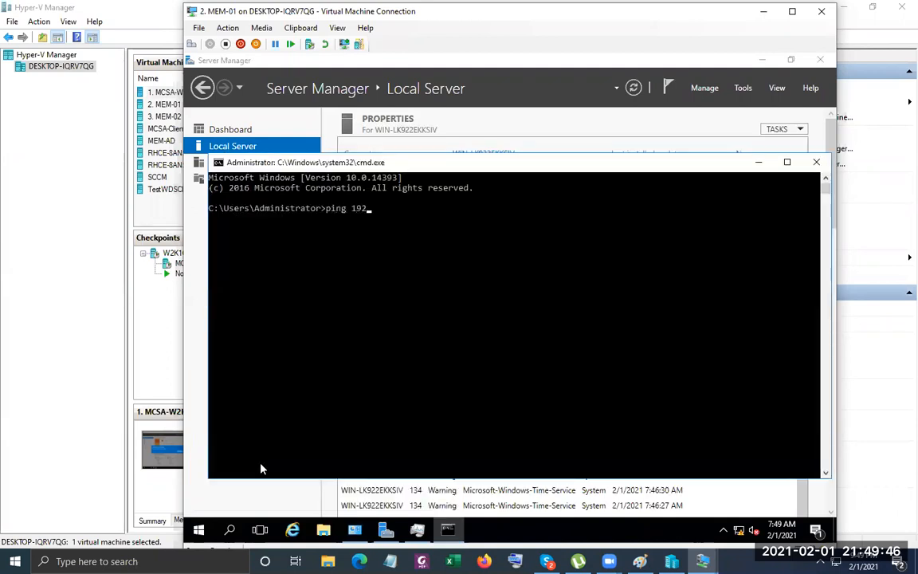
pyautogui.write('.168.88.11')
pyautogui.press('Return')
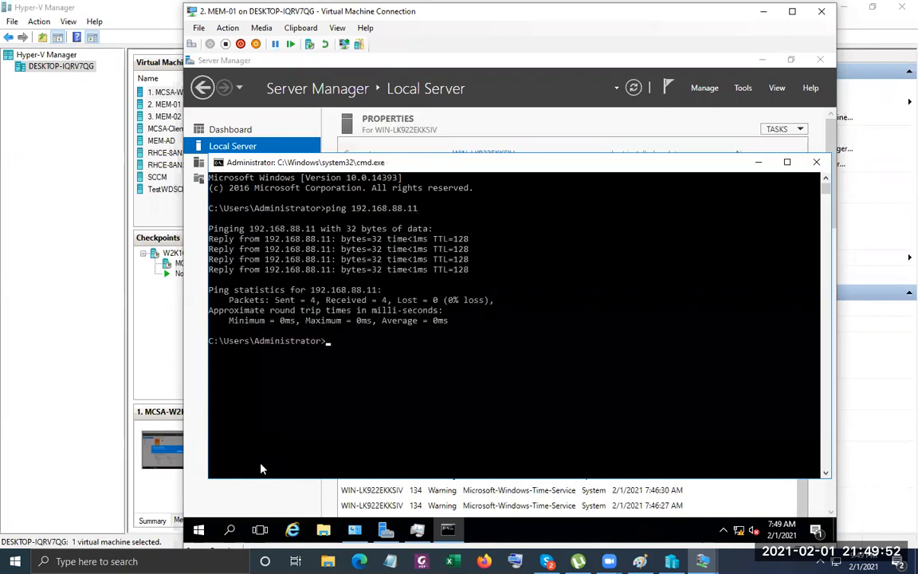
pyautogui.write('ping abc.local')
pyautogui.press('Return')
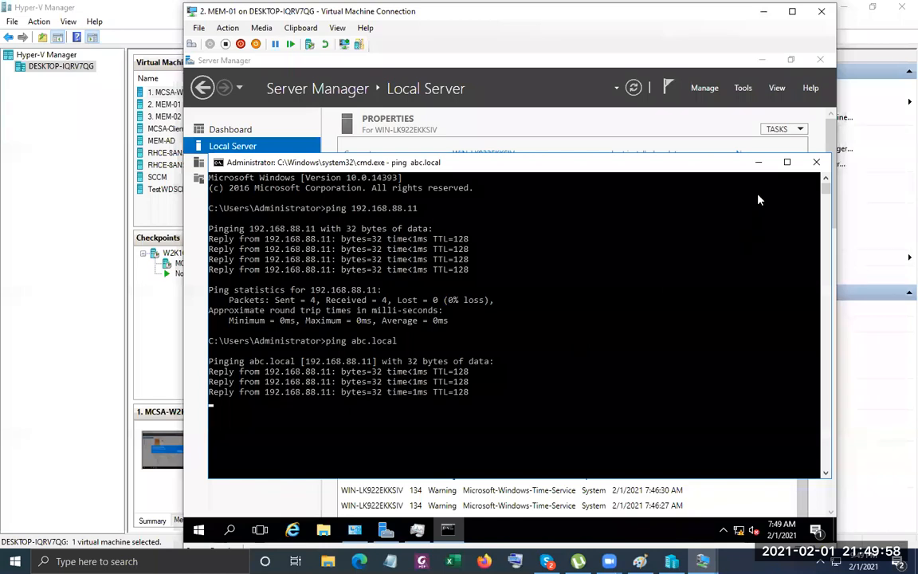
# Review the Ethernet adapter's IPv6 protocol settings in Network Connections, then close everything.
pyautogui.click(757, 161)
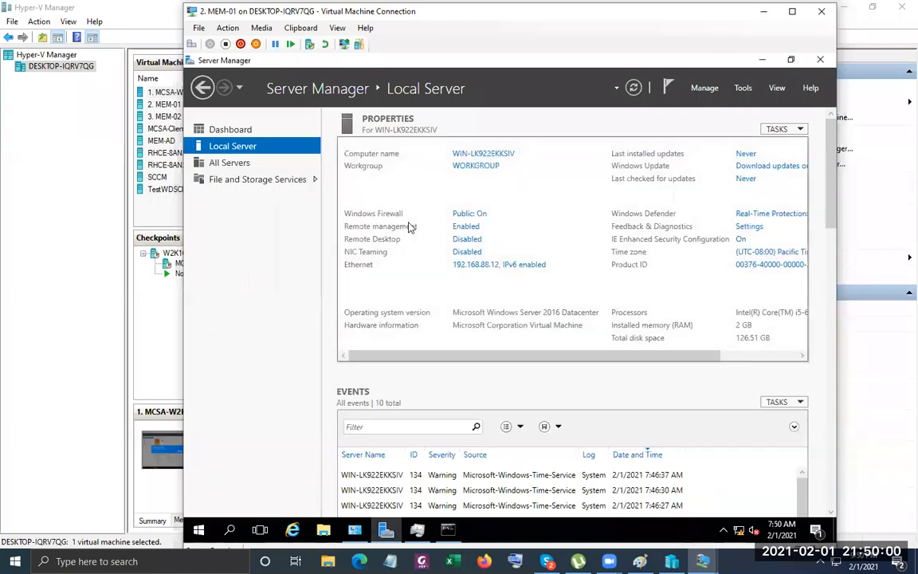
pyautogui.click(497, 265)
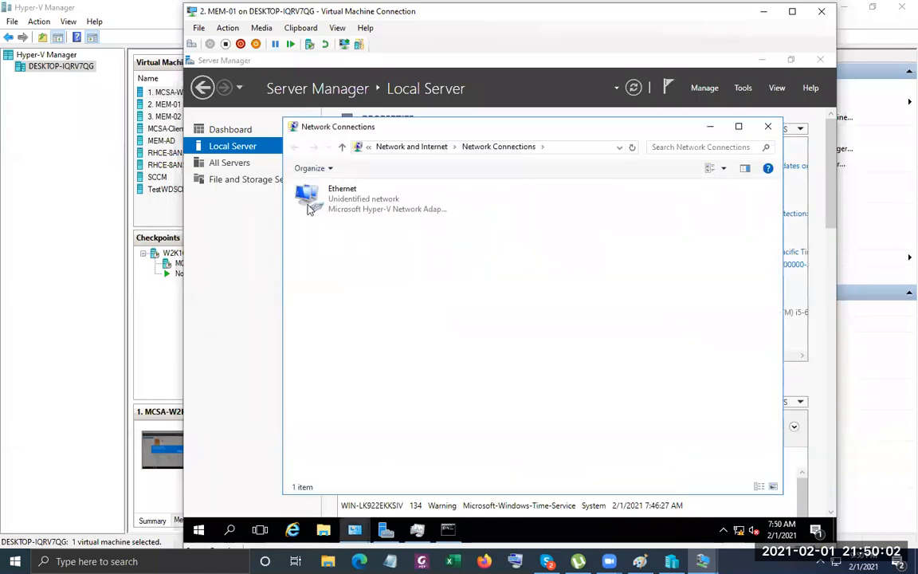
pyautogui.doubleClick(335, 198)
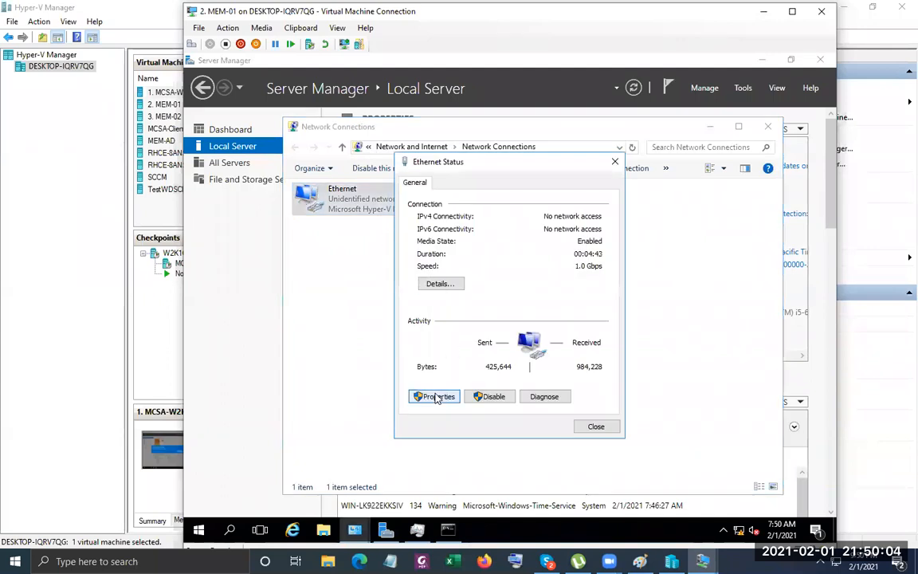
pyautogui.click(435, 396)
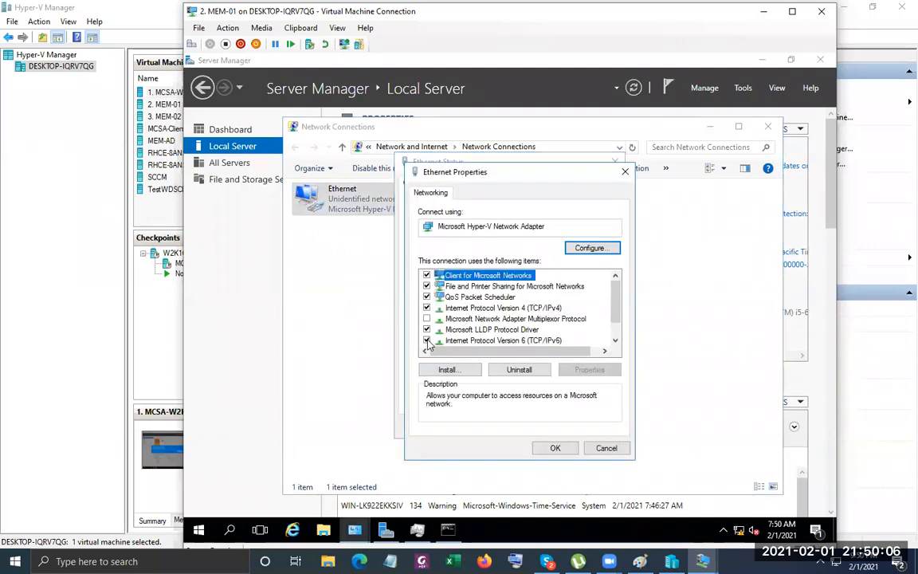
pyautogui.click(478, 340)
pyautogui.click(555, 447)
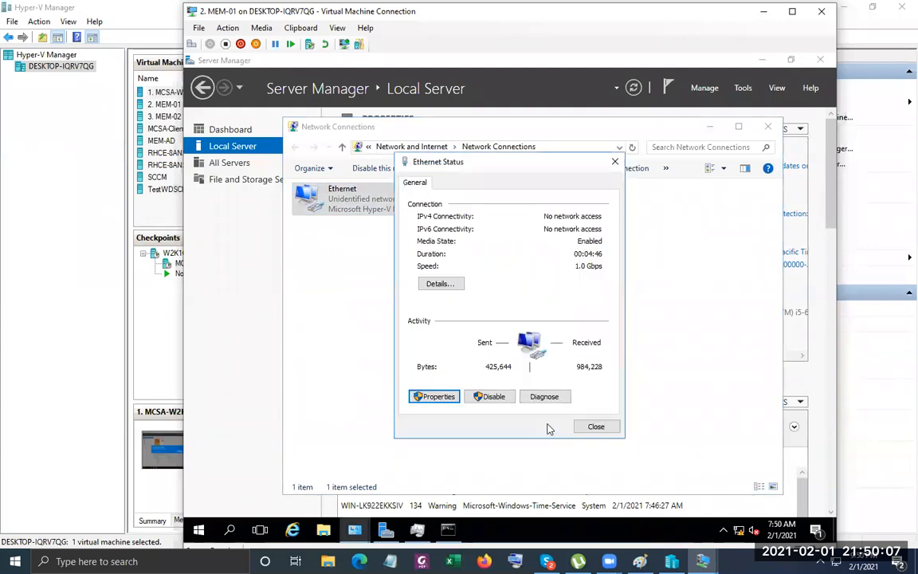
pyautogui.click(594, 426)
pyautogui.click(766, 126)
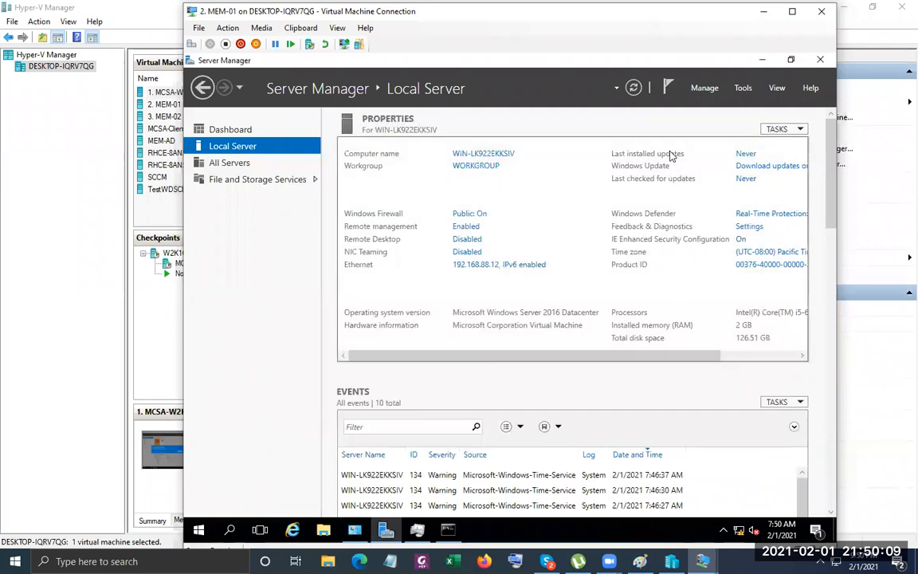
# Rename the computer to MEM-01 and join the abc.local domain using domain administrator credentials.
pyautogui.click(471, 153)
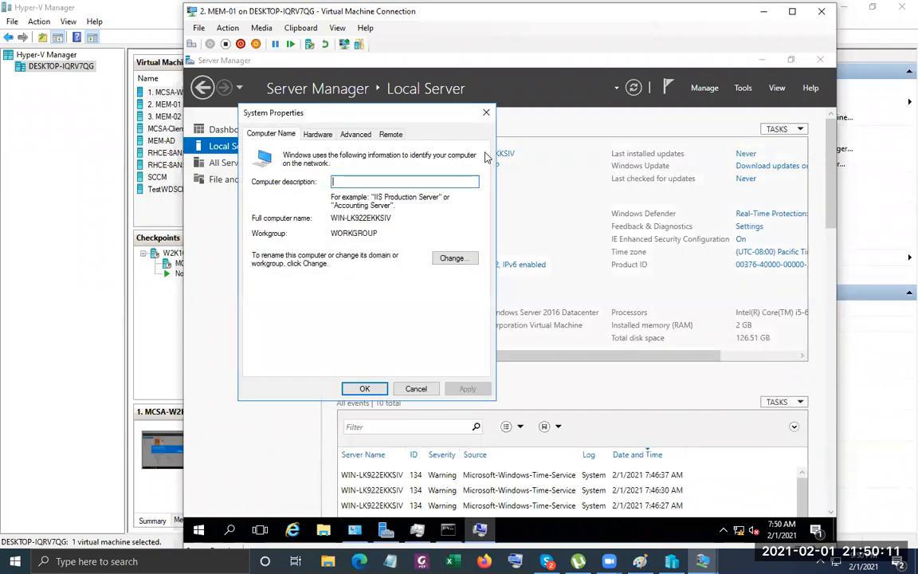
pyautogui.click(455, 259)
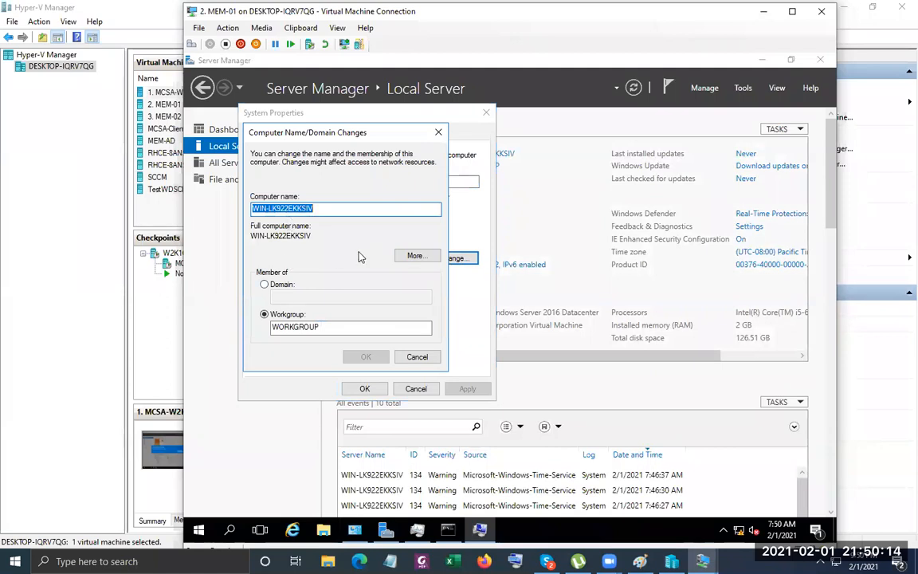
pyautogui.write('ME')
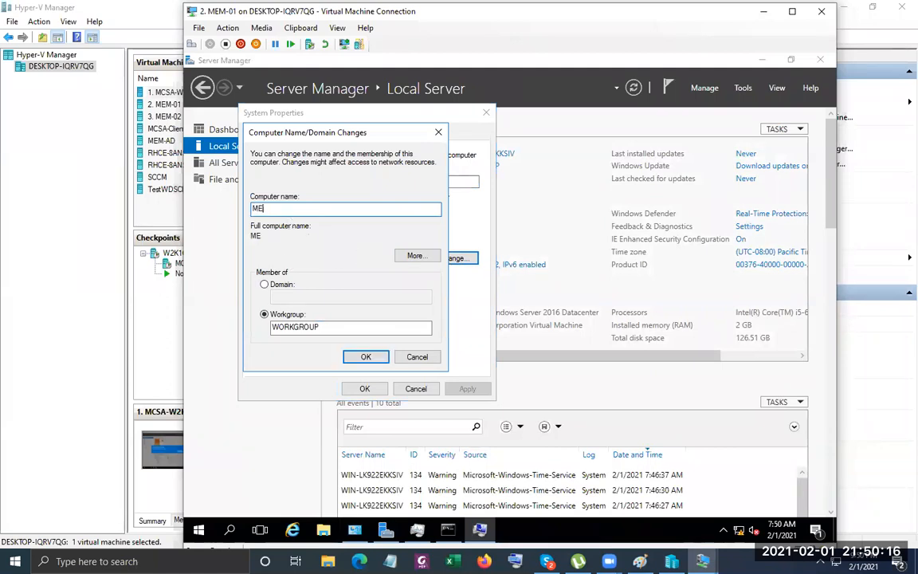
pyautogui.write('M-01')
pyautogui.click(264, 284)
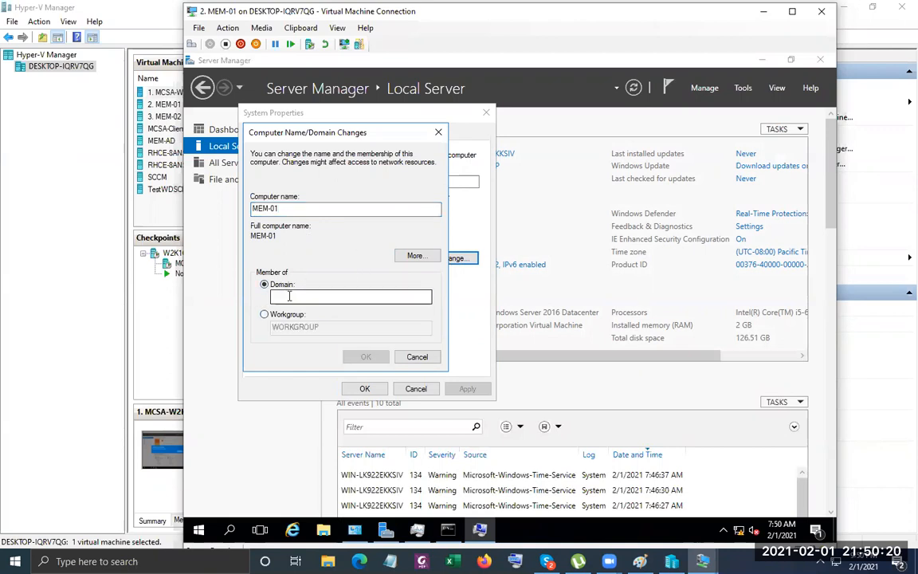
pyautogui.write('abc.local')
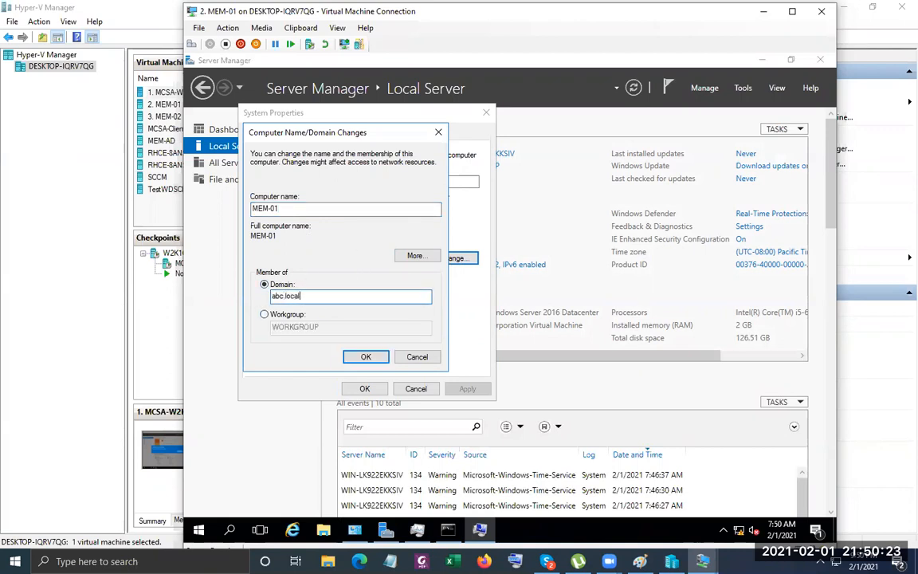
pyautogui.press('Return')
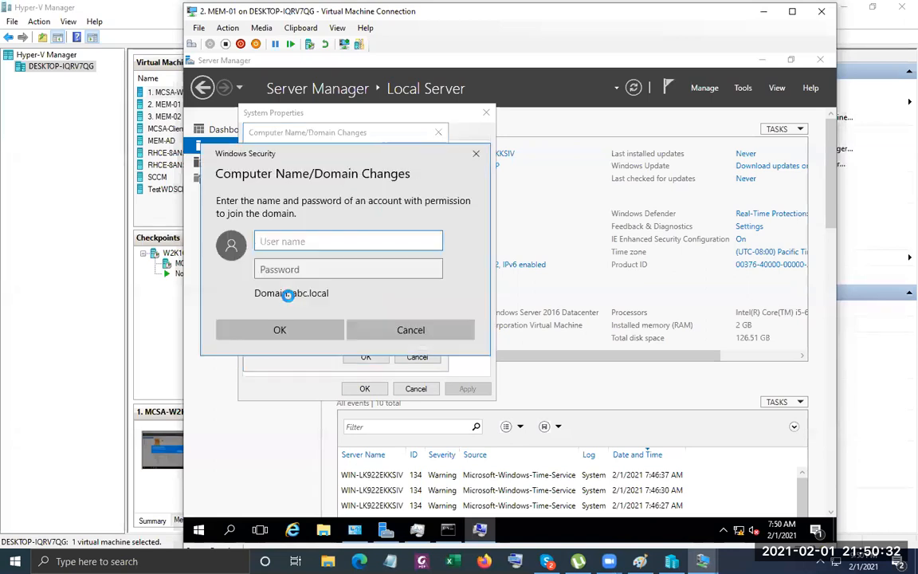
pyautogui.write('administrator')
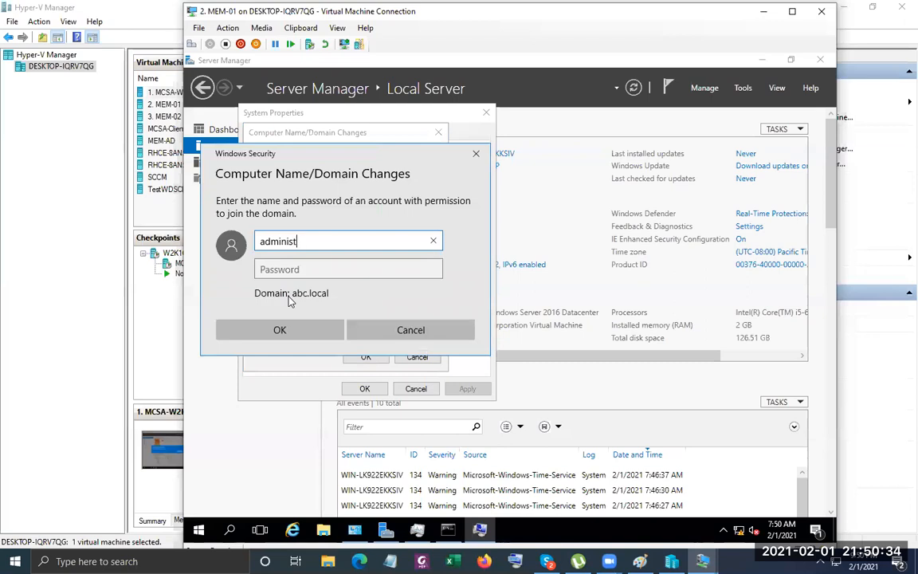
pyautogui.press('Tab')
pyautogui.write('******')
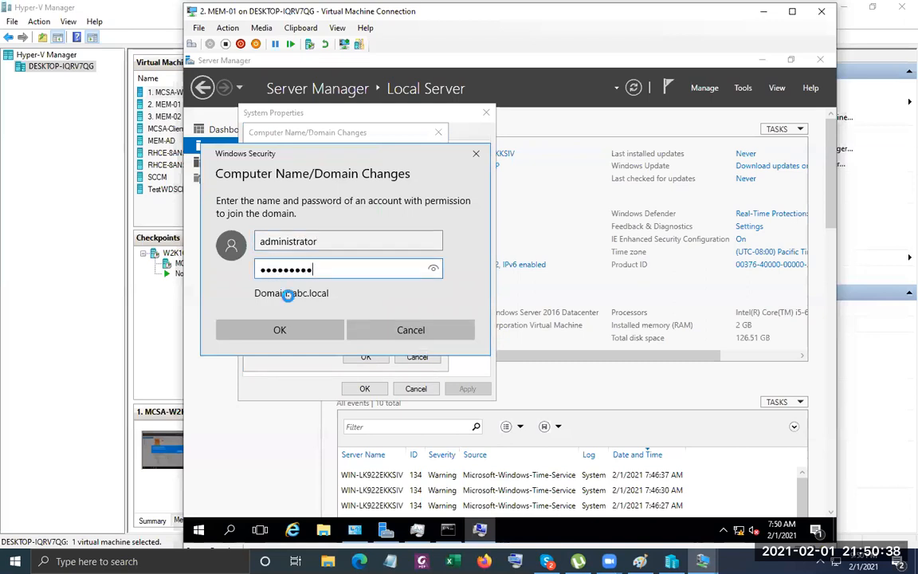
pyautogui.press('Return')
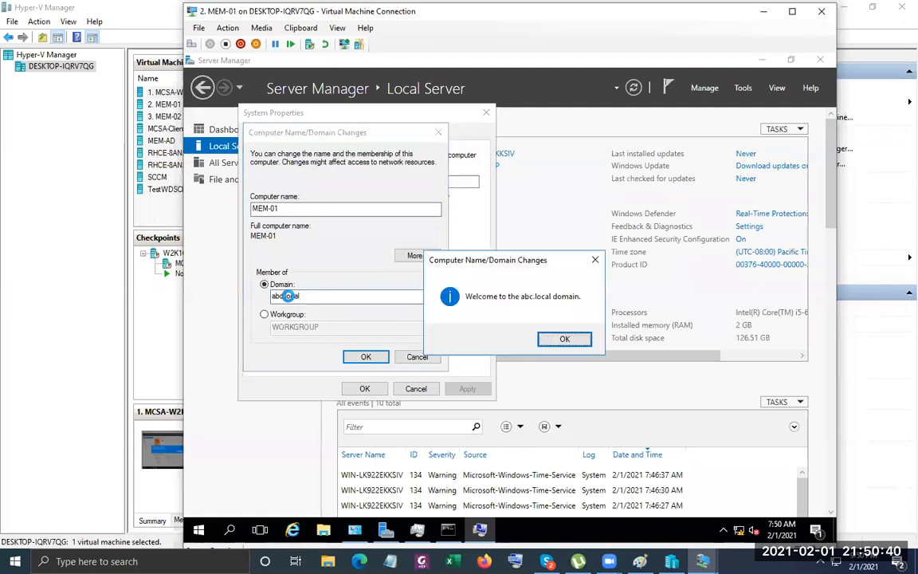
pyautogui.click(564, 339)
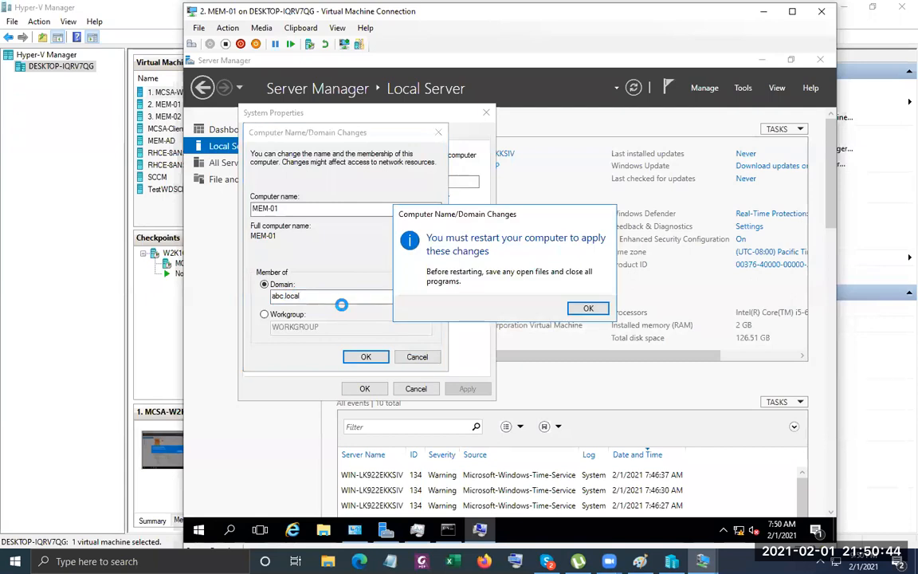
pyautogui.click(586, 310)
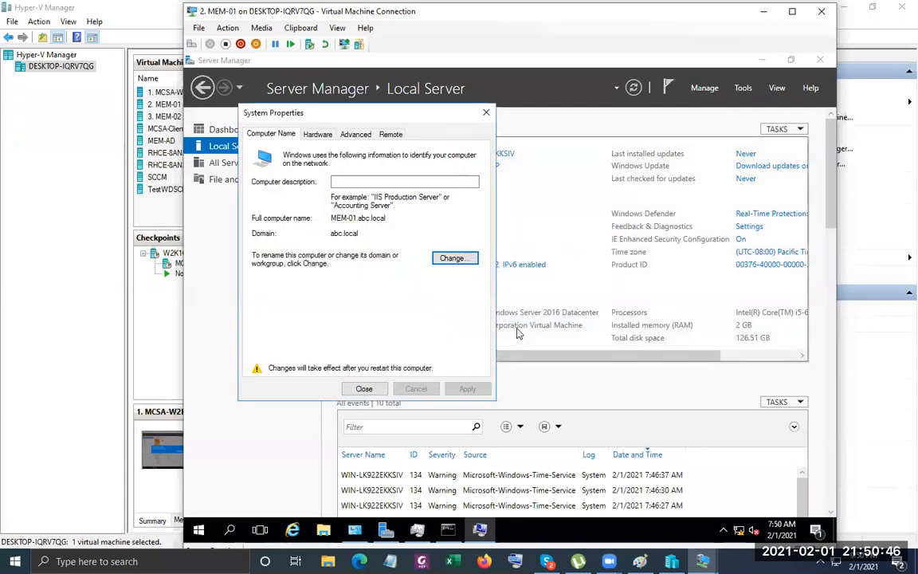
pyautogui.click(370, 388)
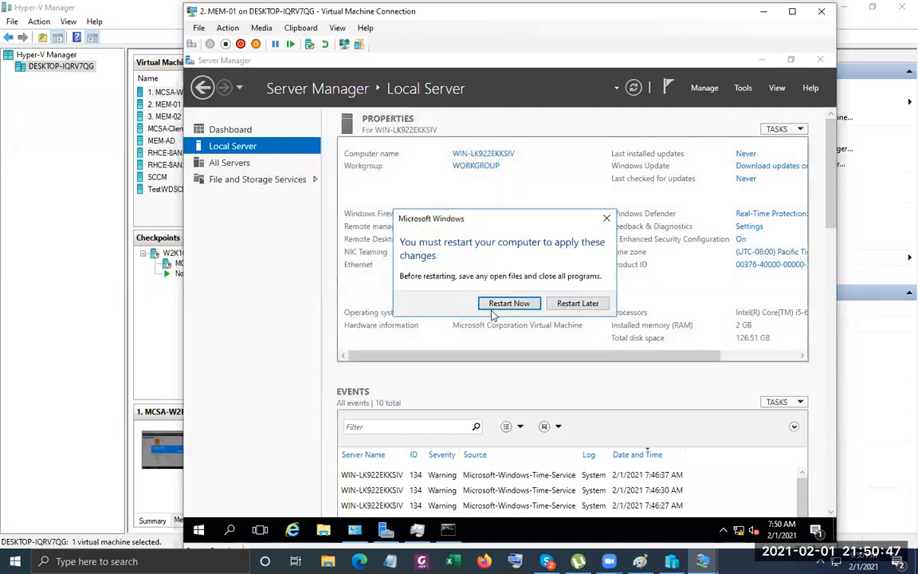
# Postpone the restart and turn off Windows Firewall for domain, private and public networks.
pyautogui.click(587, 303)
pyautogui.click(469, 215)
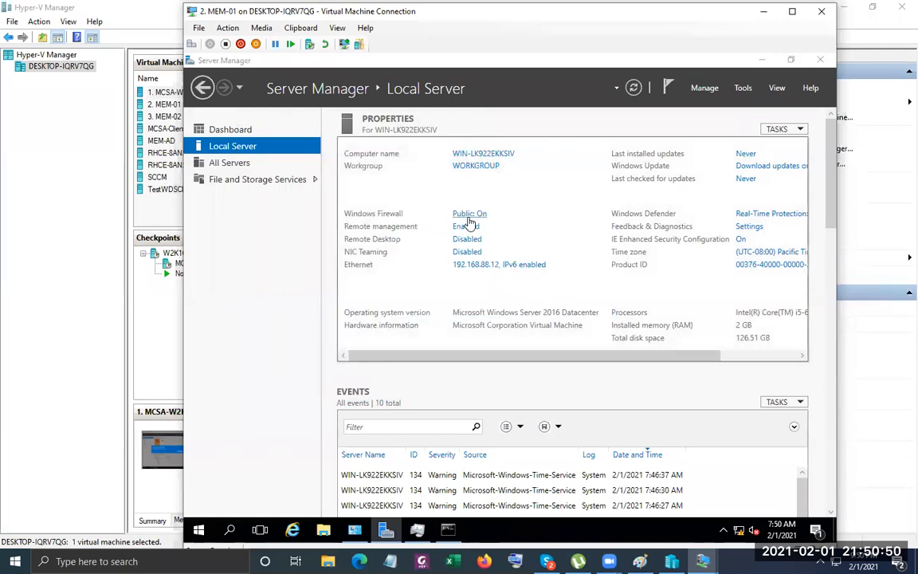
pyautogui.click(356, 237)
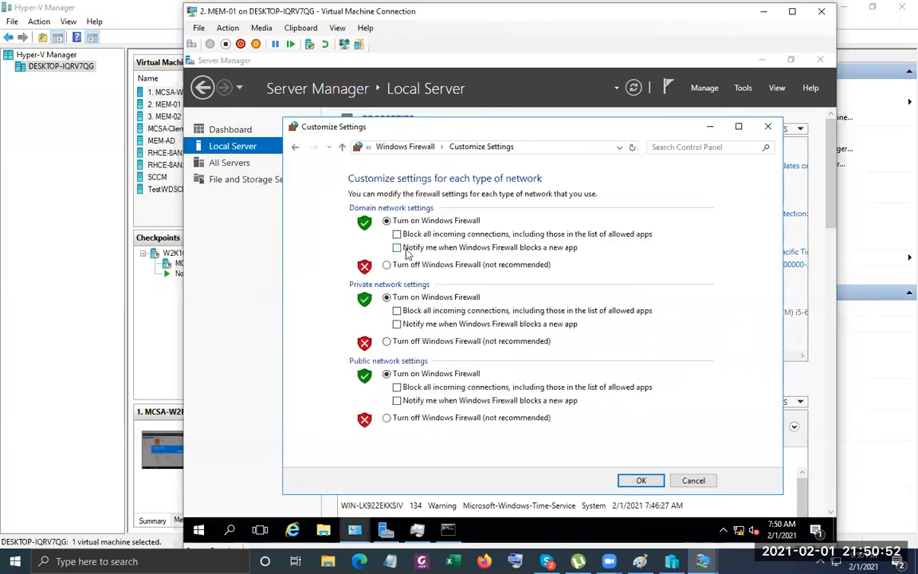
pyautogui.click(396, 264)
pyautogui.click(424, 340)
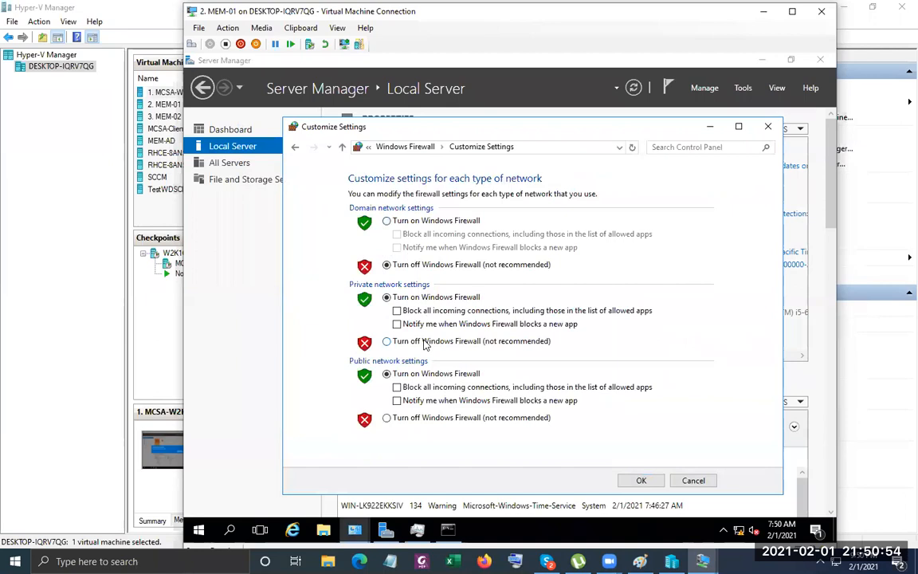
pyautogui.click(423, 417)
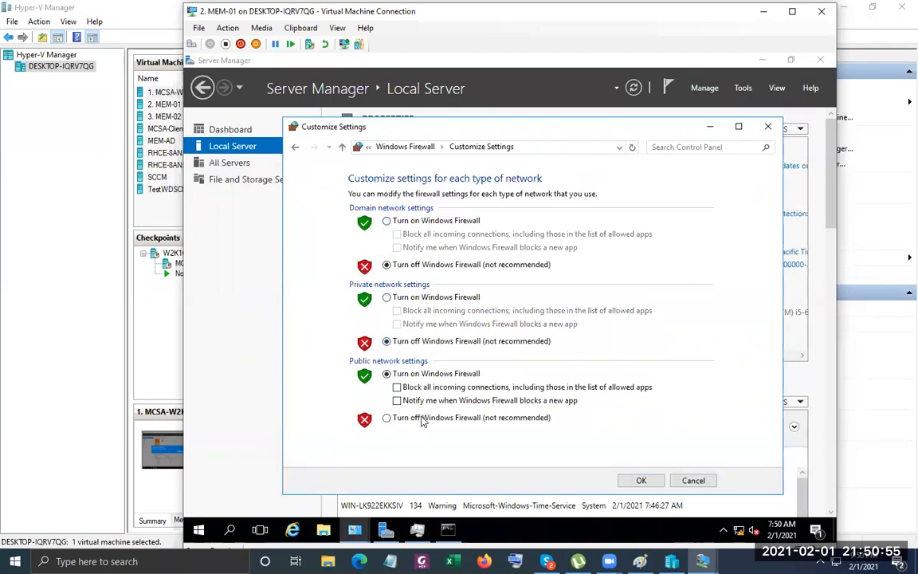
pyautogui.click(640, 481)
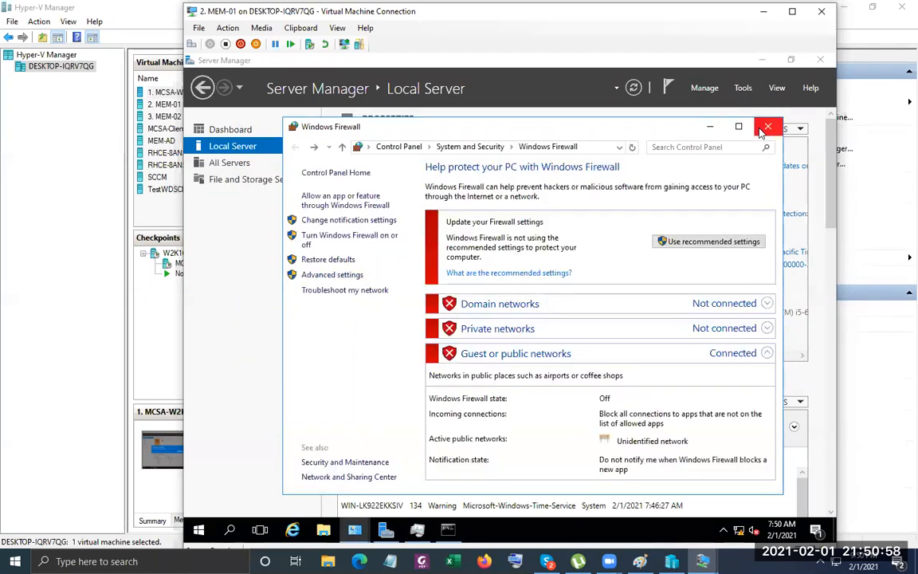
pyautogui.click(767, 126)
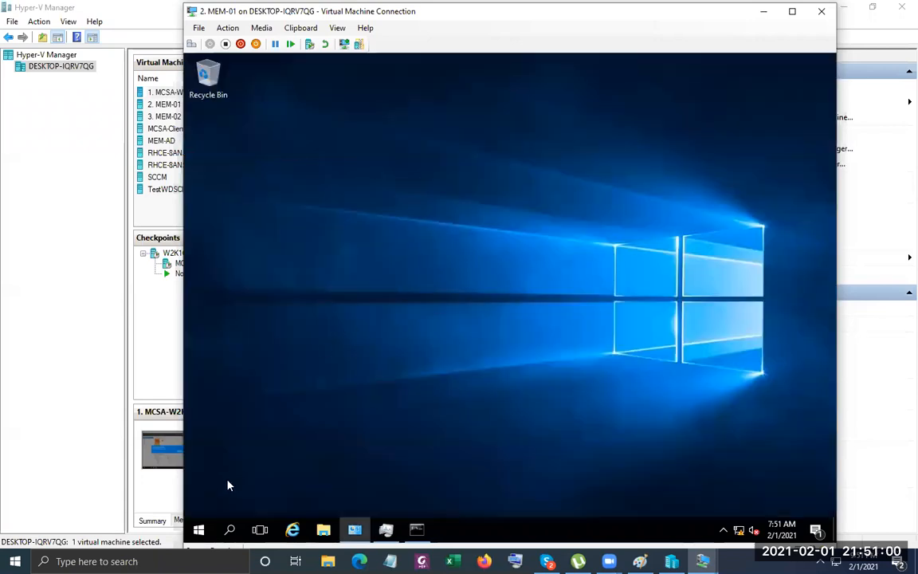
# Restart MEM-01 with Other (Planned) as the shutdown reason.
pyautogui.click(201, 530)
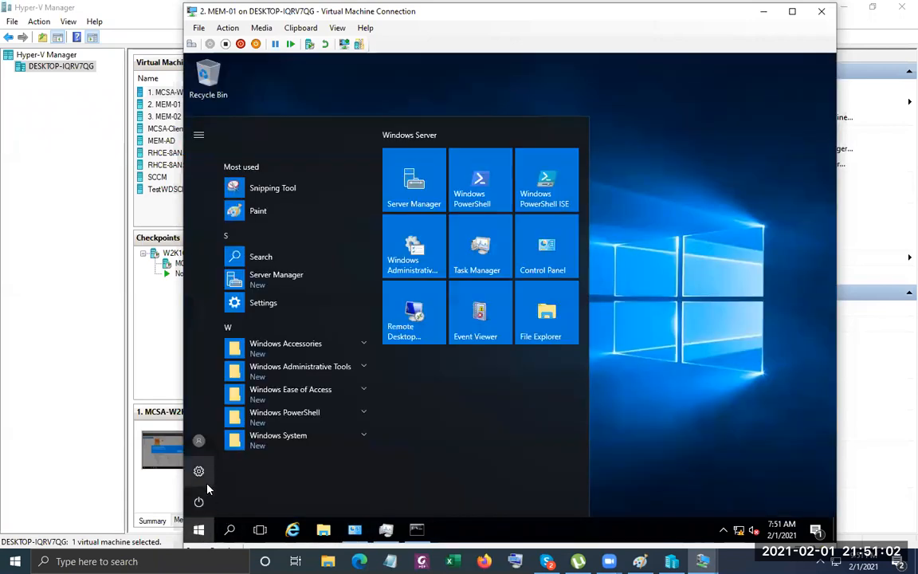
pyautogui.click(199, 501)
pyautogui.click(229, 466)
pyautogui.click(257, 437)
pyautogui.click(271, 356)
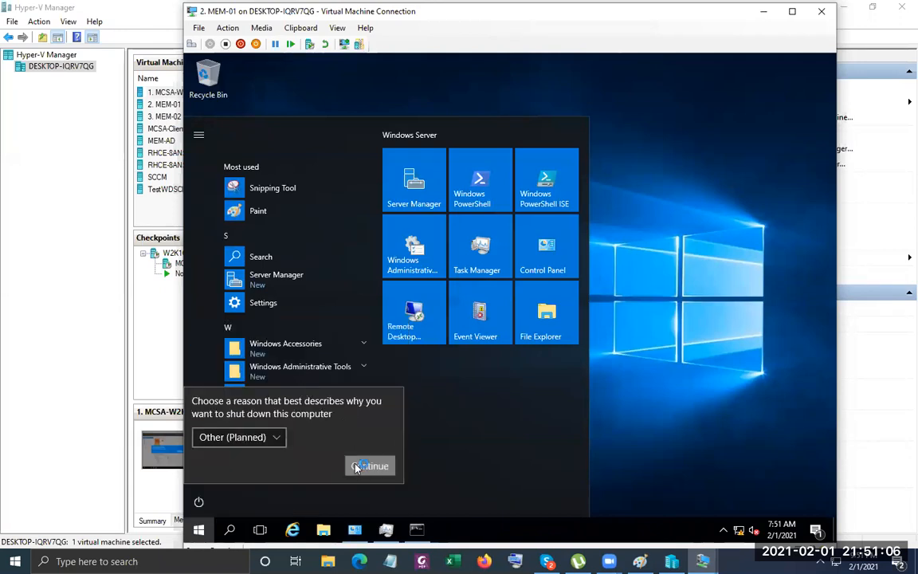
pyautogui.click(353, 467)
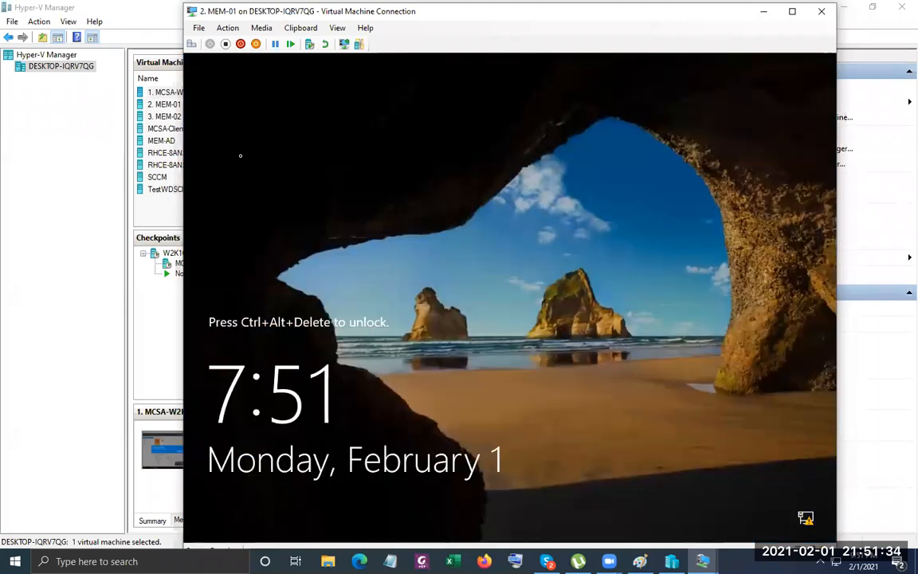
# Sign in as the abc domain administrator and launch the Add Roles and Features wizard.
pyautogui.click(191, 44)
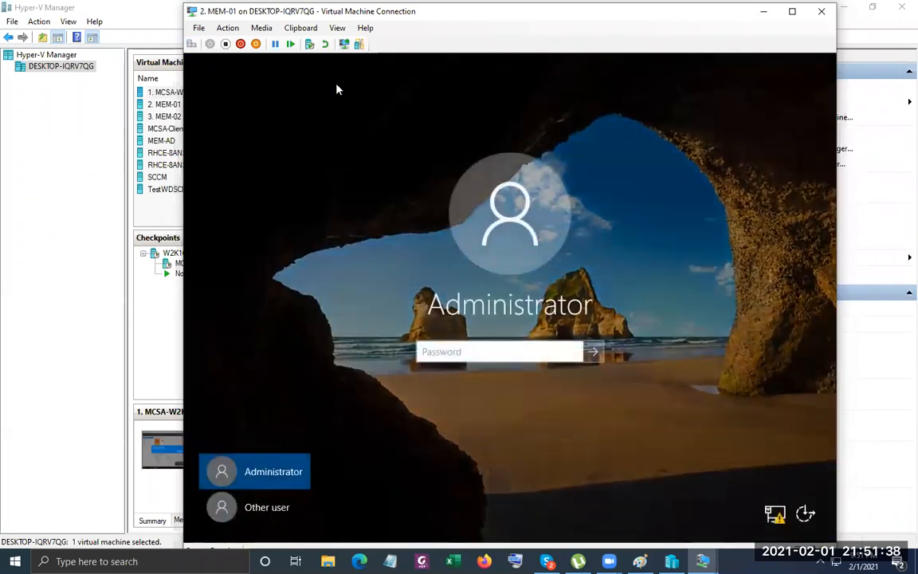
pyautogui.click(256, 508)
pyautogui.write('Serve')
pyautogui.press('BackSpace')
pyautogui.press('BackSpace')
pyautogui.press('BackSpace')
pyautogui.press('BackSpace')
pyautogui.press('BackSpace')
pyautogui.write('a')
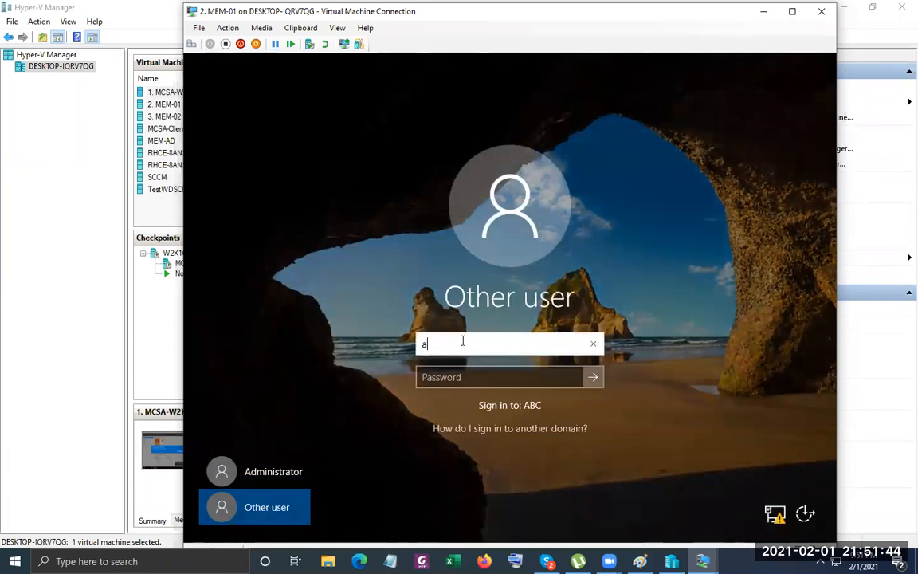
pyautogui.write('bc\\administyra')
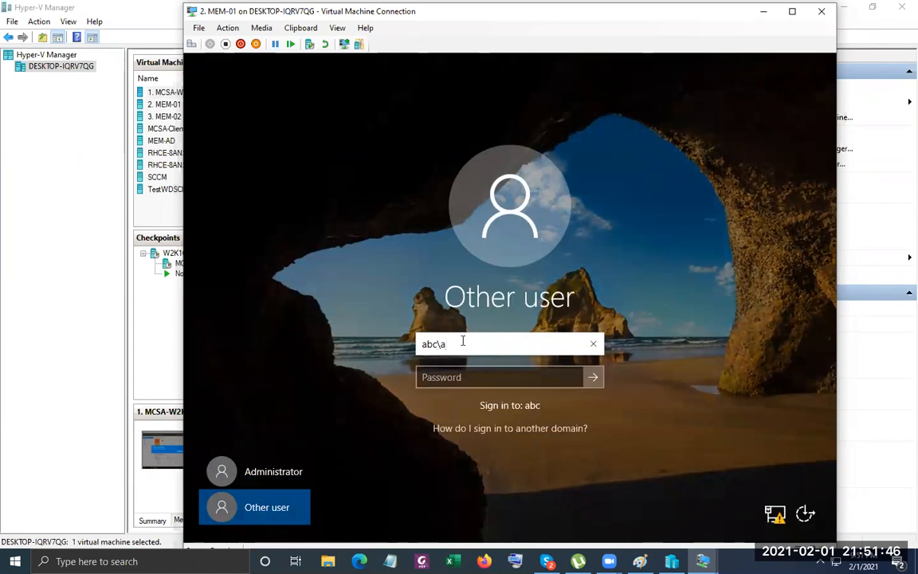
pyautogui.press('BackSpace')
pyautogui.press('BackSpace')
pyautogui.press('BackSpace')
pyautogui.press('BackSpace')
pyautogui.write('trator')
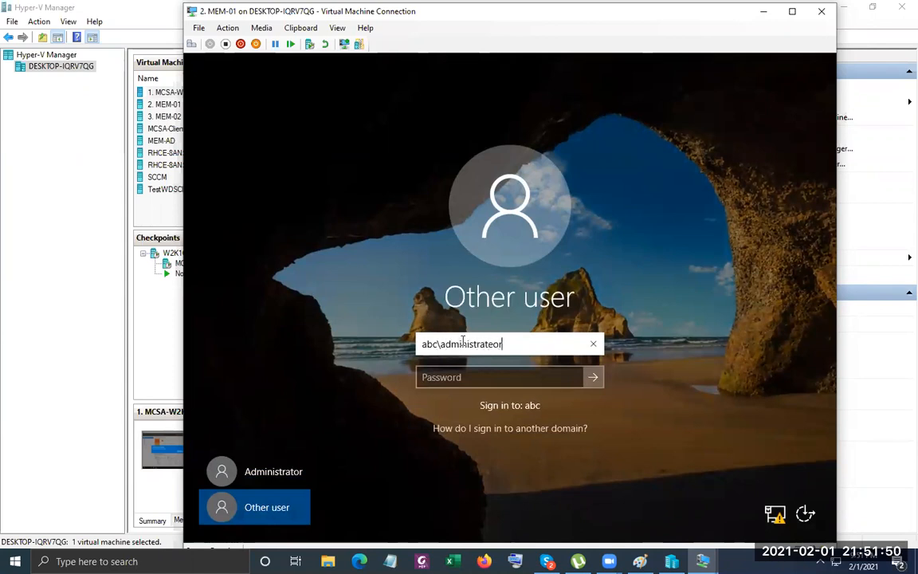
pyautogui.press('Tab')
pyautogui.write('********')
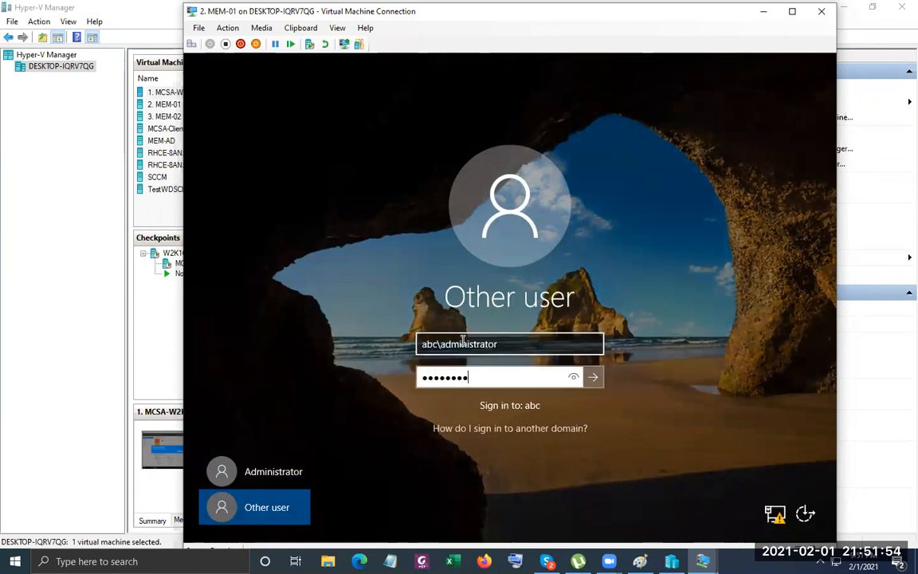
pyautogui.press('Return')
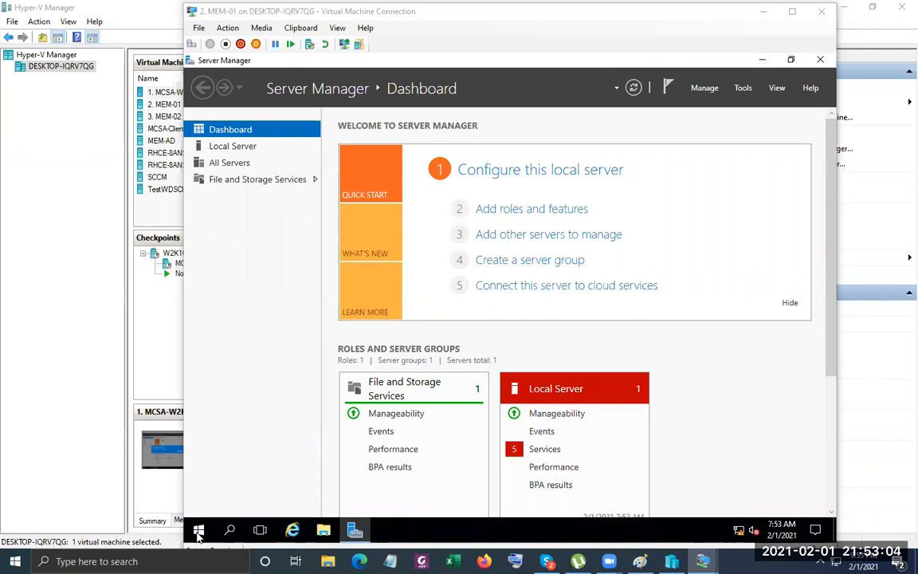
pyautogui.click(706, 89)
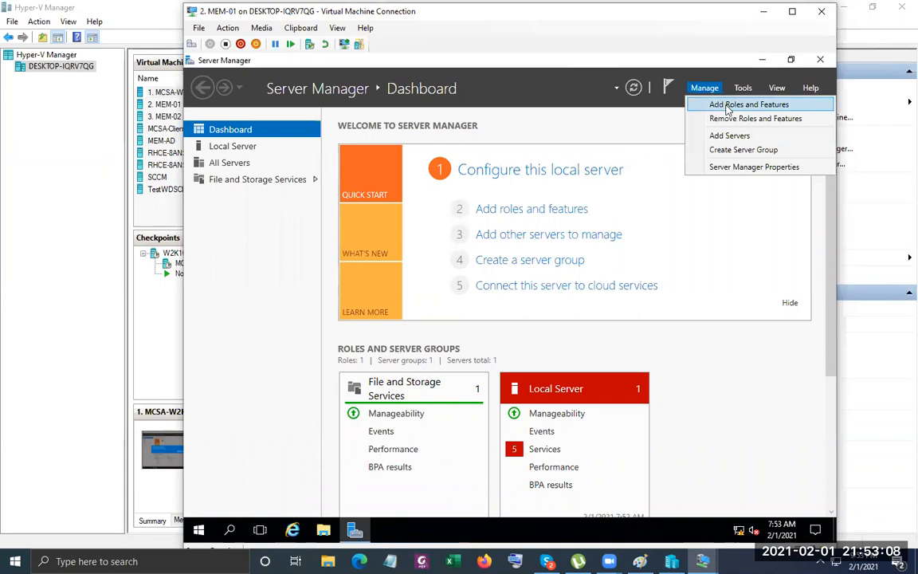
pyautogui.click(726, 104)
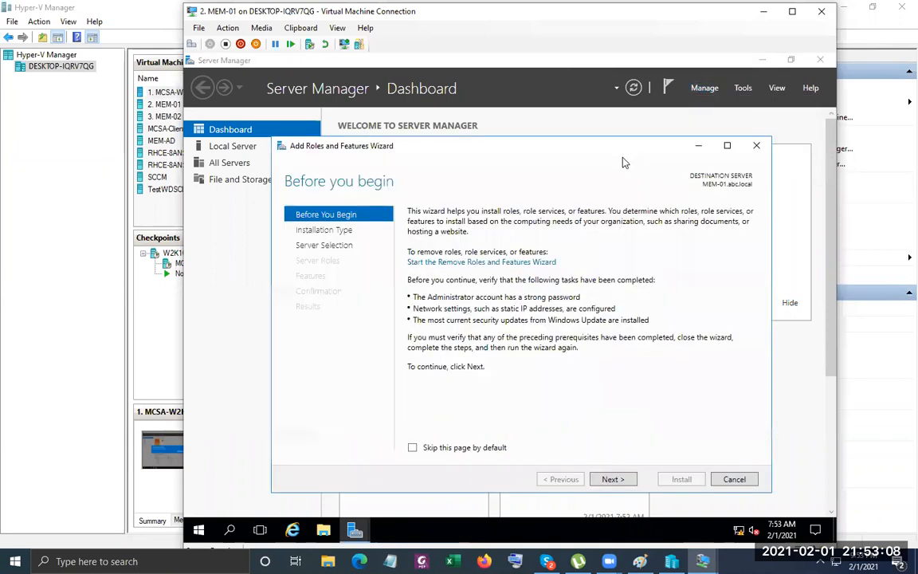
# Select the DHCP Server role with its management tools and install it.
pyautogui.click(612, 479)
pyautogui.click(612, 479)
pyautogui.click(613, 480)
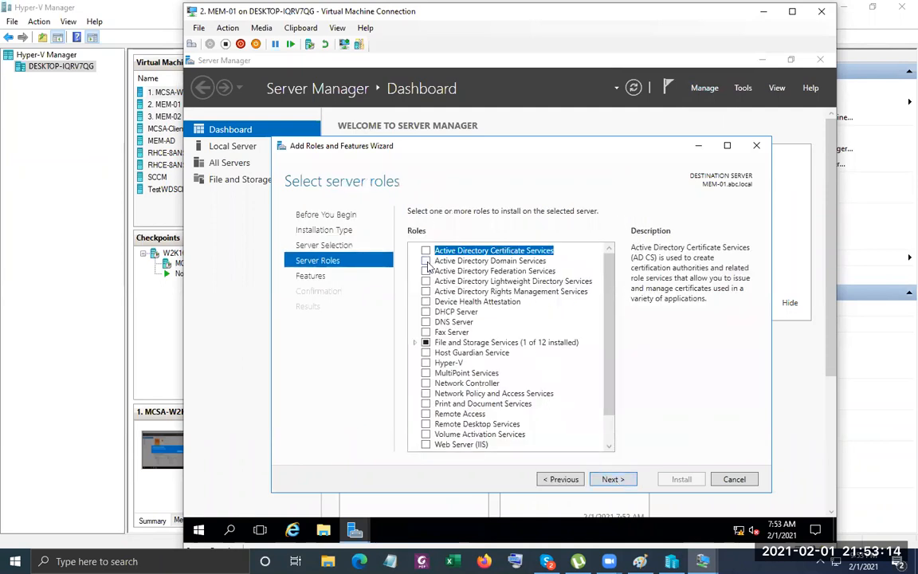
pyautogui.click(427, 313)
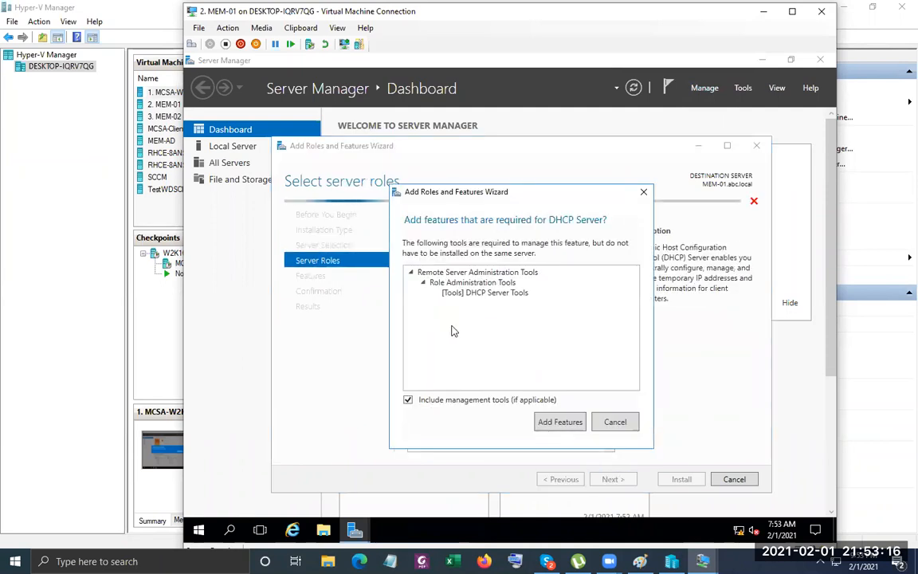
pyautogui.click(558, 420)
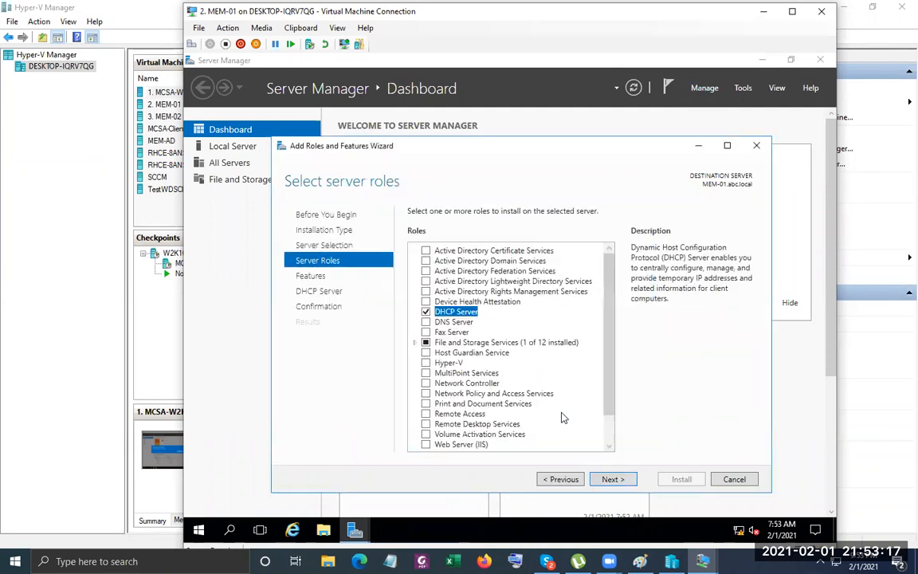
pyautogui.click(612, 479)
pyautogui.click(612, 478)
pyautogui.click(610, 479)
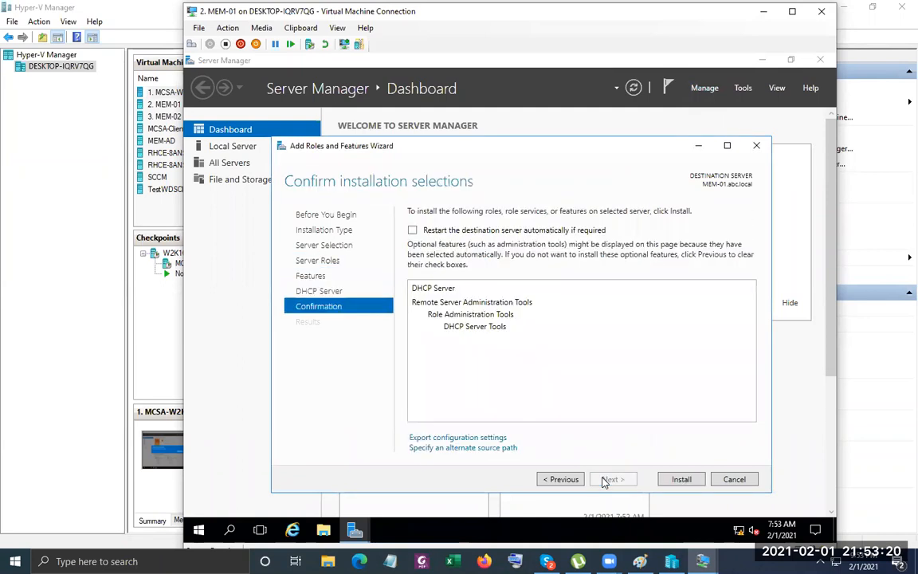
pyautogui.click(682, 479)
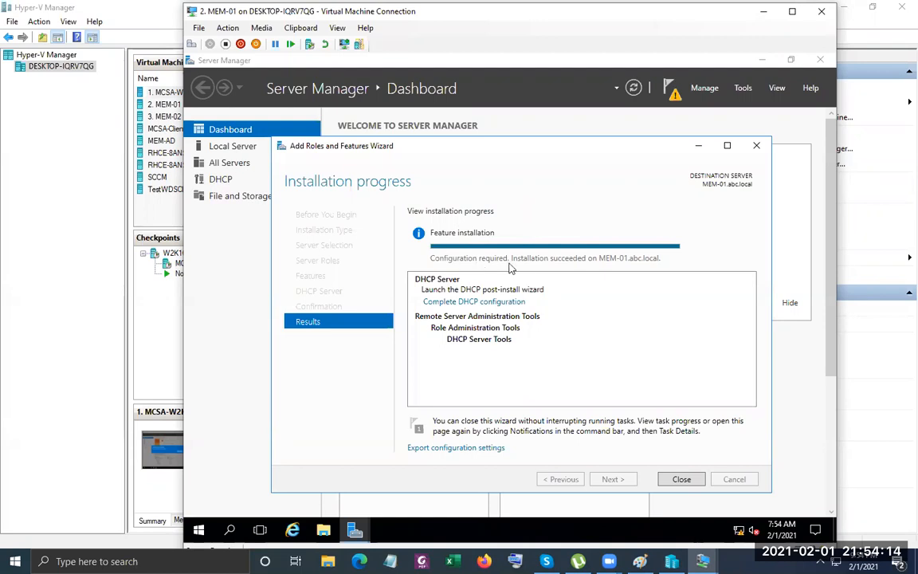
# Commit the DHCP post-install configuration, authorizing the server in AD.
pyautogui.click(490, 308)
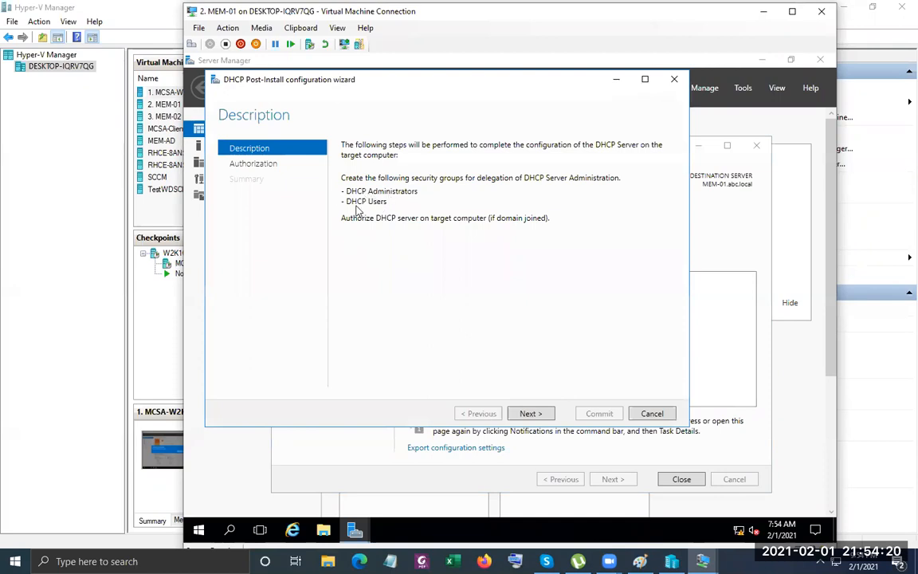
pyautogui.click(532, 414)
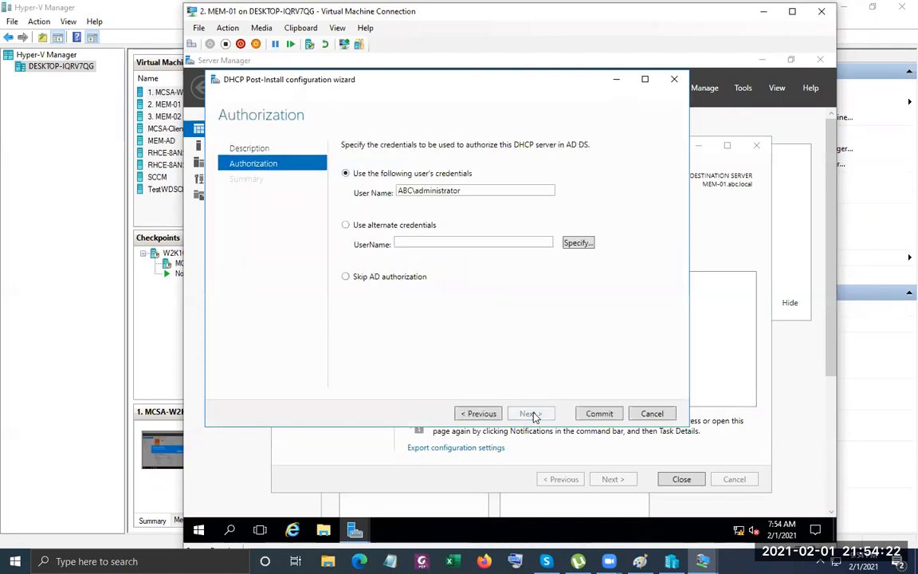
pyautogui.click(599, 413)
pyautogui.click(601, 414)
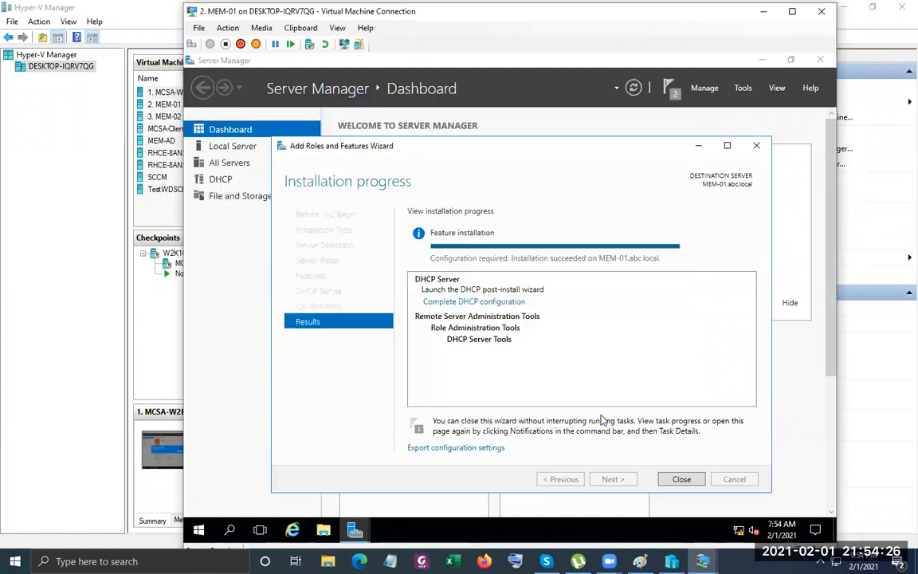
# Close the roles wizard and dismiss both completed notifications.
pyautogui.click(755, 145)
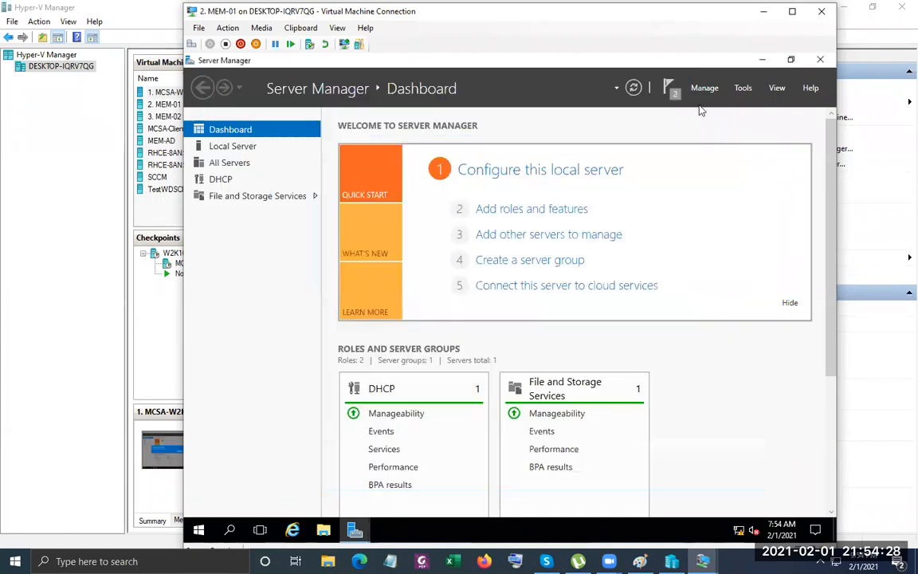
pyautogui.click(671, 89)
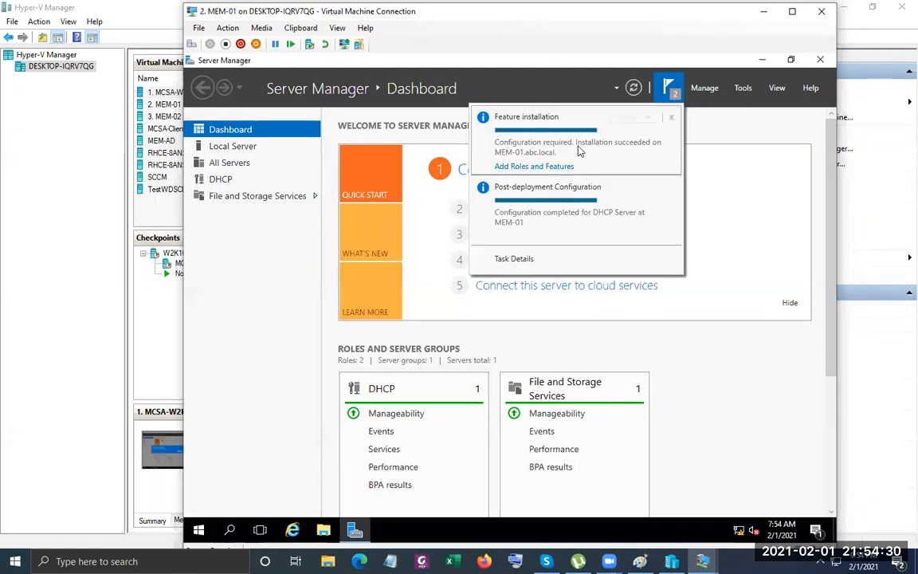
pyautogui.click(671, 117)
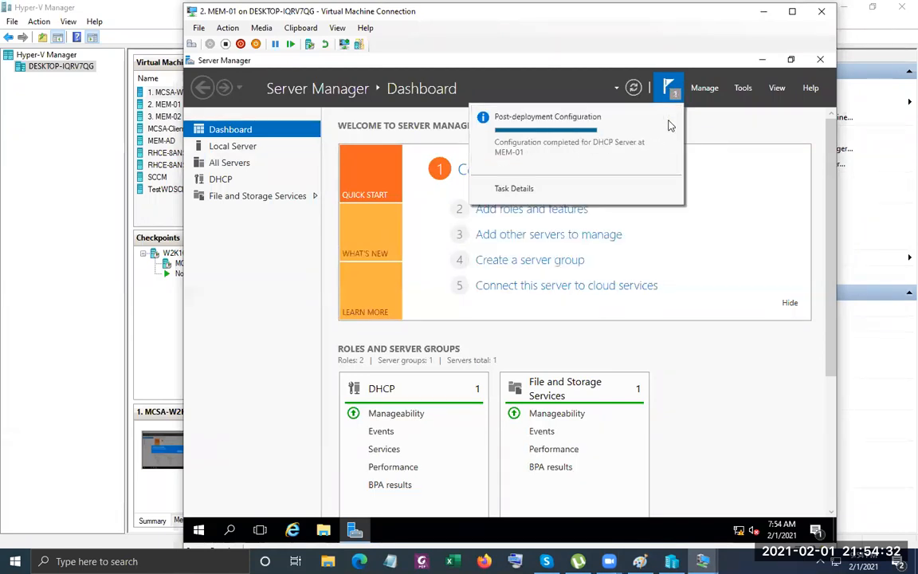
pyautogui.click(671, 118)
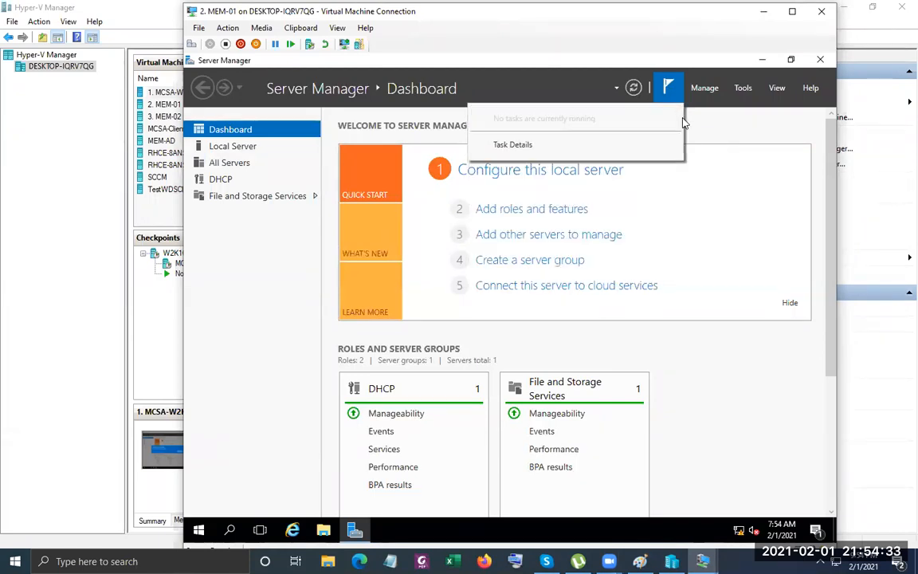
# Open the DHCP console, expand mem-01.abc.local > IPv4, and start a New Scope.
pyautogui.click(741, 89)
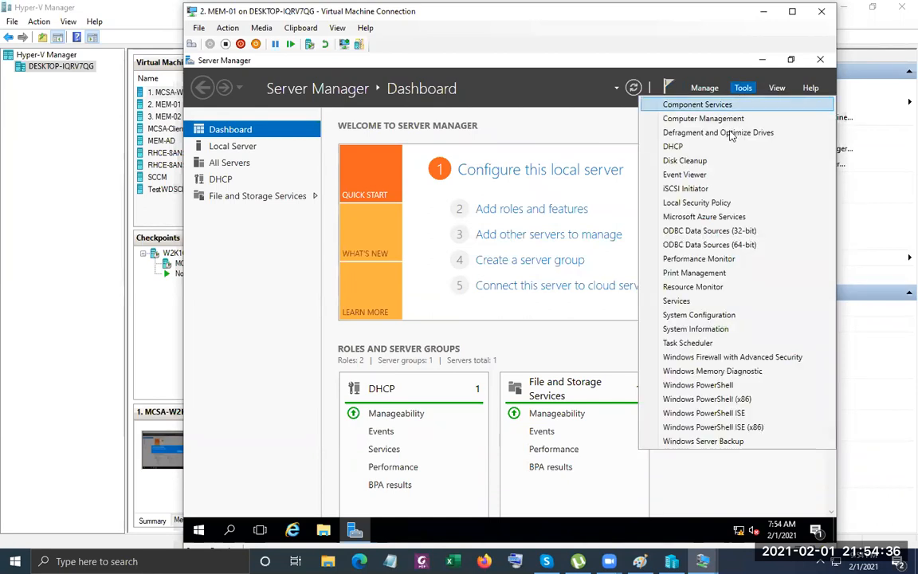
pyautogui.click(655, 146)
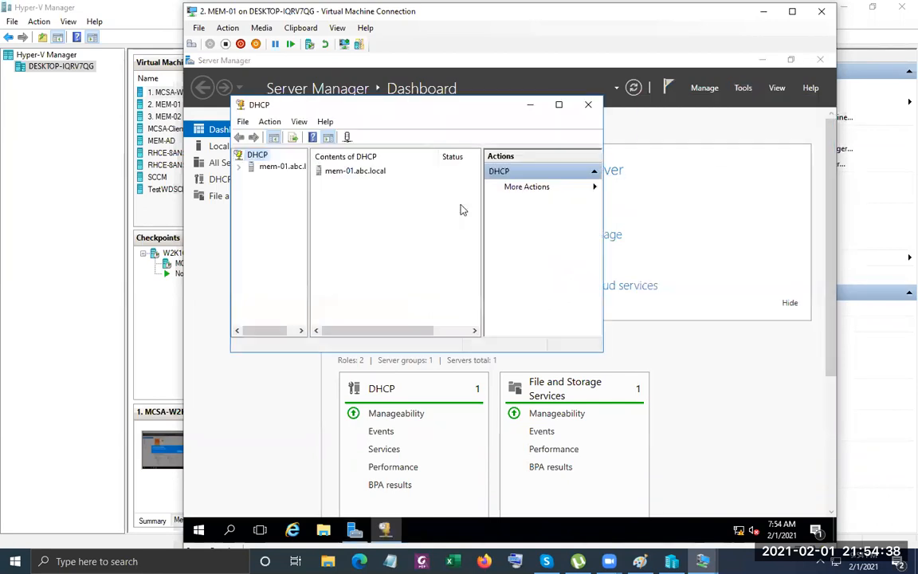
pyautogui.click(559, 105)
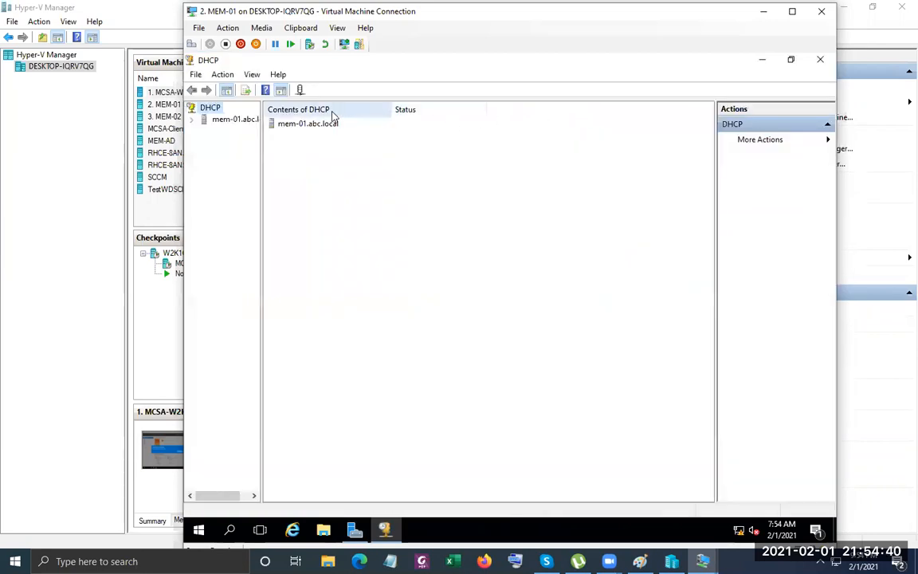
pyautogui.click(281, 90)
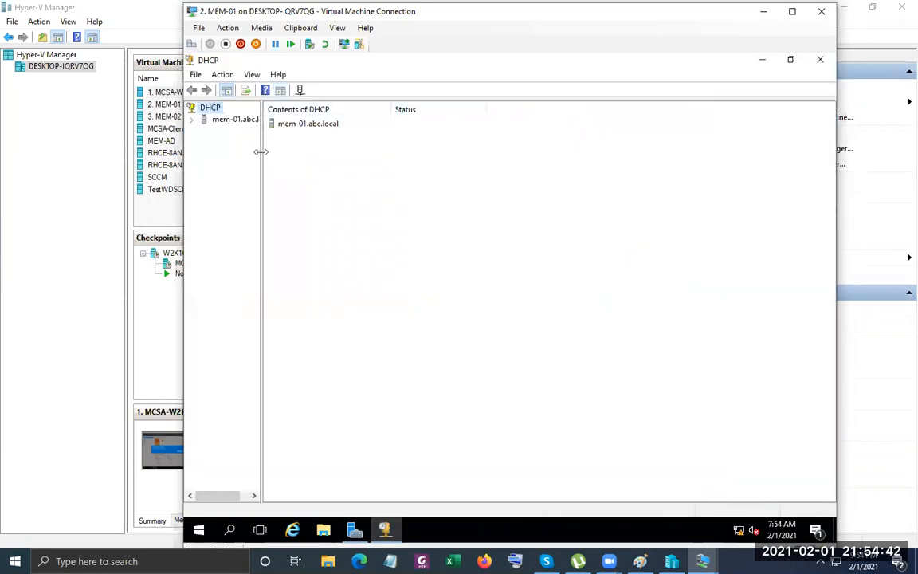
pyautogui.moveTo(261, 152); pyautogui.dragTo(315, 150)
pyautogui.click(192, 118)
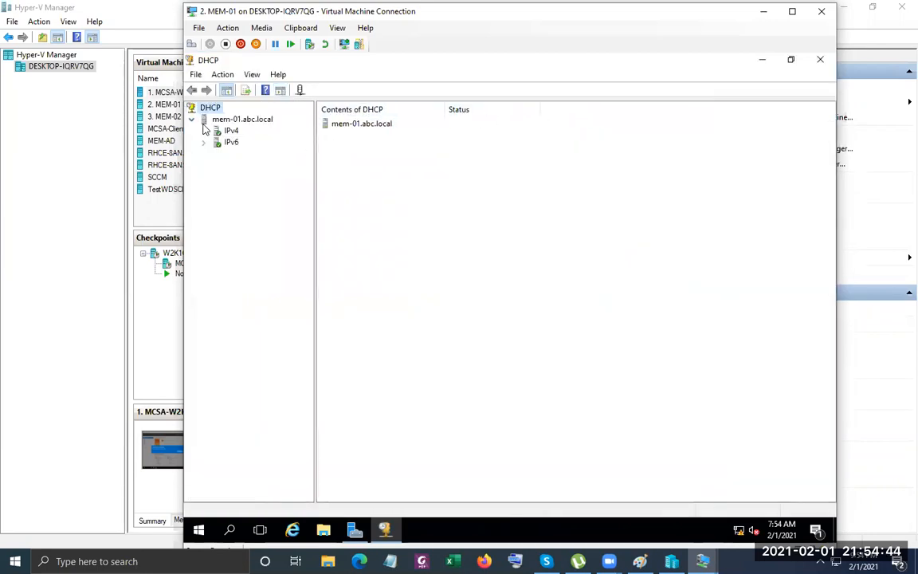
pyautogui.click(205, 131)
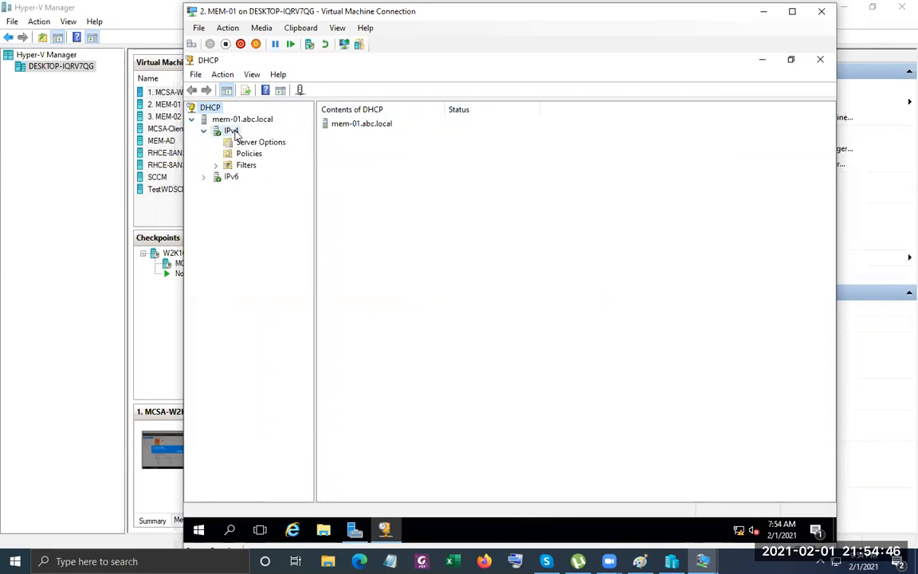
pyautogui.rightClick(233, 132)
pyautogui.click(275, 156)
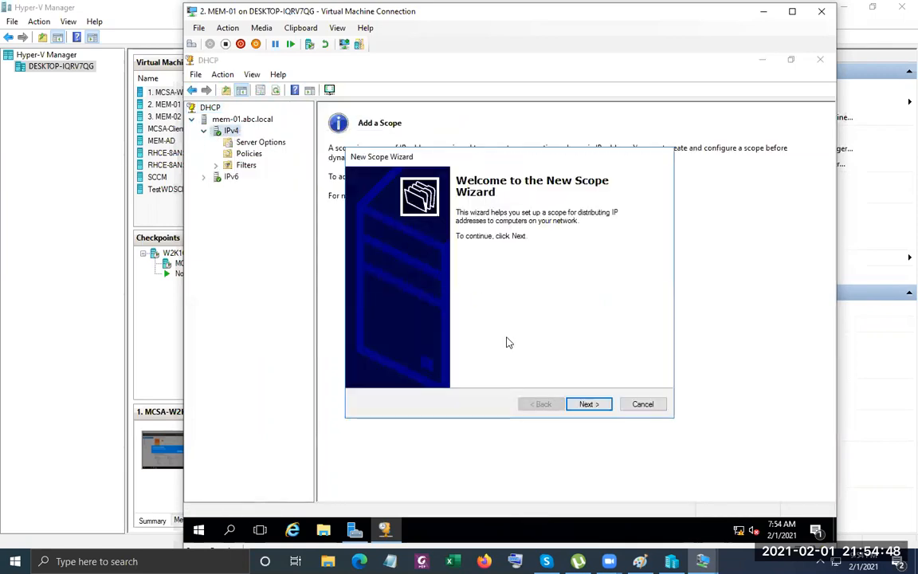
# Name the scope S1 with range 192.168.88.50 to 192.168.88.254.
pyautogui.click(602, 406)
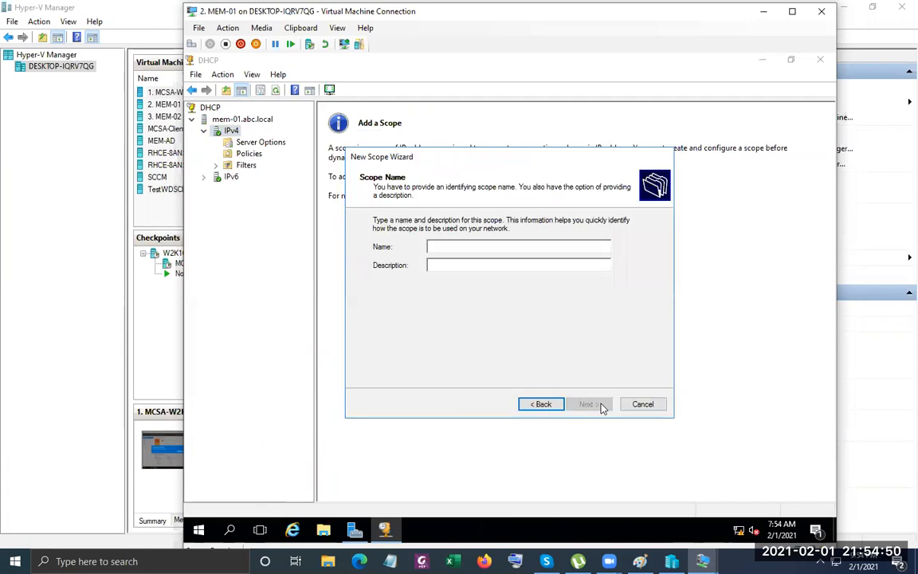
pyautogui.write('S1')
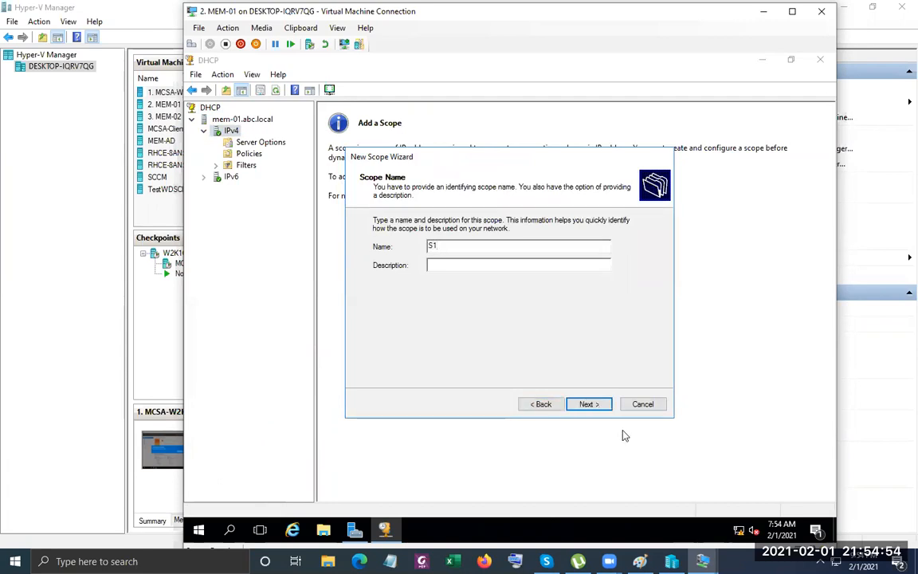
pyautogui.click(588, 405)
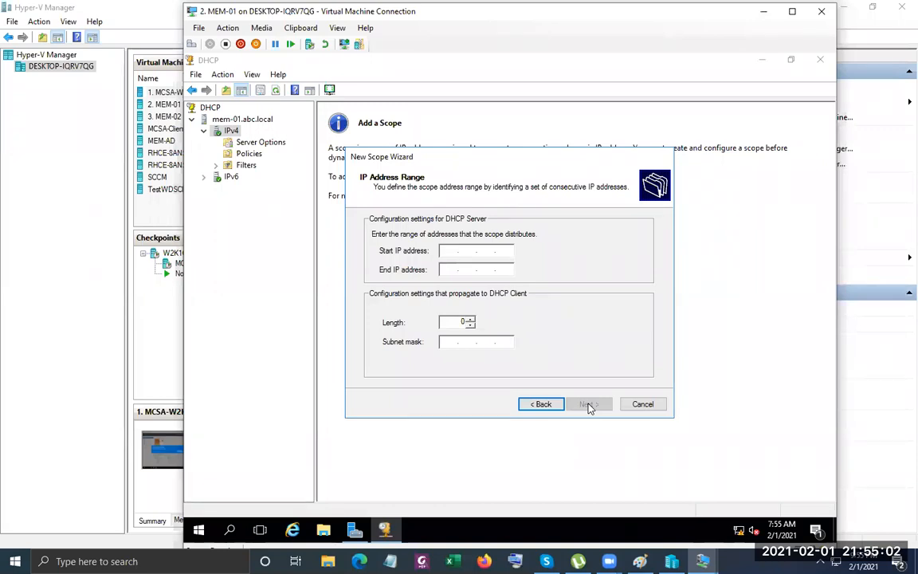
pyautogui.write('192.168.88.50')
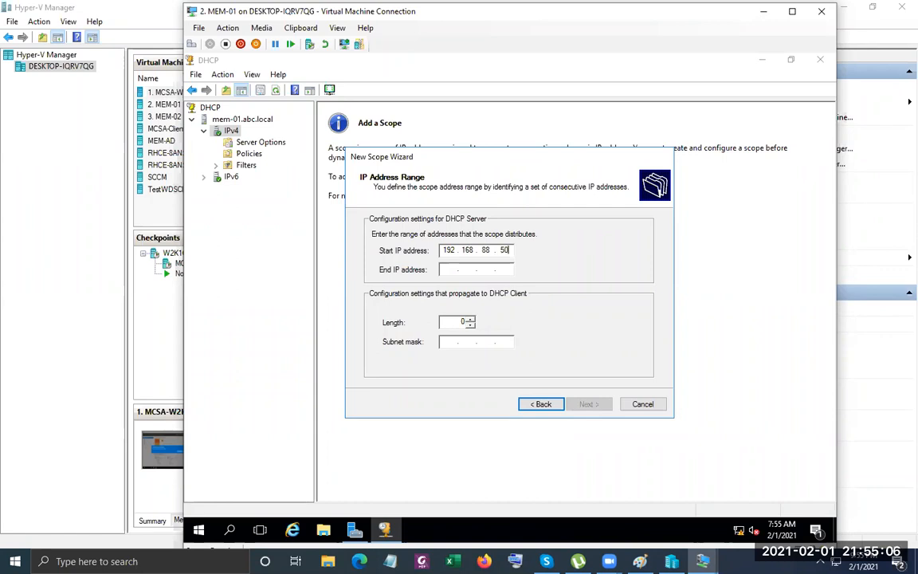
pyautogui.press('Tab')
pyautogui.write('192 . 168 . 88 . ')
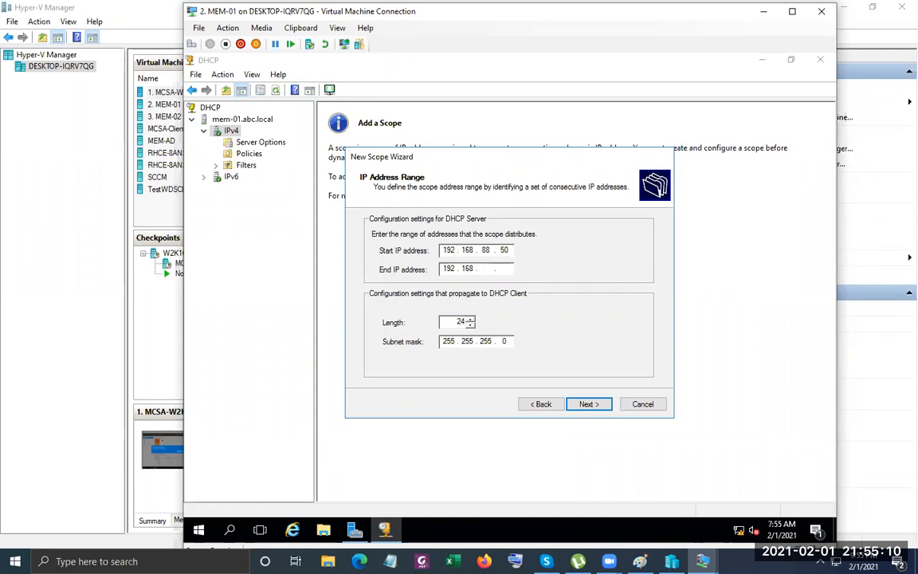
pyautogui.write('254')
# Add exclusion ranges 192.168.88.150–192.168.88.200 and 192.168.88.201–192.168.88.254.
pyautogui.click(587, 404)
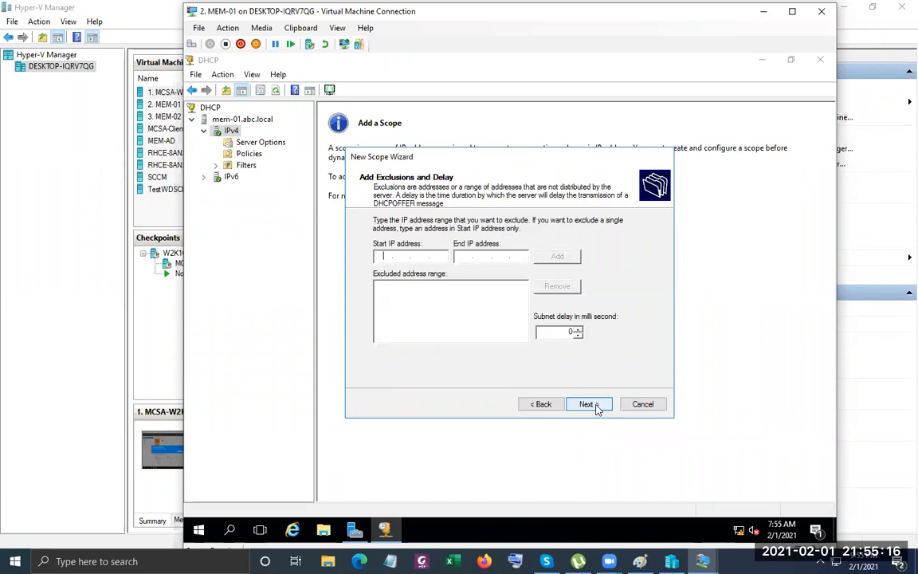
pyautogui.write('192.168.88.150')
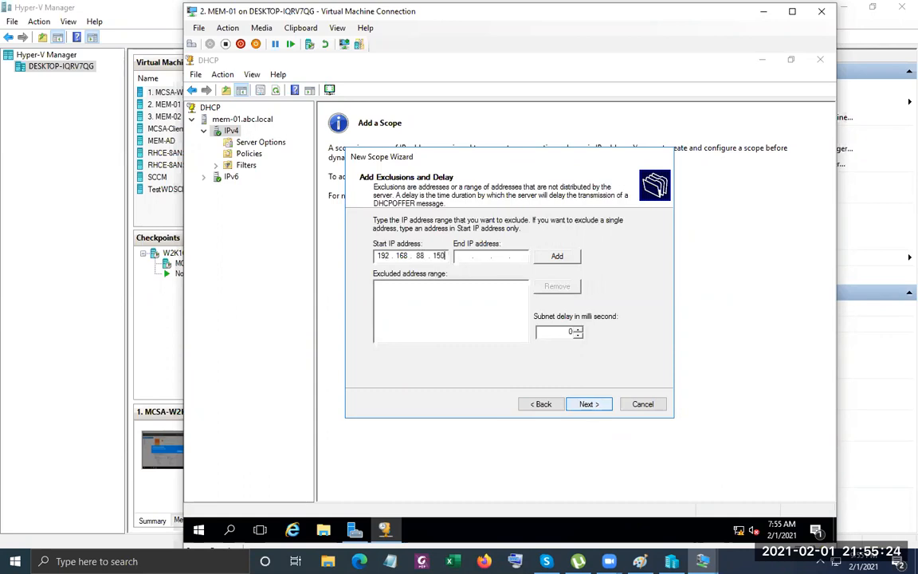
pyautogui.press('Tab')
pyautogui.write('192 . 168 . 88 . 200')
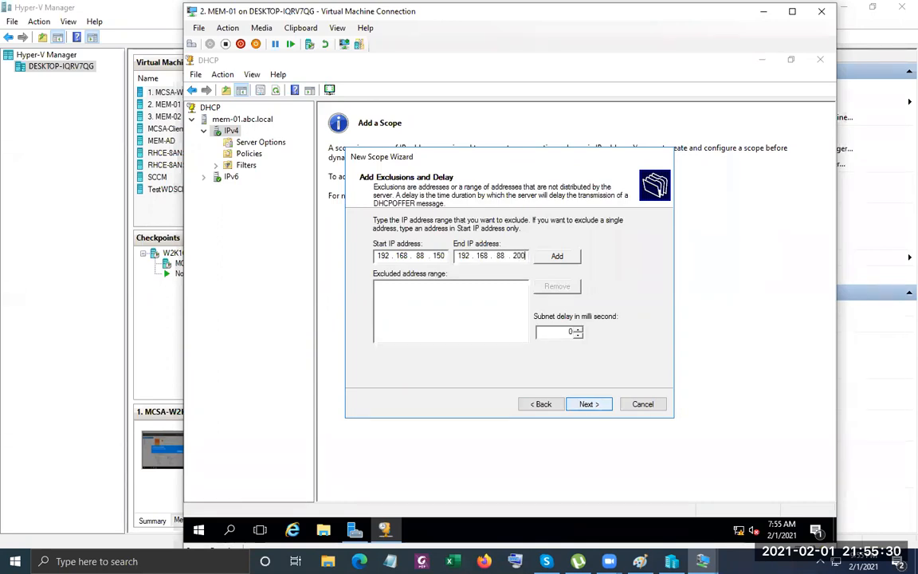
pyautogui.click(557, 256)
pyautogui.click(378, 256)
pyautogui.write('192 . 168 . ')
pyautogui.write('88 . 201')
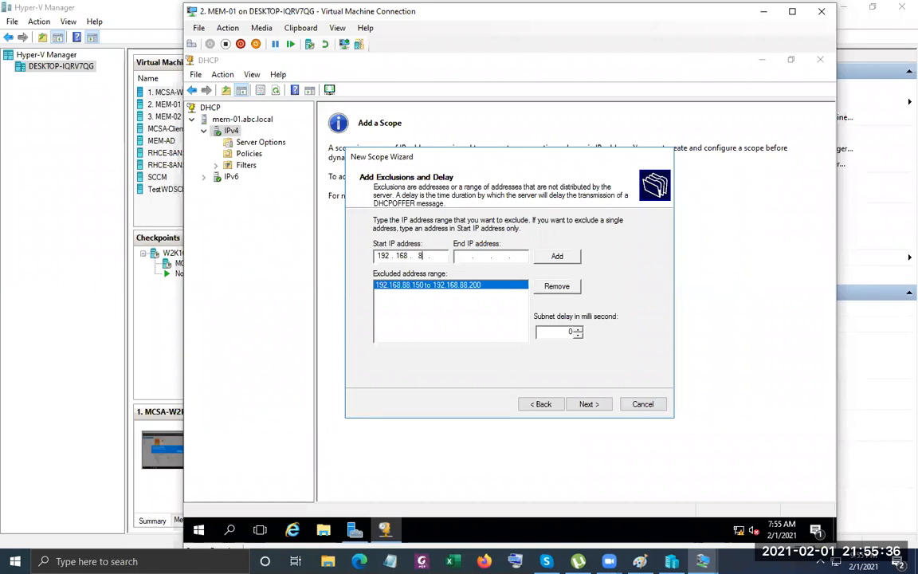
pyautogui.press('Tab')
pyautogui.write('192 . 168 . 88 . ')
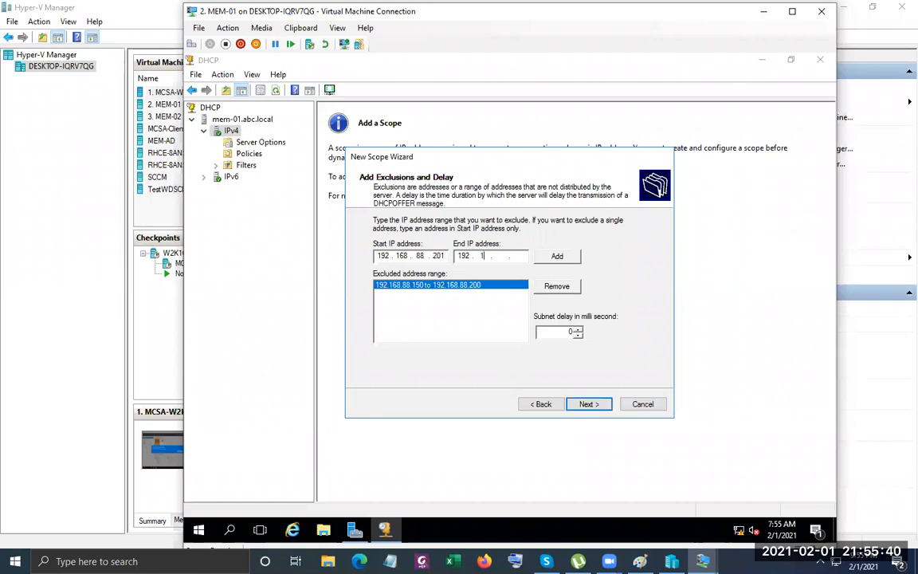
pyautogui.write('254')
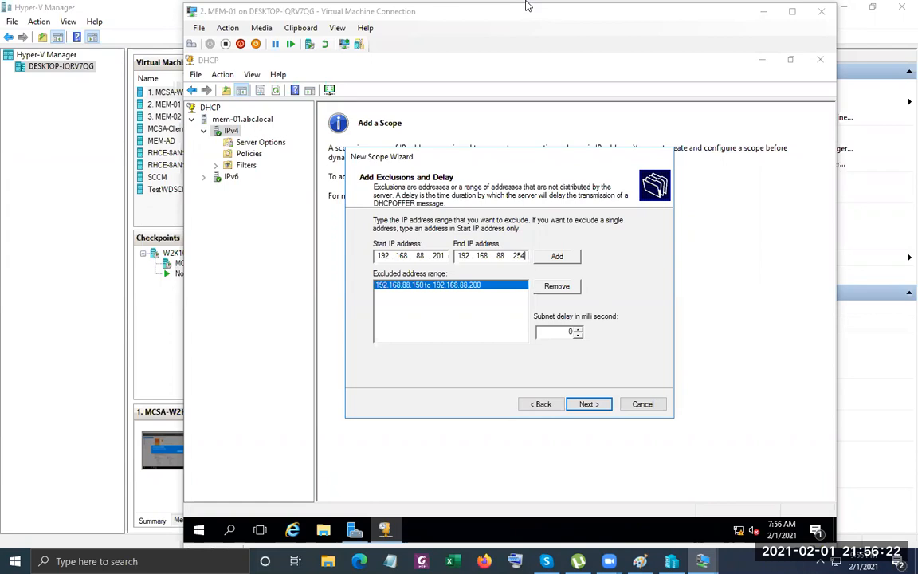
pyautogui.click(556, 256)
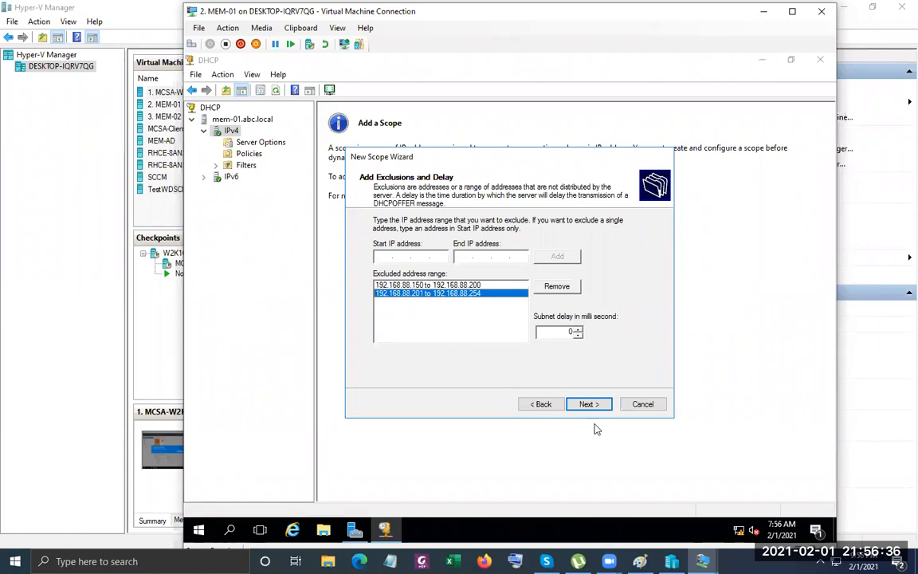
# Go back to the address range and correct the start address to 192.168.88.50.
pyautogui.click(542, 405)
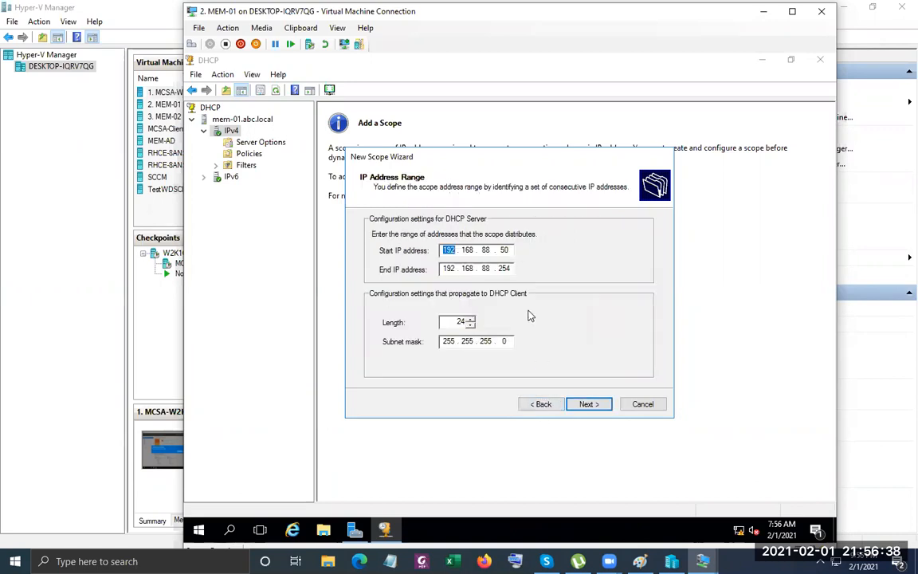
pyautogui.doubleClick(504, 251)
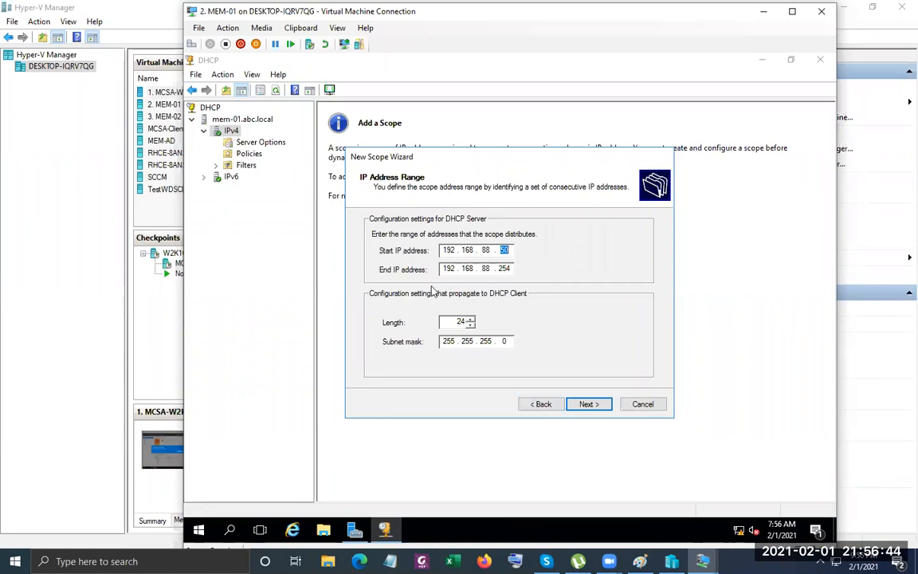
pyautogui.click(590, 404)
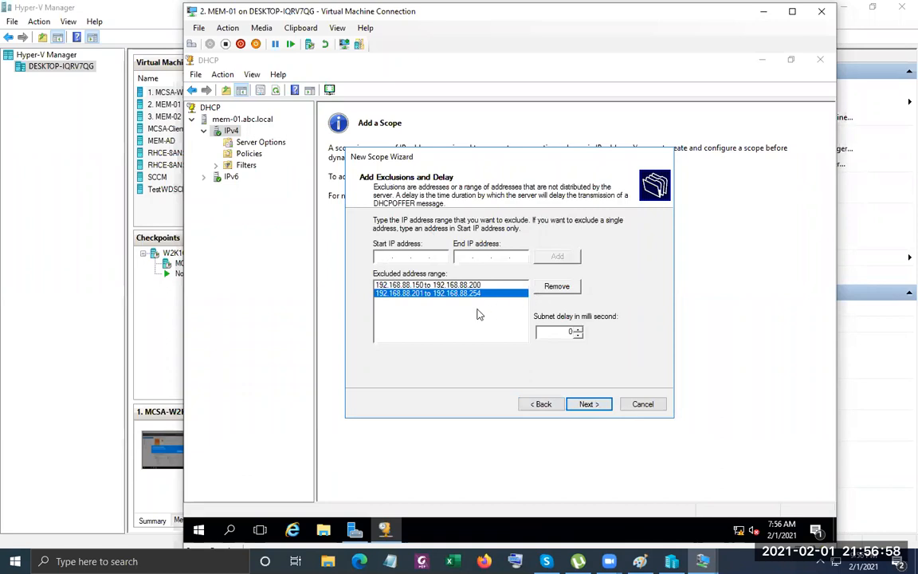
pyautogui.click(542, 404)
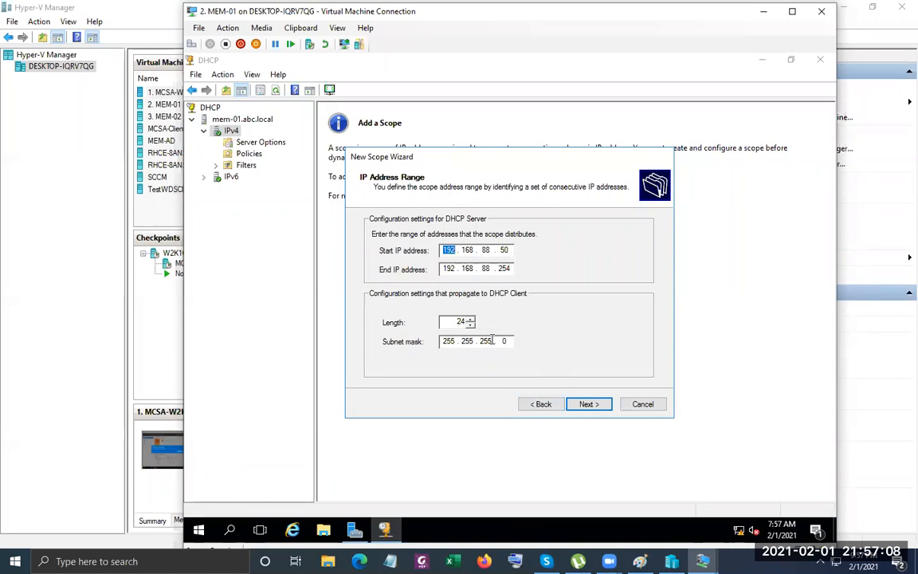
pyautogui.click(589, 404)
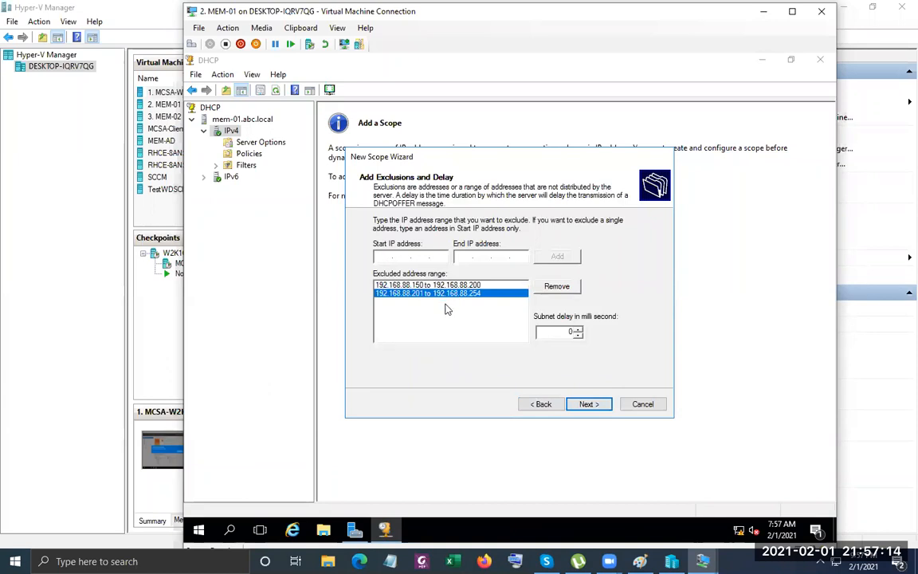
pyautogui.click(599, 405)
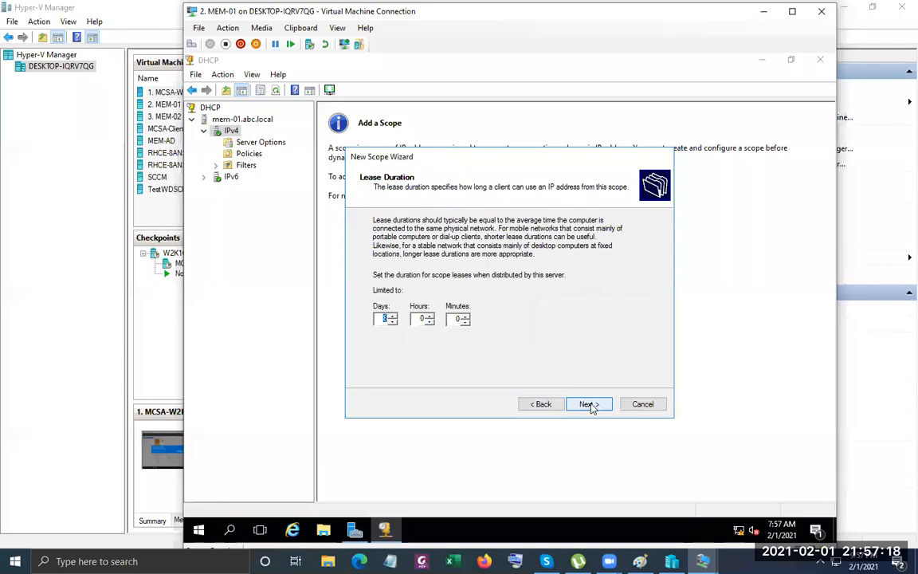
pyautogui.click(541, 404)
pyautogui.click(541, 404)
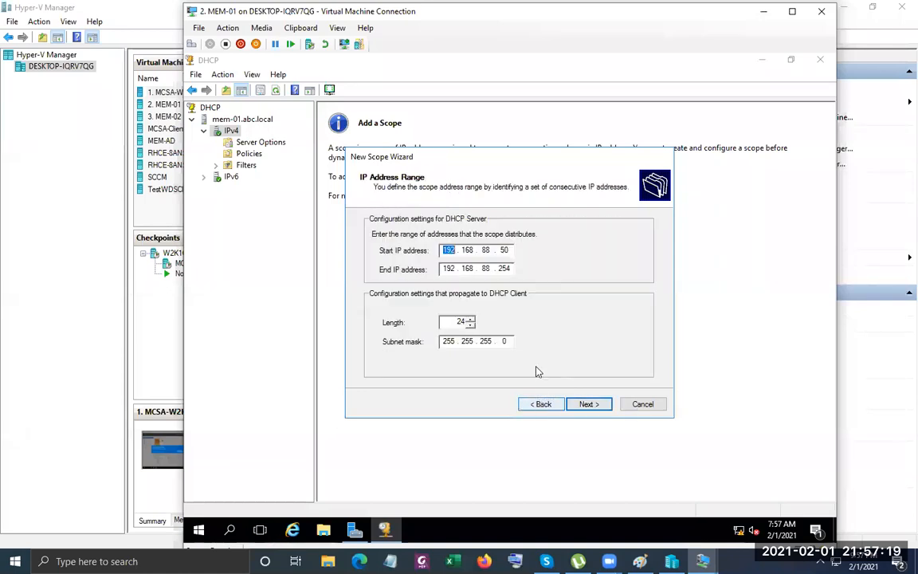
pyautogui.doubleClick(503, 249)
pyautogui.write('50')
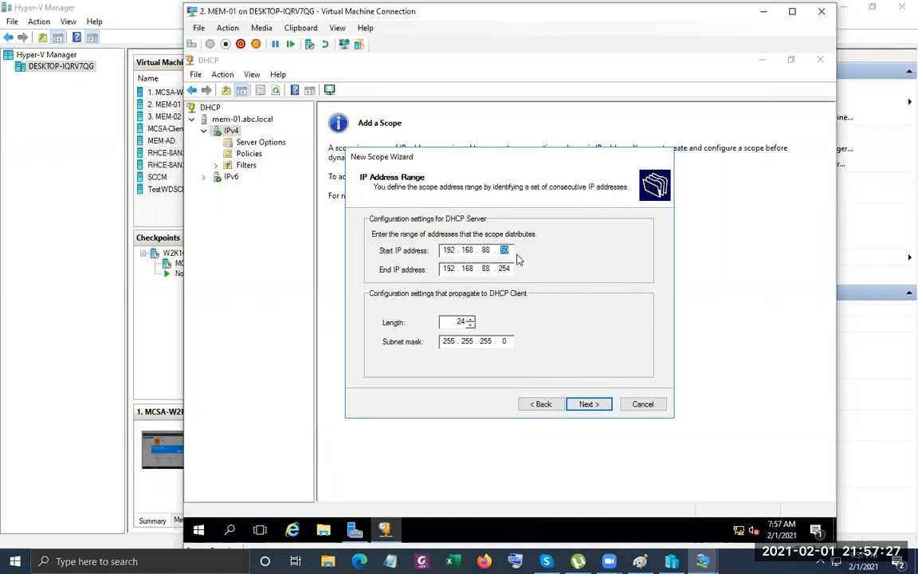
# Advance past exclusions, keeping the default lease duration, to Configure DHCP Options.
pyautogui.click(591, 405)
pyautogui.click(591, 405)
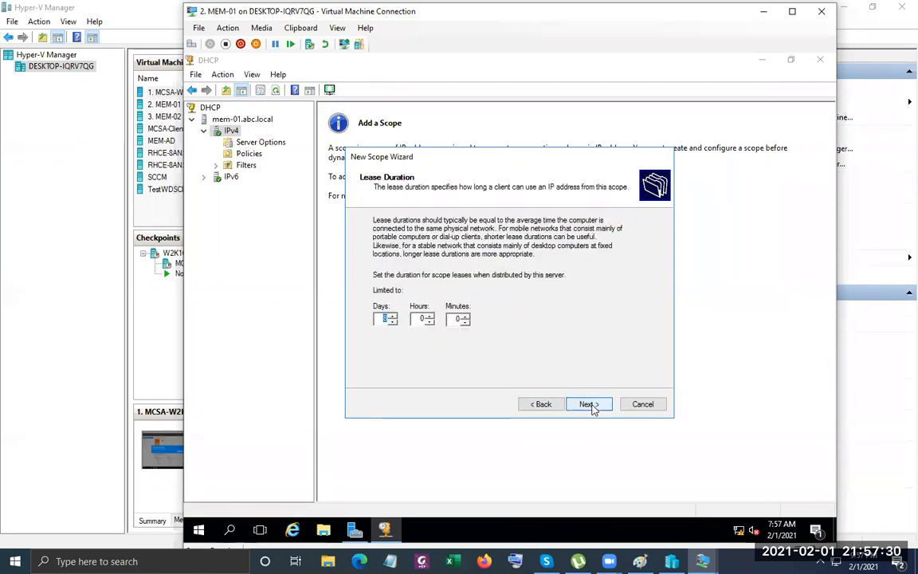
pyautogui.click(590, 405)
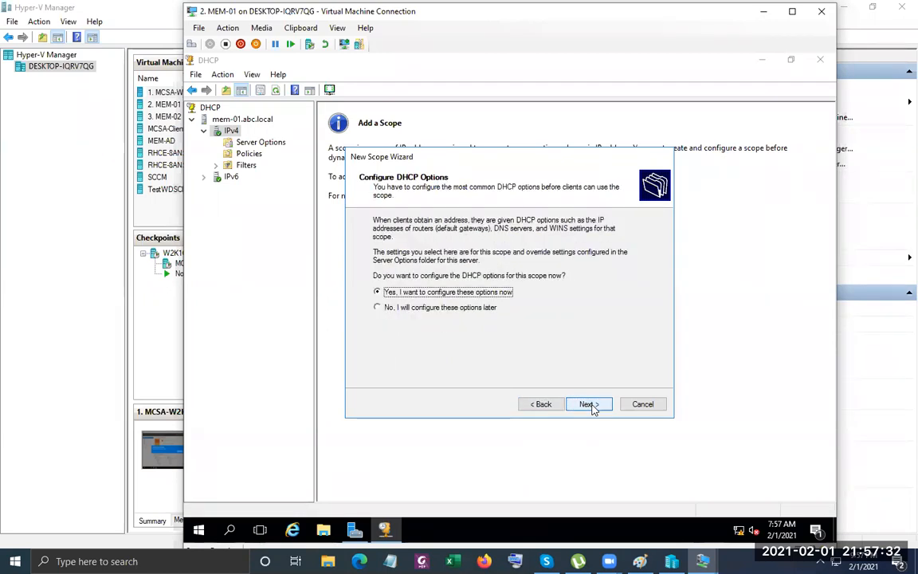
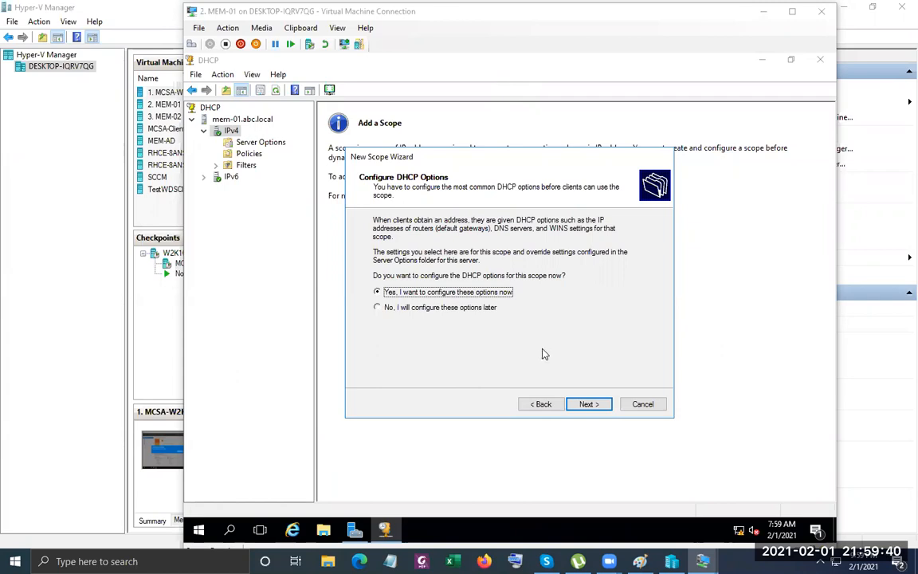
# Add 192.168.88.1 as the scope's default gateway and recheck the entry.
pyautogui.click(588, 403)
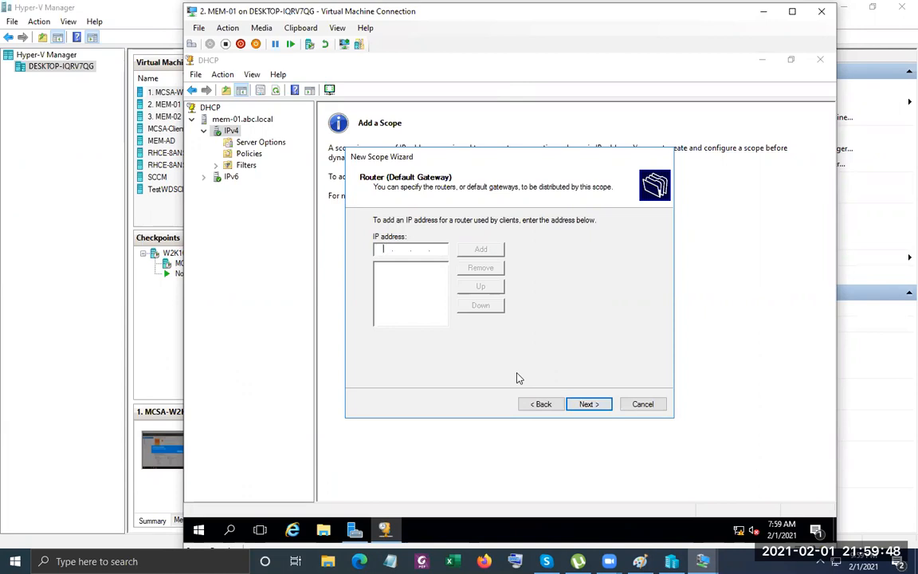
pyautogui.write('192 . 168 . 88 . 1')
pyautogui.click(481, 249)
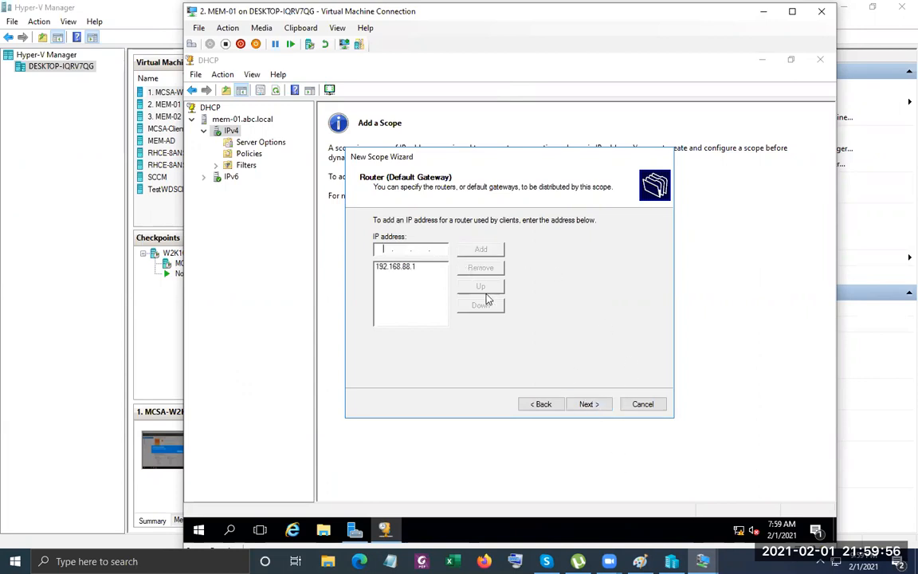
pyautogui.click(587, 404)
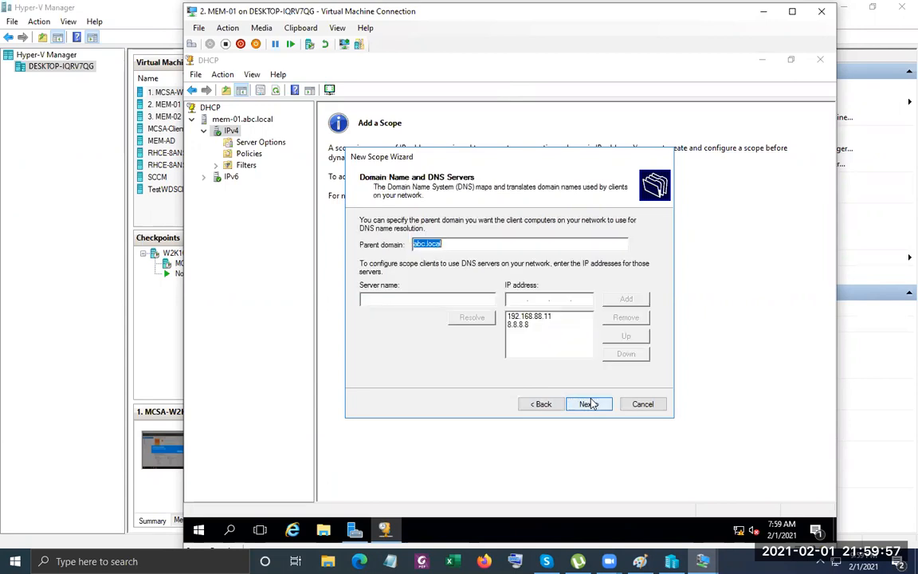
pyautogui.click(546, 407)
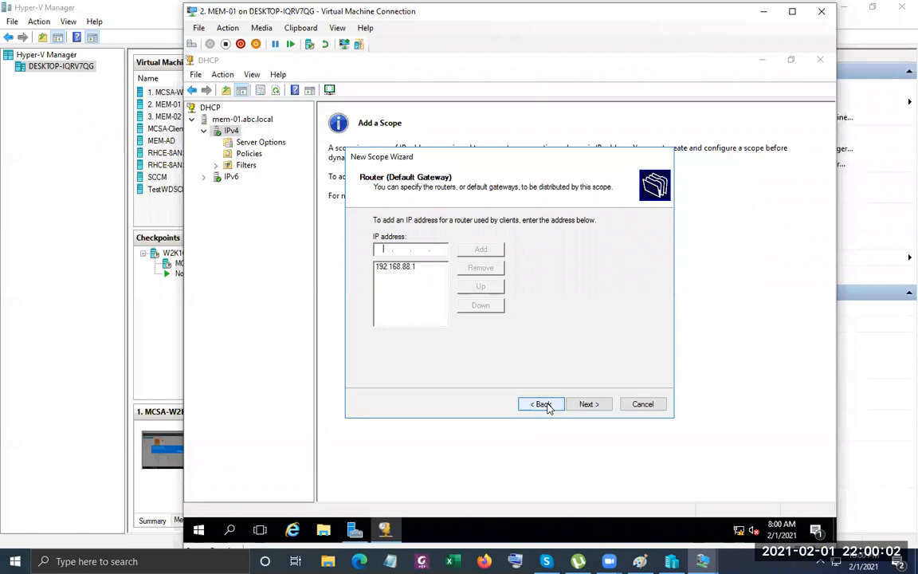
pyautogui.click(588, 404)
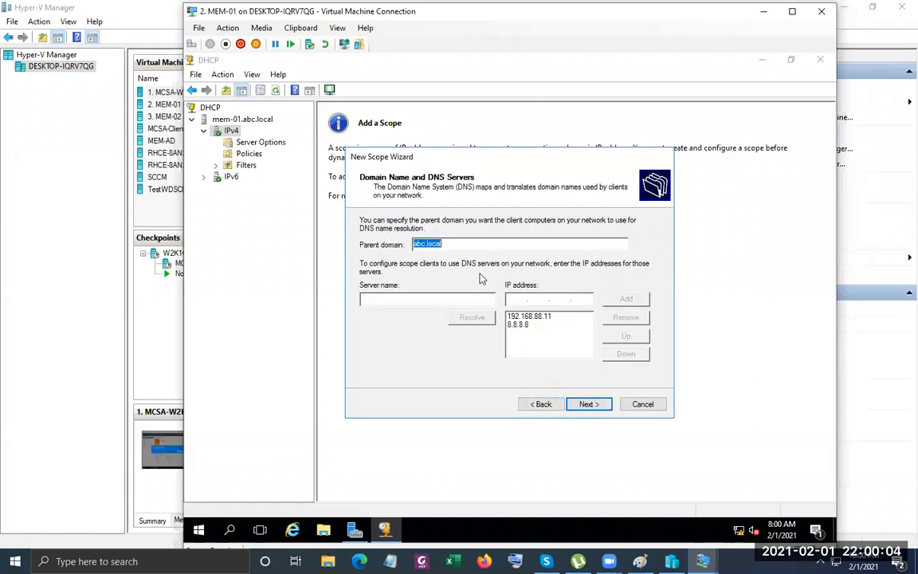
# Keep abc.local with DNS servers 192.168.88.11 and 8.8.8.8, skip WINS, activate now and finish.
pyautogui.click(460, 244)
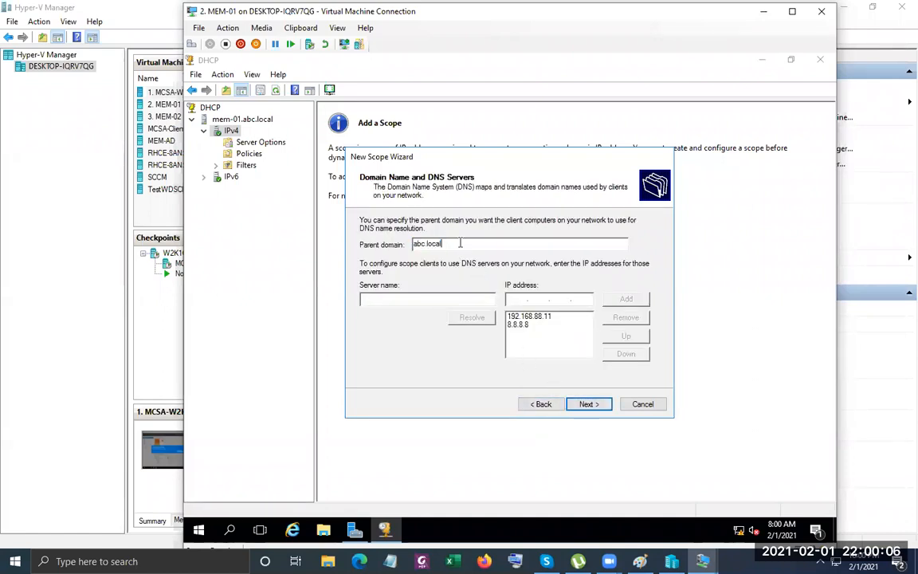
pyautogui.click(516, 325)
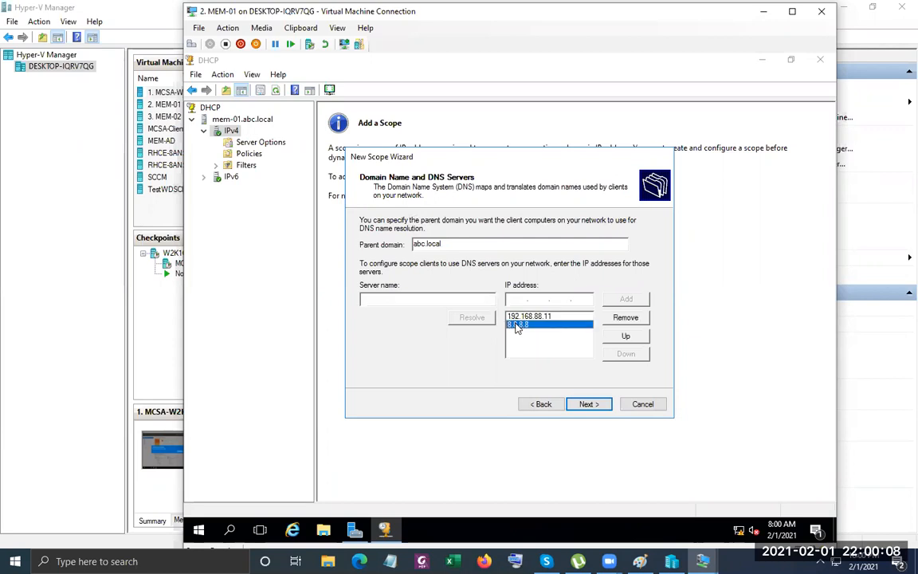
pyautogui.click(528, 317)
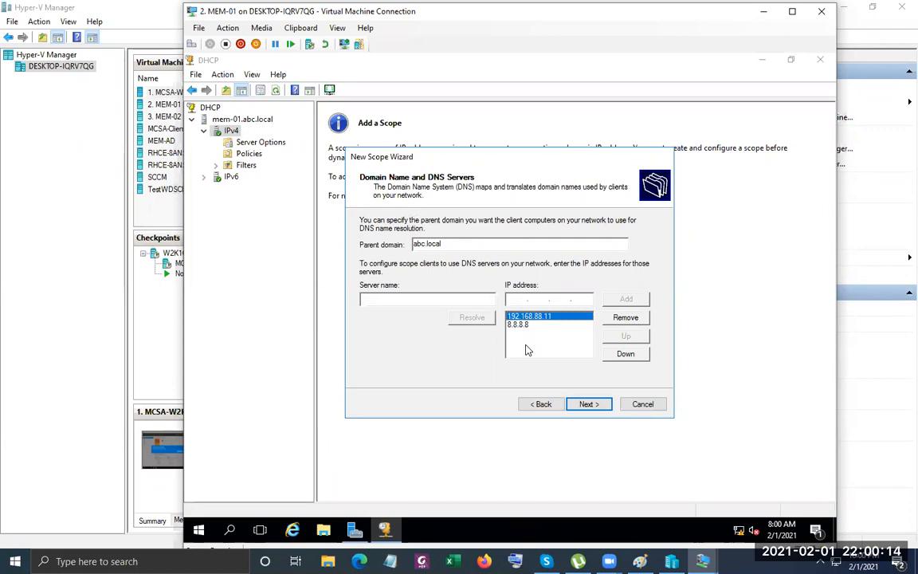
pyautogui.click(593, 405)
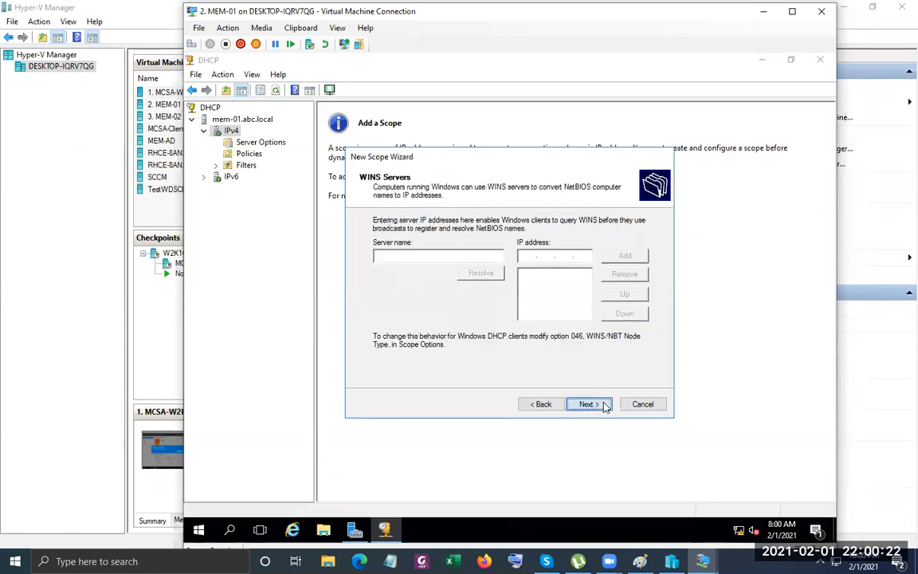
pyautogui.click(604, 404)
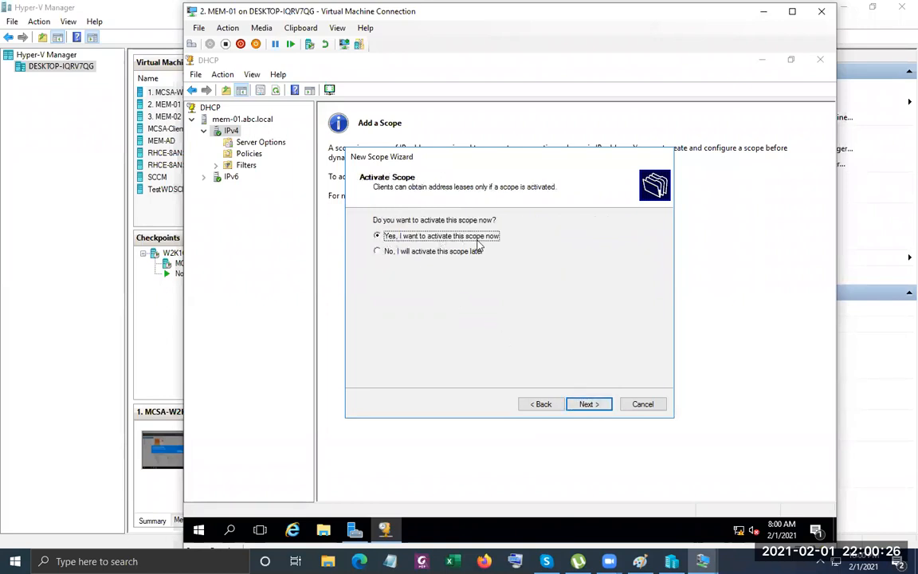
pyautogui.click(593, 408)
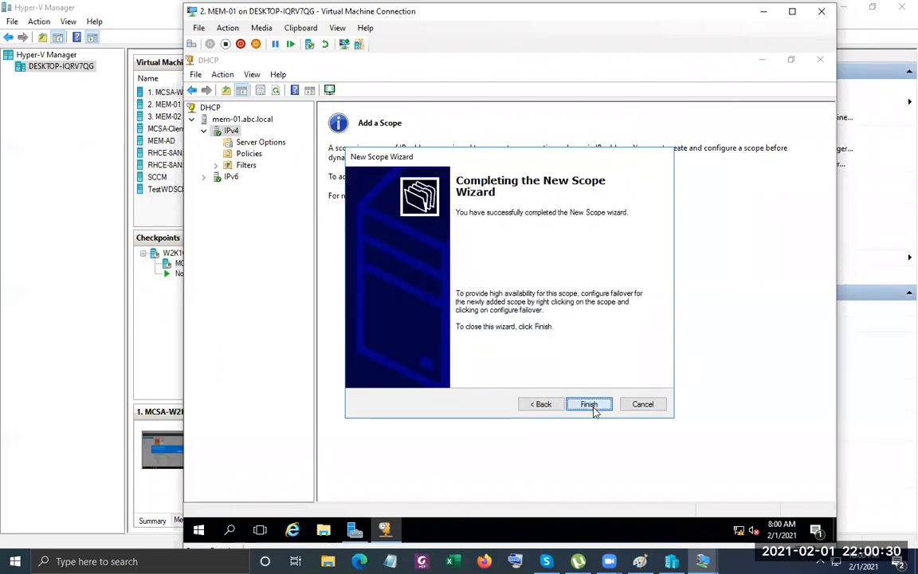
pyautogui.click(589, 405)
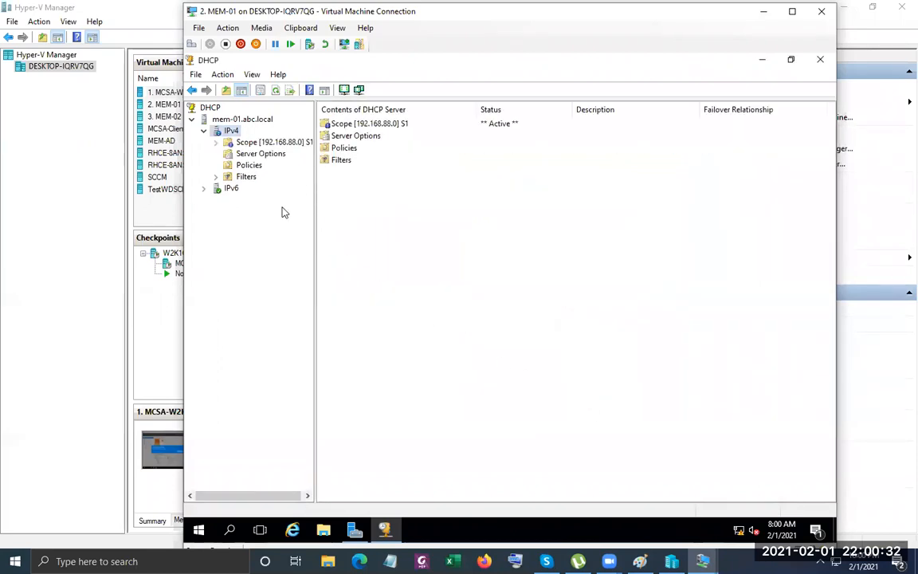
# Expand scope 192.168.88.0 and check its Address Pool and empty Address Leases.
pyautogui.click(266, 143)
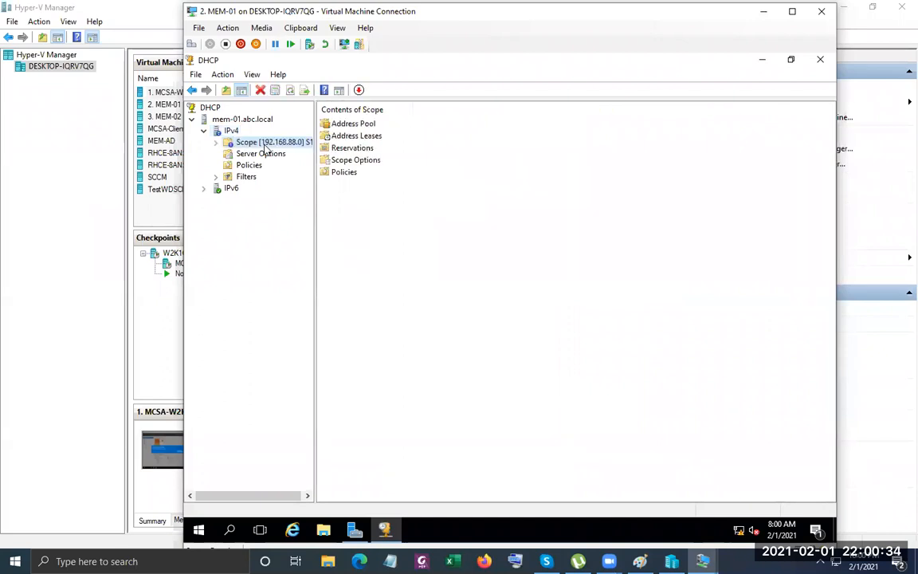
pyautogui.click(215, 143)
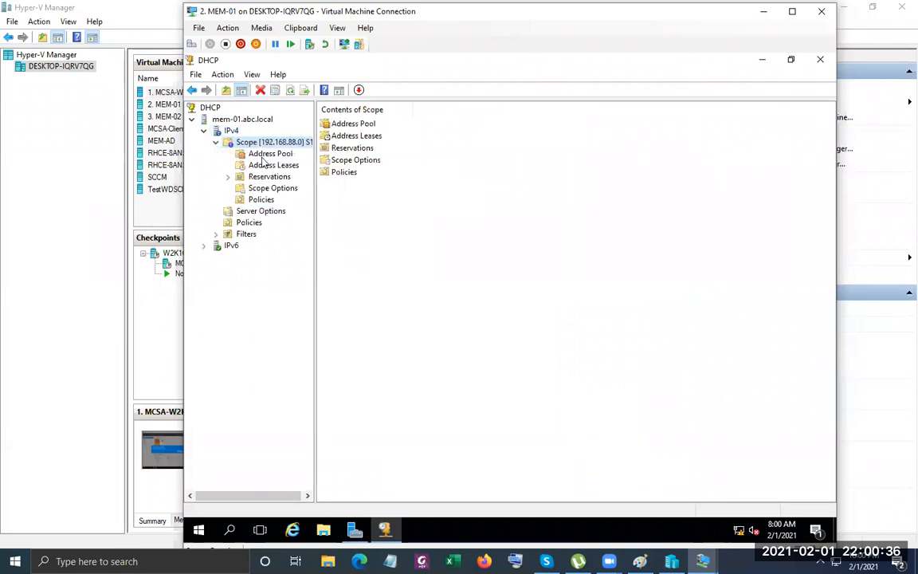
pyautogui.click(263, 154)
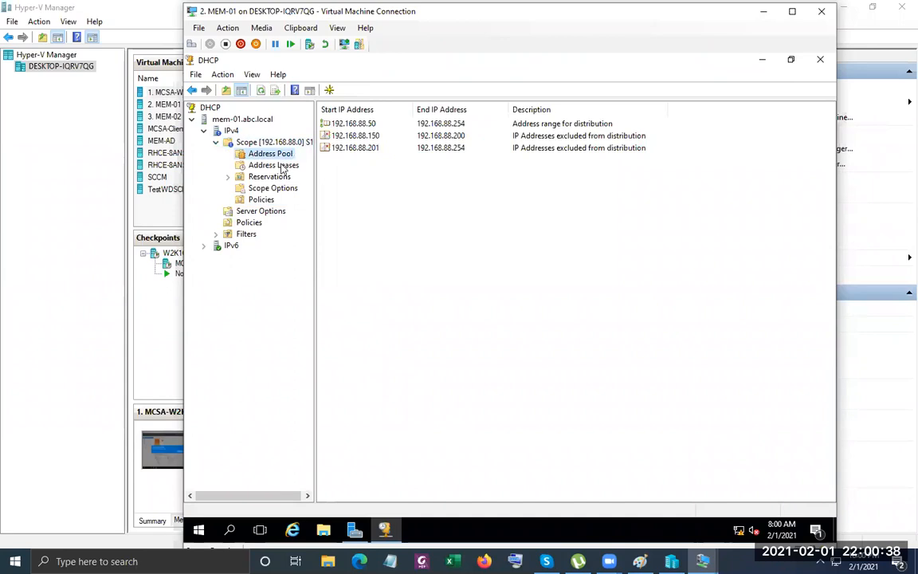
pyautogui.click(284, 164)
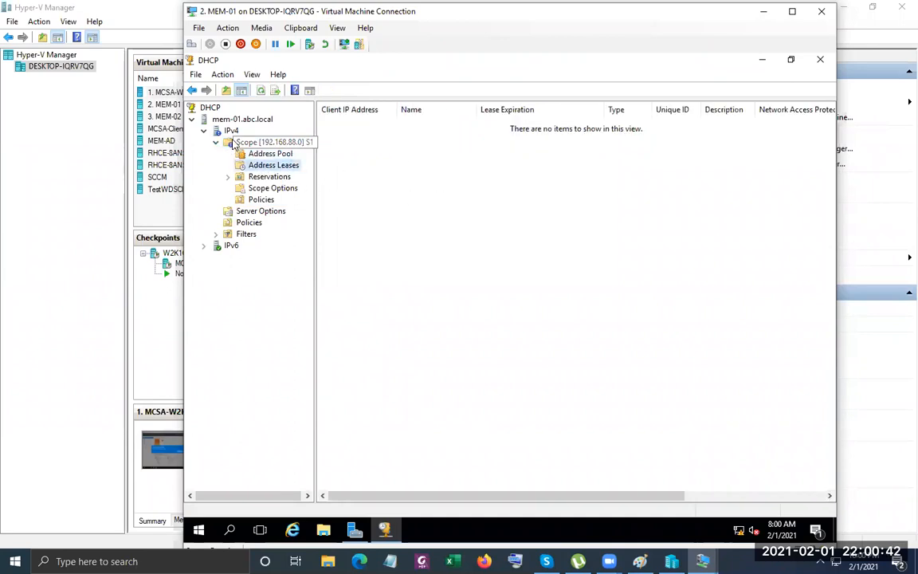
# Reconcile all IPv4 scopes, verify the database is consistent, then refresh IPv4.
pyautogui.rightClick(232, 131)
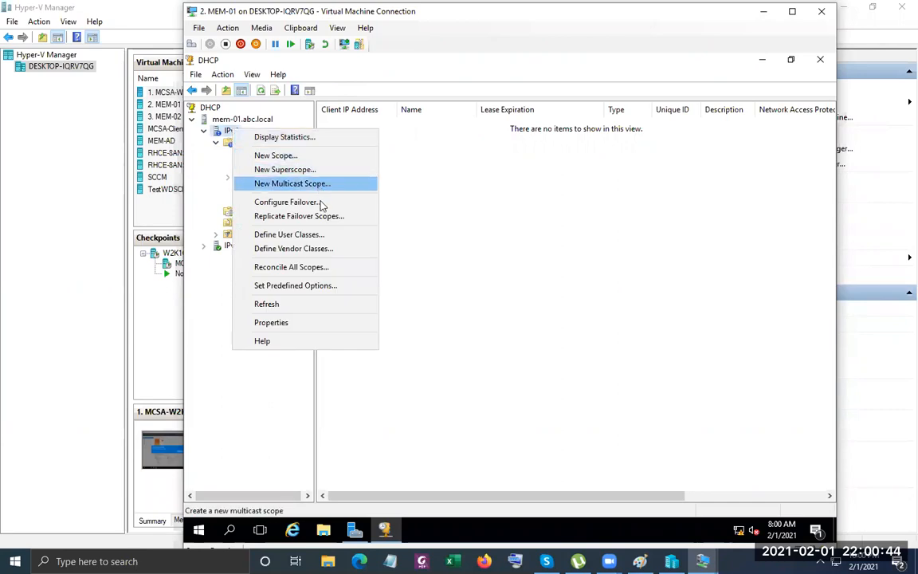
pyautogui.click(328, 268)
pyautogui.click(347, 296)
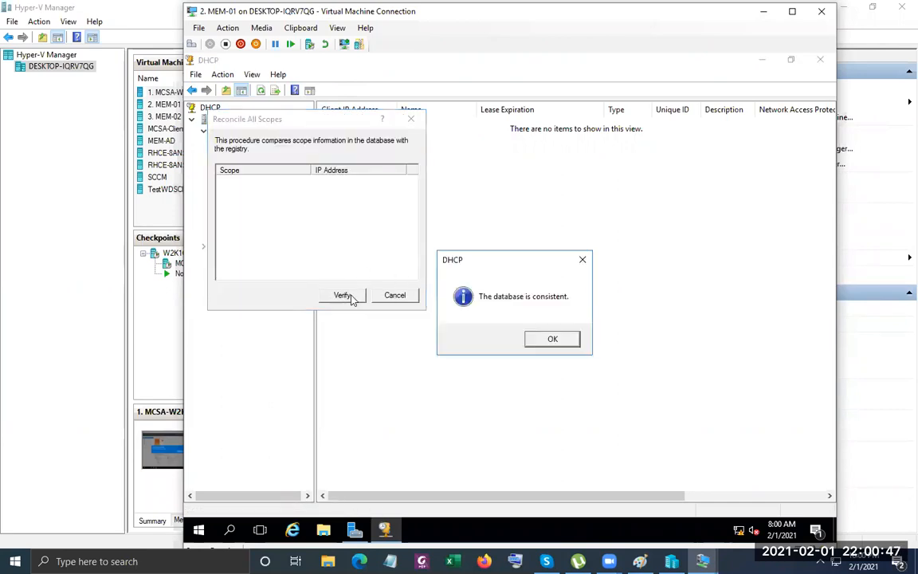
pyautogui.click(567, 342)
pyautogui.click(392, 295)
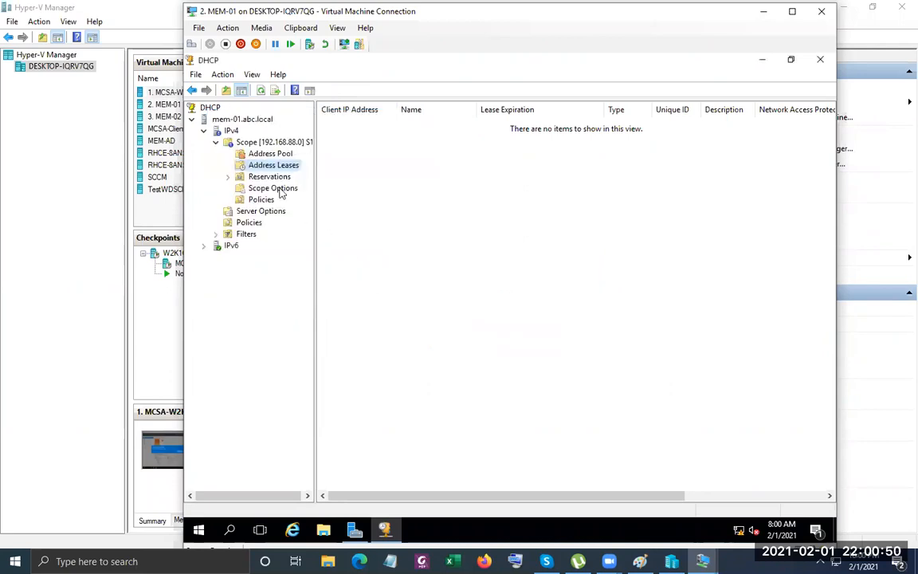
pyautogui.rightClick(231, 133)
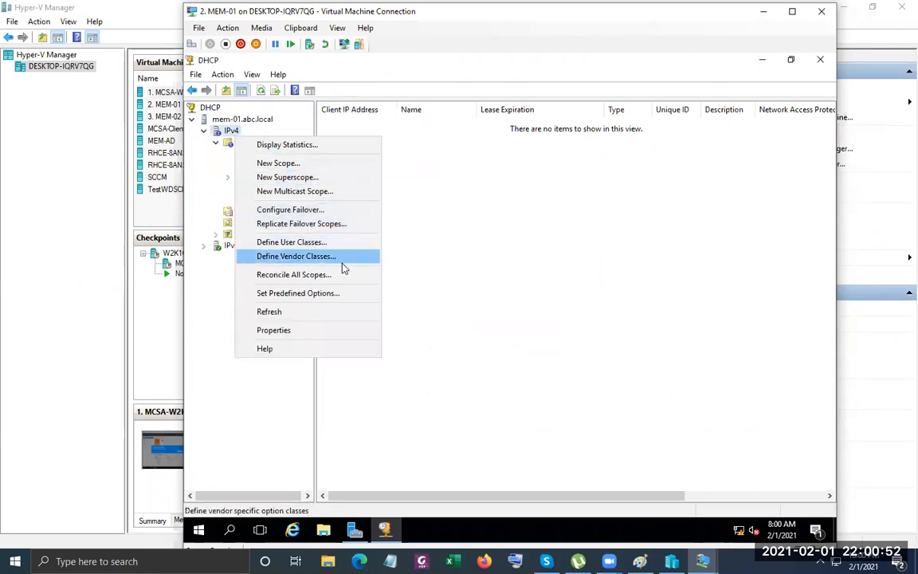
pyautogui.click(323, 312)
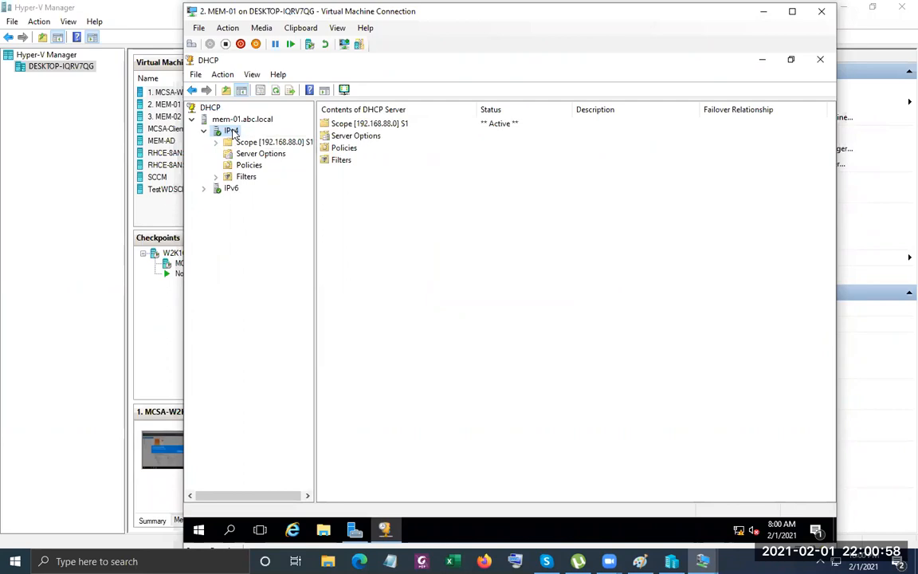
pyautogui.rightClick(233, 120)
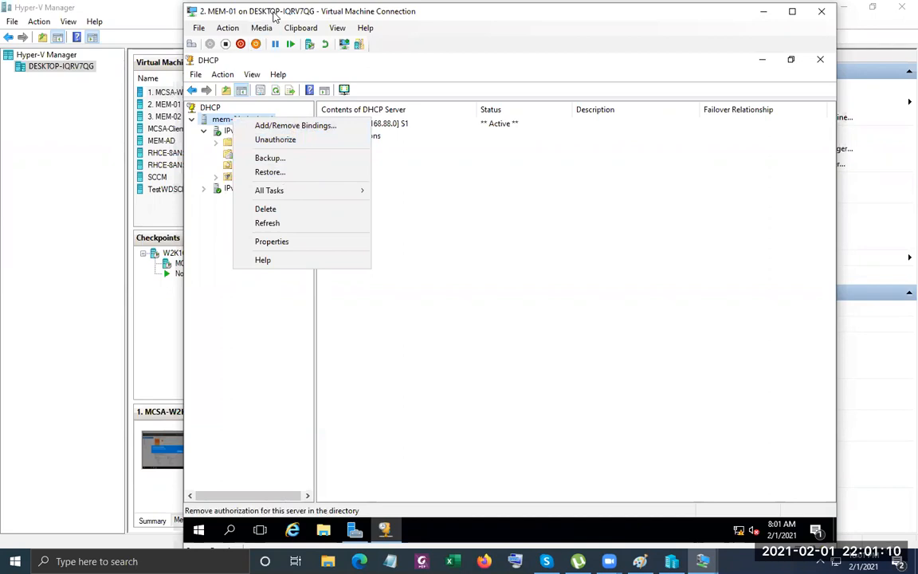
pyautogui.moveTo(275, 16); pyautogui.dragTo(359, 21)
# Expand Scope [192.168.88.0] S1 and view its Address Pool and Address Leases.
pyautogui.click(577, 95)
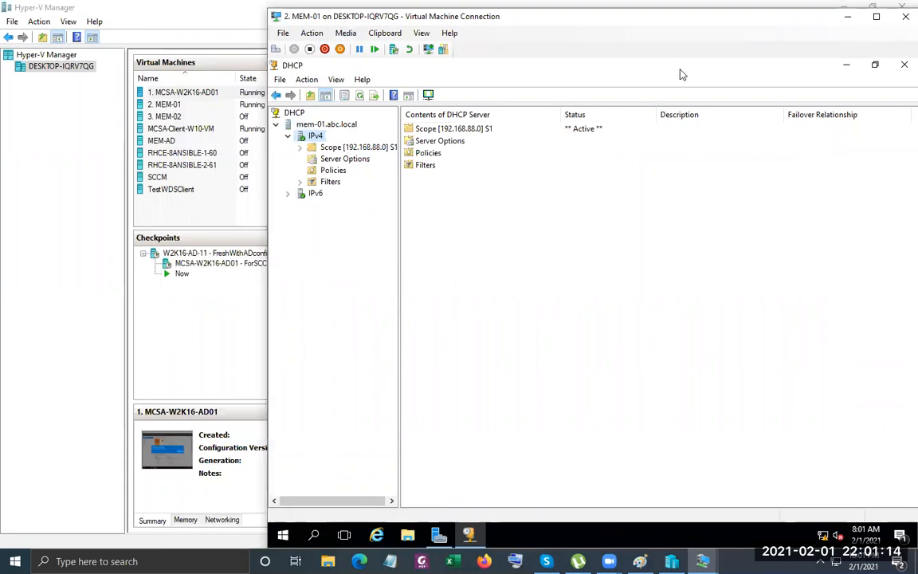
pyautogui.moveTo(681, 16); pyautogui.dragTo(545, 8)
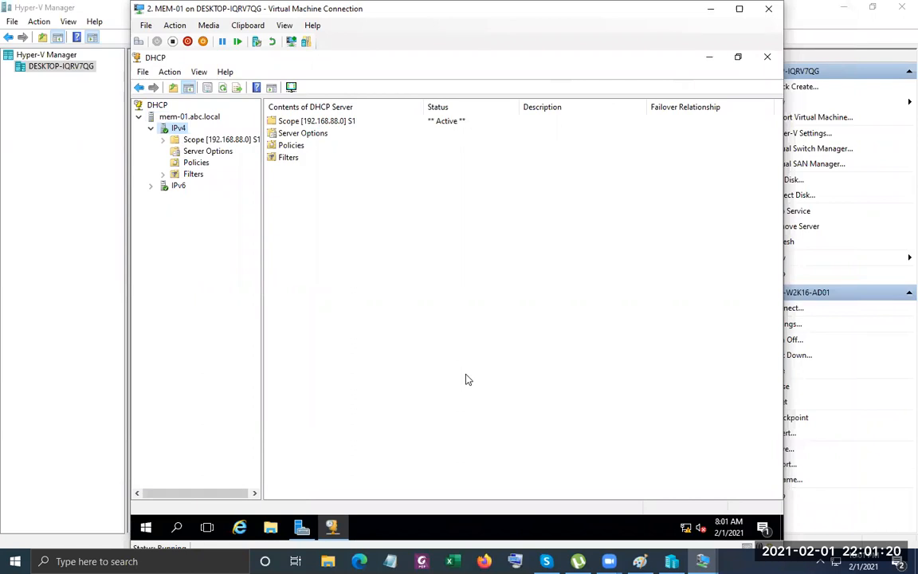
pyautogui.click(164, 140)
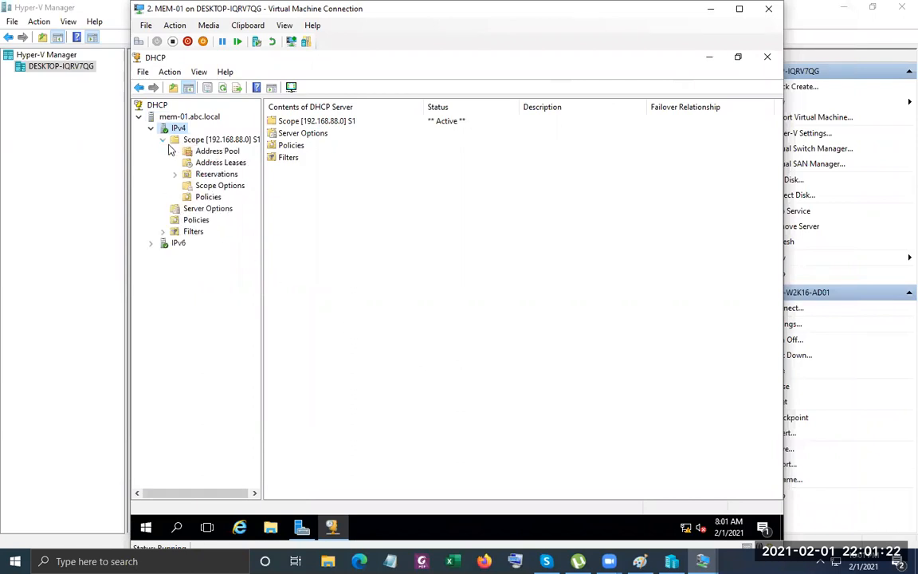
pyautogui.click(217, 151)
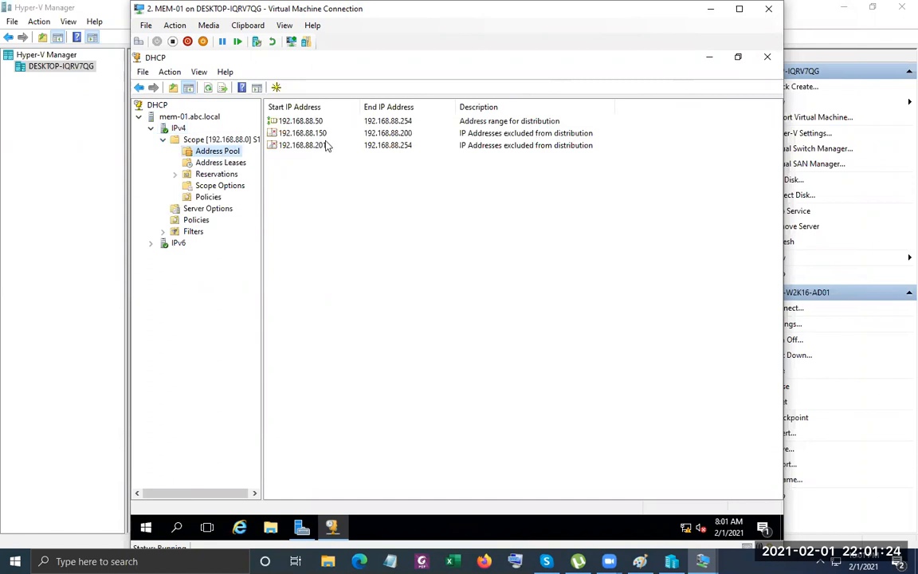
pyautogui.click(234, 163)
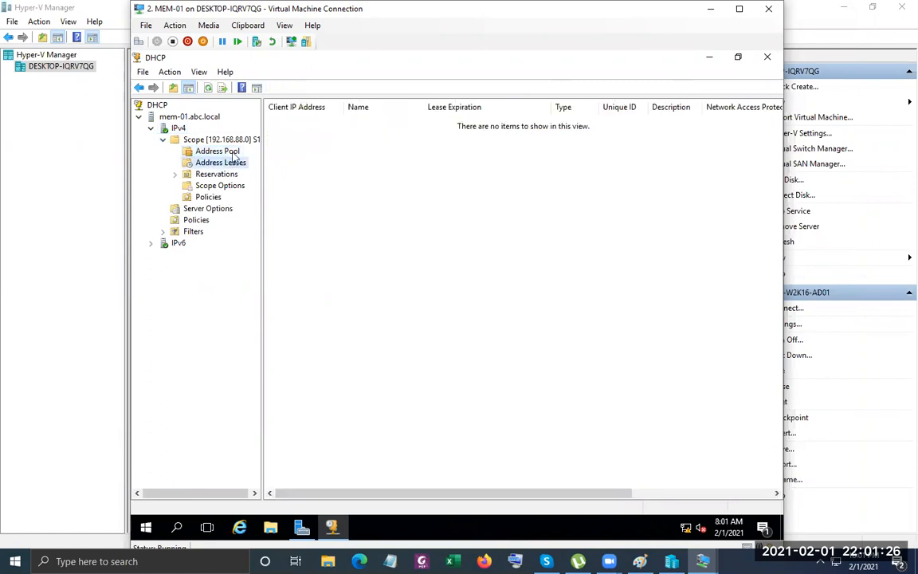
pyautogui.click(214, 151)
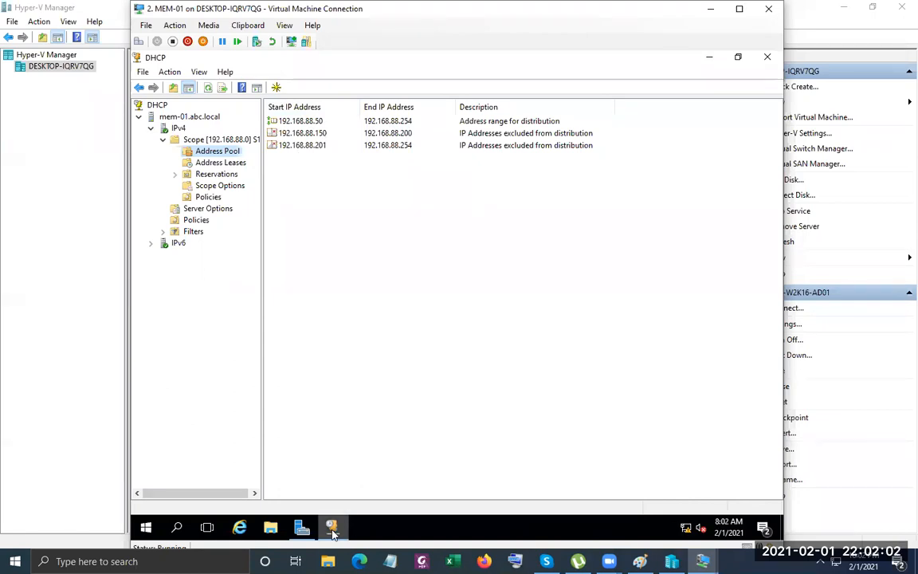
# On the client VM, try signing in as Other user Administrator with the password, which fails.
pyautogui.moveTo(702, 561)
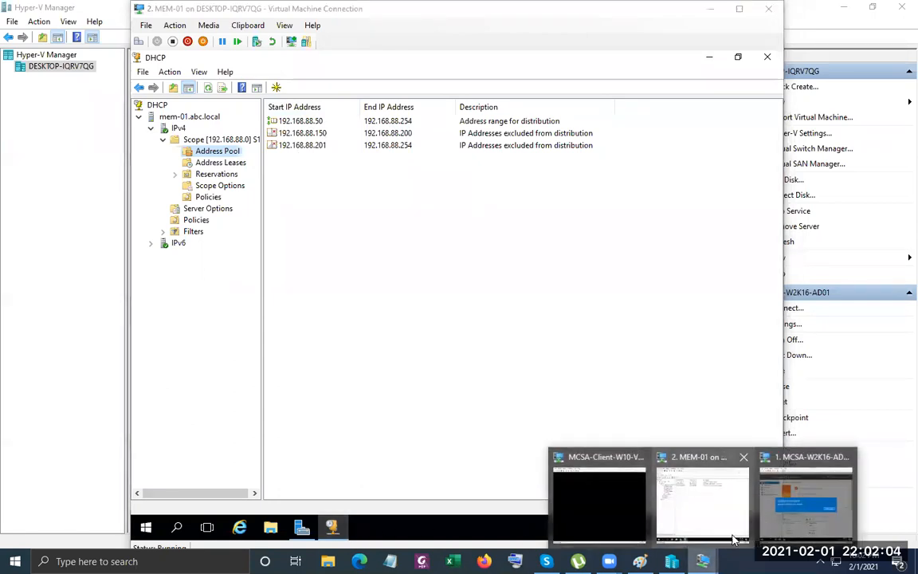
pyautogui.click(578, 506)
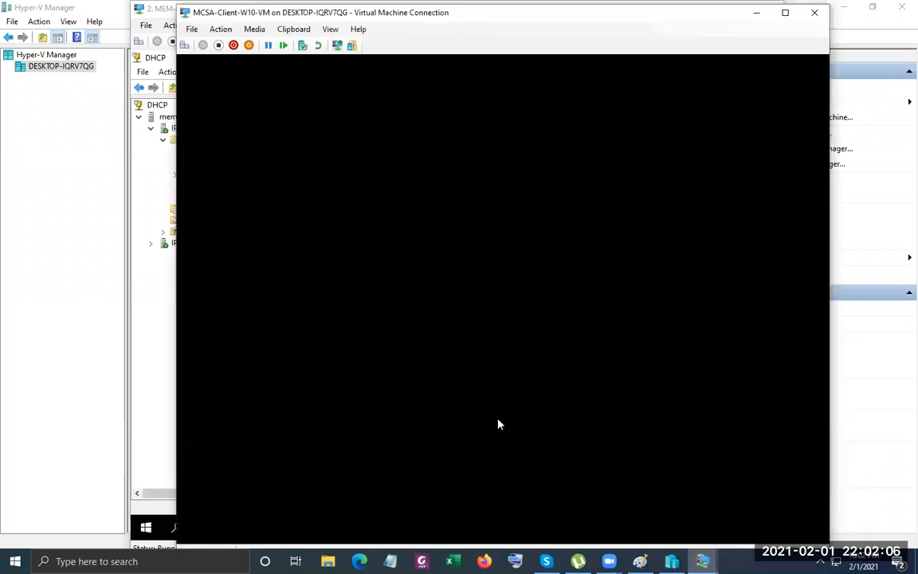
pyautogui.click(377, 305)
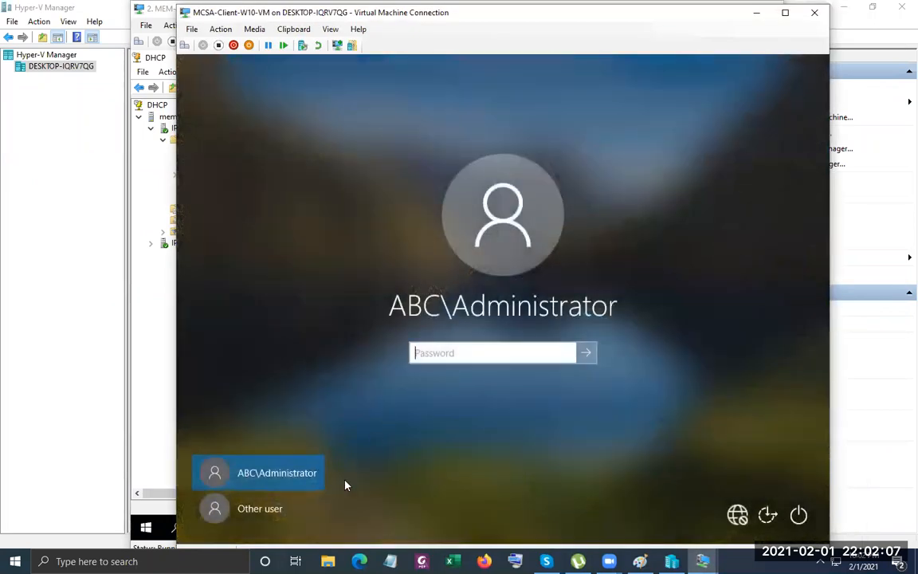
pyautogui.click(275, 509)
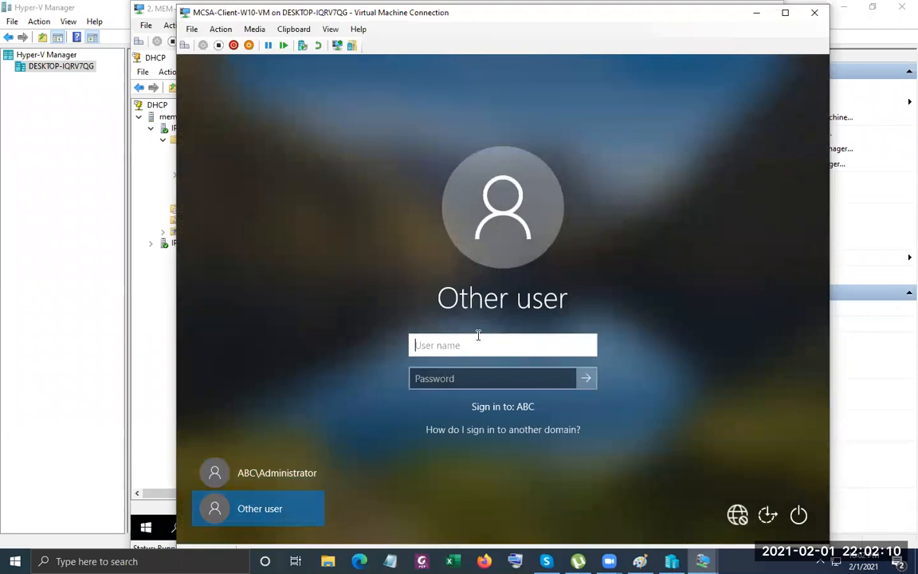
pyautogui.write('A')
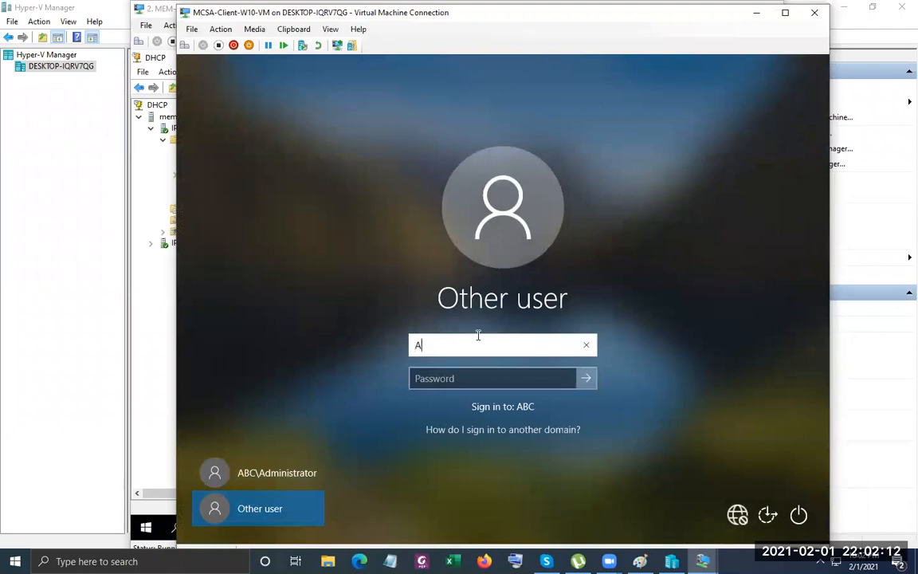
pyautogui.write('dministrator')
pyautogui.press('Tab')
pyautogui.write('Pa$$w')
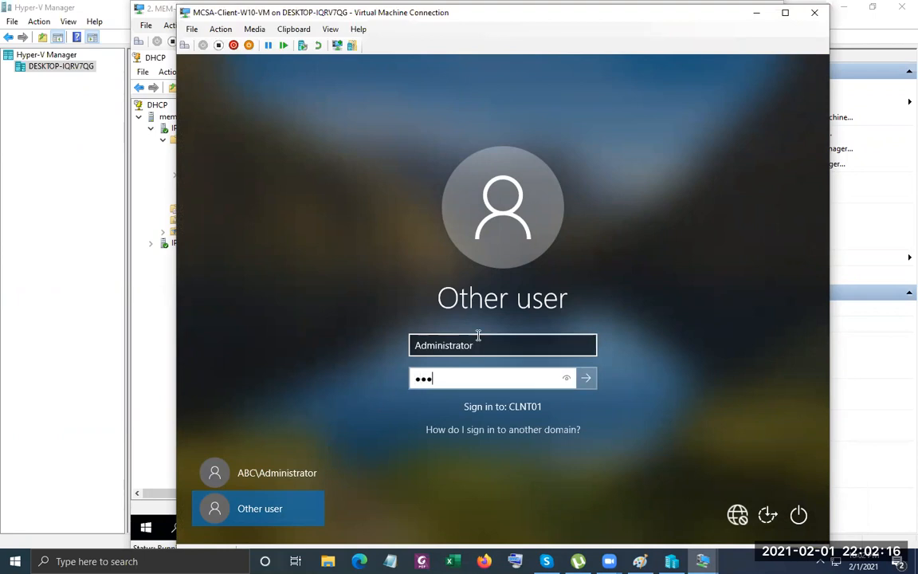
pyautogui.write('0rd')
pyautogui.press('Return')
pyautogui.click(505, 380)
pyautogui.write('Pa$$w0rd')
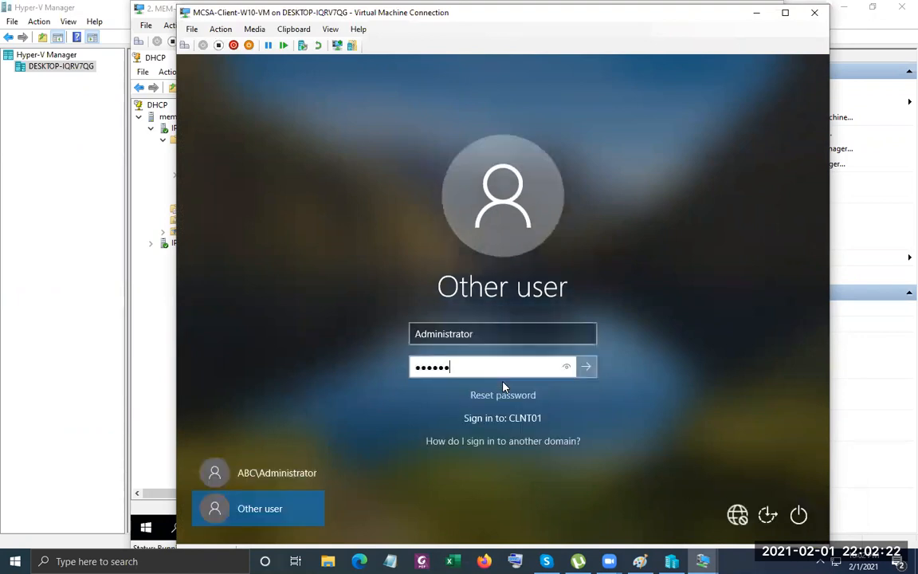
pyautogui.press('Return')
pyautogui.click(503, 386)
# Try the local test account, then sign in as ABC\Administrator with the domain password.
pyautogui.doubleClick(502, 331)
pyautogui.write('test')
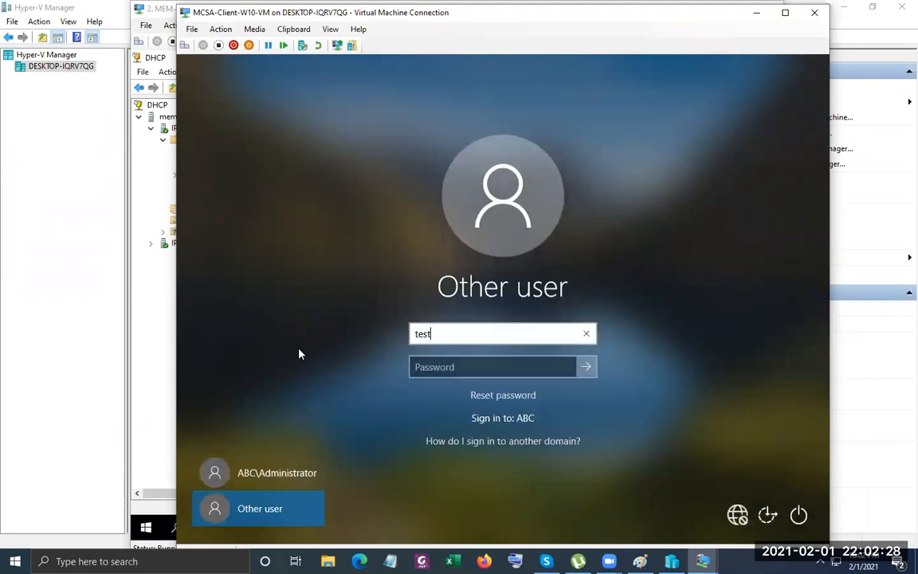
pyautogui.press('Tab')
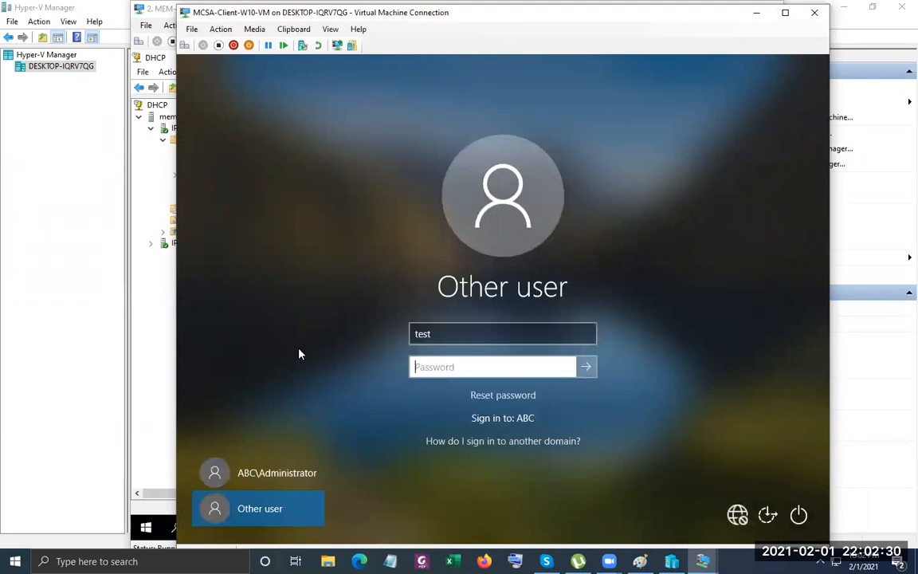
pyautogui.write('Pa$$w0rd')
pyautogui.press('Return')
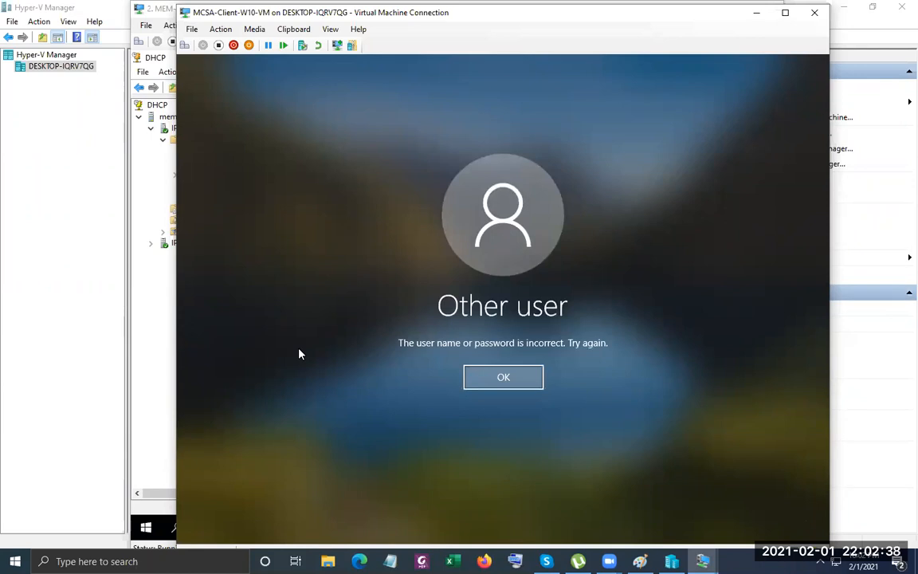
pyautogui.click(508, 379)
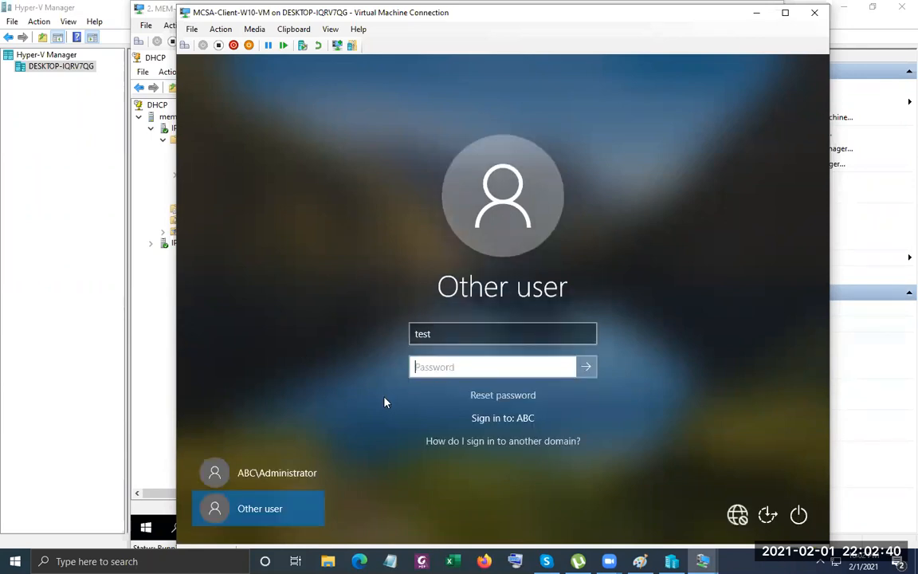
pyautogui.click(269, 470)
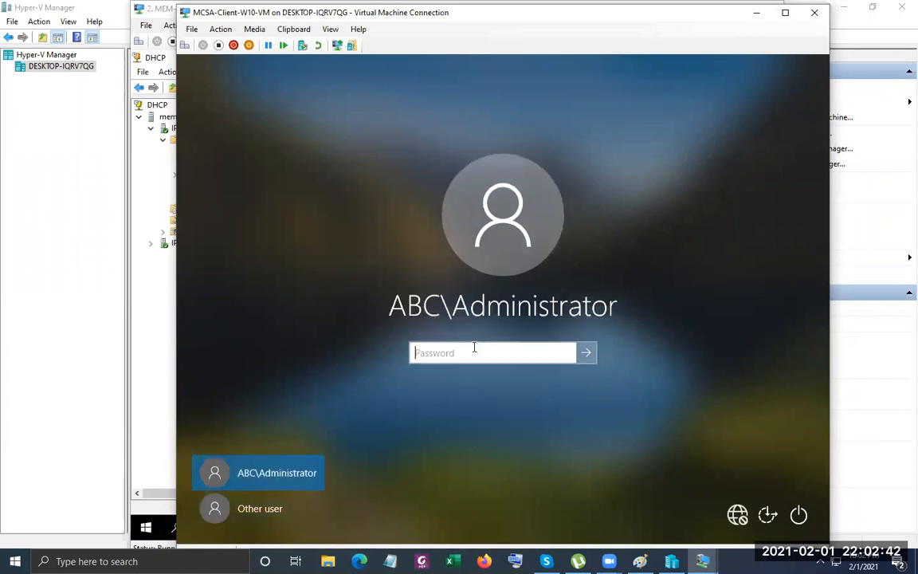
pyautogui.write('Pa$$w0rd')
pyautogui.press('Return')
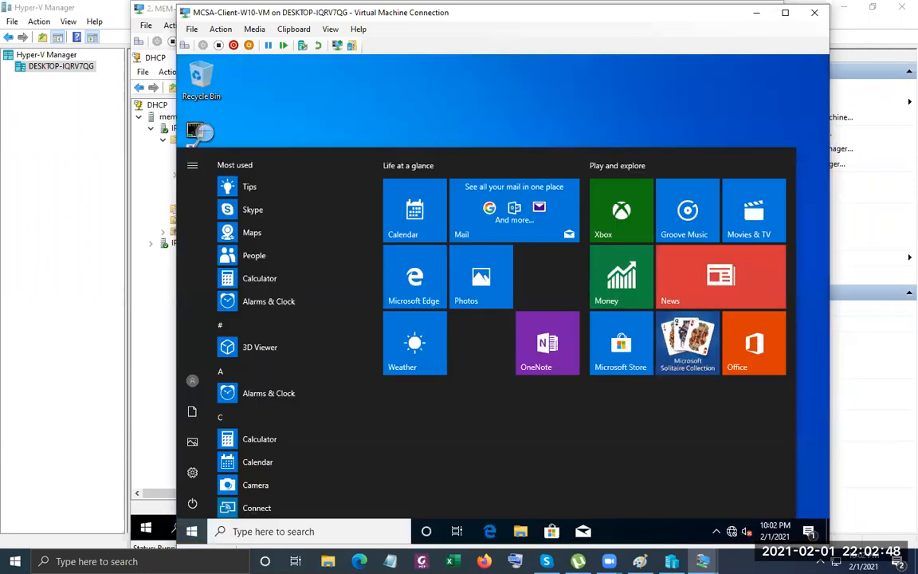
# From This PC Properties, open CLNT01's name/membership change dialog and select Workgroup.
pyautogui.click(521, 531)
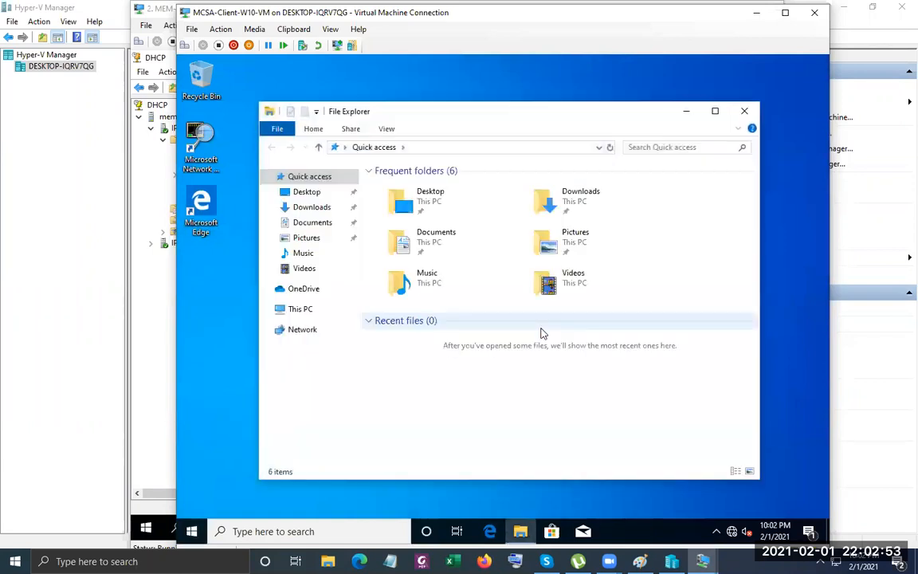
pyautogui.rightClick(305, 309)
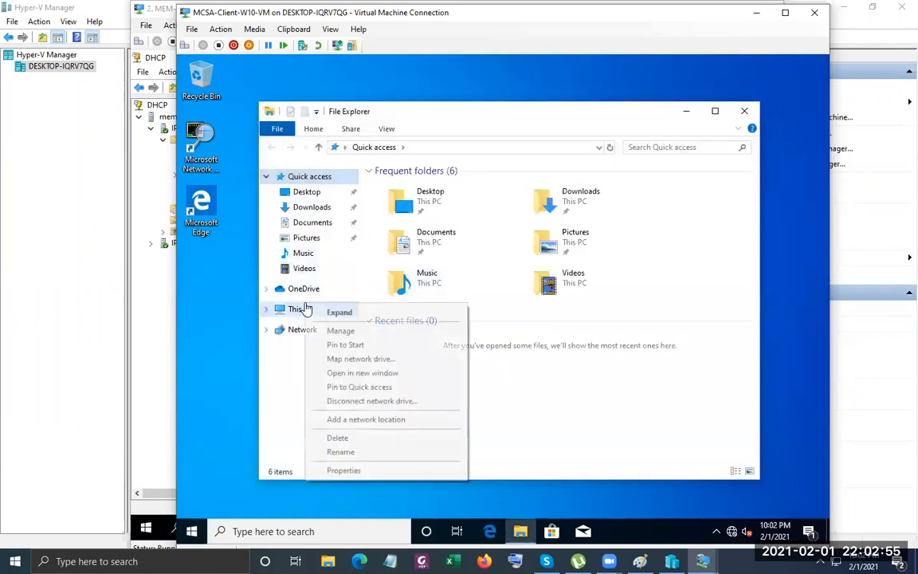
pyautogui.click(360, 470)
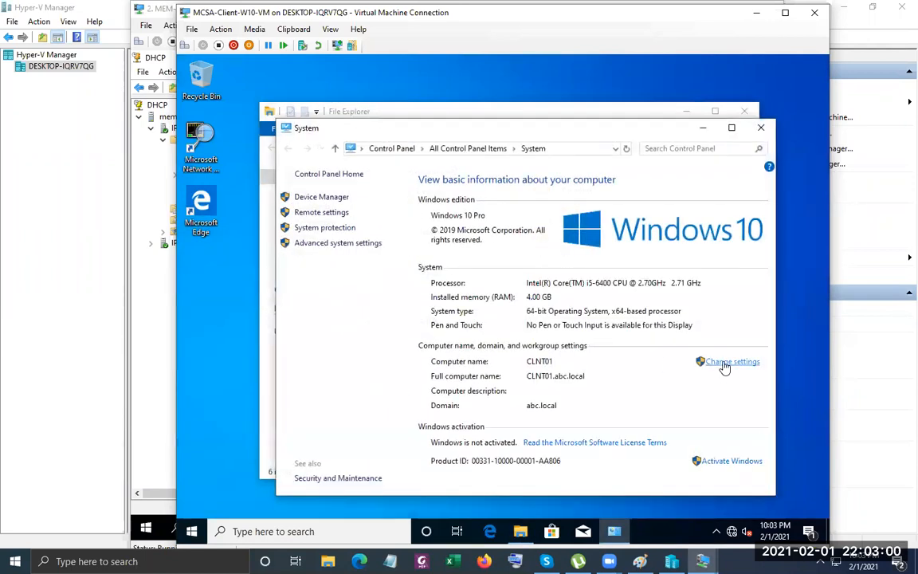
pyautogui.click(725, 364)
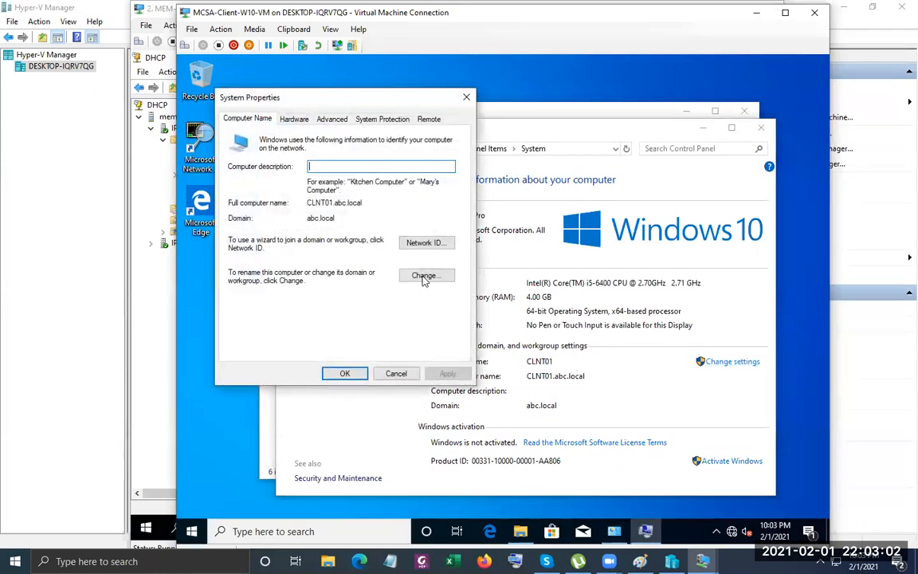
pyautogui.click(424, 276)
pyautogui.click(240, 298)
pyautogui.click(273, 311)
# Join workgroup W, authorising removal from abc.local with the domain administrator credentials.
pyautogui.write('W')
pyautogui.click(342, 341)
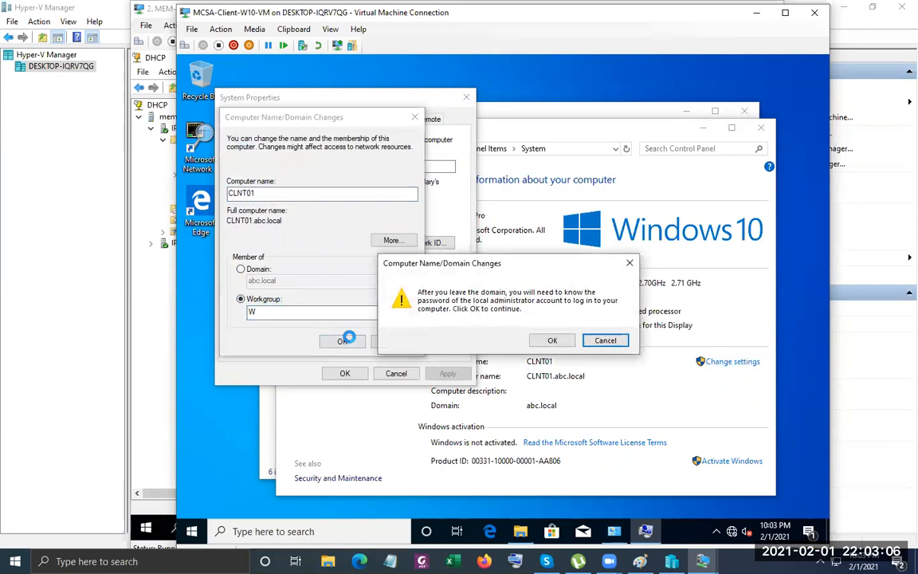
pyautogui.click(553, 341)
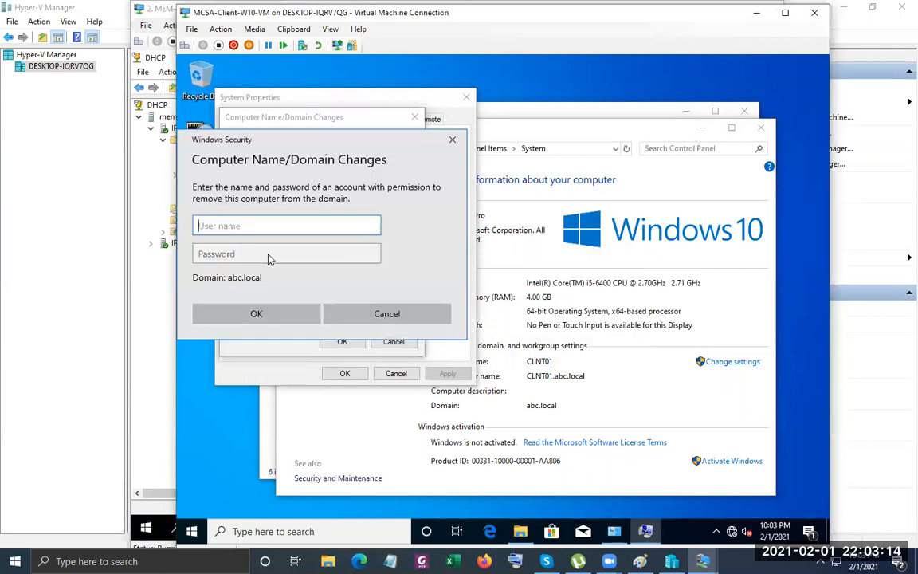
pyautogui.write('administrator')
pyautogui.press('Tab')
pyautogui.write('Pa•••••••')
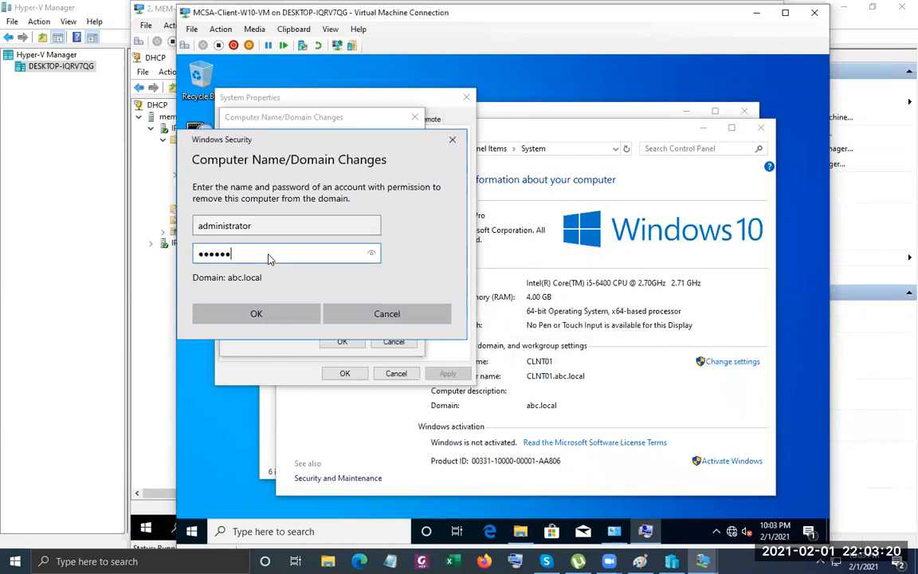
pyautogui.press('Return')
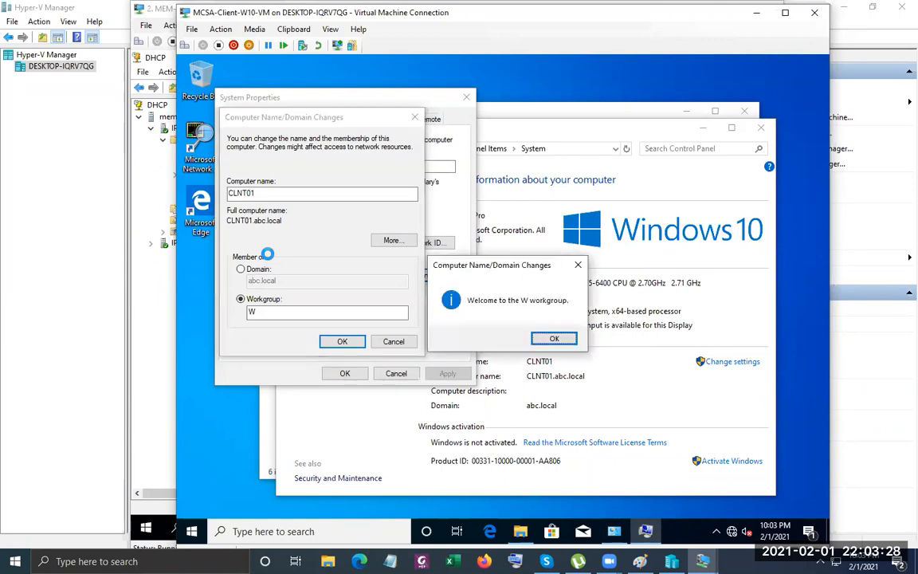
pyautogui.click(554, 338)
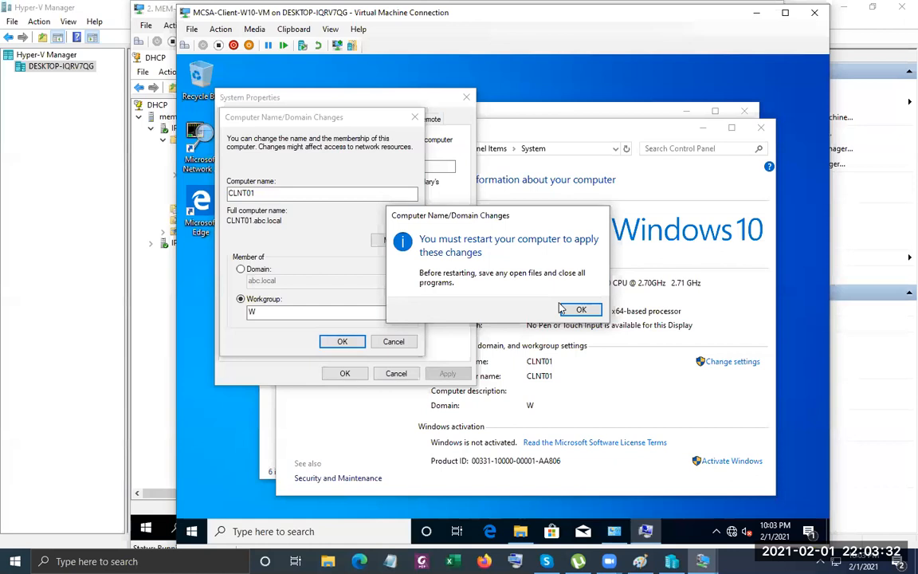
pyautogui.click(580, 310)
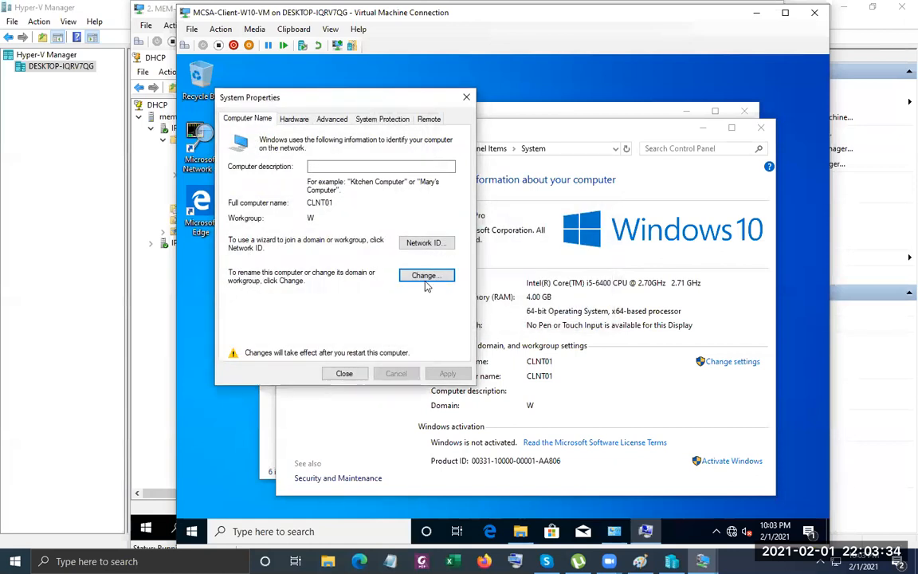
# Begin renaming to CL1 and rejoining abc.local, then cancel and close System Properties.
pyautogui.click(422, 275)
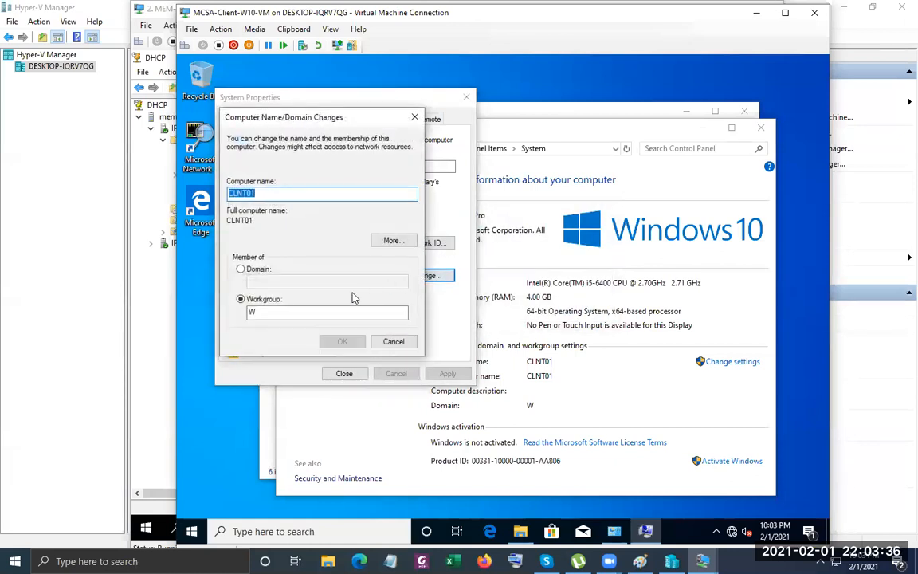
pyautogui.click(275, 192)
pyautogui.press('BackSpace')
pyautogui.press('BackSpace')
pyautogui.press('BackSpace')
pyautogui.press('BackSpace')
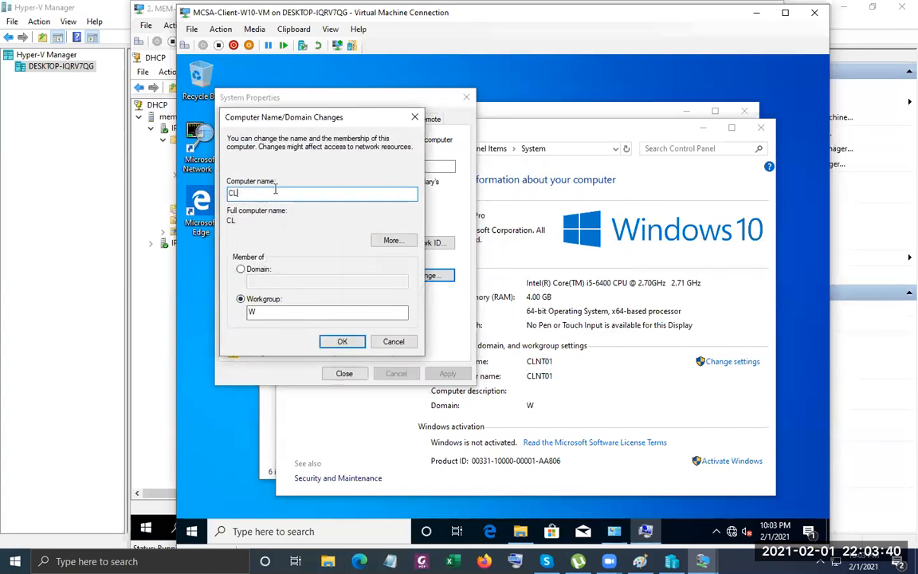
pyautogui.write('1')
pyautogui.click(271, 300)
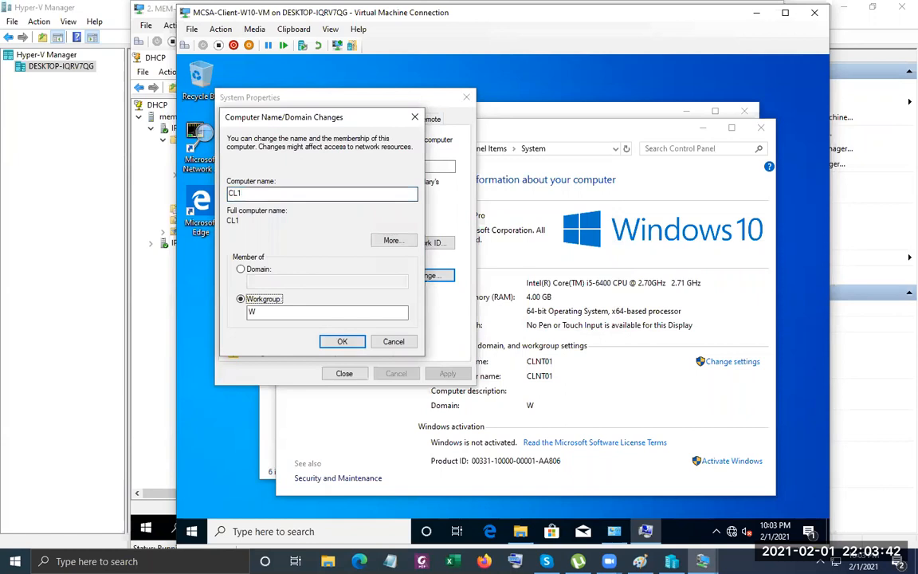
pyautogui.hotkey('shift', 'Tab')
pyautogui.press('Tab')
pyautogui.press('Up')
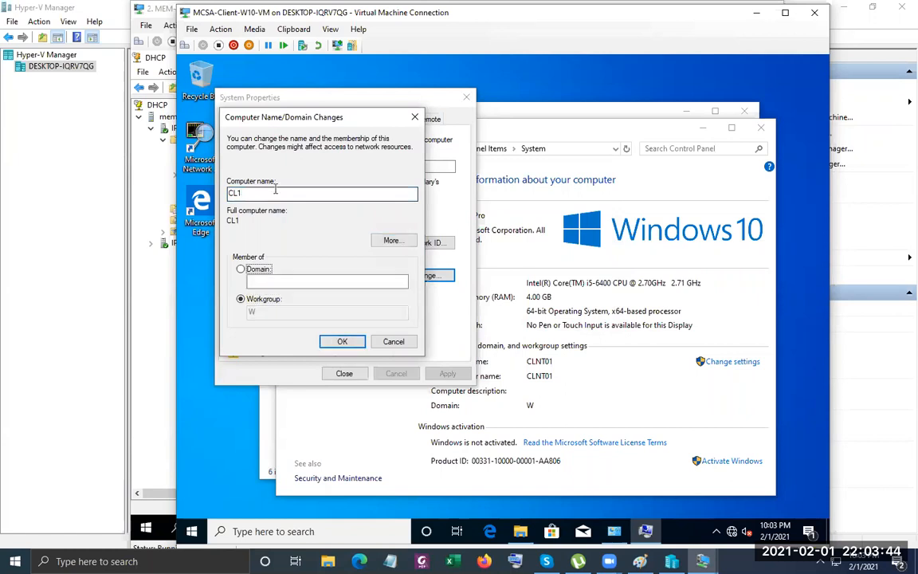
pyautogui.press('Tab')
pyautogui.write('abc.loc')
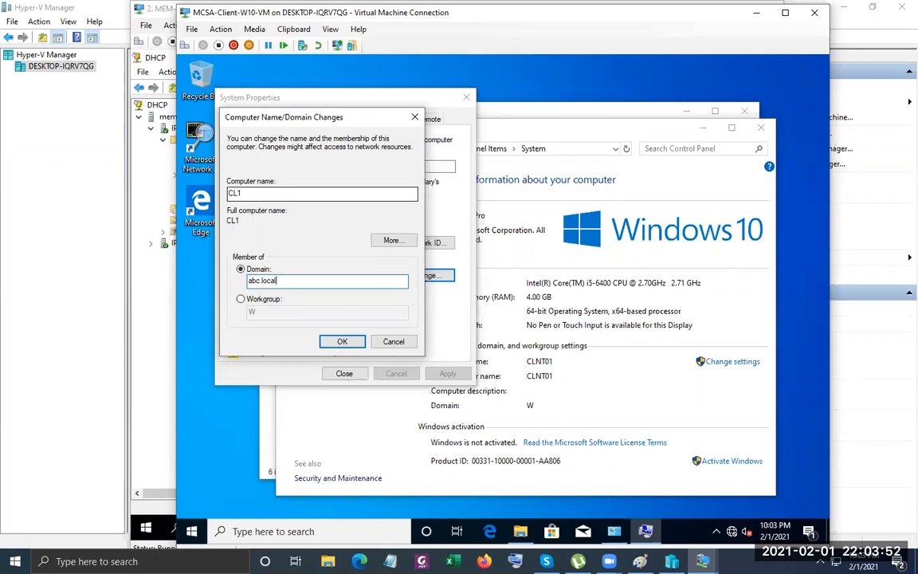
pyautogui.click(400, 344)
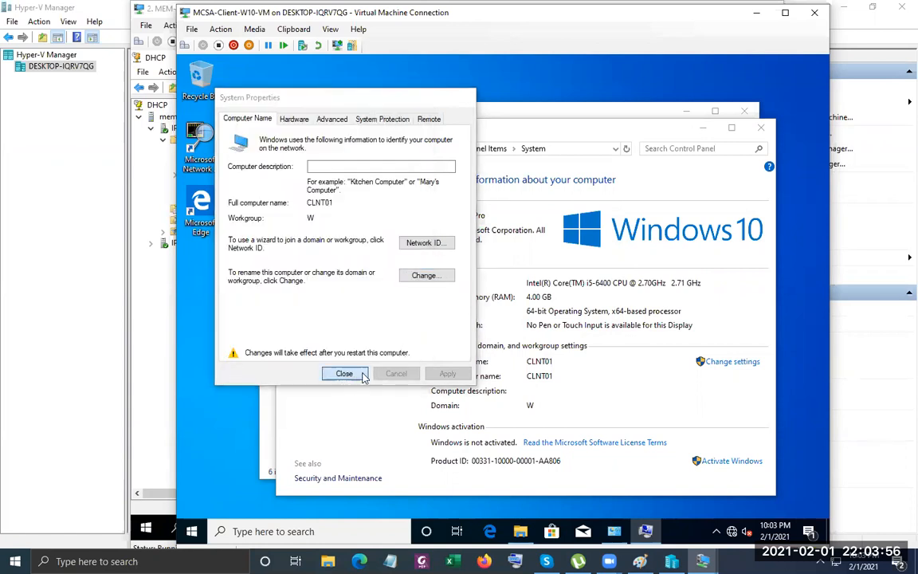
pyautogui.click(344, 373)
# Postpone the restart and open Computer Management from This PC.
pyautogui.click(558, 307)
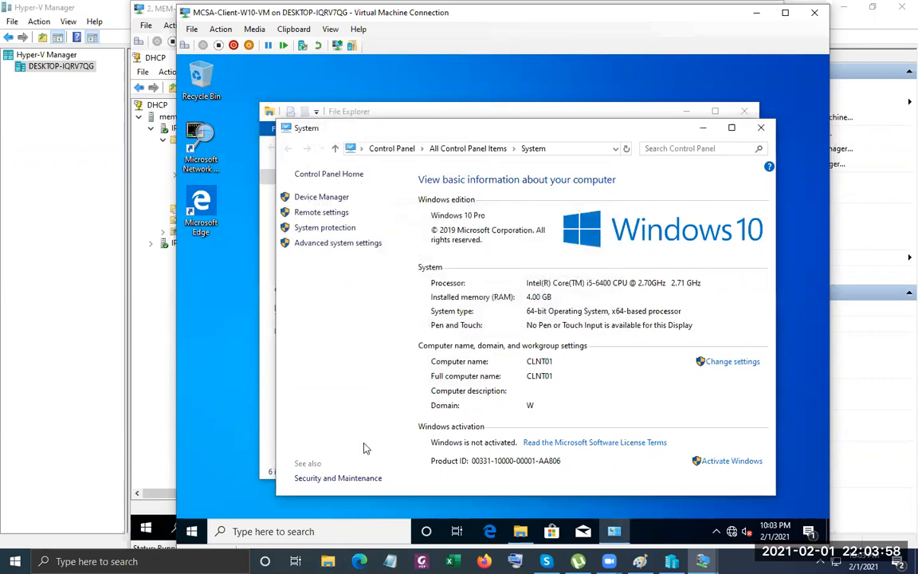
pyautogui.click(519, 532)
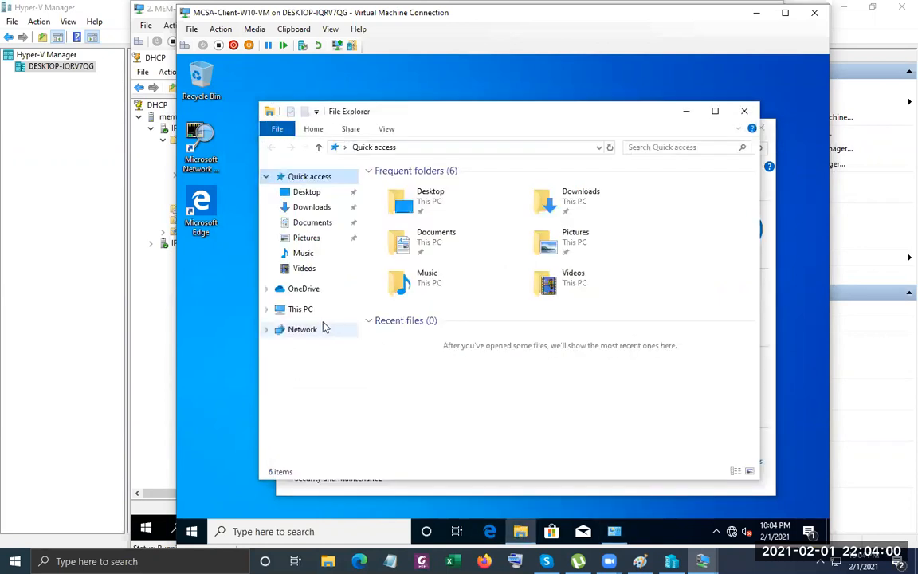
pyautogui.rightClick(301, 311)
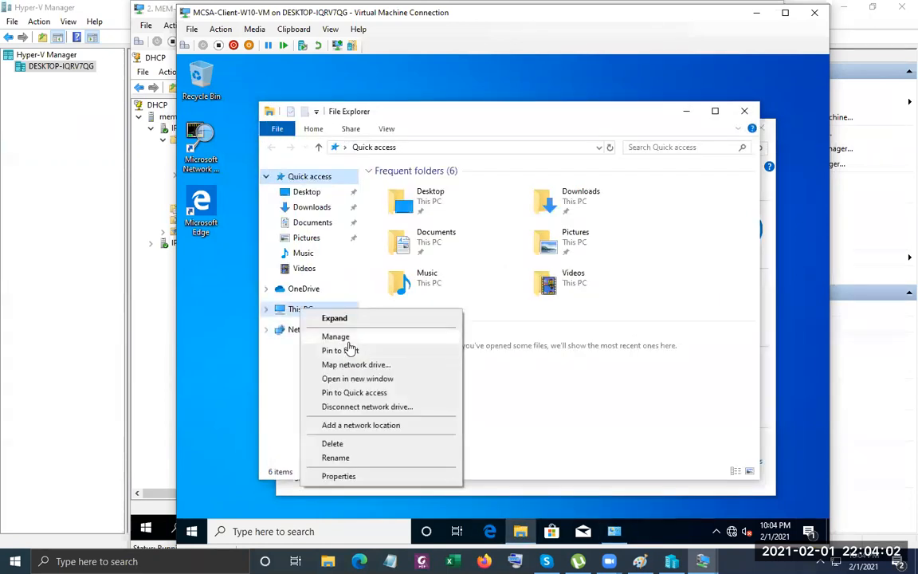
pyautogui.click(348, 347)
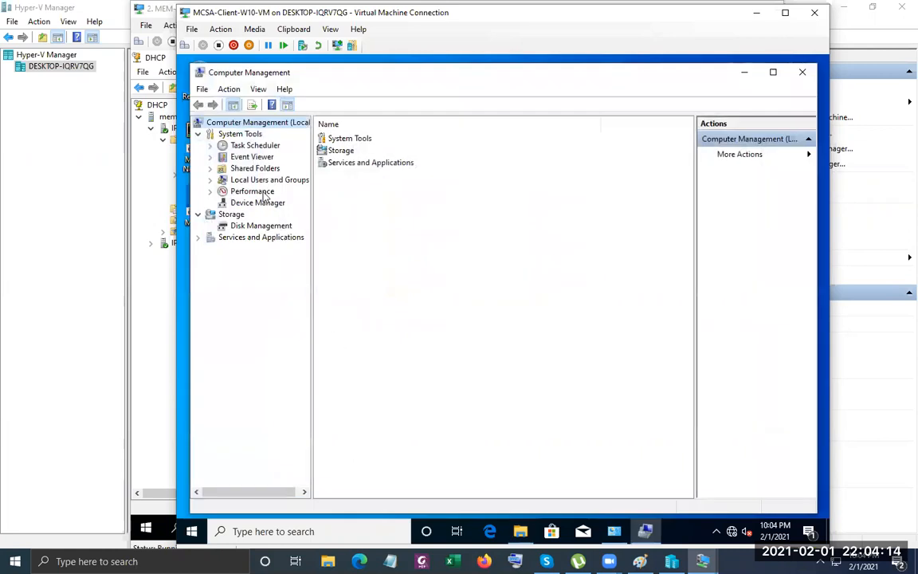
# Set a new password for the local test user, then close Computer Management.
pyautogui.doubleClick(261, 181)
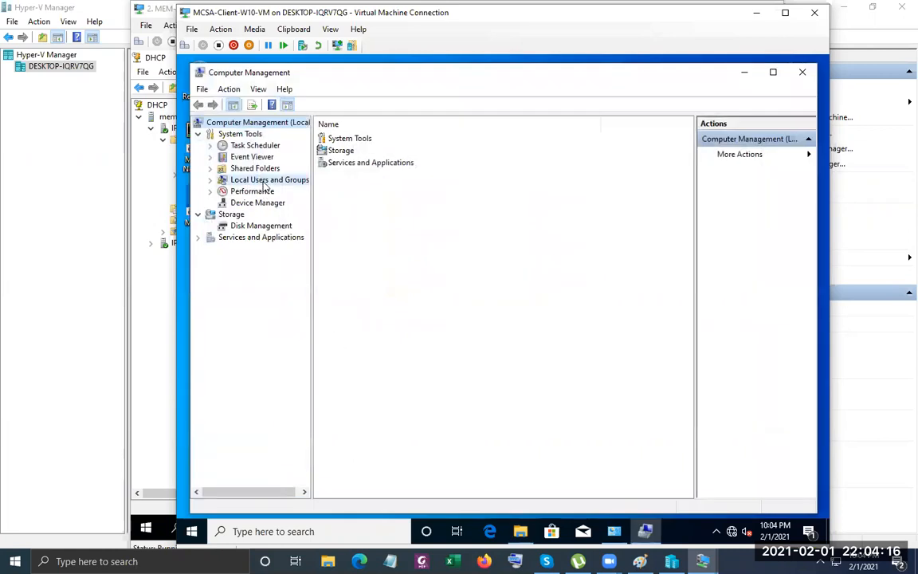
pyautogui.click(255, 192)
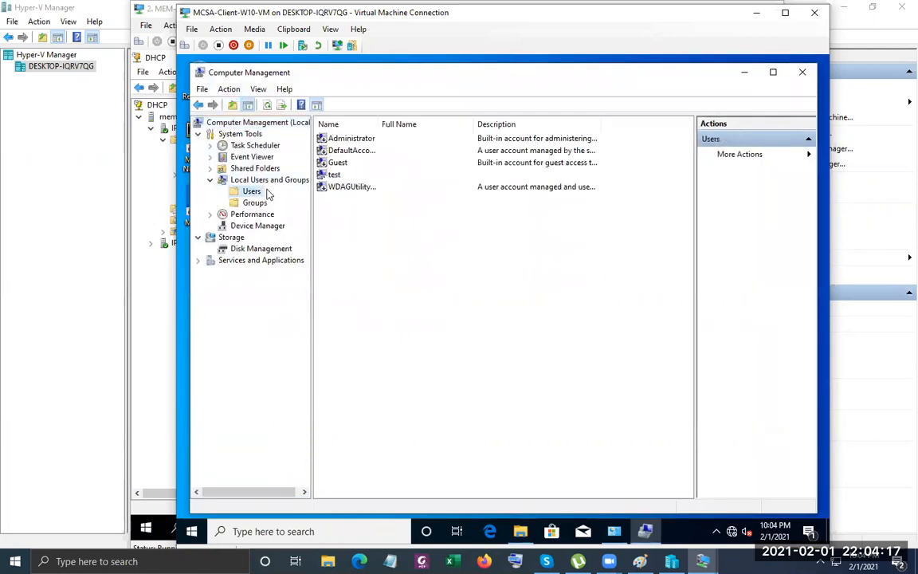
pyautogui.rightClick(328, 175)
pyautogui.click(380, 182)
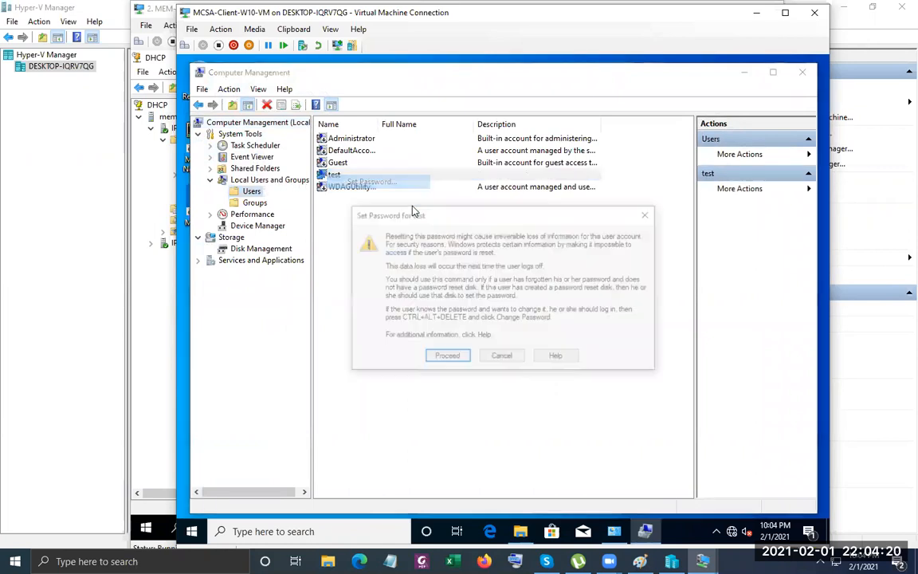
pyautogui.click(446, 356)
pyautogui.write('••••••••••')
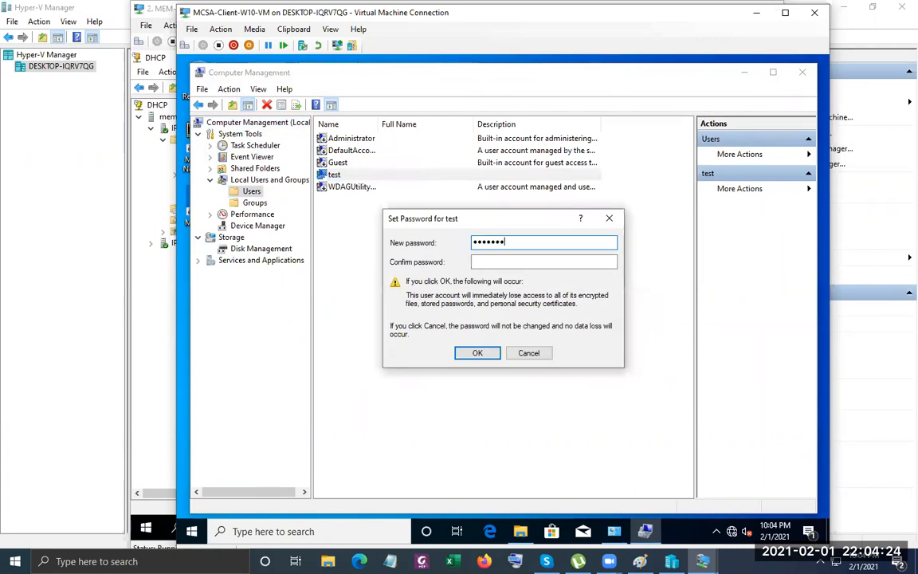
pyautogui.press('Tab')
pyautogui.write('••••••••••')
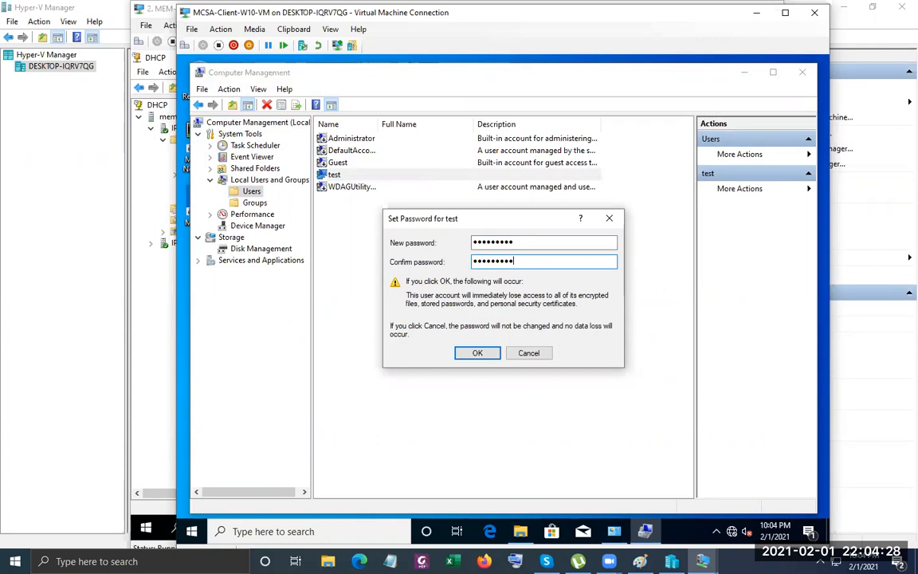
pyautogui.press('Return')
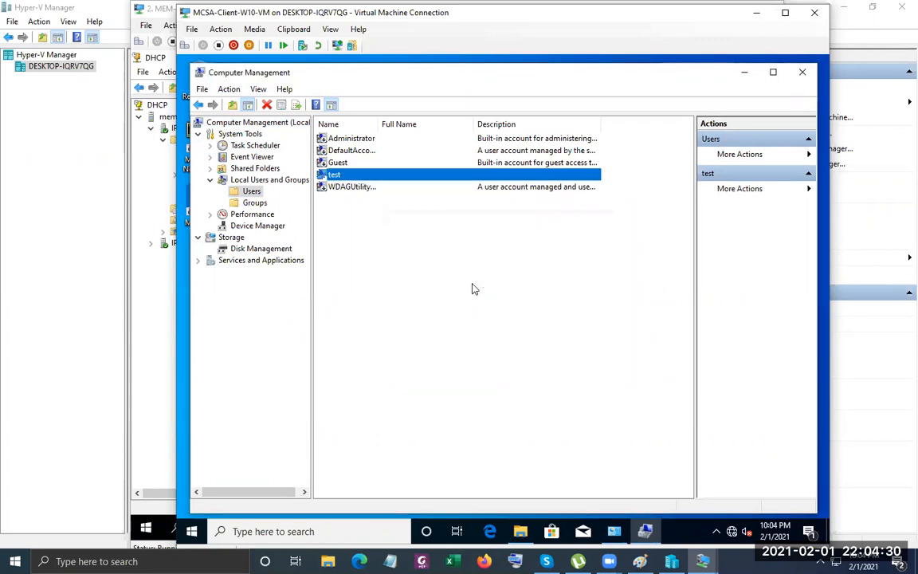
pyautogui.click(802, 72)
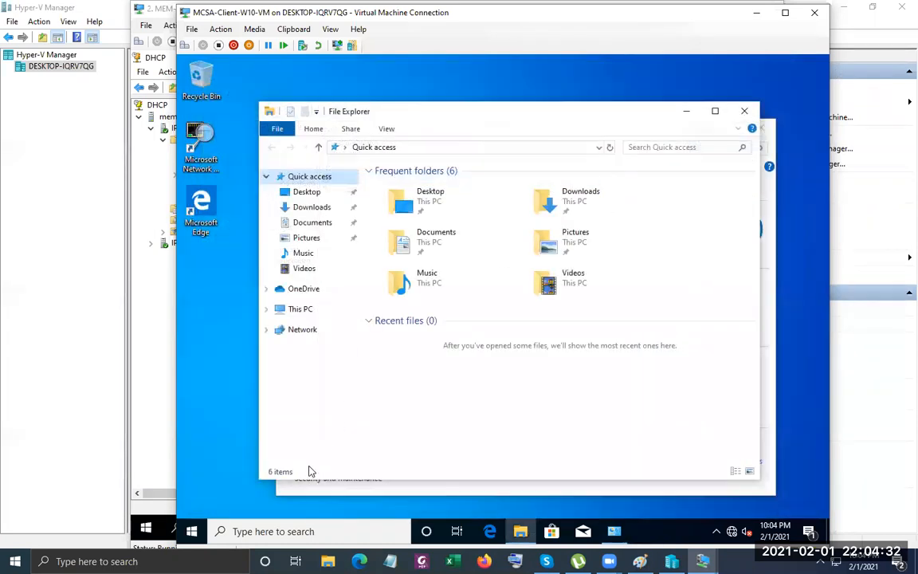
# Restart the client VM from Start > Power and send Ctrl+Alt+Delete at its lock screen.
pyautogui.click(192, 532)
pyautogui.click(192, 502)
pyautogui.click(251, 471)
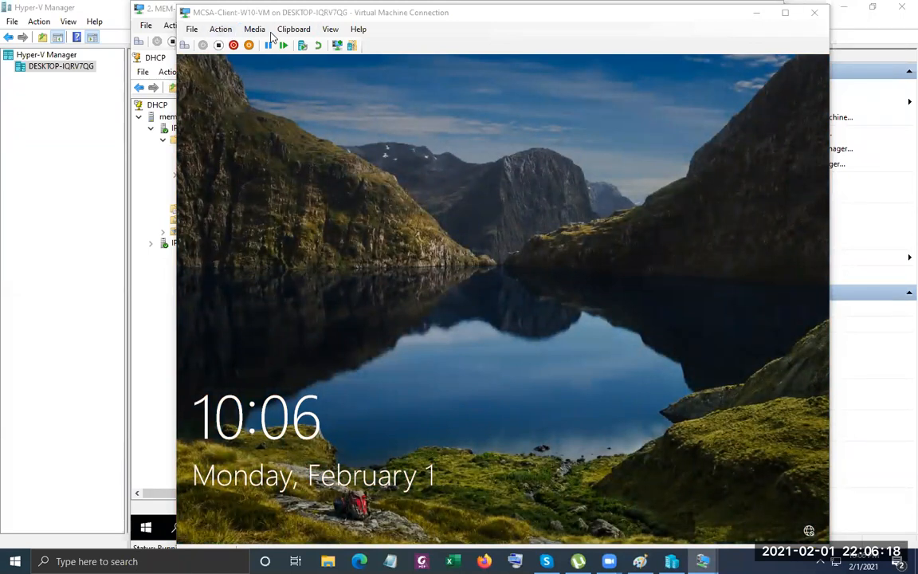
pyautogui.click(184, 46)
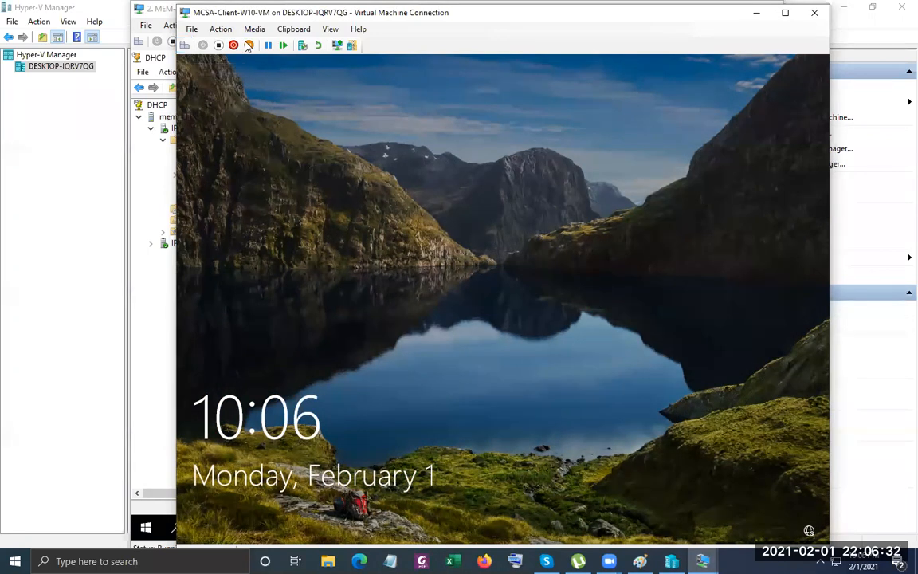
# Close the VM window and reconnect to MCSA-Client-W10-VM from Hyper-V Manager.
pyautogui.click(814, 12)
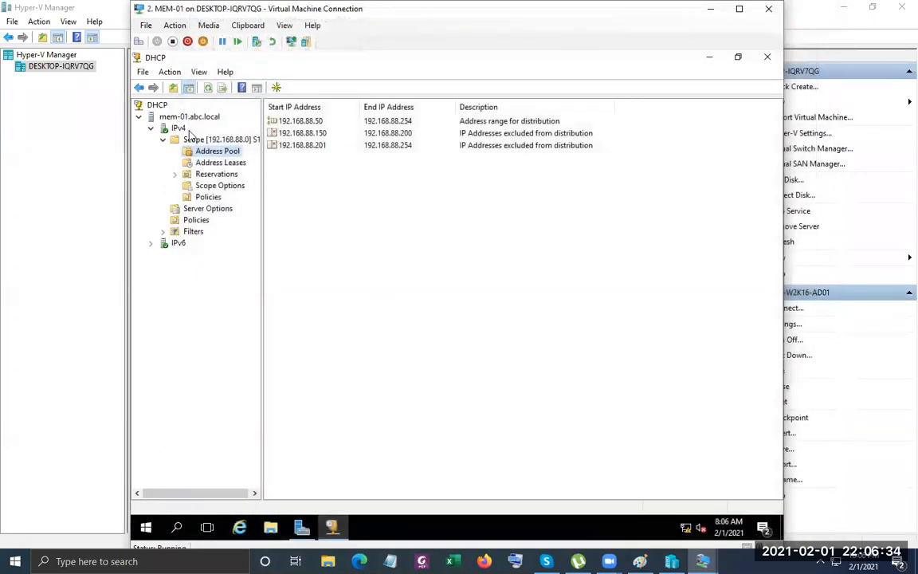
pyautogui.click(4, 112)
pyautogui.rightClick(211, 130)
pyautogui.click(235, 133)
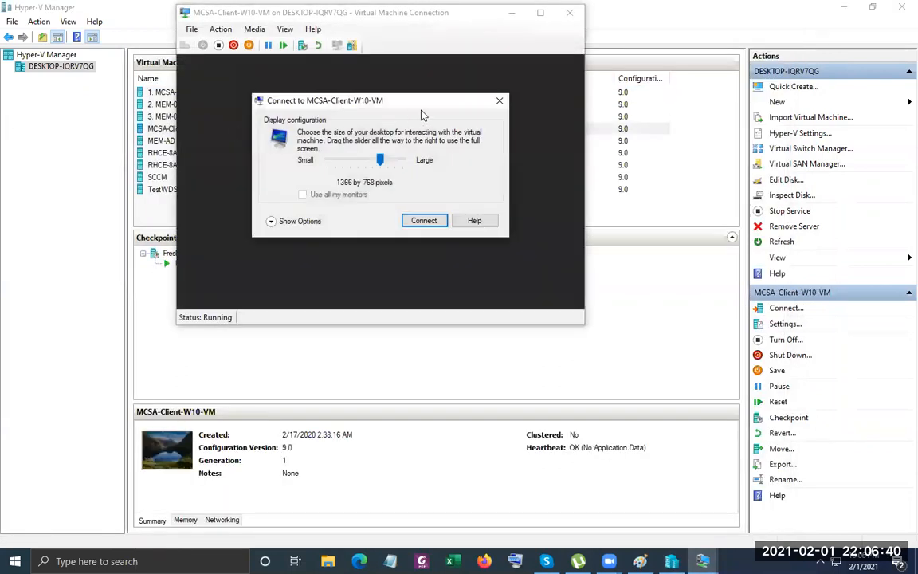
pyautogui.press('Return')
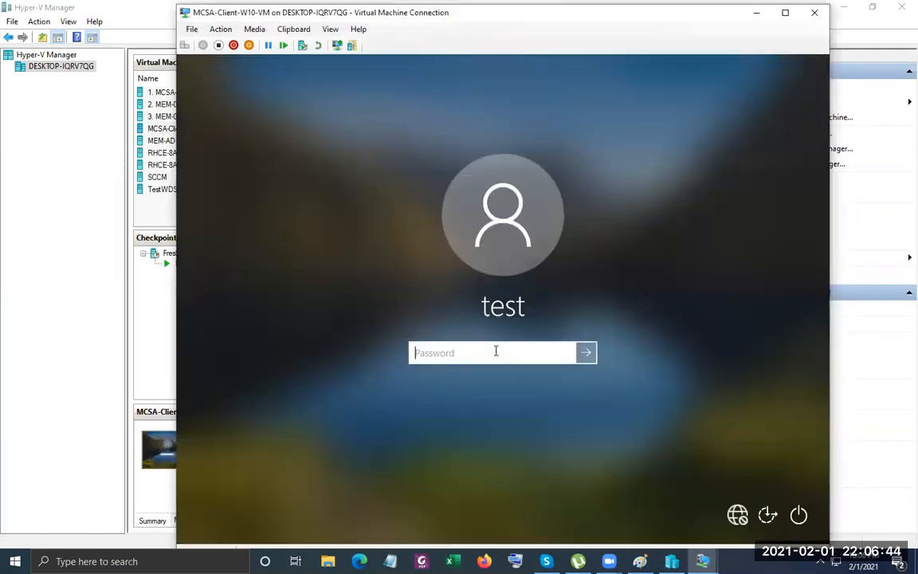
# Sign in as the local test user, retyping the password after the first rejection.
pyautogui.write('•••••••')
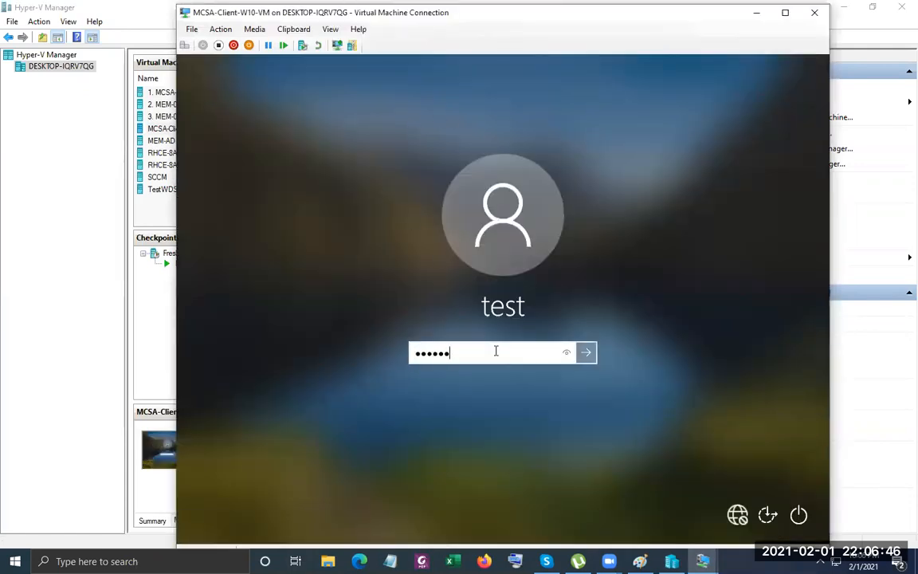
pyautogui.write('••')
pyautogui.press('Return')
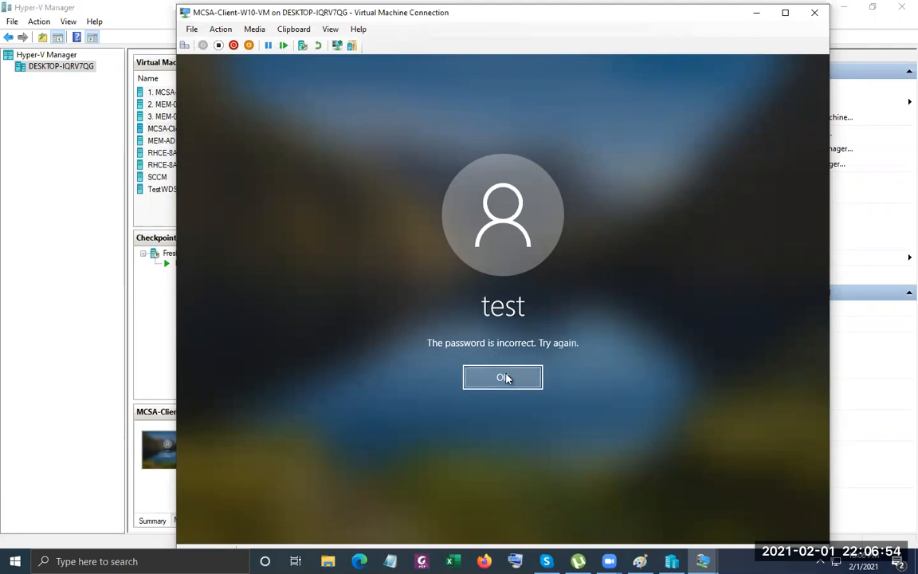
pyautogui.click(505, 377)
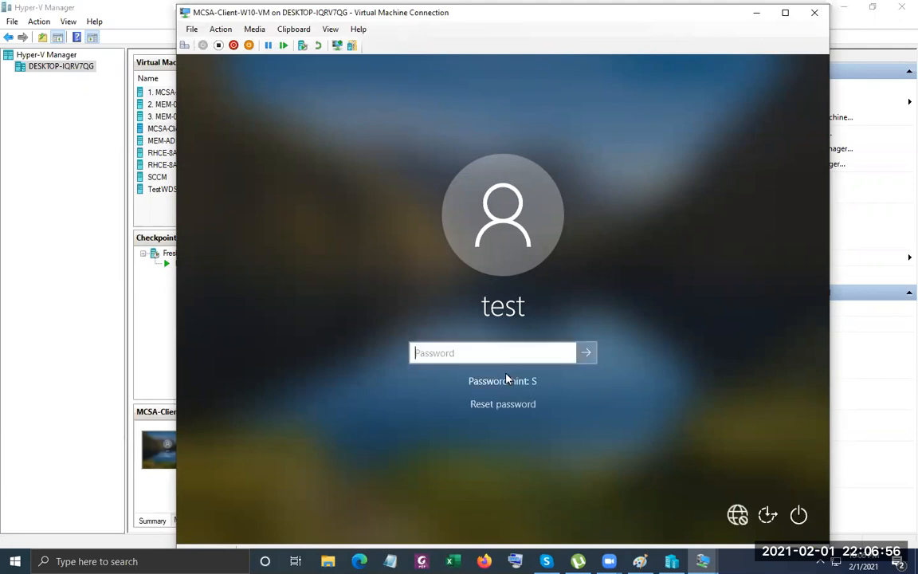
pyautogui.write('*********')
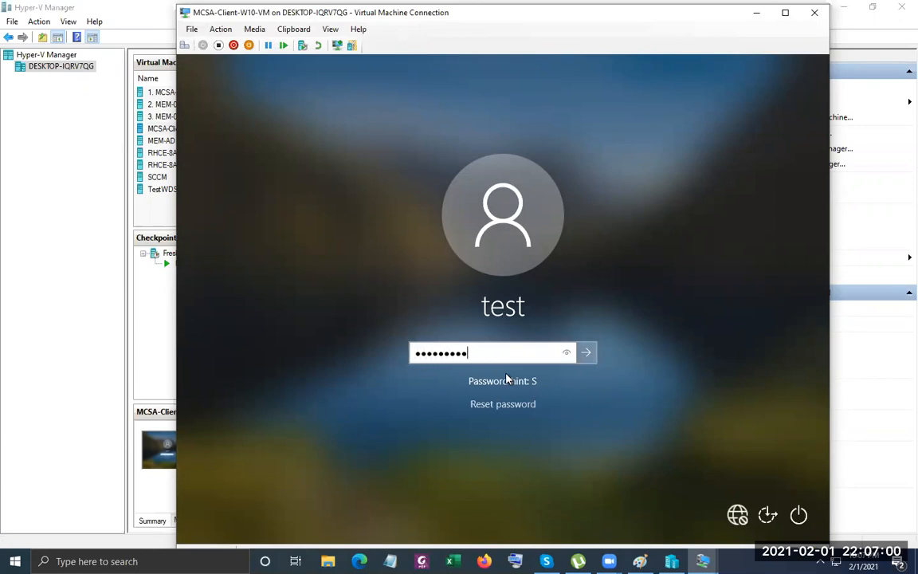
pyautogui.press('Return')
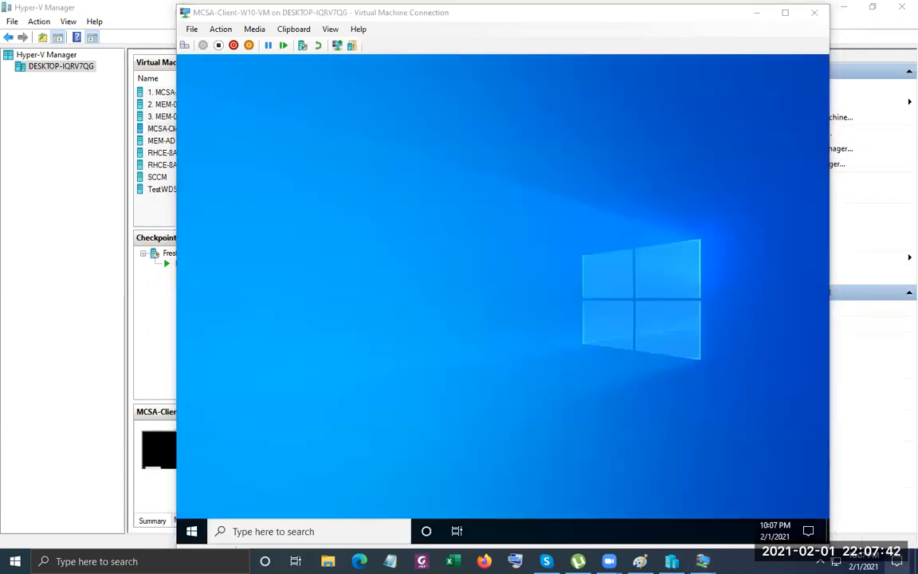
pyautogui.click(897, 562)
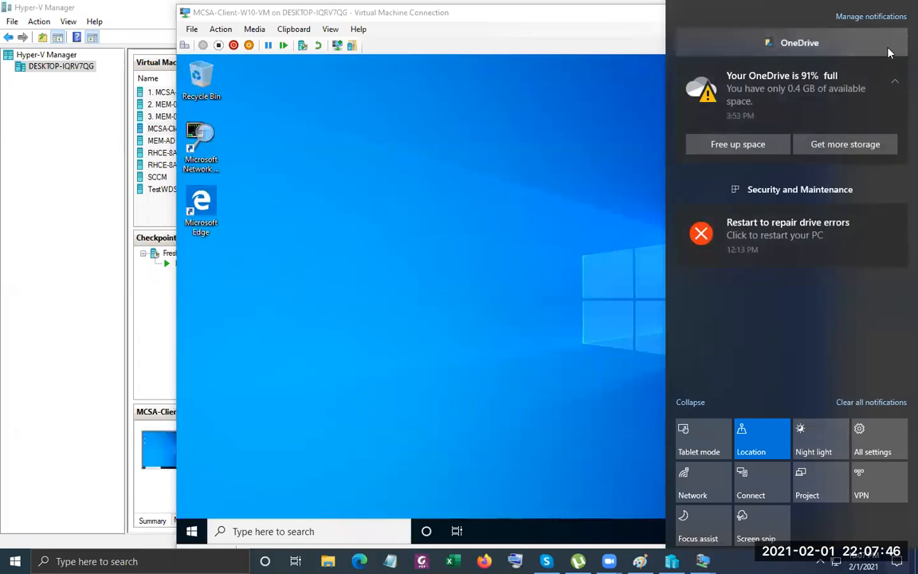
pyautogui.click(367, 137)
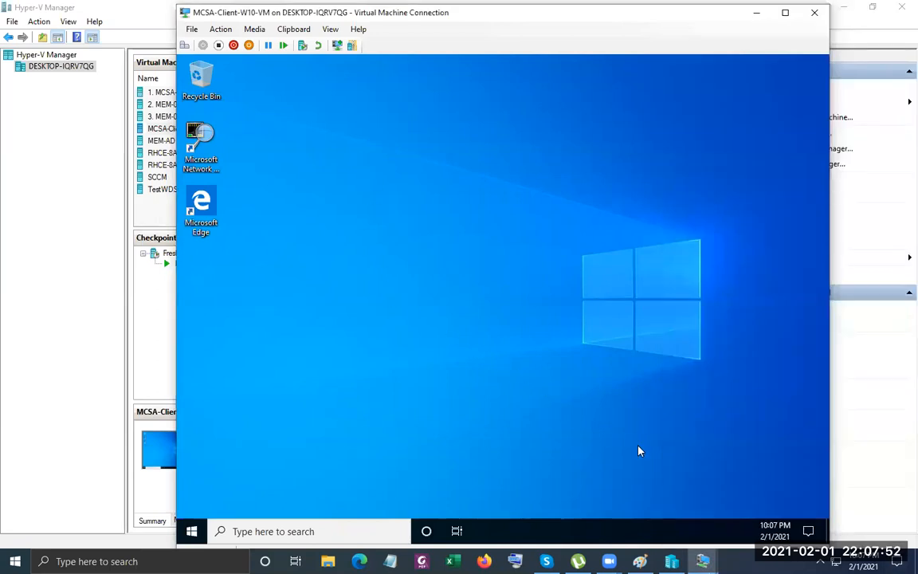
pyautogui.click(702, 561)
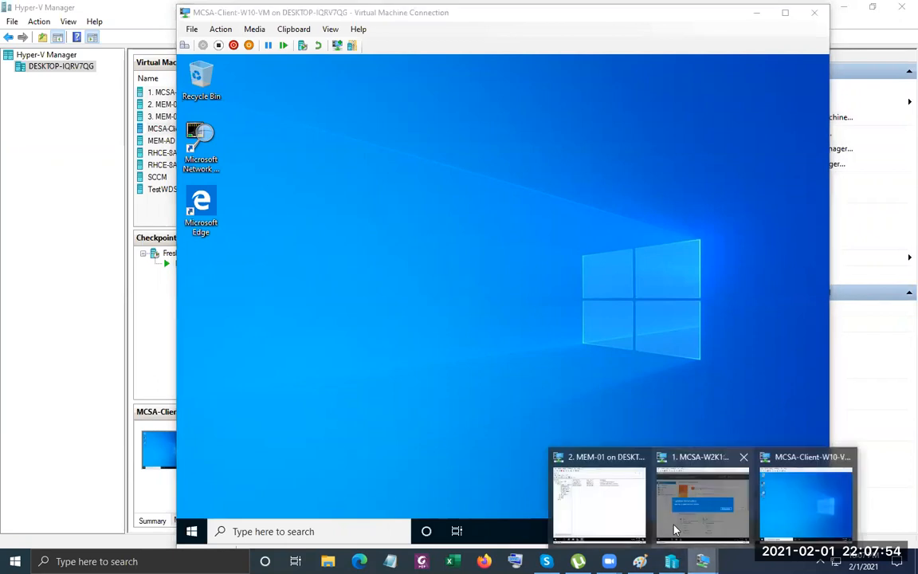
pyautogui.click(626, 507)
pyautogui.click(232, 163)
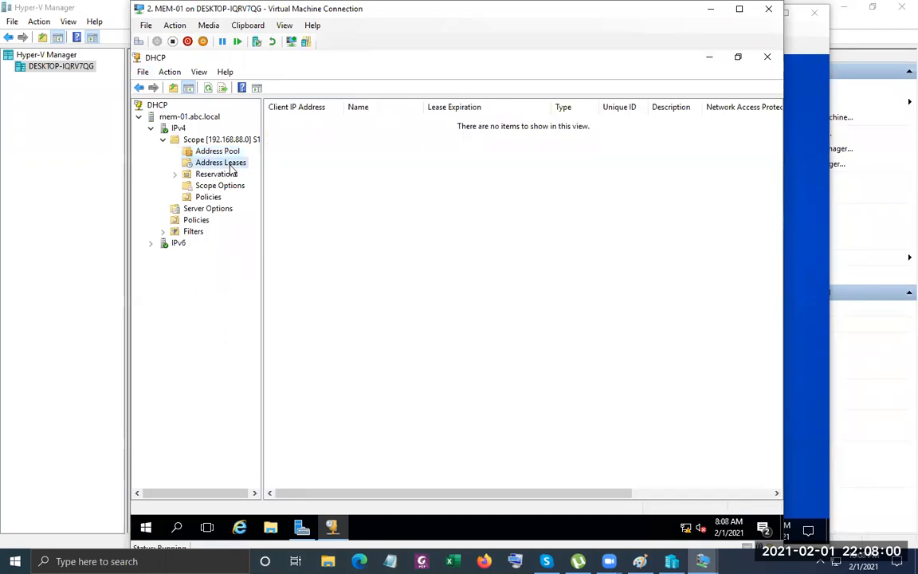
pyautogui.rightClick(344, 180)
pyautogui.click(374, 186)
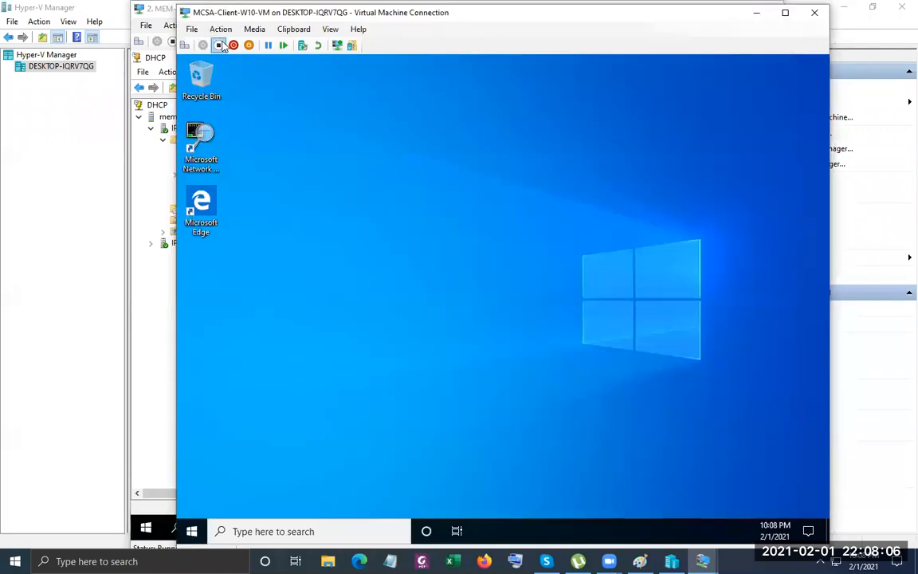
pyautogui.click(200, 31)
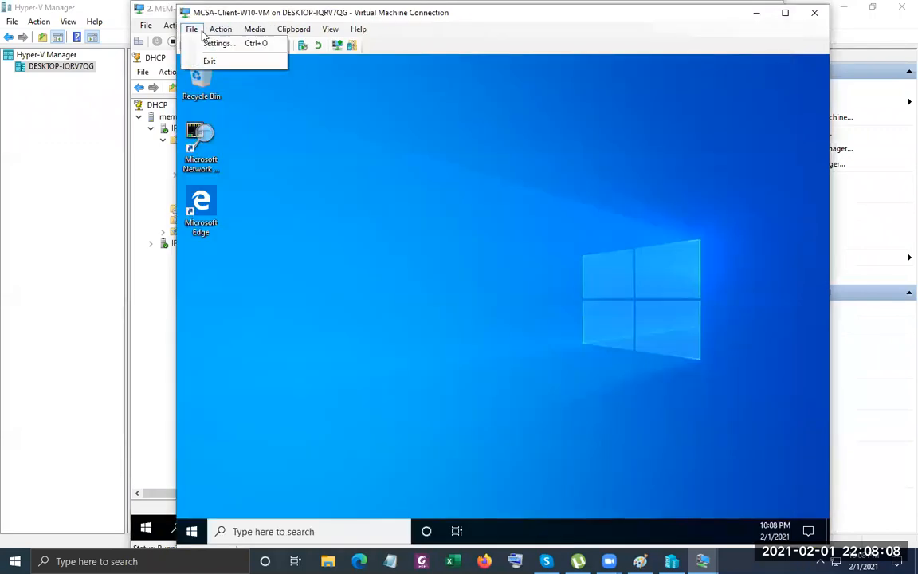
pyautogui.click(209, 41)
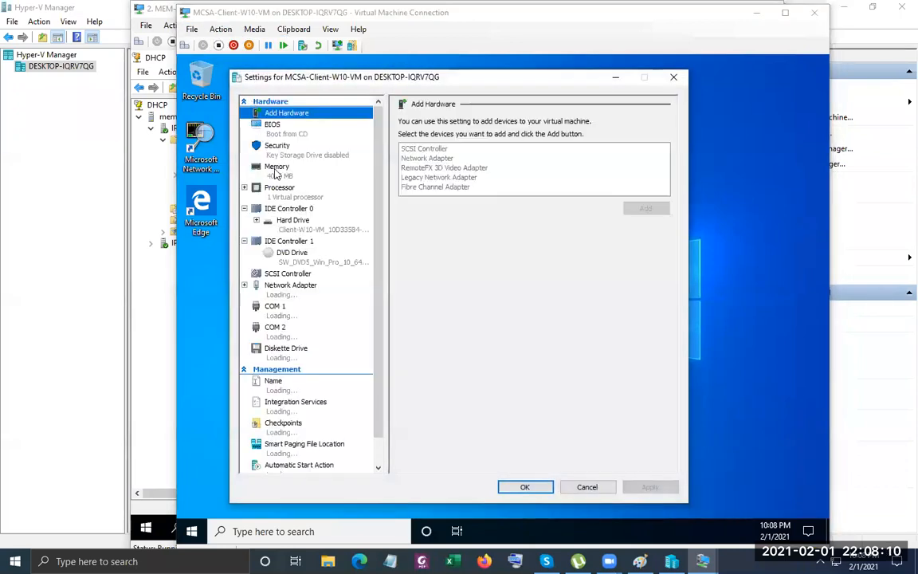
pyautogui.click(671, 78)
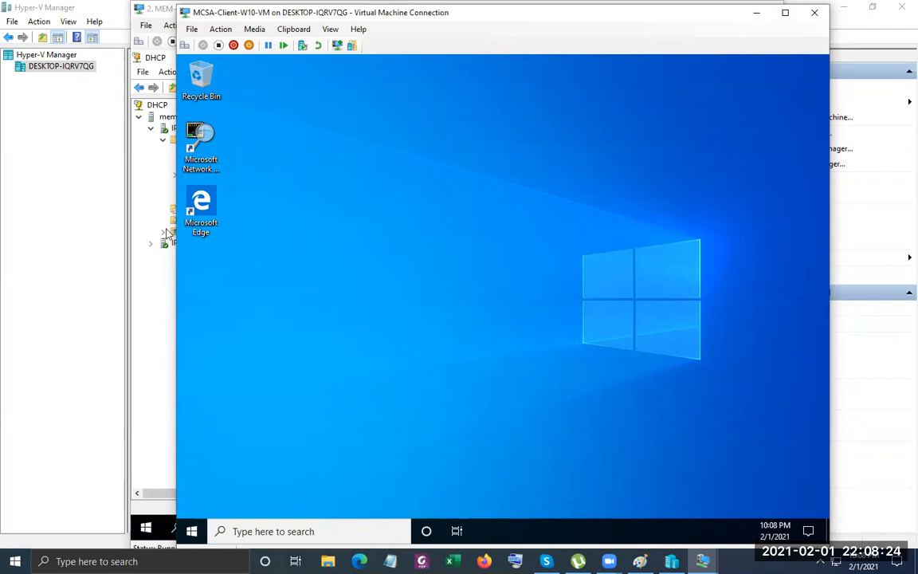
pyautogui.click(192, 29)
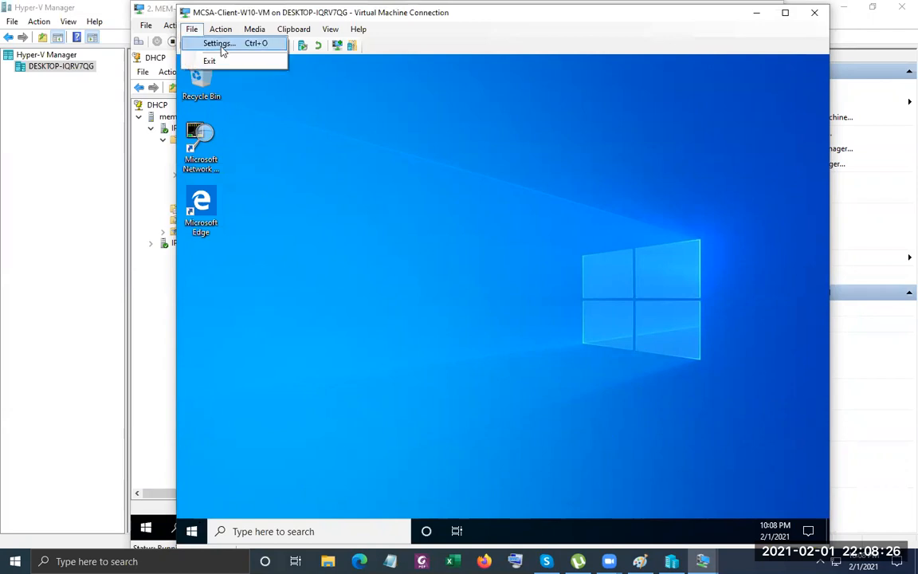
pyautogui.click(220, 44)
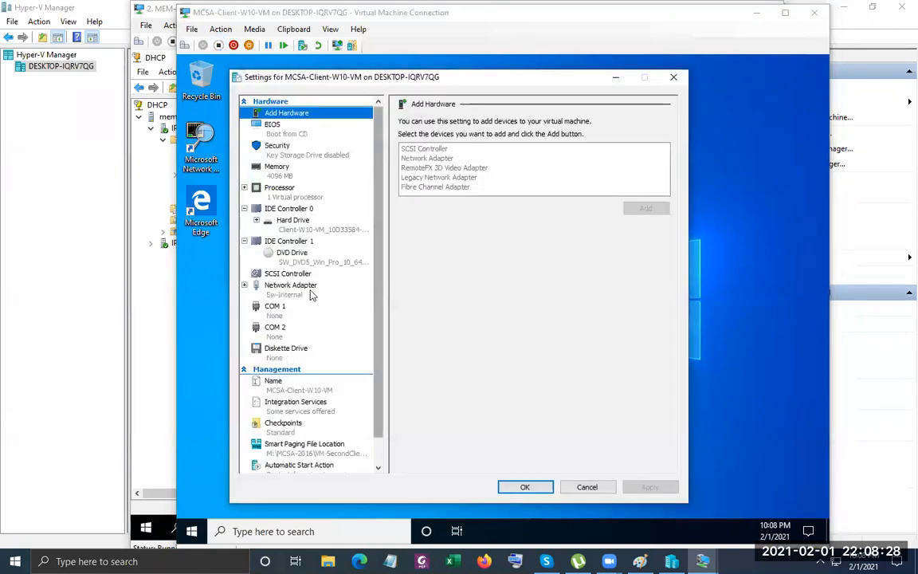
pyautogui.click(292, 292)
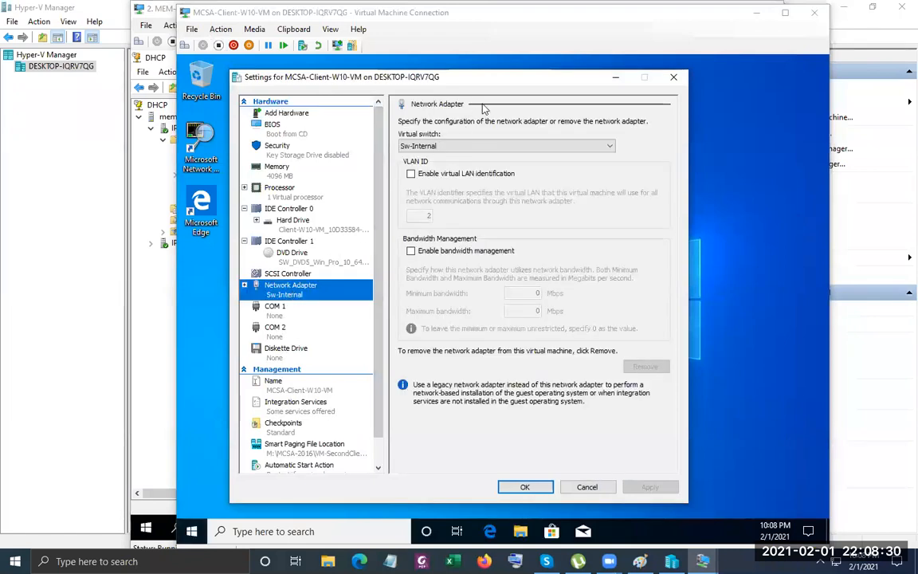
pyautogui.click(673, 78)
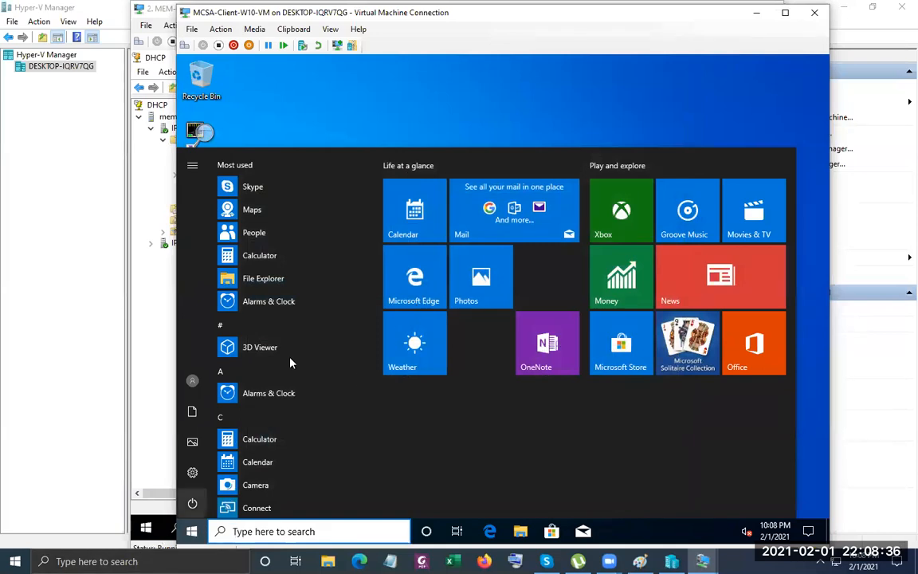
pyautogui.click(399, 112)
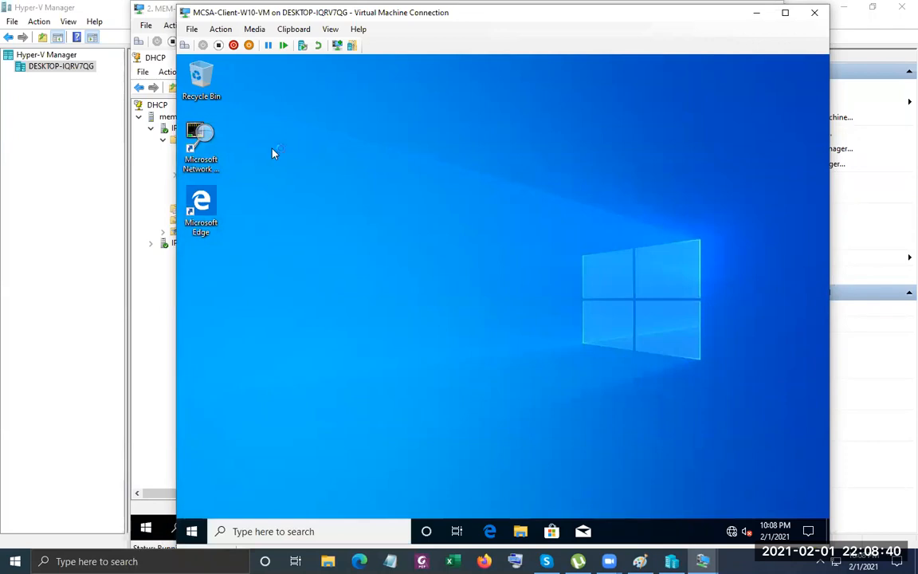
pyautogui.click(408, 115)
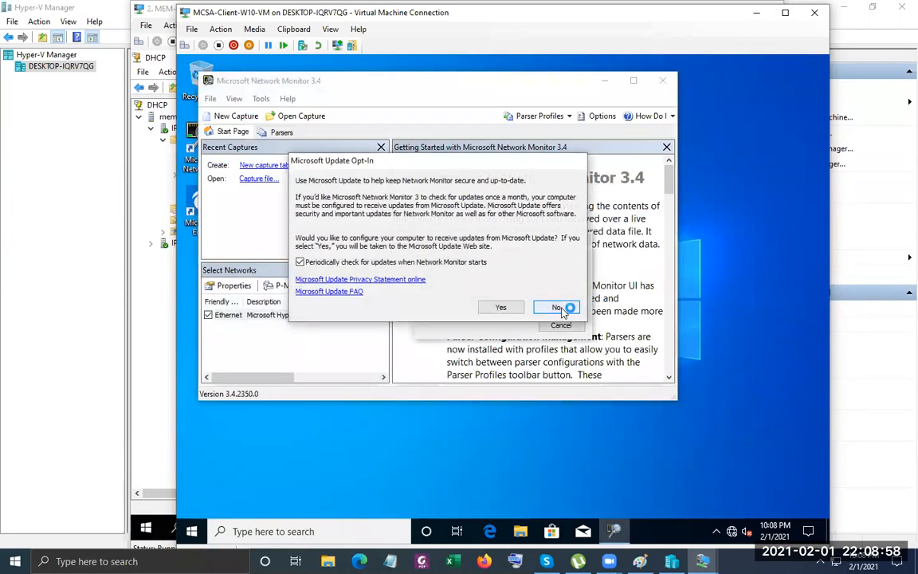
# Decline Network Monitor updates, select the Ethernet adapter, and start a new live capture.
pyautogui.click(558, 307)
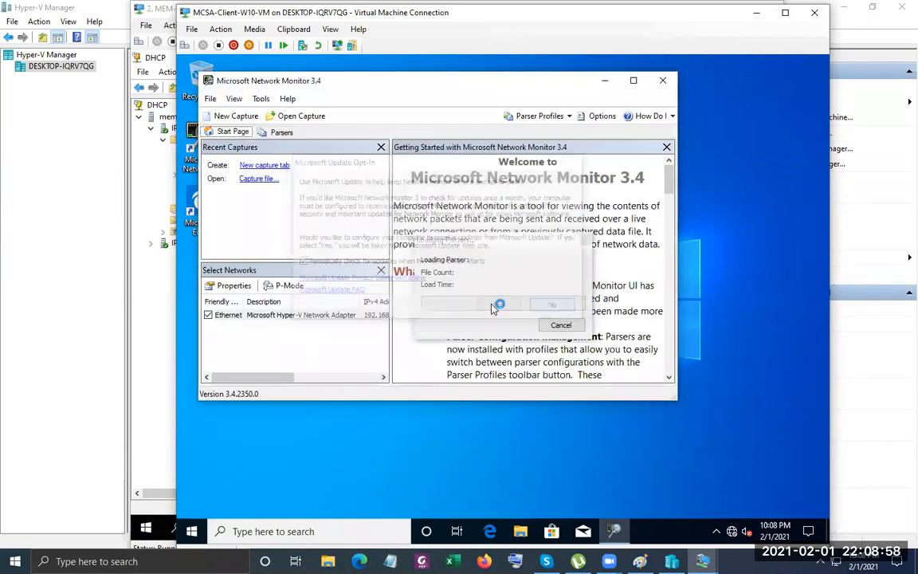
pyautogui.click(258, 317)
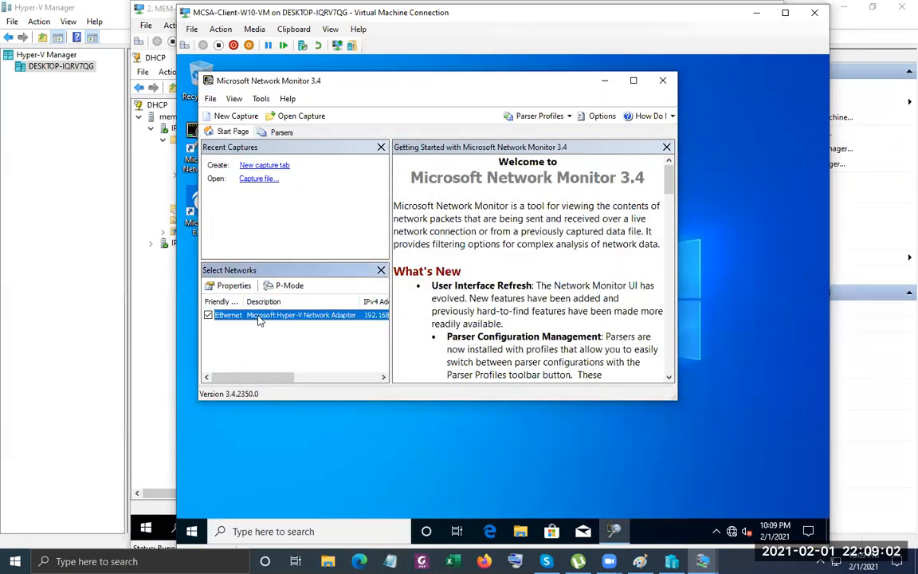
pyautogui.click(235, 117)
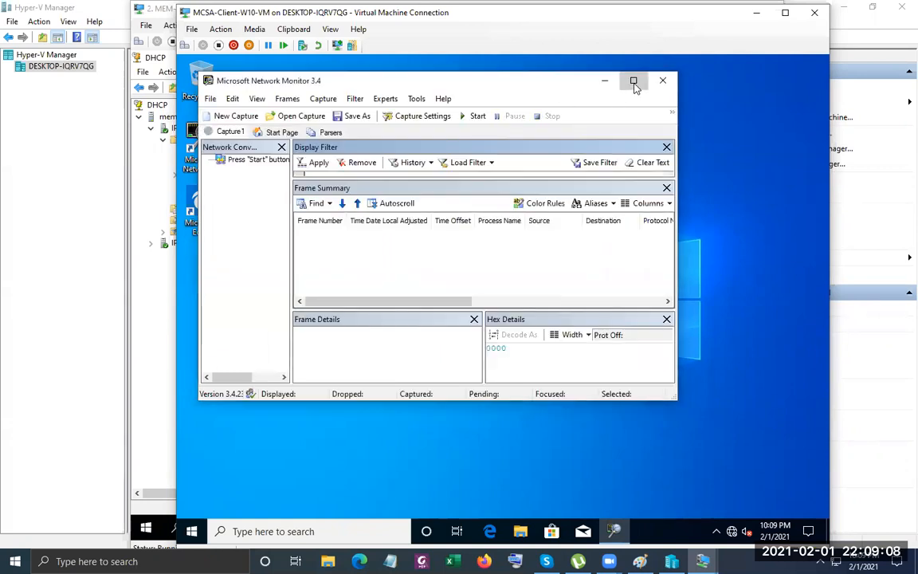
pyautogui.click(634, 81)
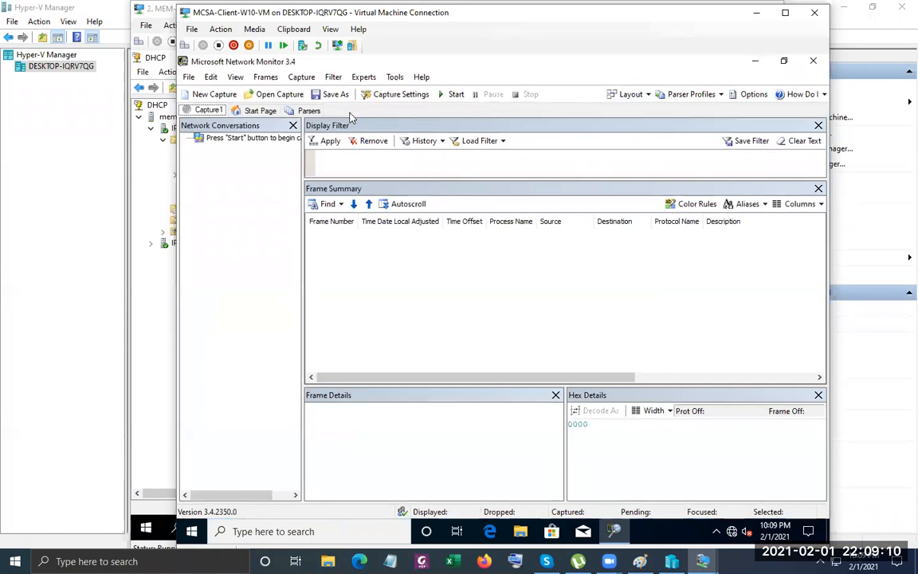
pyautogui.click(451, 95)
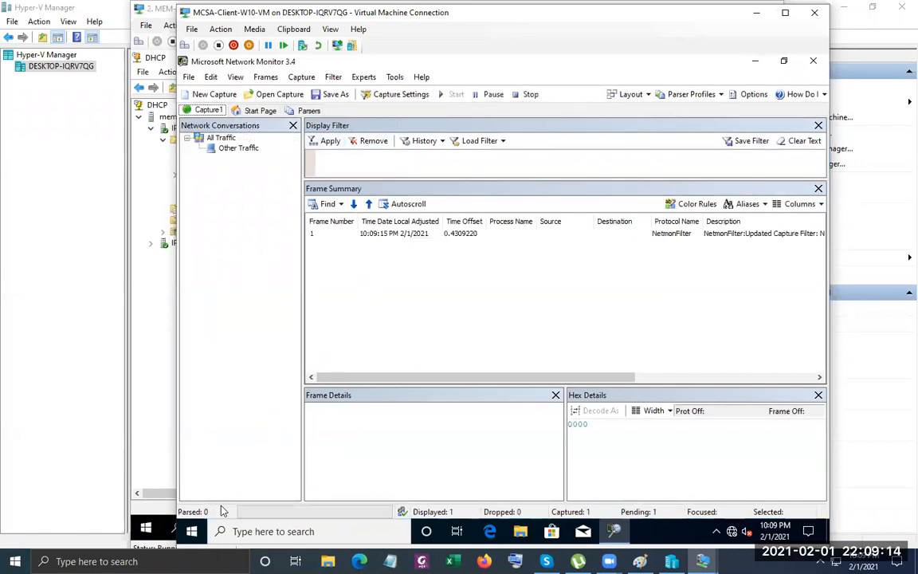
pyautogui.click(227, 531)
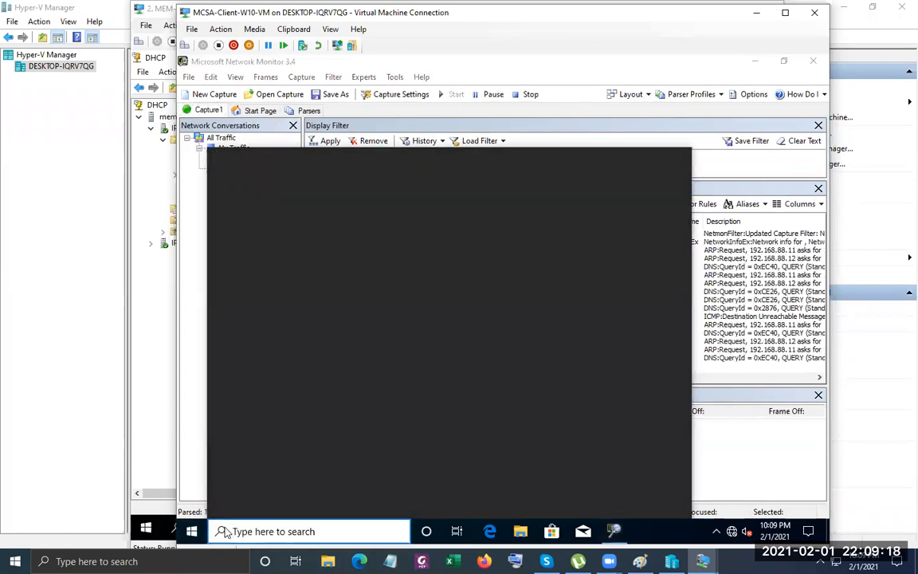
# Run ipconfig /release in Command Prompt; it fails, reporting no adapter in a permissible state.
pyautogui.write('cmd')
pyautogui.press('Return')
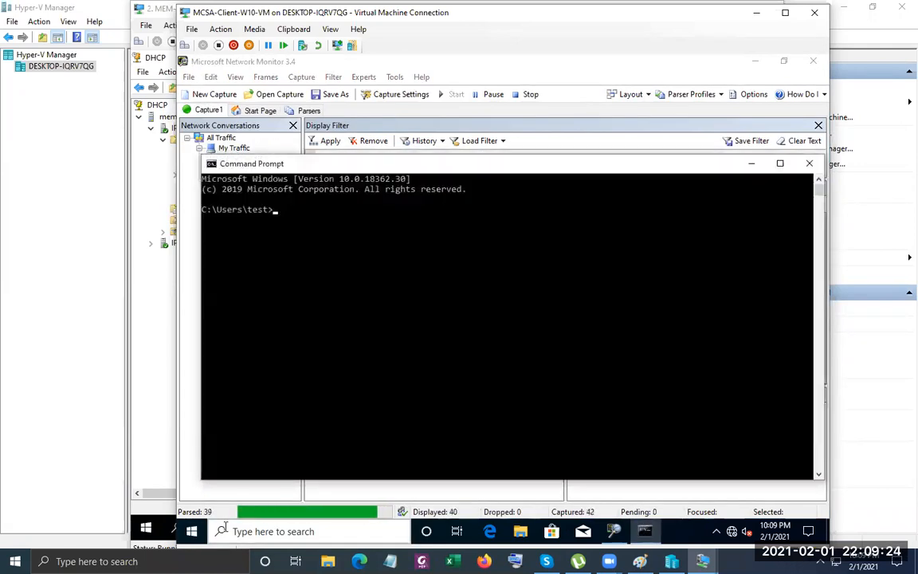
pyautogui.write('ip')
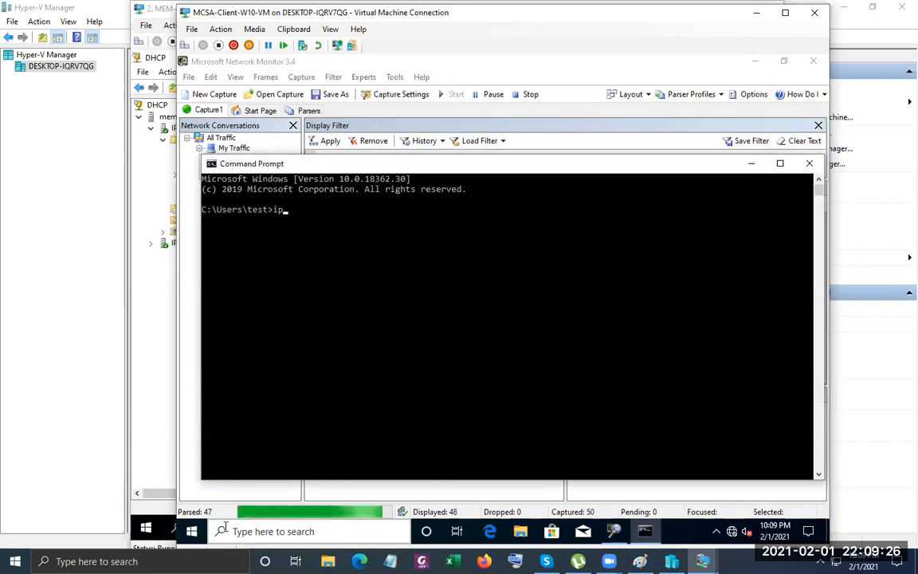
pyautogui.write('config ')
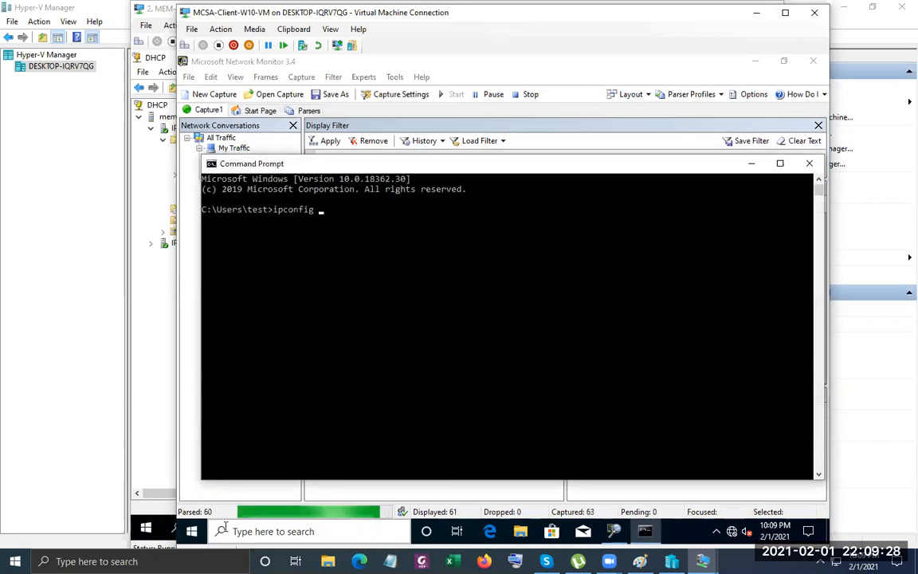
pyautogui.write('/release')
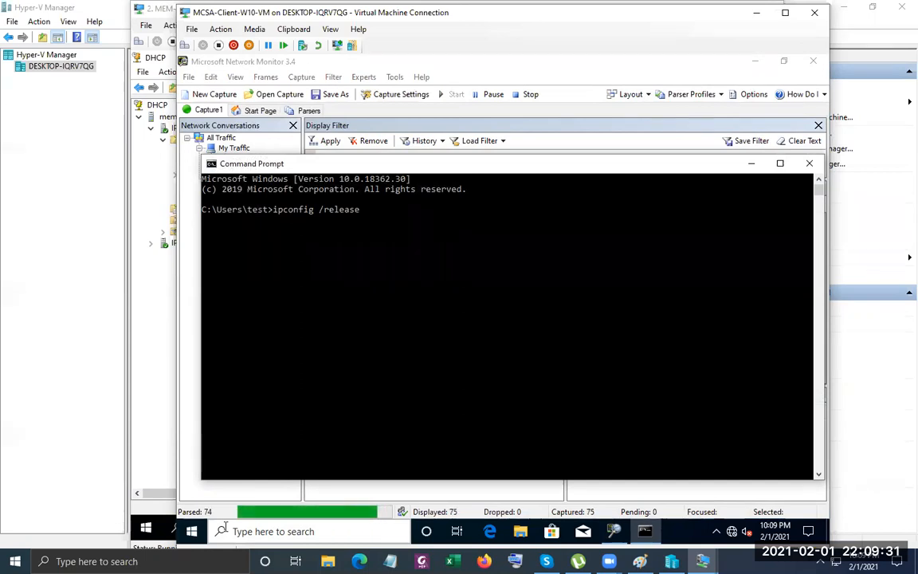
pyautogui.press('Return')
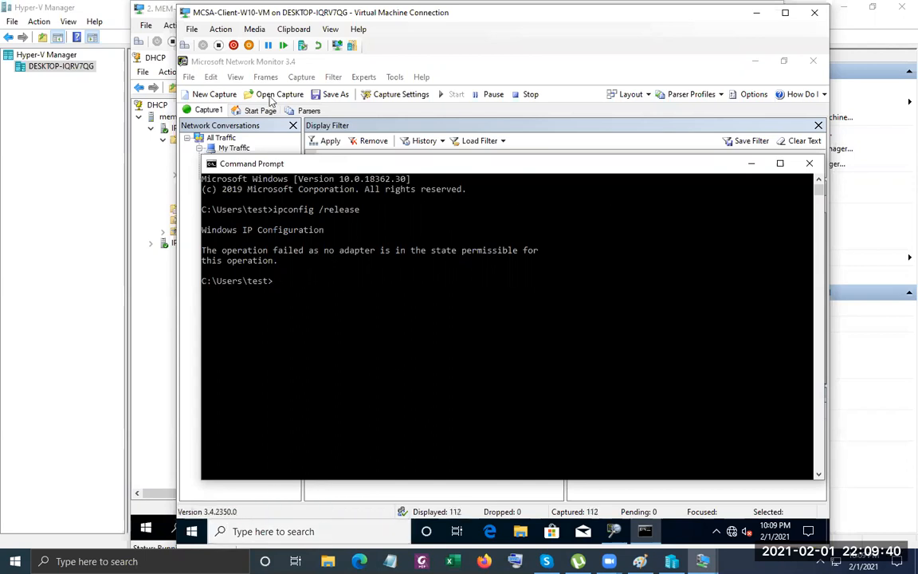
pyautogui.click(201, 32)
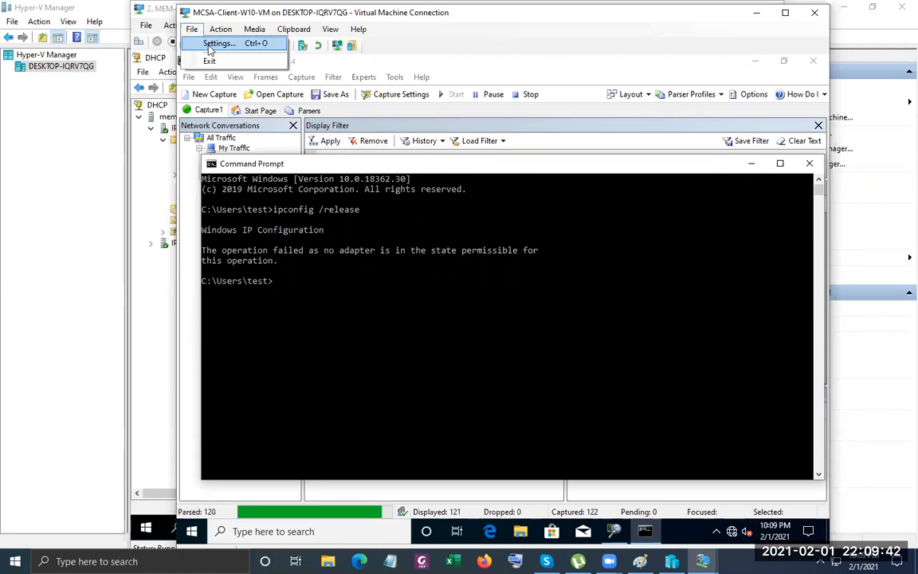
# Check which virtual switch the client VM's network adapter uses in VM Settings.
pyautogui.click(213, 40)
pyautogui.click(290, 287)
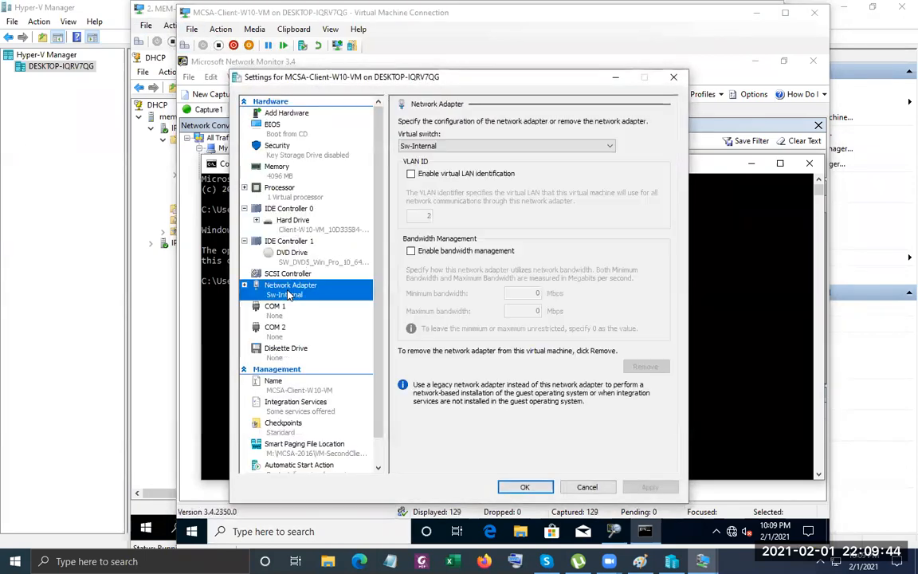
pyautogui.click(677, 79)
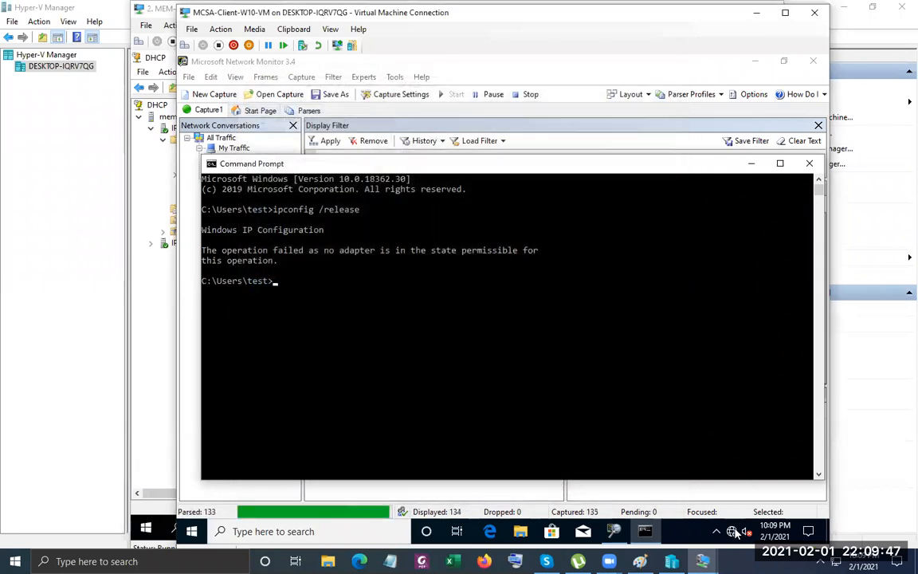
# Open Network Connections from Network & Internet settings via Ethernet's adapter options.
pyautogui.rightClick(735, 532)
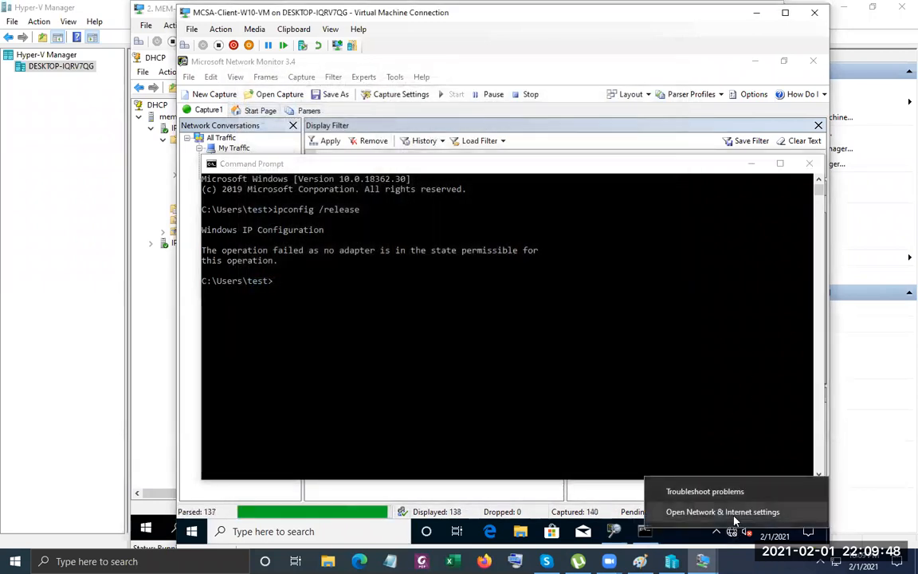
pyautogui.click(506, 358)
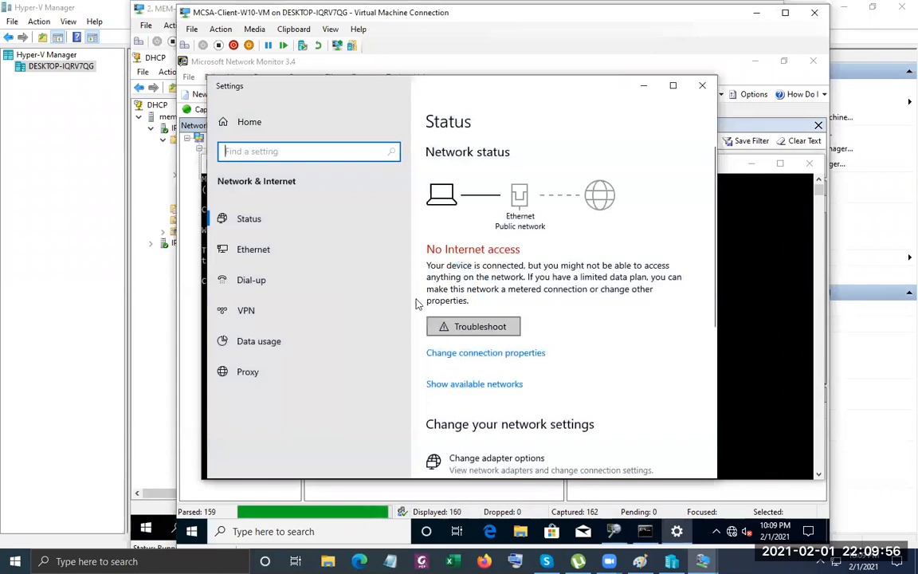
pyautogui.click(279, 257)
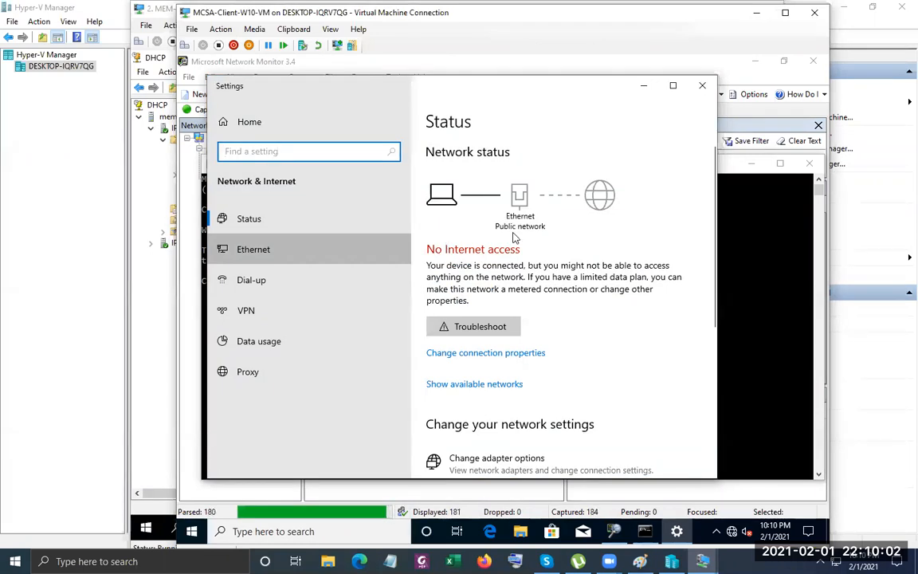
pyautogui.click(492, 245)
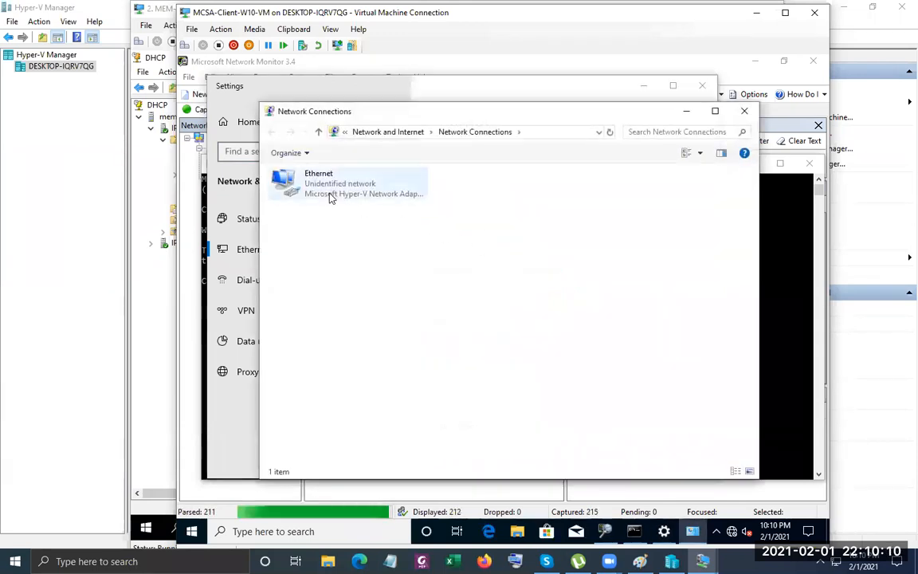
# Open the Ethernet connection's status and review its detailed IP settings.
pyautogui.click(331, 197)
pyautogui.doubleClick(331, 197)
pyautogui.click(444, 285)
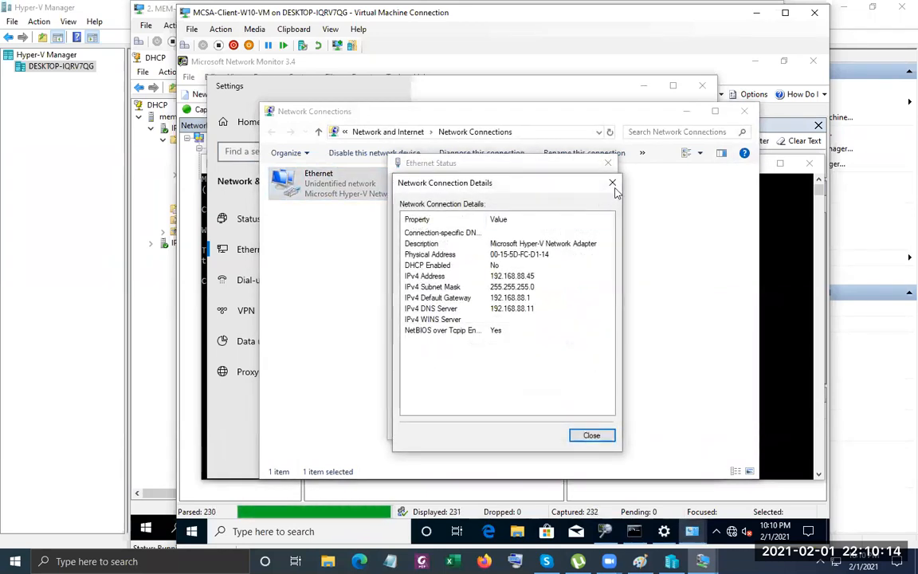
pyautogui.click(614, 184)
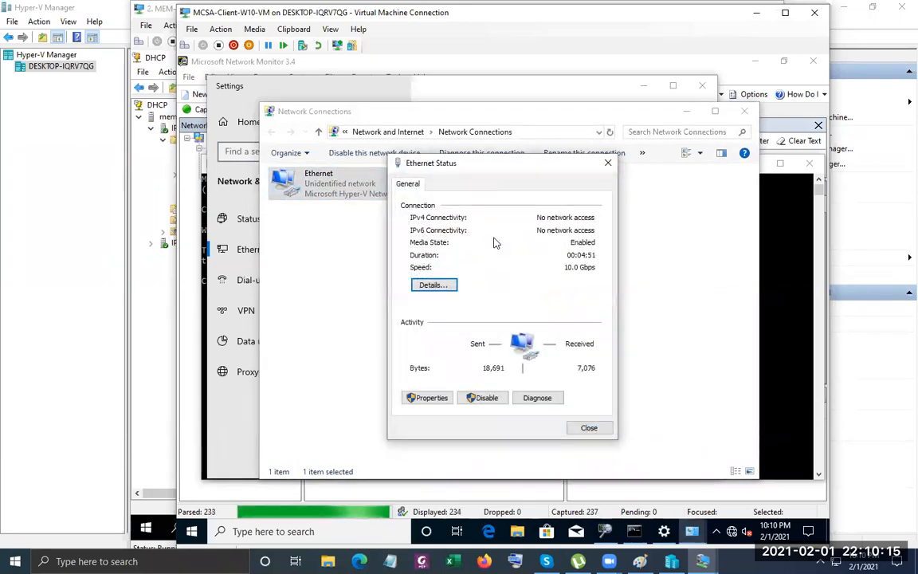
# Set Ethernet IPv4 to obtain IP and DNS addresses automatically and close the dialogs.
pyautogui.click(435, 398)
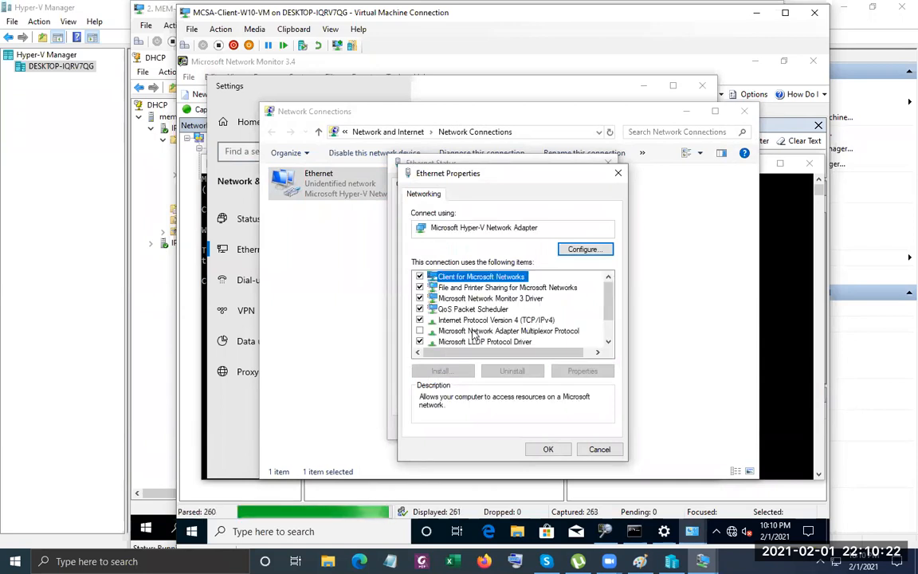
pyautogui.doubleClick(490, 321)
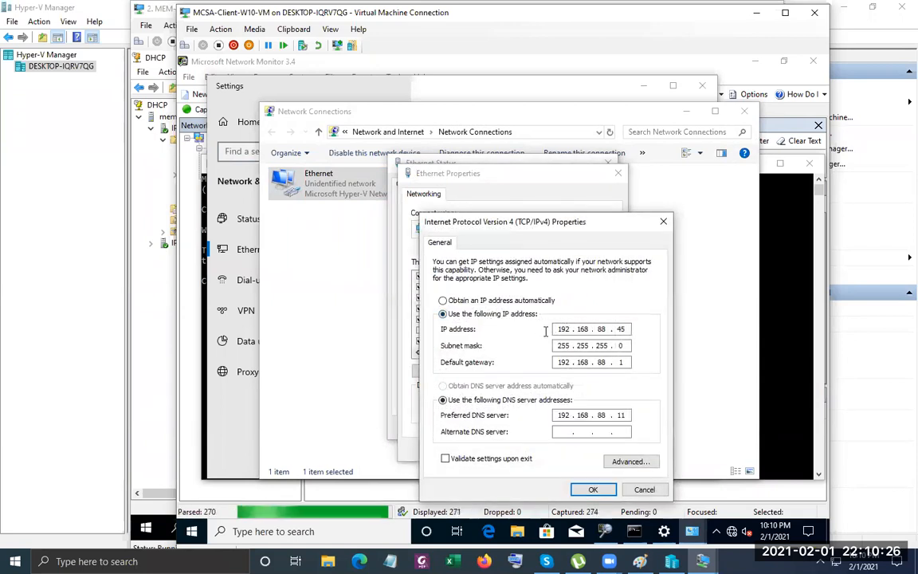
pyautogui.click(529, 307)
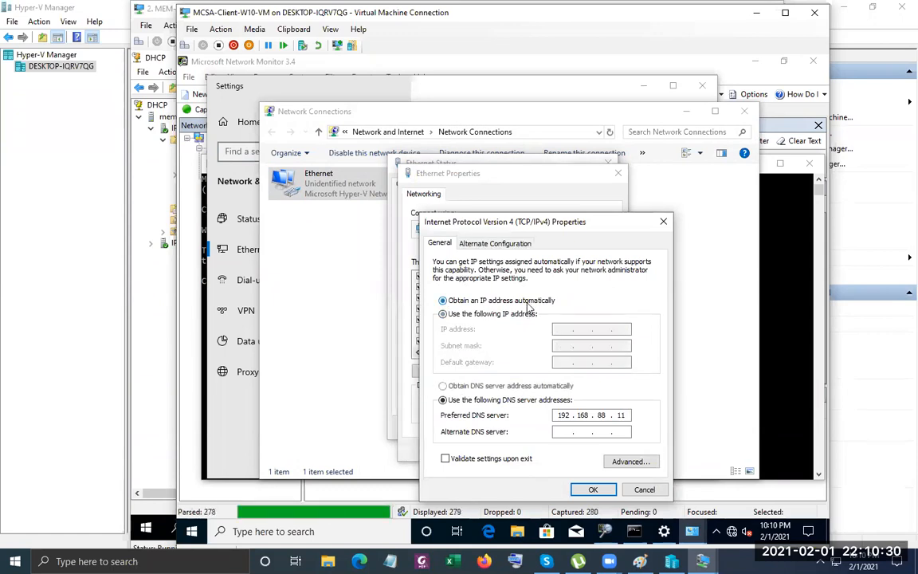
pyautogui.click(494, 386)
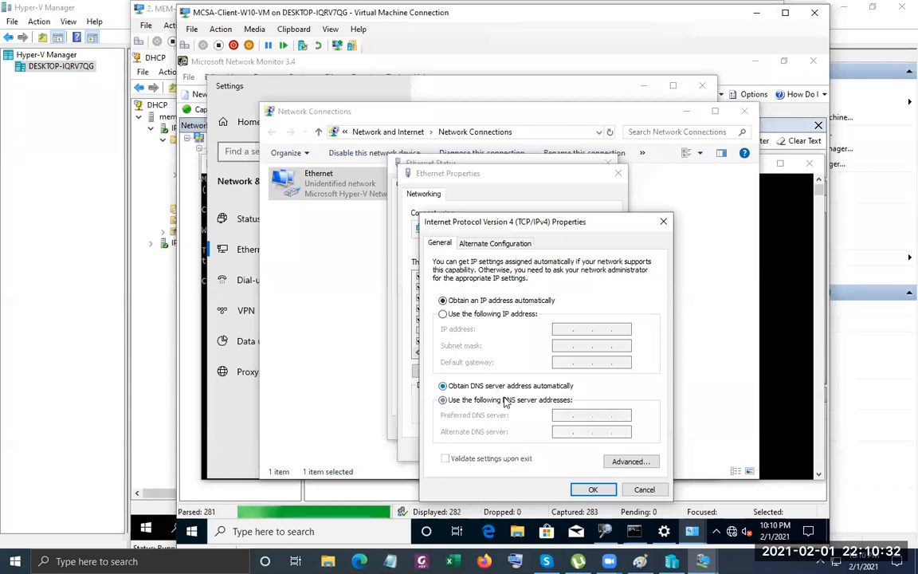
pyautogui.click(606, 490)
pyautogui.click(550, 449)
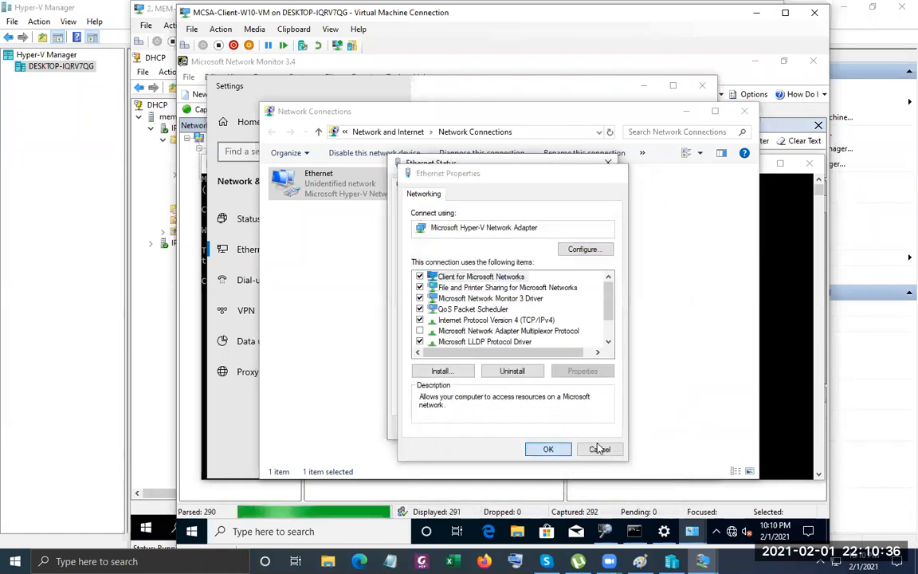
pyautogui.click(591, 431)
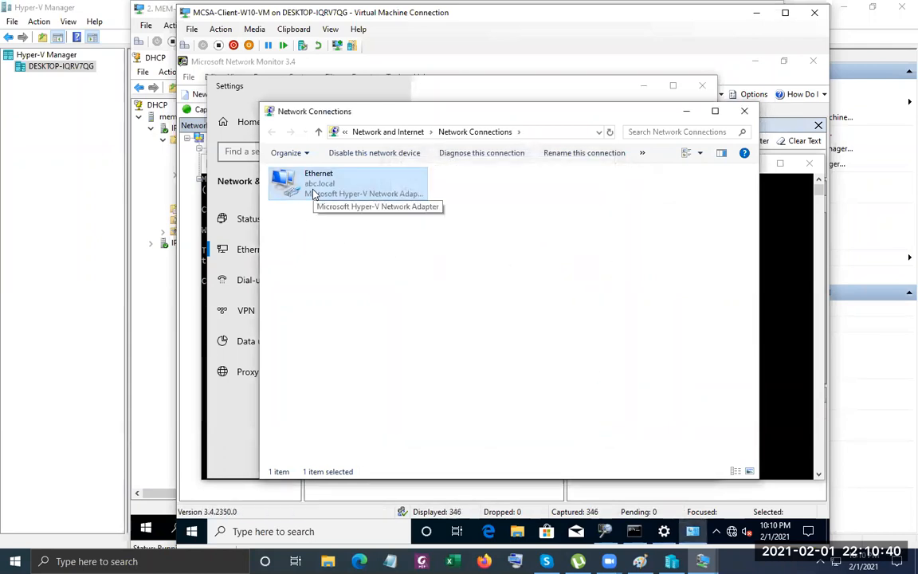
# Stop the Network Monitor capture at 411 frames and return to Network Connections.
pyautogui.click(797, 301)
pyautogui.click(410, 92)
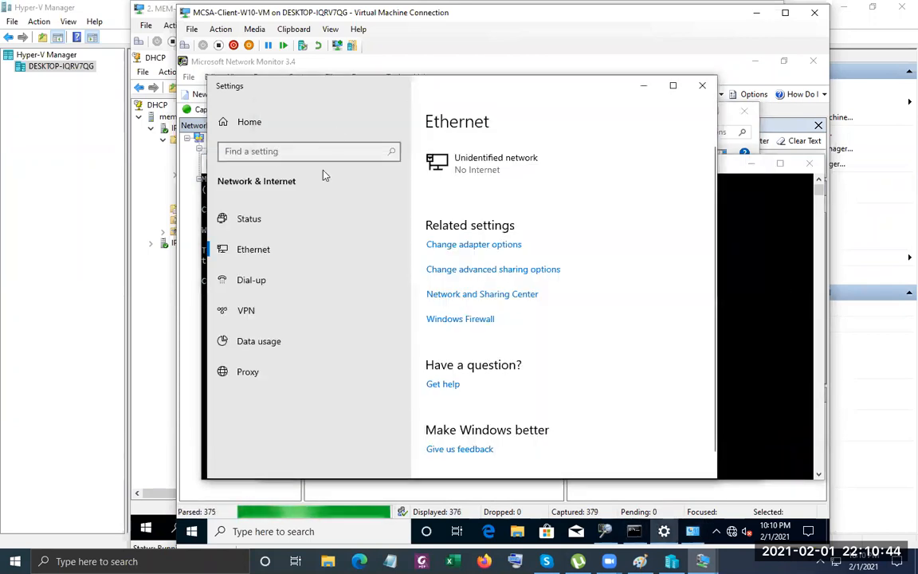
pyautogui.click(205, 502)
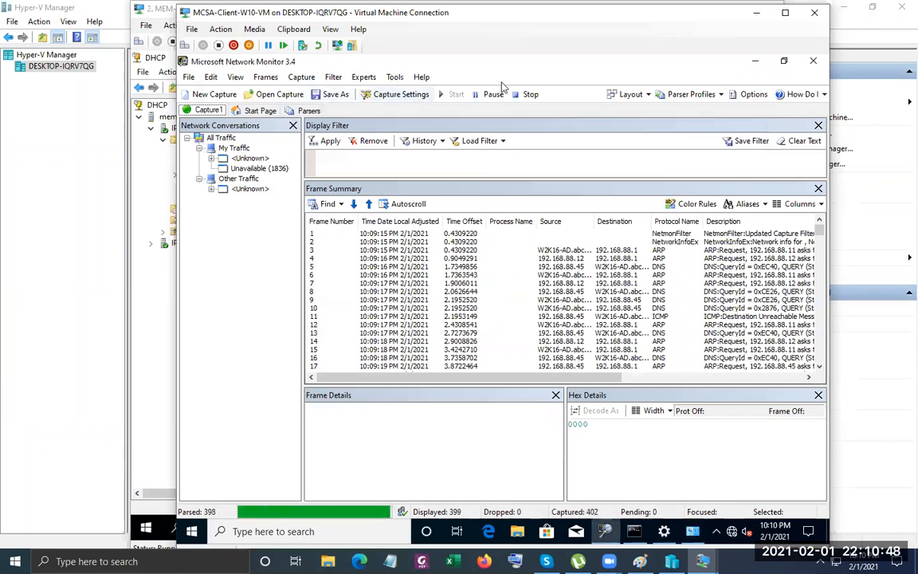
pyautogui.click(526, 94)
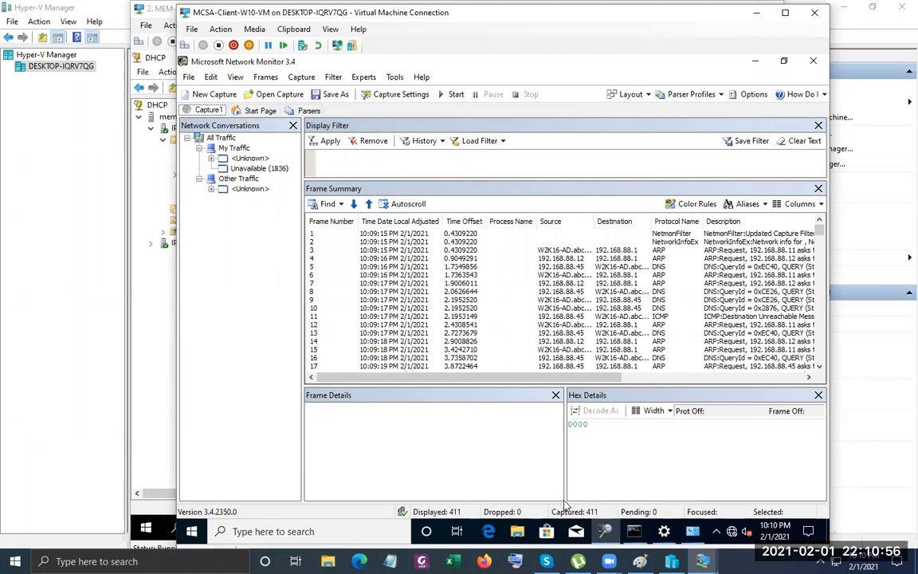
pyautogui.click(692, 533)
# Check Ethernet status details: address 192.168.88.50 leased from DHCP server 192.168.88.12, gateway 192.168.88.1.
pyautogui.rightClick(316, 183)
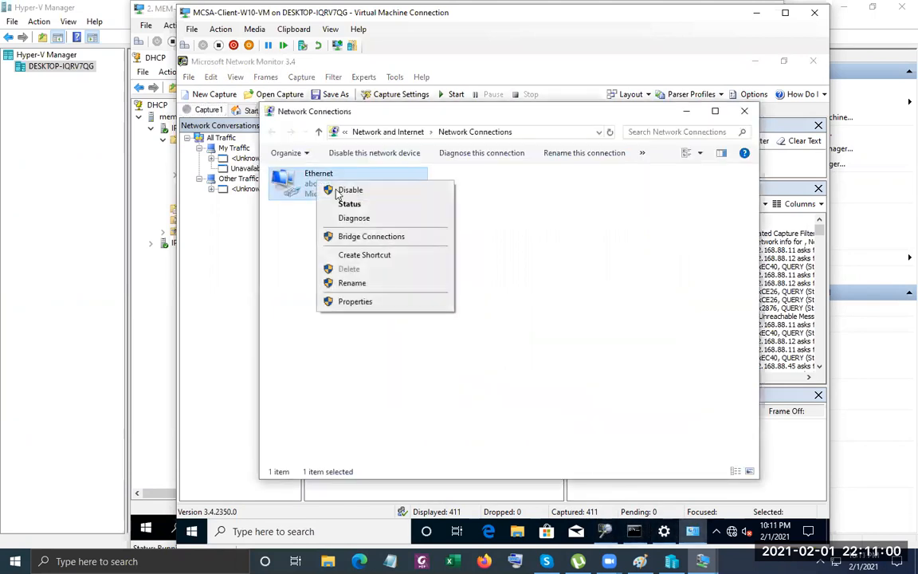
pyautogui.click(351, 204)
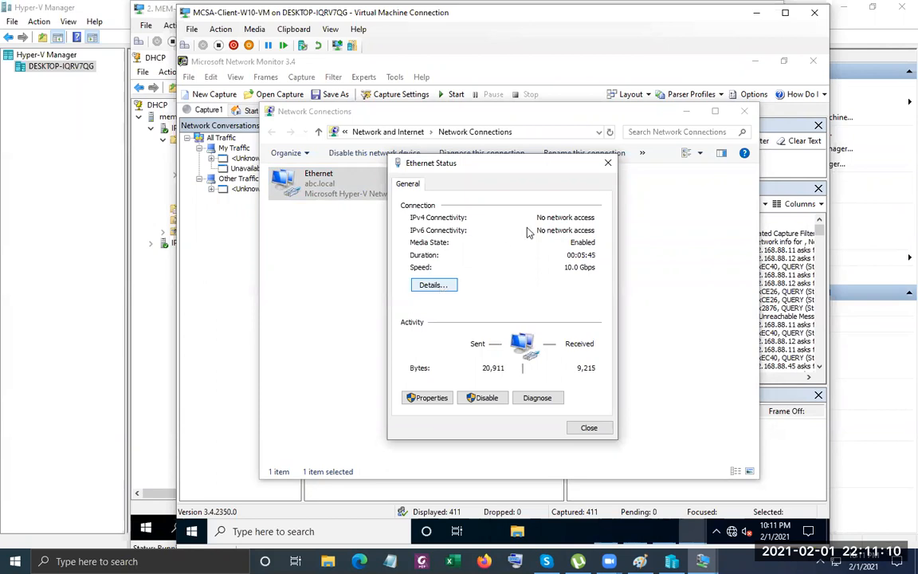
pyautogui.click(435, 287)
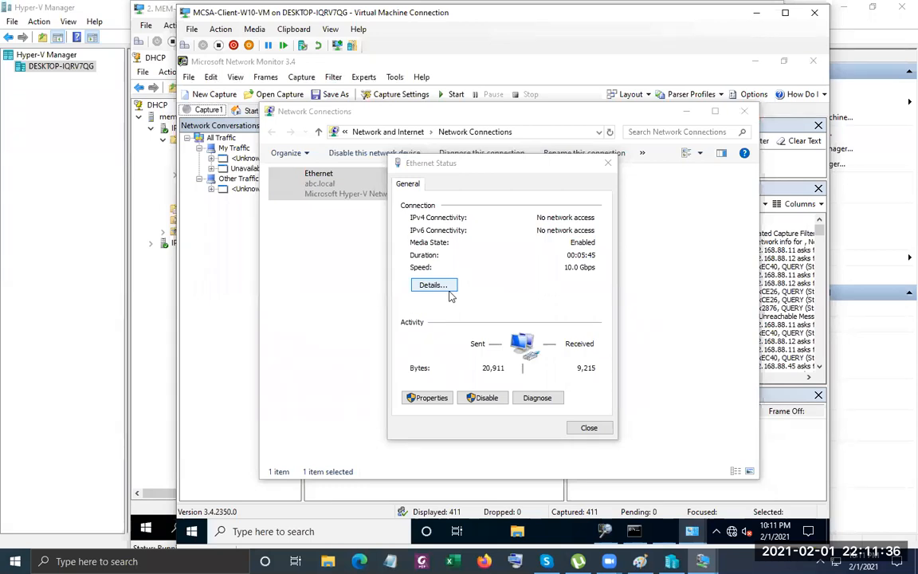
pyautogui.click(435, 285)
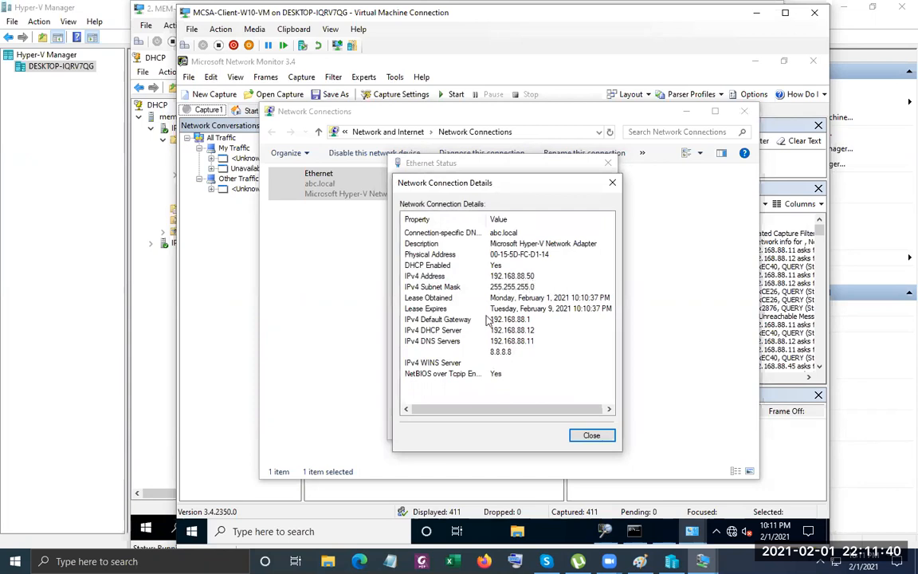
pyautogui.click(531, 332)
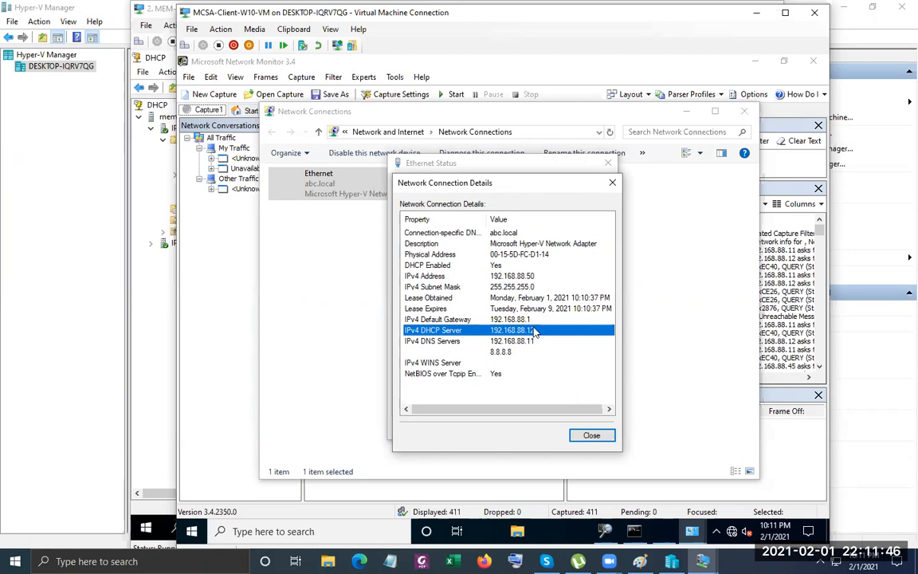
pyautogui.click(597, 434)
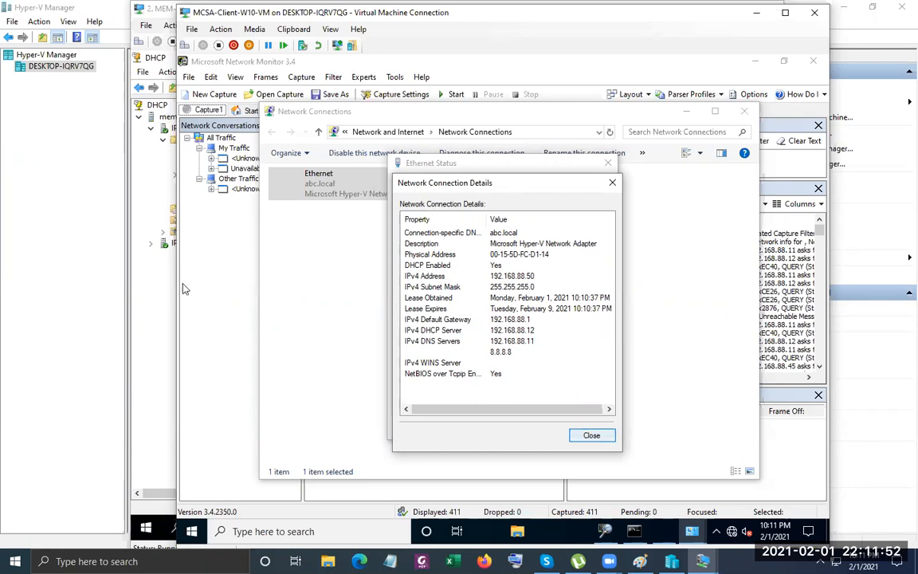
pyautogui.click(198, 243)
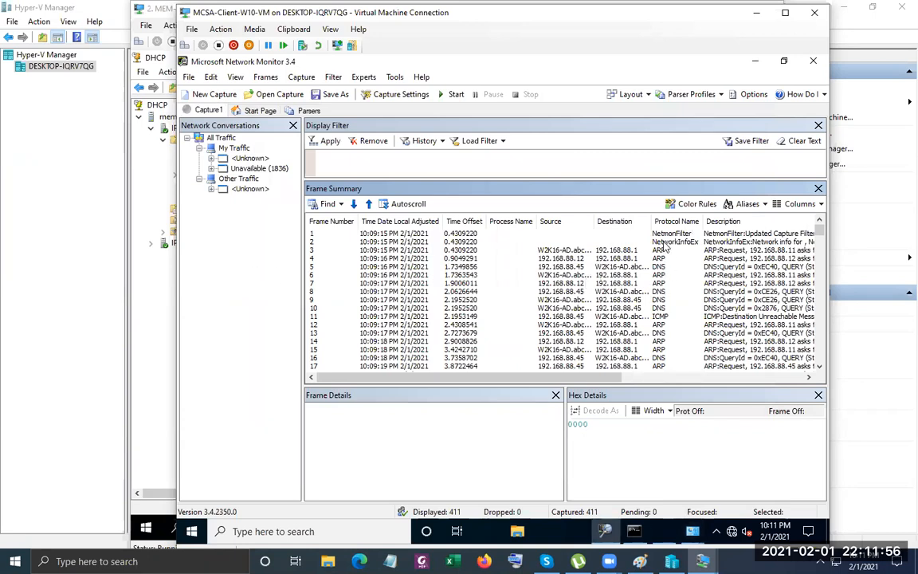
# Scroll the Frame Summary to the DHCP DISCOVER, OFFER, REQUEST and ACK frames from 192.168.88.12.
pyautogui.scroll(-1, 655, 304)
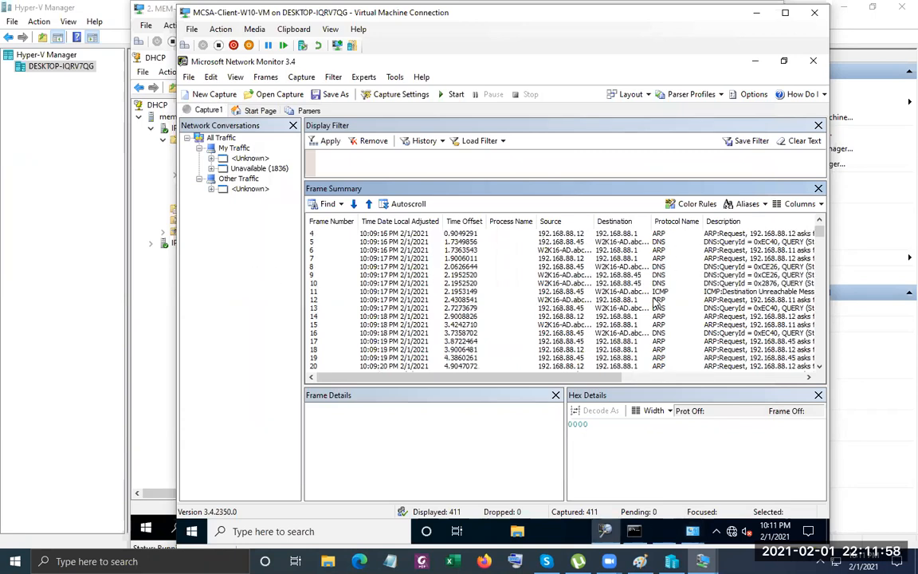
pyautogui.scroll(-1, 656, 303)
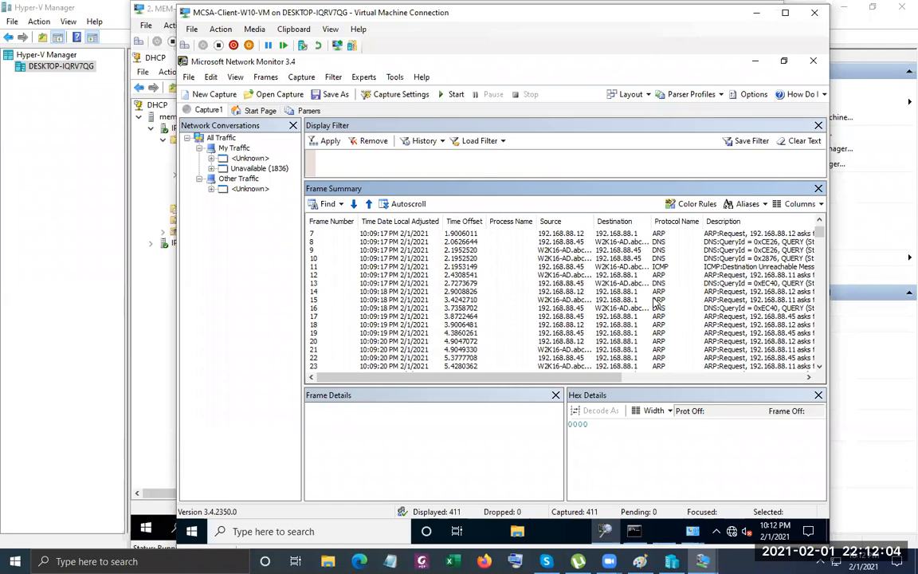
pyautogui.scroll(-5, 655, 301)
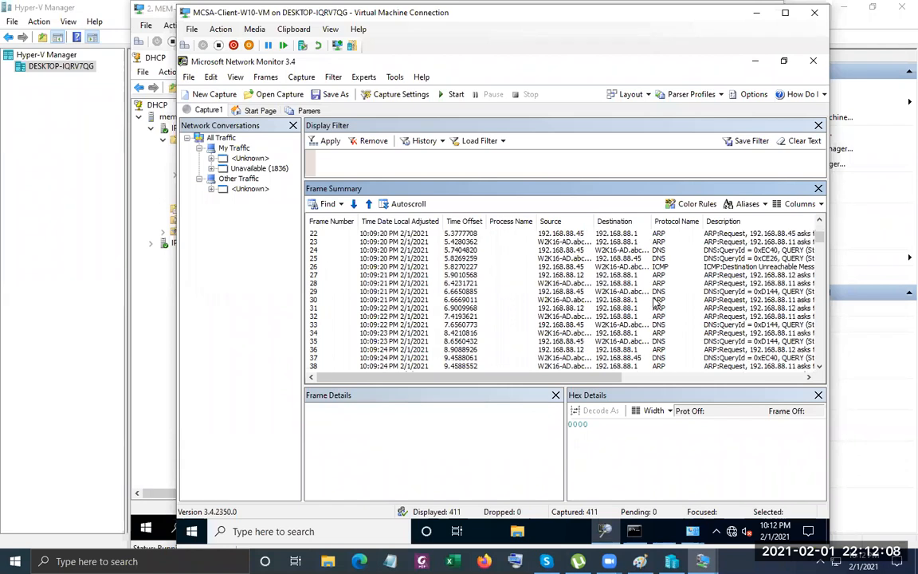
pyautogui.scroll(-3, 655, 303)
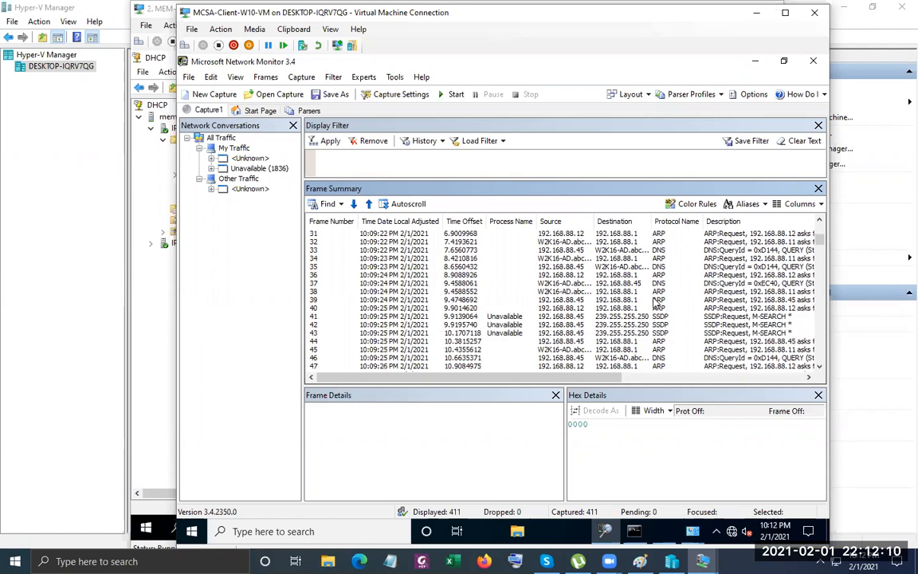
pyautogui.scroll(-2, 655, 304)
pyautogui.scroll(-2, 655, 303)
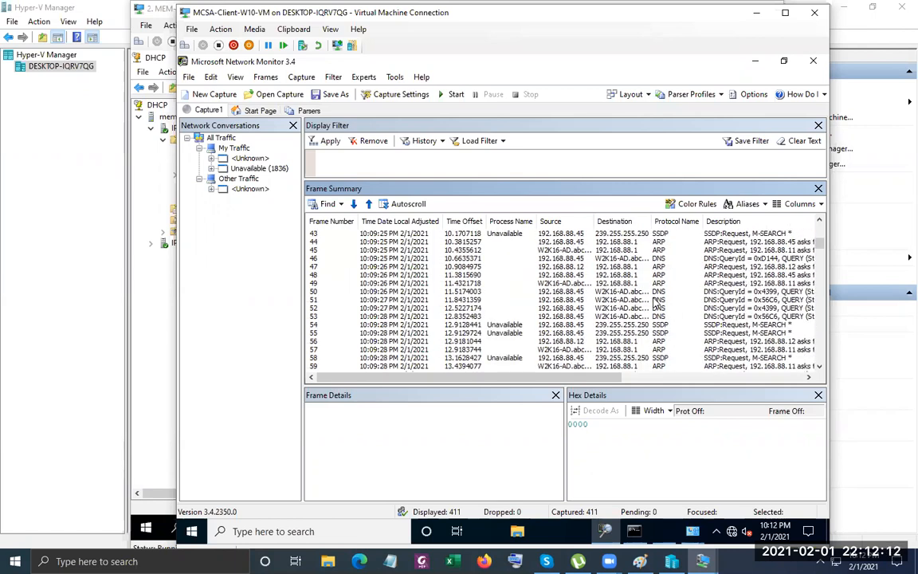
pyautogui.scroll(-5, 655, 304)
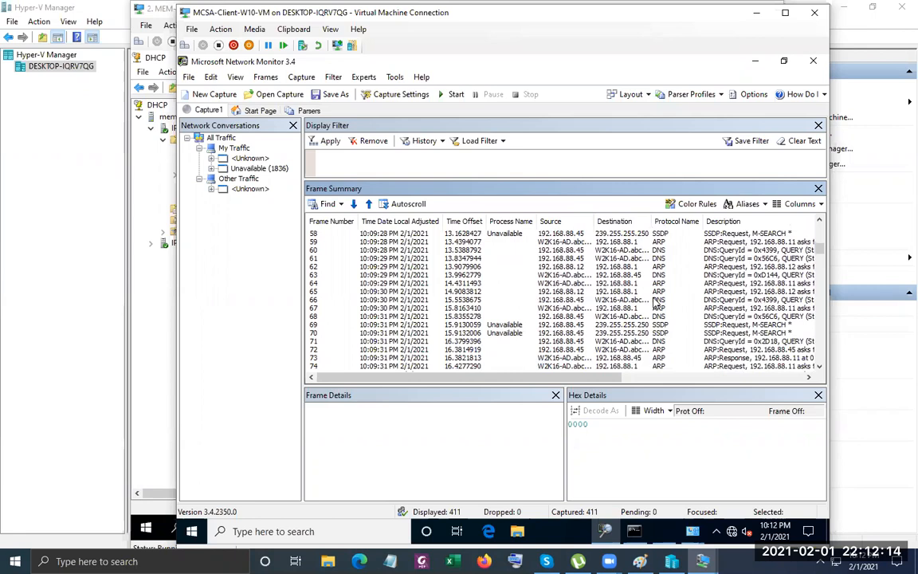
pyautogui.scroll(-7, 655, 303)
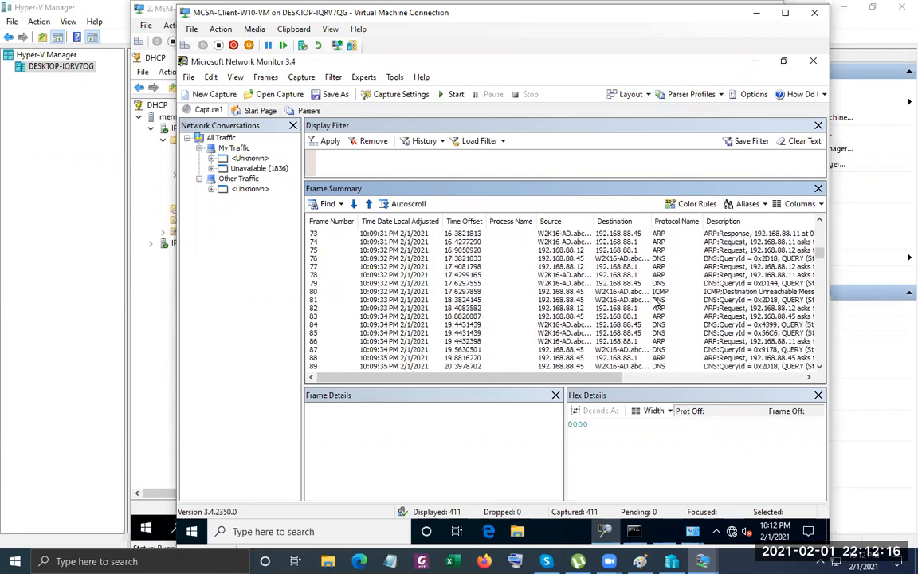
pyautogui.scroll(-3, 655, 304)
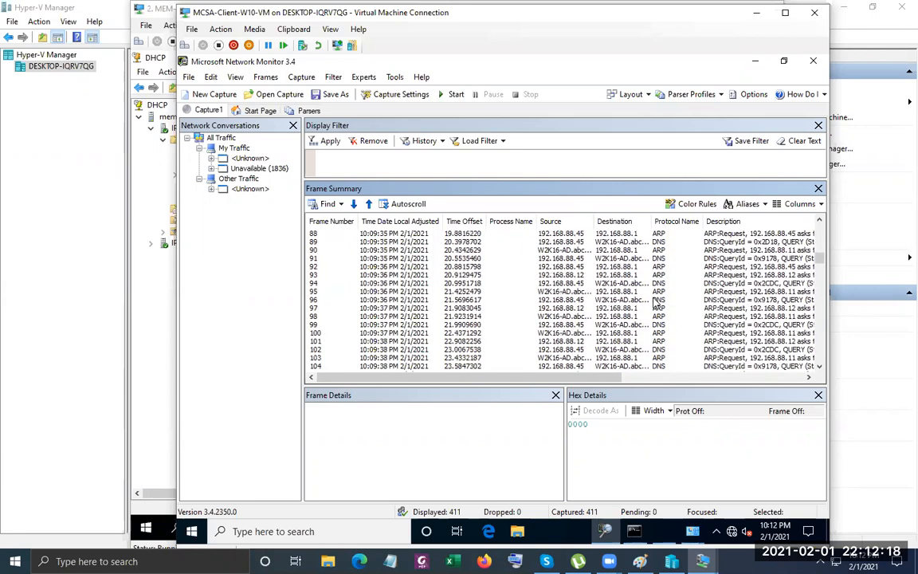
pyautogui.scroll(-1, 655, 304)
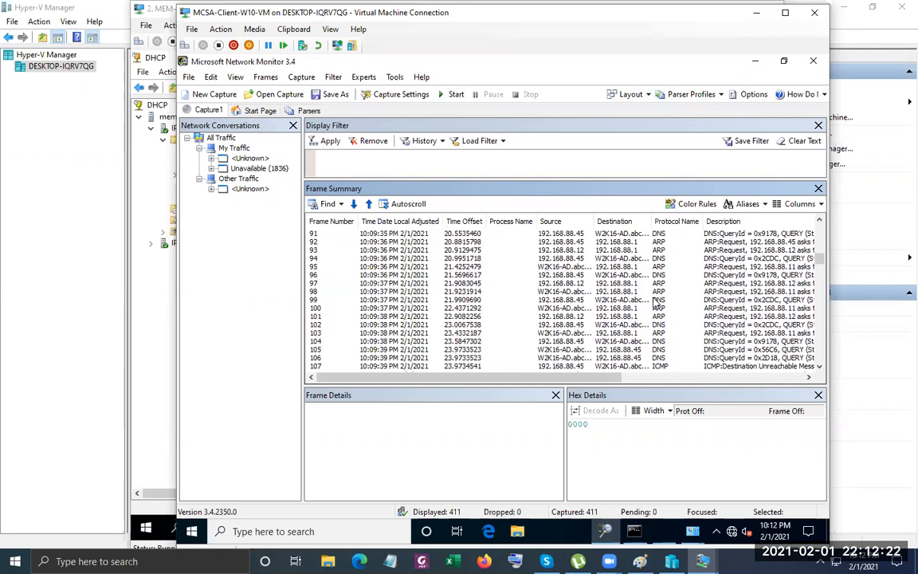
pyautogui.scroll(-8, 655, 304)
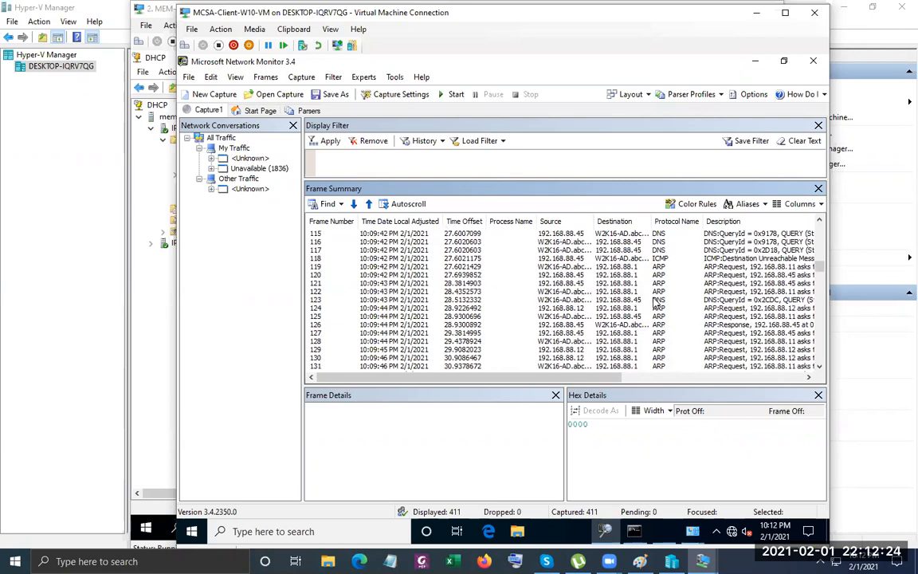
pyautogui.scroll(-3, 655, 304)
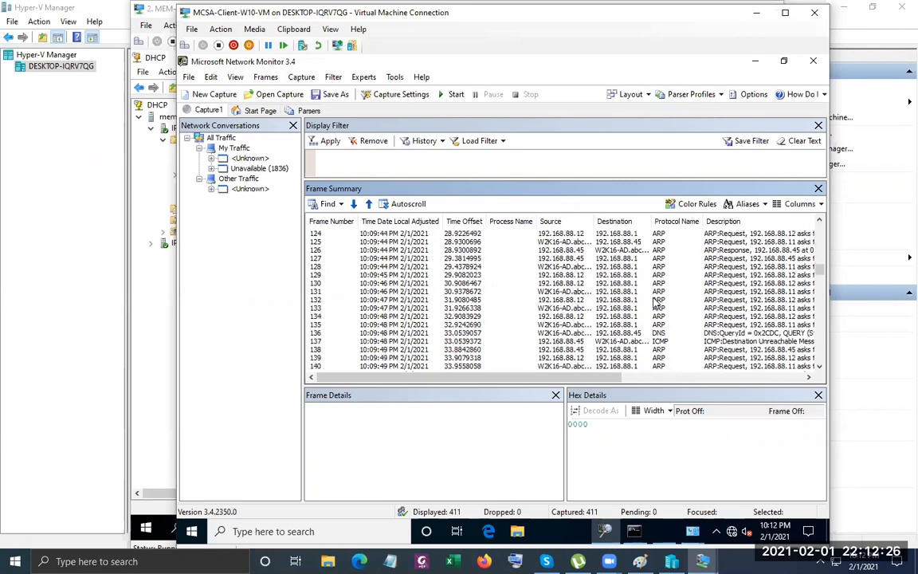
pyautogui.scroll(-1, 655, 304)
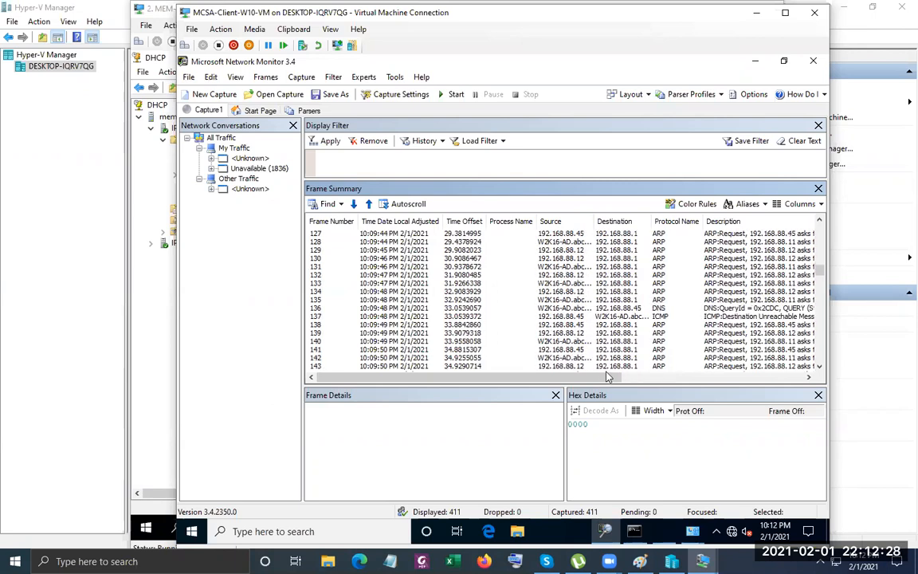
pyautogui.moveTo(591, 379); pyautogui.dragTo(635, 378)
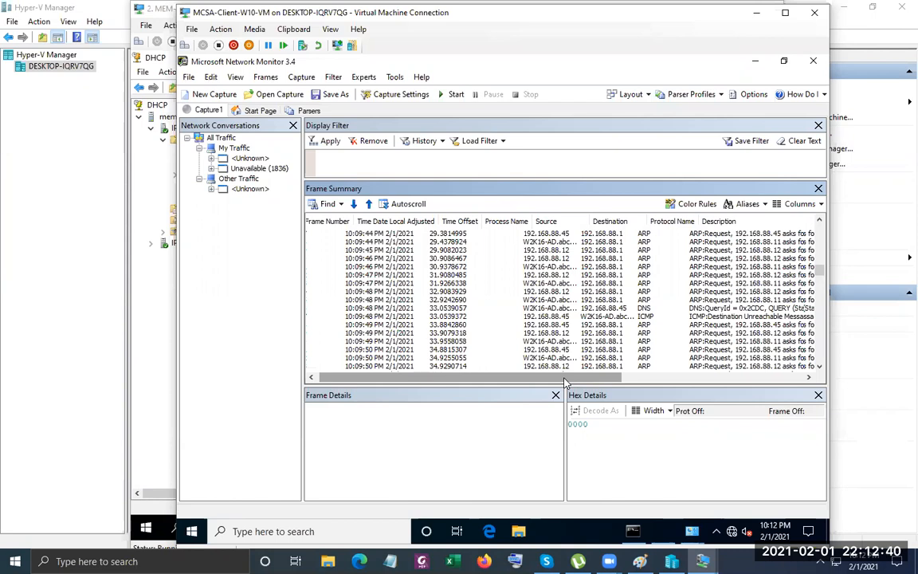
pyautogui.hscroll(3, 565, 379)
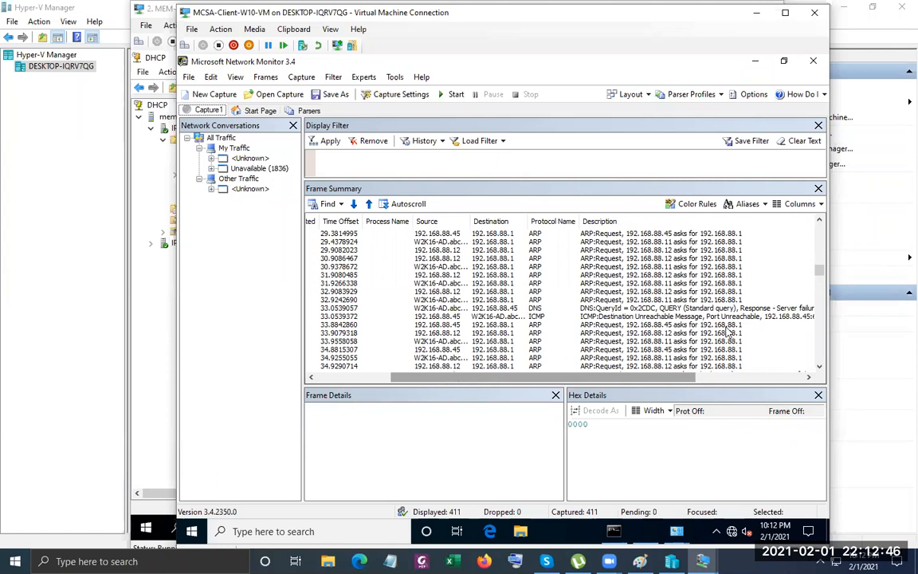
pyautogui.moveTo(557, 377); pyautogui.dragTo(548, 379)
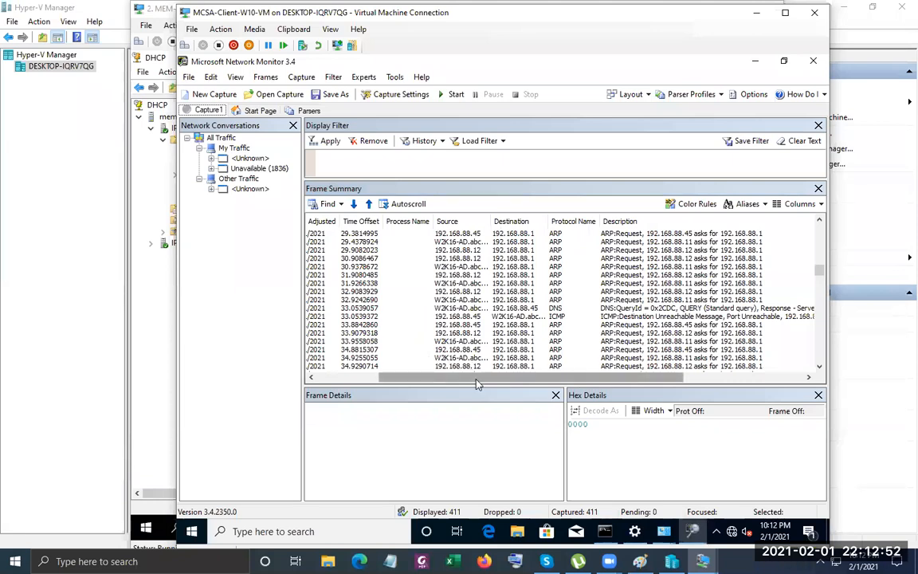
pyautogui.moveTo(476, 383); pyautogui.dragTo(463, 384)
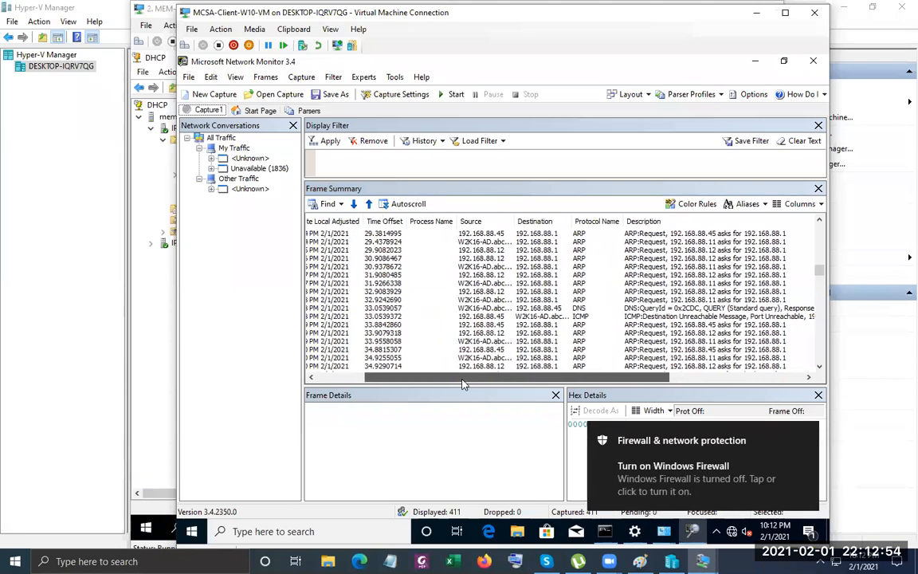
pyautogui.moveTo(463, 384); pyautogui.dragTo(458, 384)
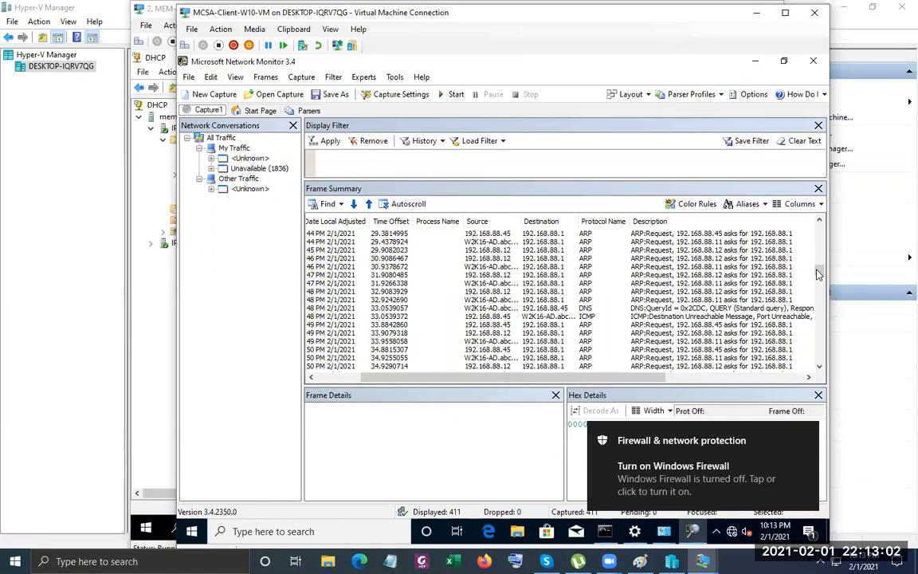
pyautogui.moveTo(818, 275); pyautogui.dragTo(823, 331)
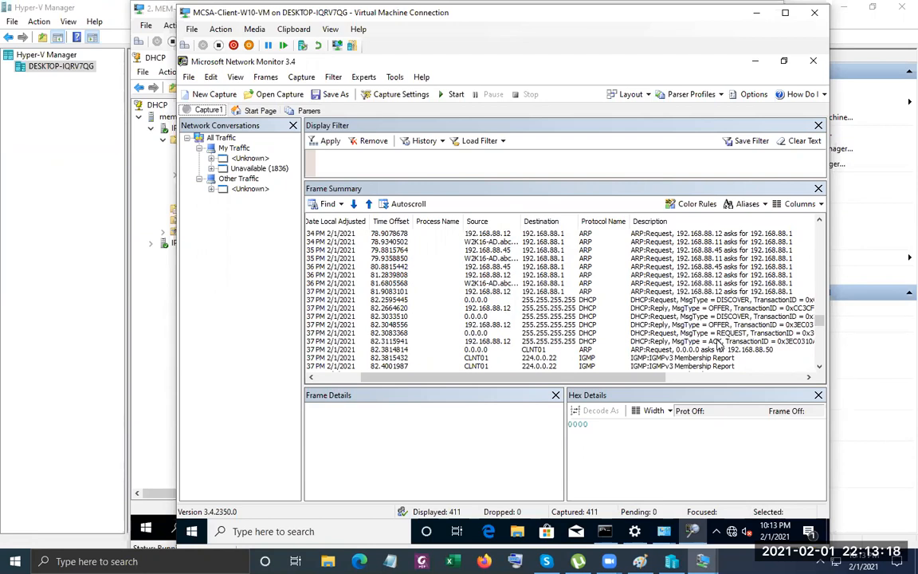
# Inspect the DHCP DISCOVER, OFFER, REQUEST and ACK frames in turn, ending on DISCOVER.
pyautogui.click(725, 317)
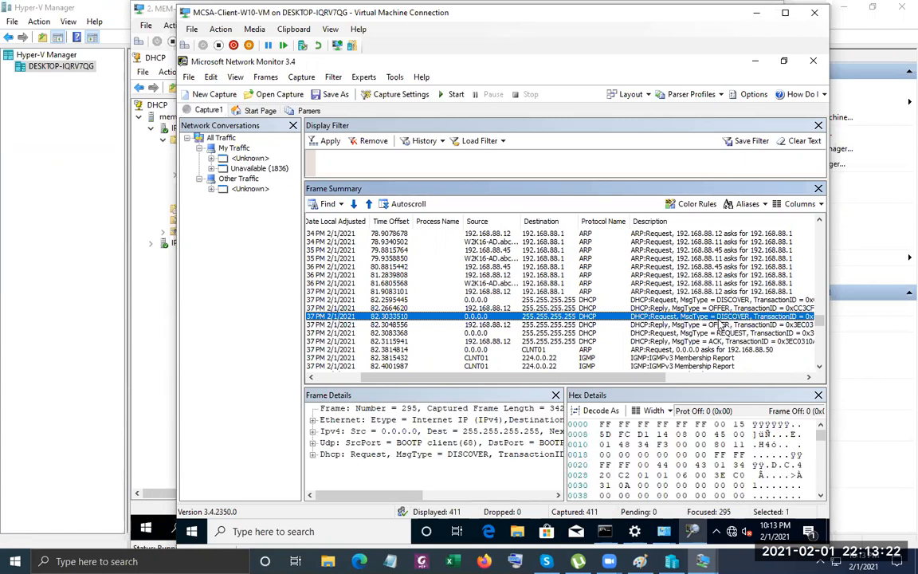
pyautogui.click(721, 326)
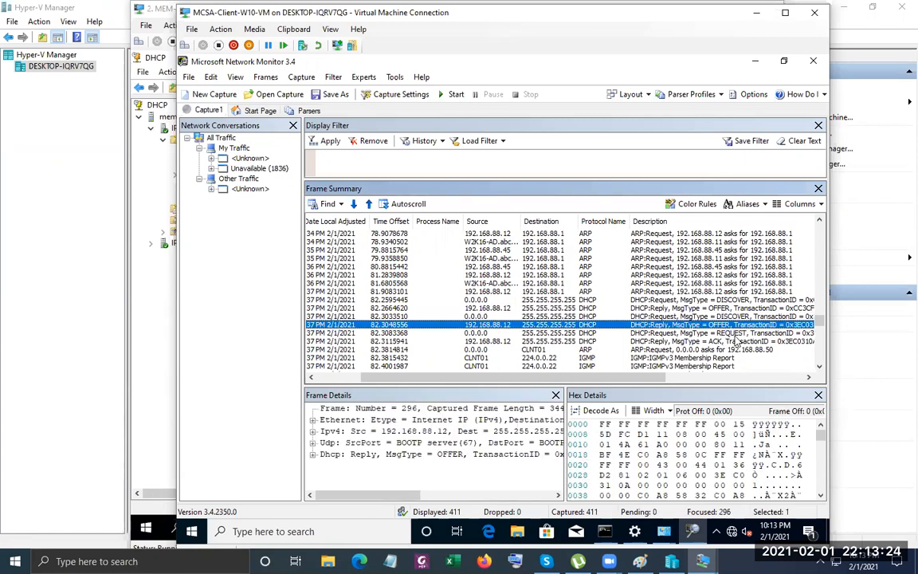
pyautogui.click(718, 332)
pyautogui.click(715, 342)
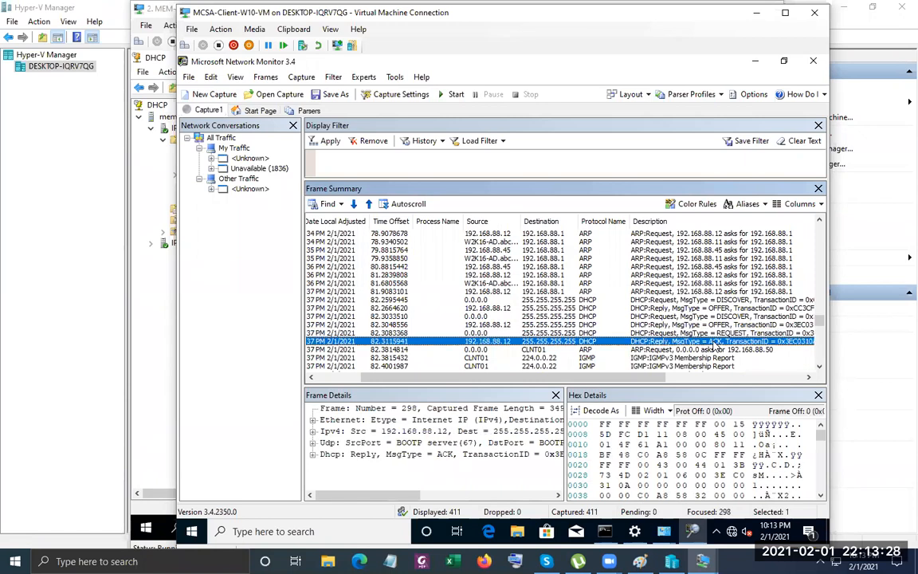
pyautogui.click(642, 318)
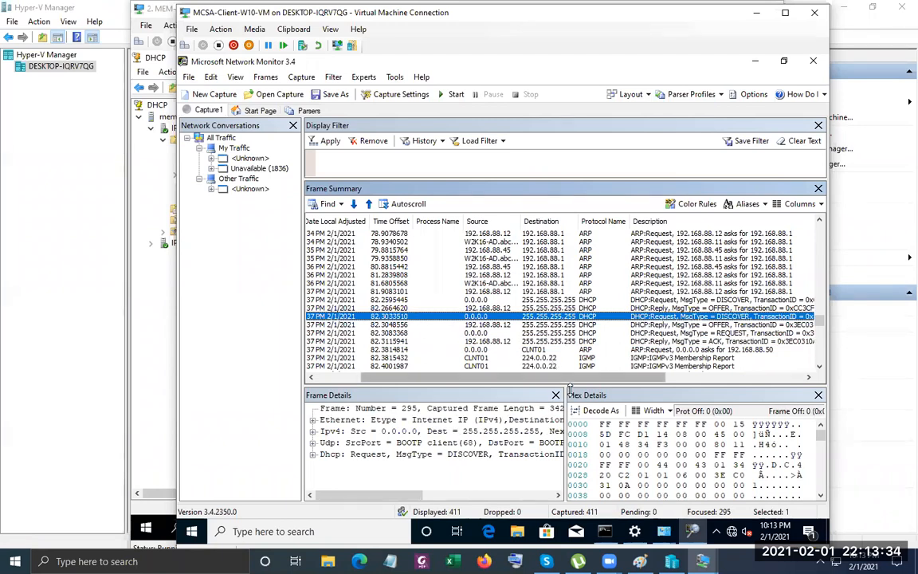
# Widen the Frame Details pane to show DISCOVER frame 295's decoded headers.
pyautogui.moveTo(567, 399); pyautogui.dragTo(675, 398)
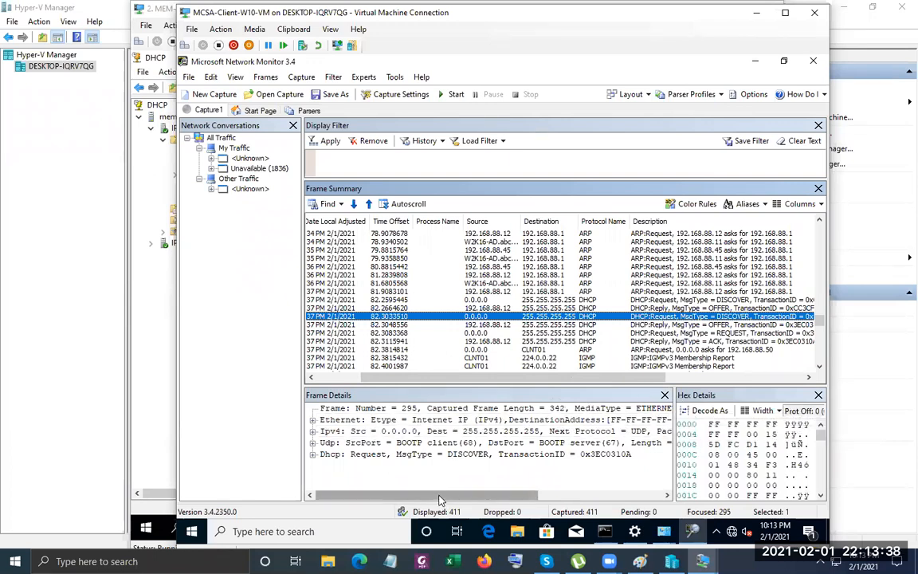
pyautogui.moveTo(468, 495); pyautogui.dragTo(513, 495)
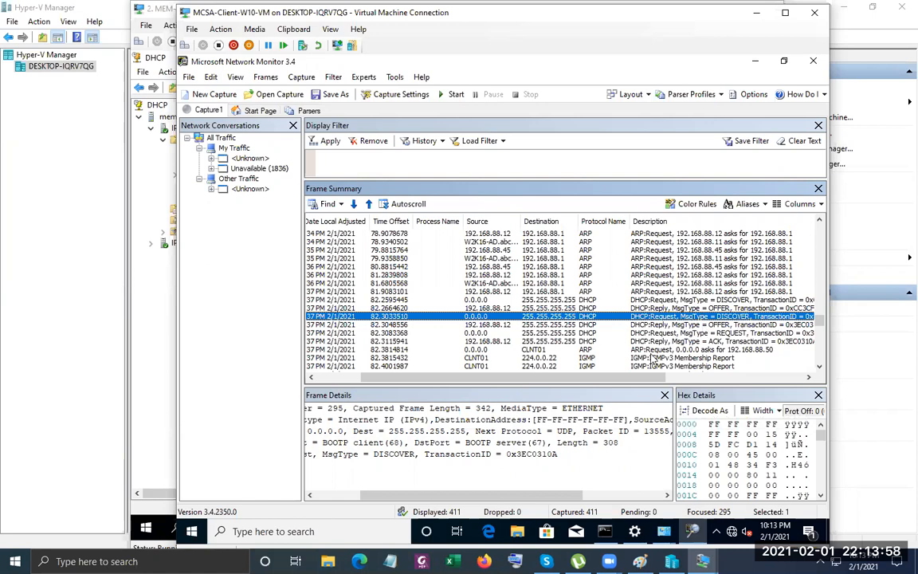
pyautogui.moveTo(474, 495); pyautogui.dragTo(422, 500)
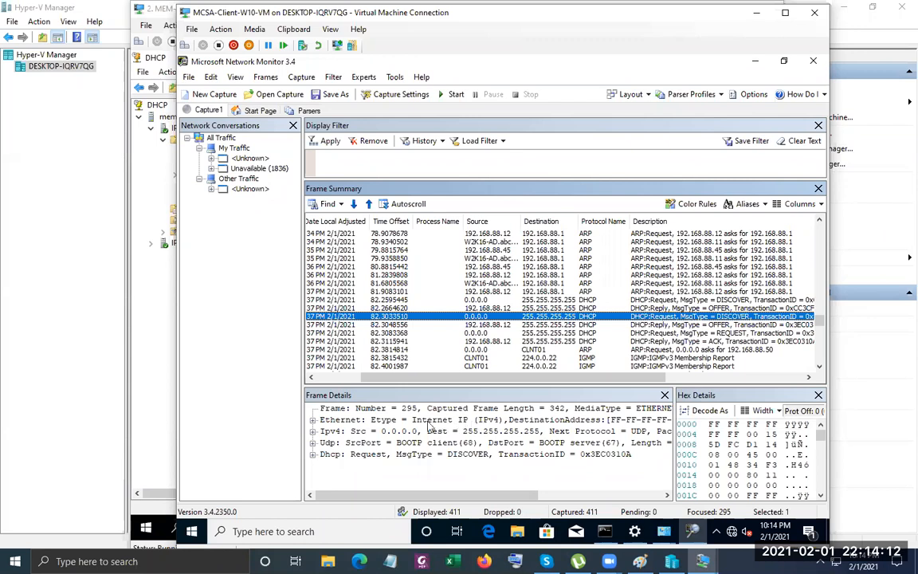
# Expand frame 295's Ethernet header and check its broadcast destination MAC address.
pyautogui.click(313, 419)
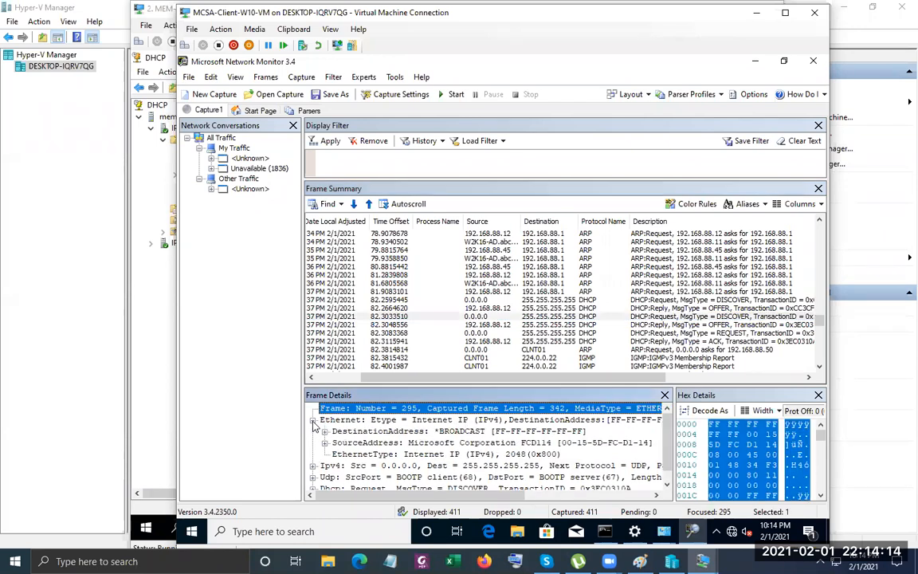
pyautogui.click(415, 432)
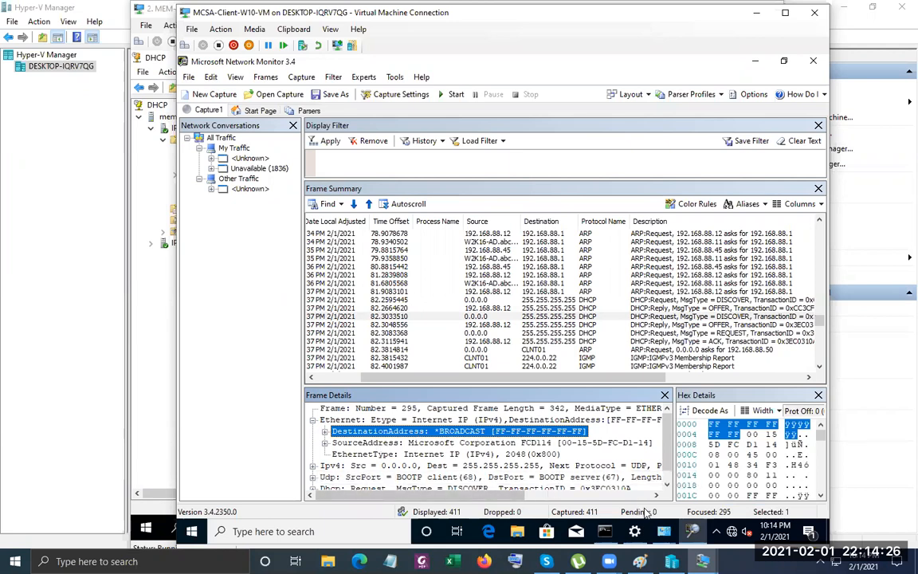
pyautogui.click(662, 531)
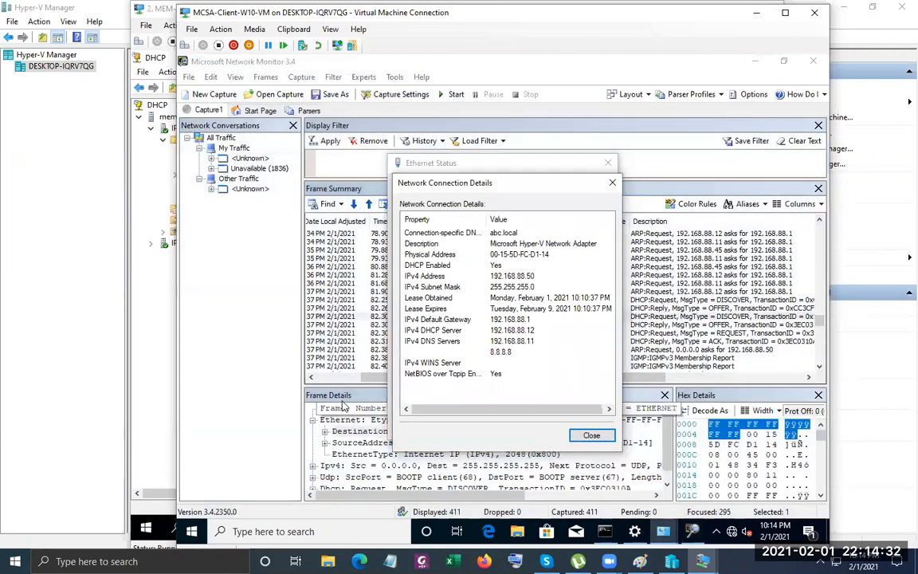
pyautogui.click(343, 402)
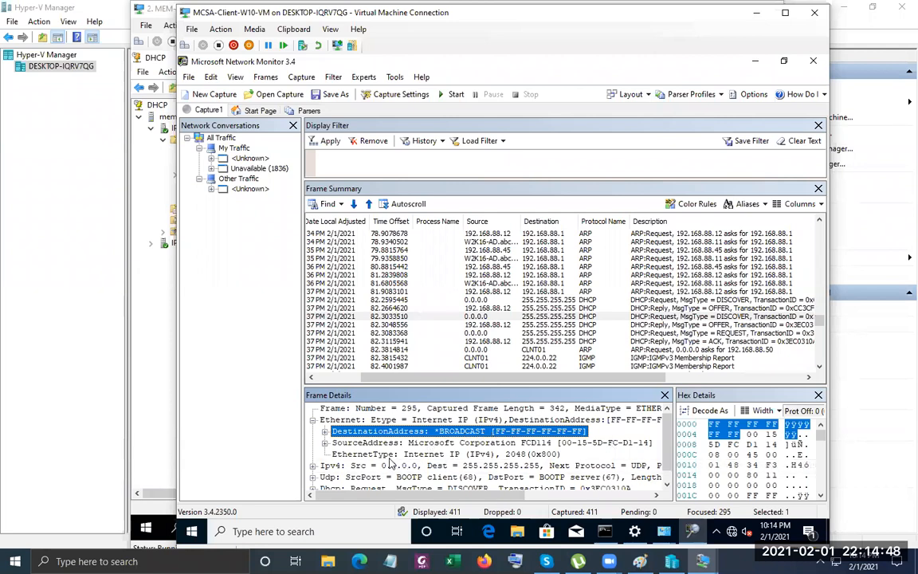
# Examine frame 295's EthernetType, IPv4, UDP BOOTP 68-to-67 ports and Dhcp DISCOVER lines.
pyautogui.click(422, 454)
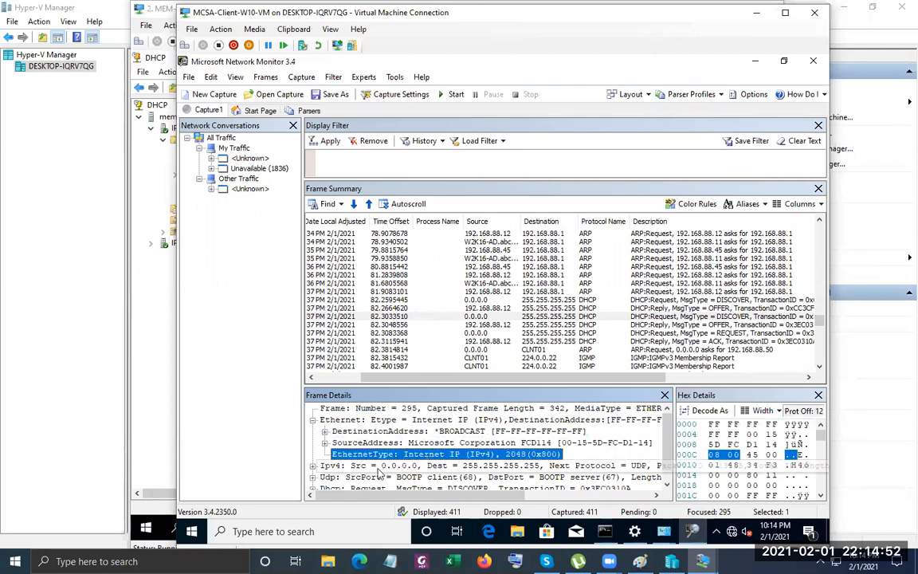
pyautogui.click(343, 472)
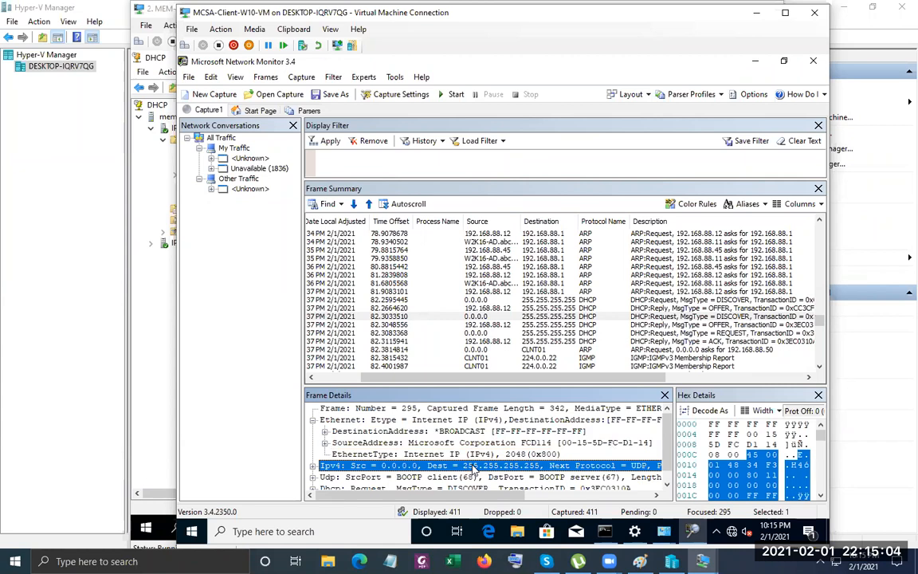
pyautogui.moveTo(481, 500); pyautogui.dragTo(541, 500)
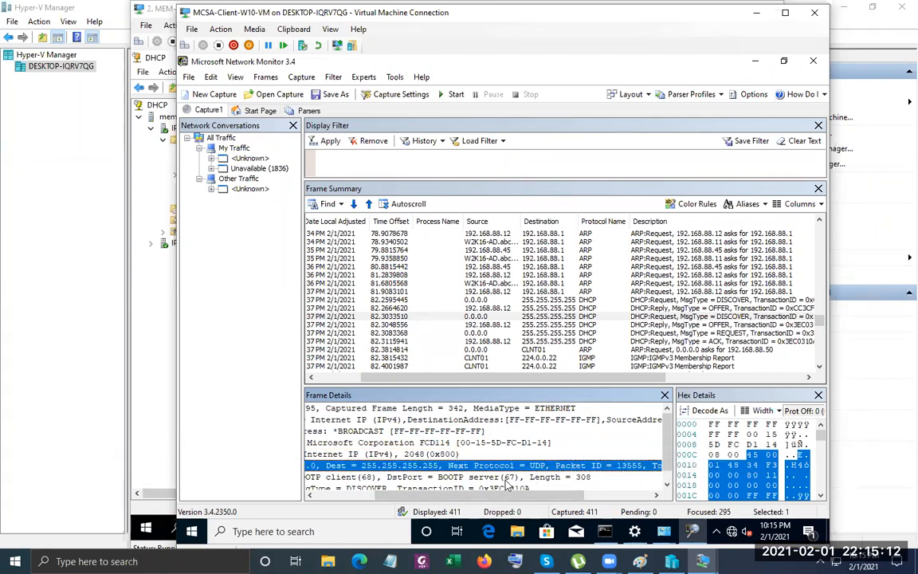
pyautogui.click(508, 479)
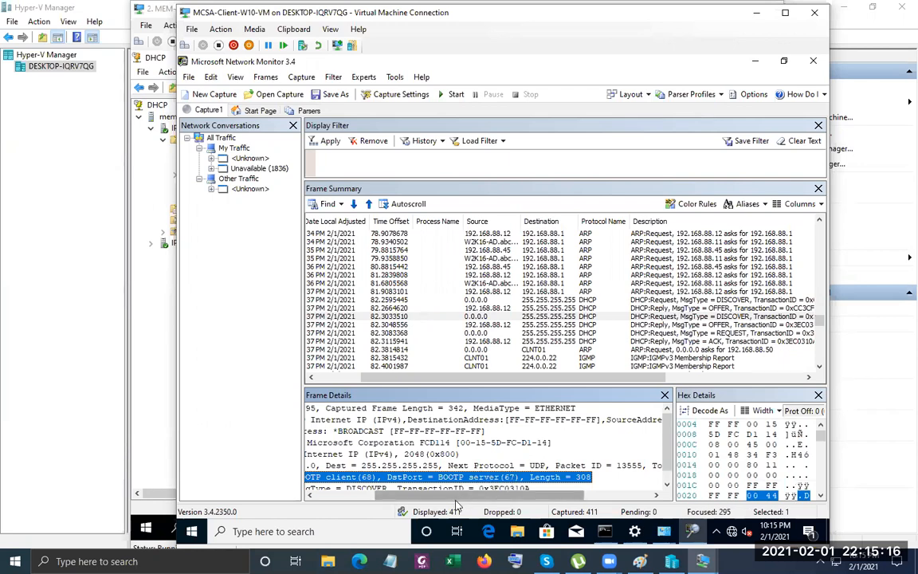
pyautogui.moveTo(456, 502); pyautogui.dragTo(436, 488)
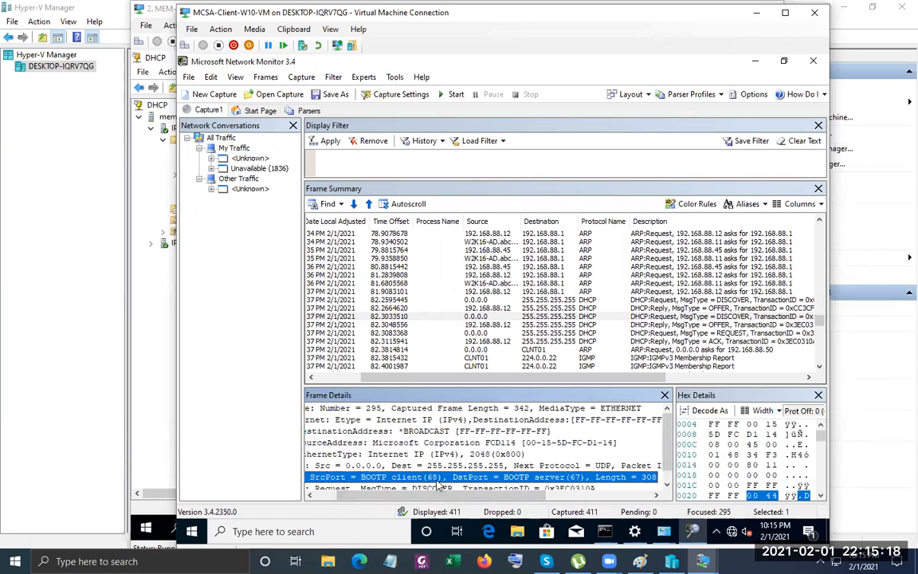
pyautogui.scroll(-1, 435, 490)
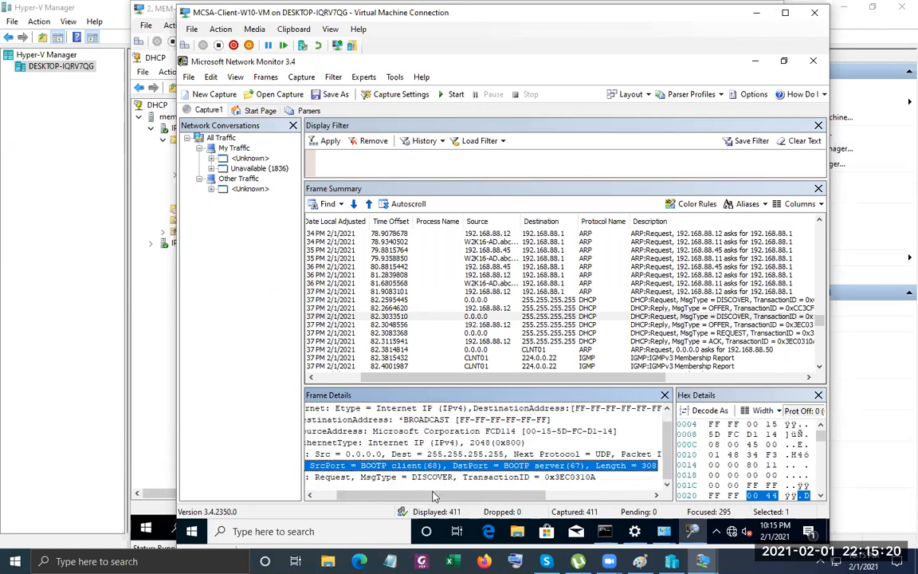
pyautogui.click(373, 477)
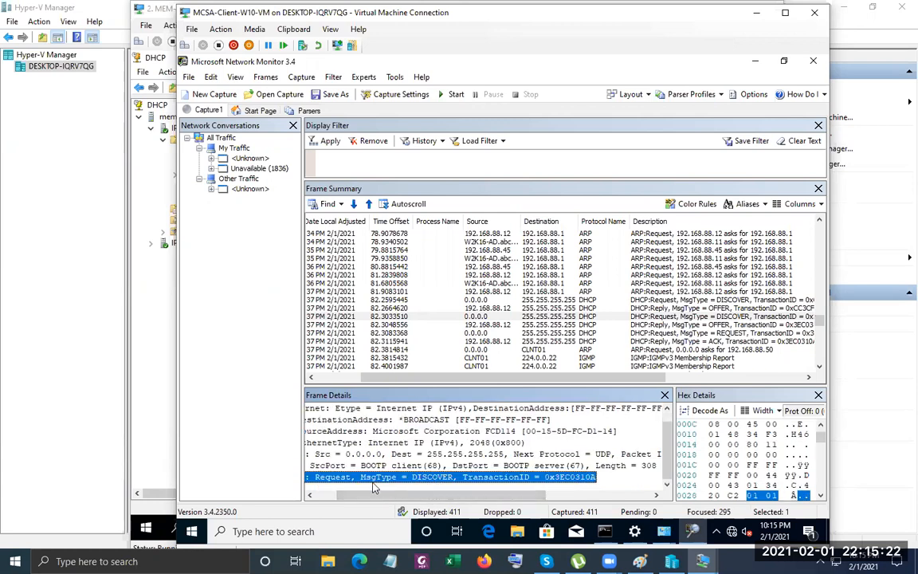
pyautogui.moveTo(420, 495); pyautogui.dragTo(366, 495)
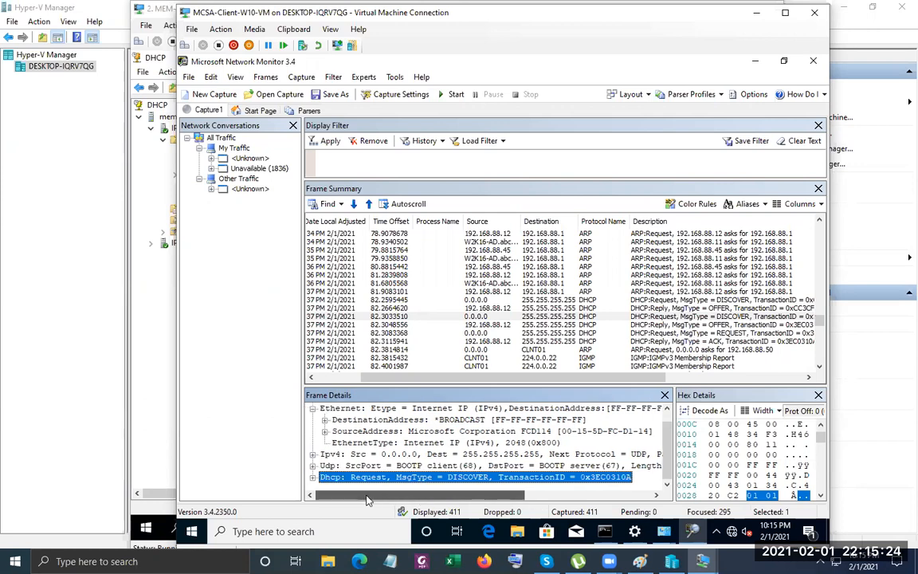
# Expand frame 295's Dhcp fields and reveal client hardware address 00-15-5D-FC-D1-14.
pyautogui.click(313, 478)
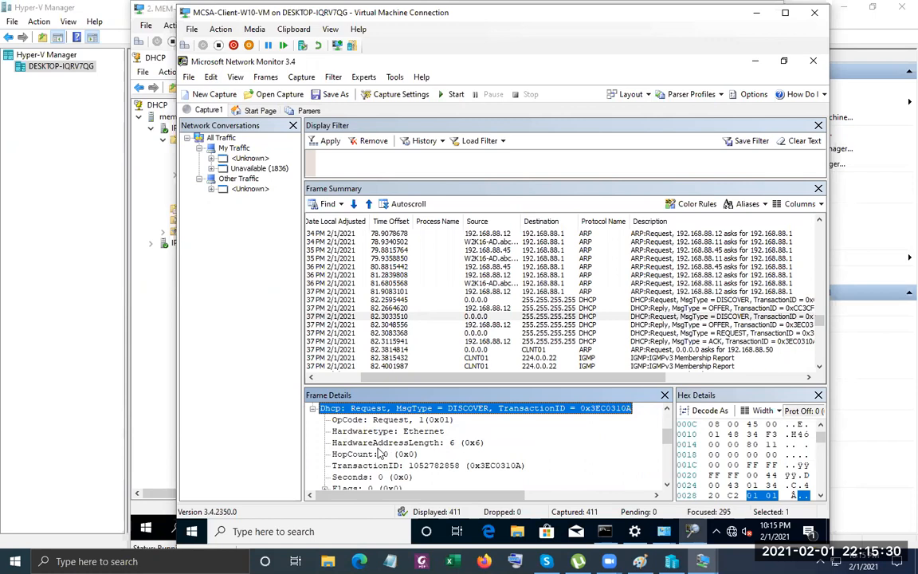
pyautogui.scroll(-1, 381, 453)
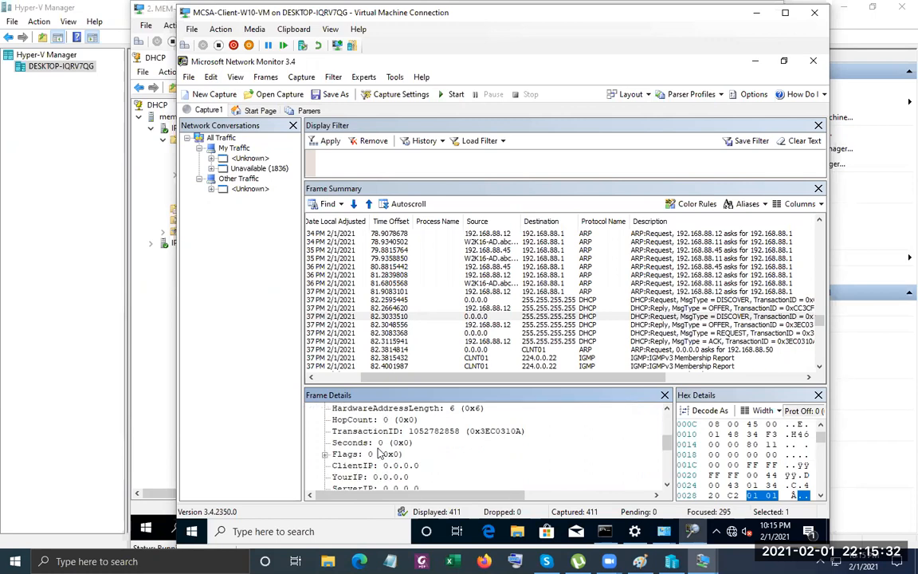
pyautogui.scroll(-1, 381, 454)
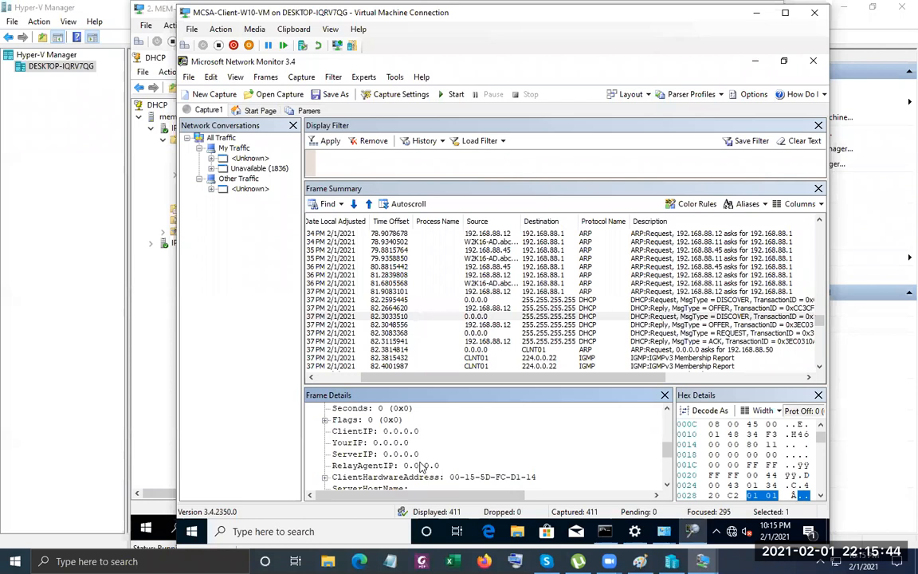
pyautogui.scroll(-1, 414, 456)
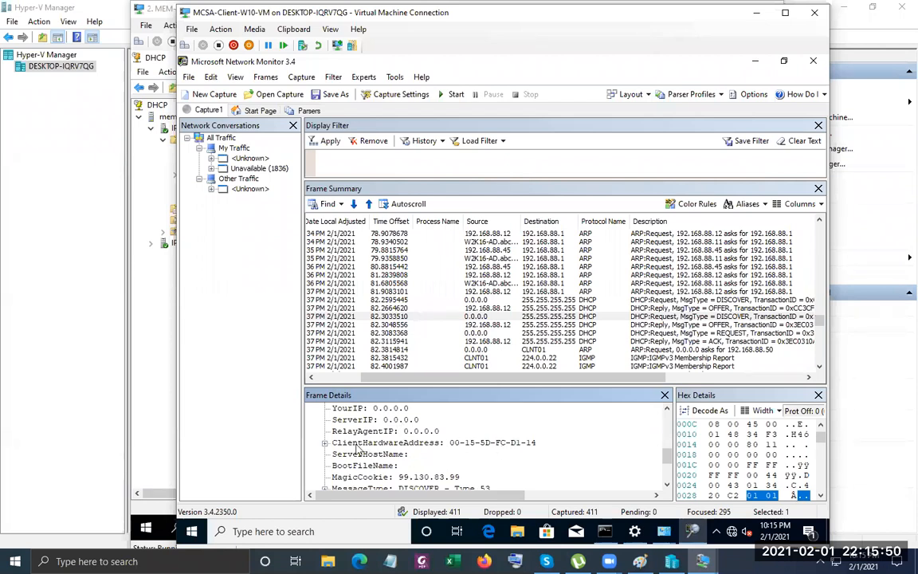
pyautogui.click(324, 442)
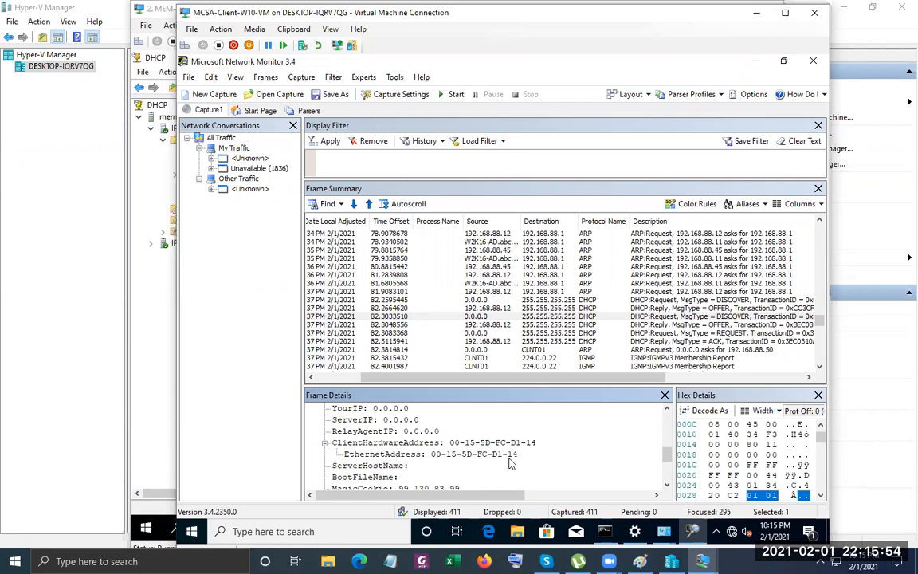
pyautogui.scroll(-3, 511, 463)
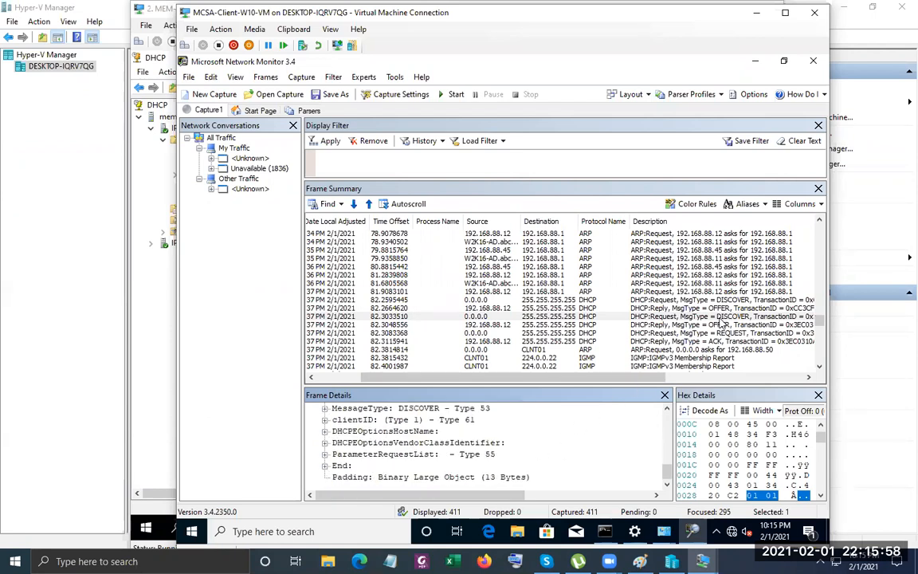
# Open OFFER frame 296 and expand its Ethernet header to show the broadcast destination and source MAC 00-15-5D-FC-D1-11.
pyautogui.click(637, 325)
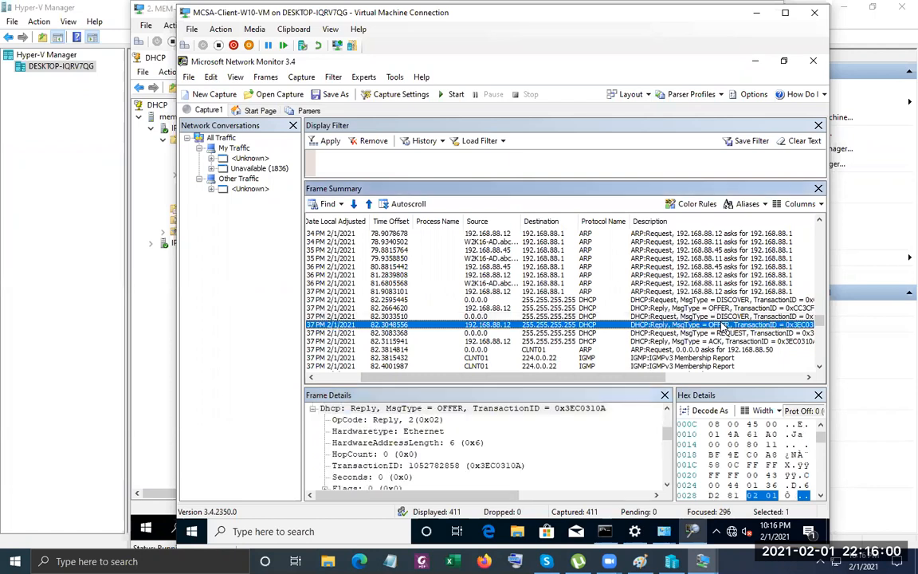
pyautogui.click(313, 408)
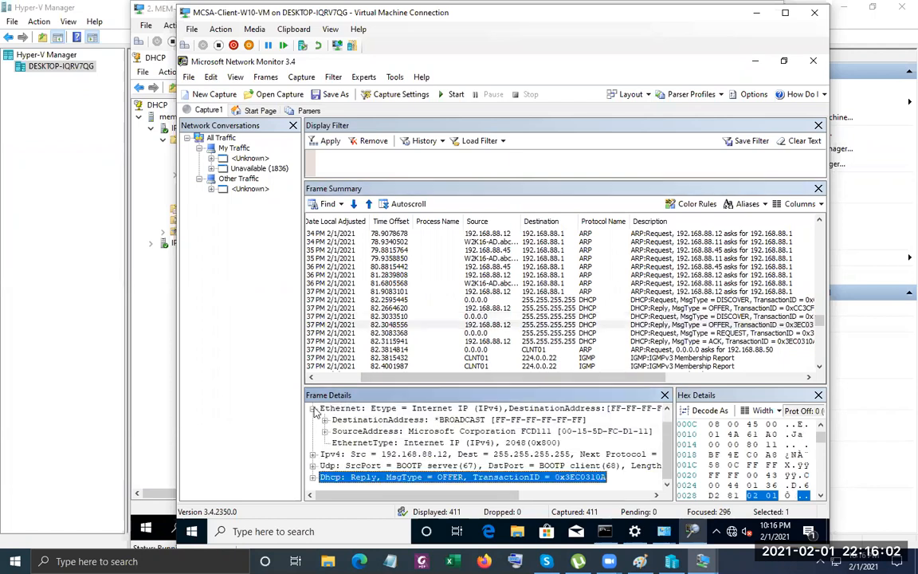
pyautogui.click(313, 409)
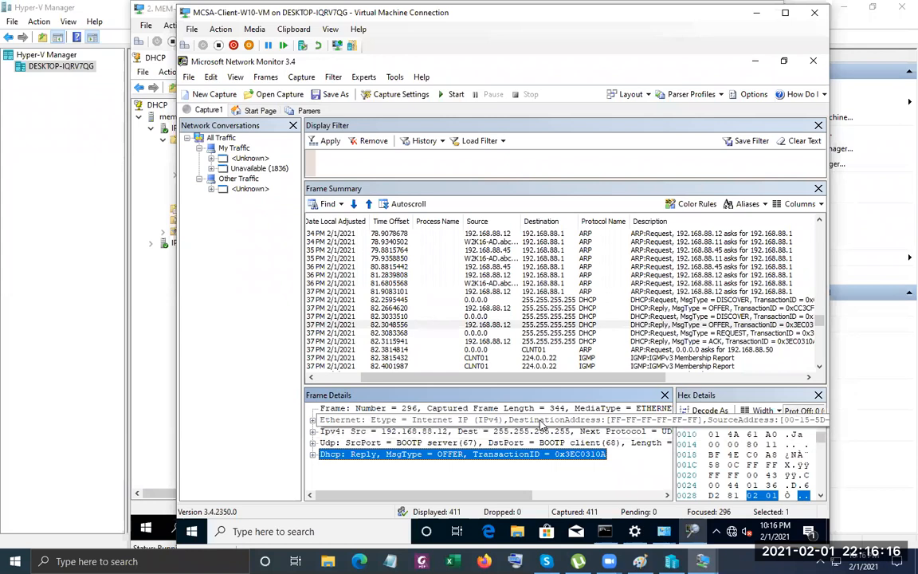
pyautogui.click(312, 419)
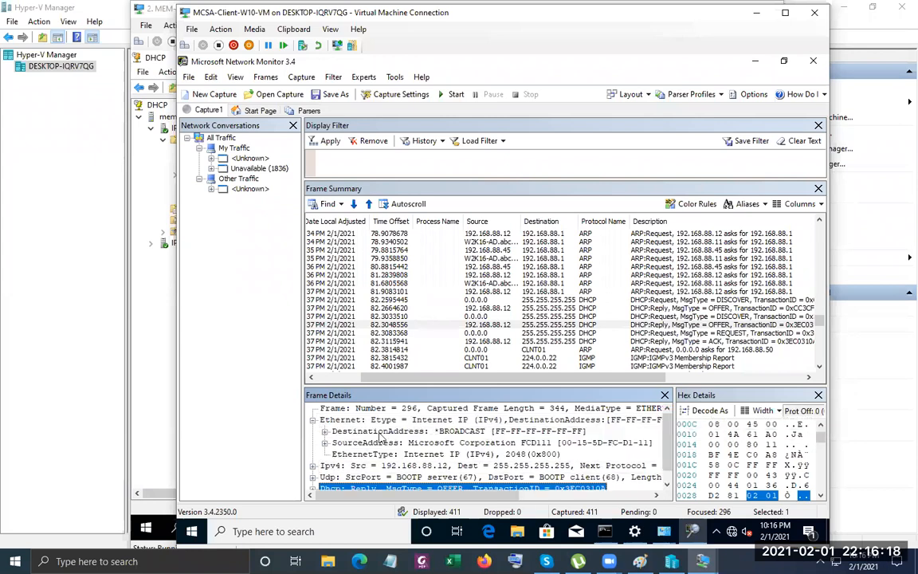
pyautogui.click(402, 431)
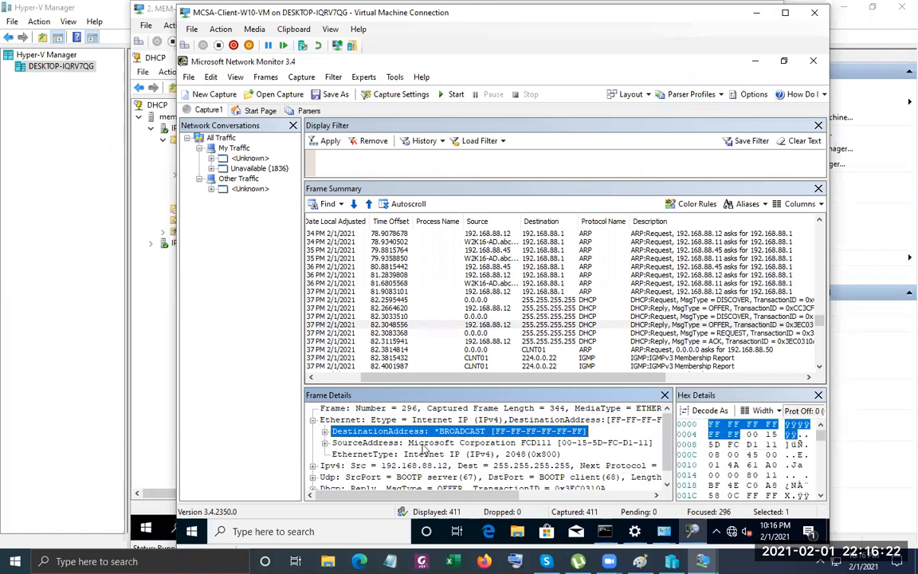
pyautogui.click(470, 443)
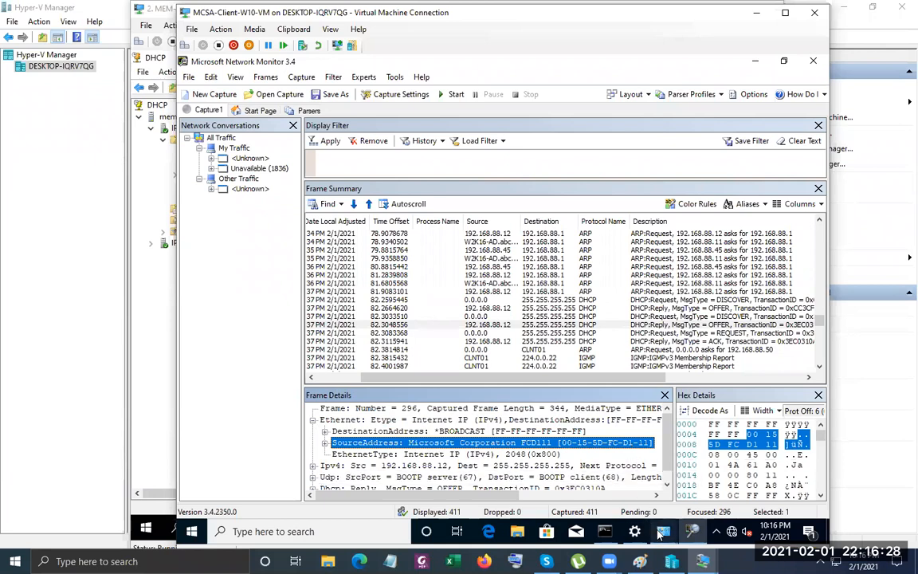
# Show MEM-01's Ethernet details (MAC 00-15-5D-FC-D1-11, IP 192.168.88.12), then close the client's connection details.
pyautogui.moveTo(659, 534)
pyautogui.click(733, 454)
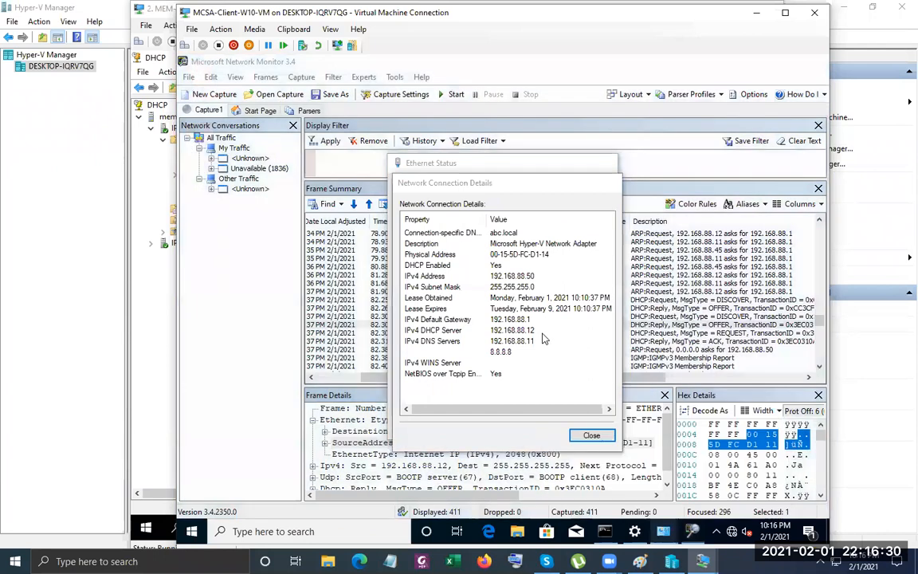
pyautogui.click(141, 333)
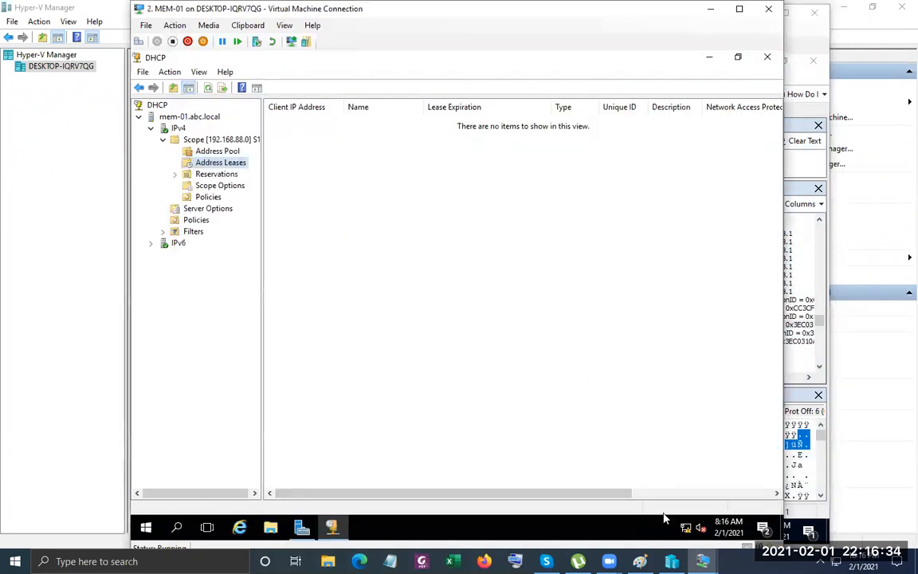
pyautogui.rightClick(685, 528)
pyautogui.click(472, 373)
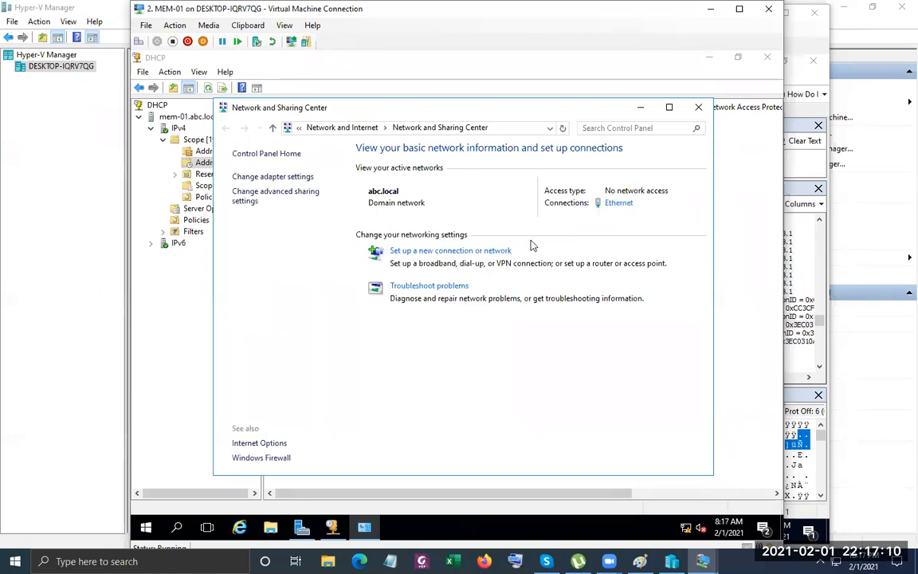
pyautogui.click(619, 203)
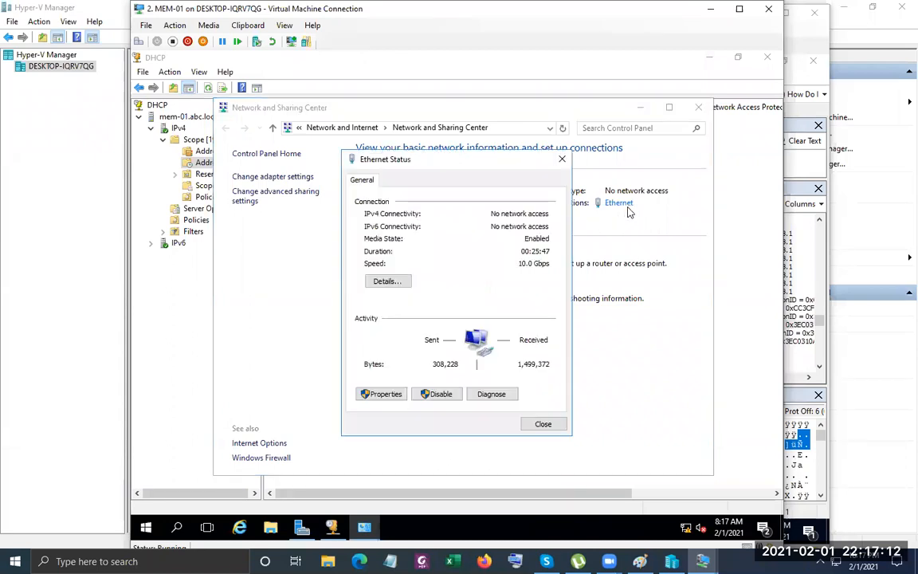
pyautogui.click(376, 281)
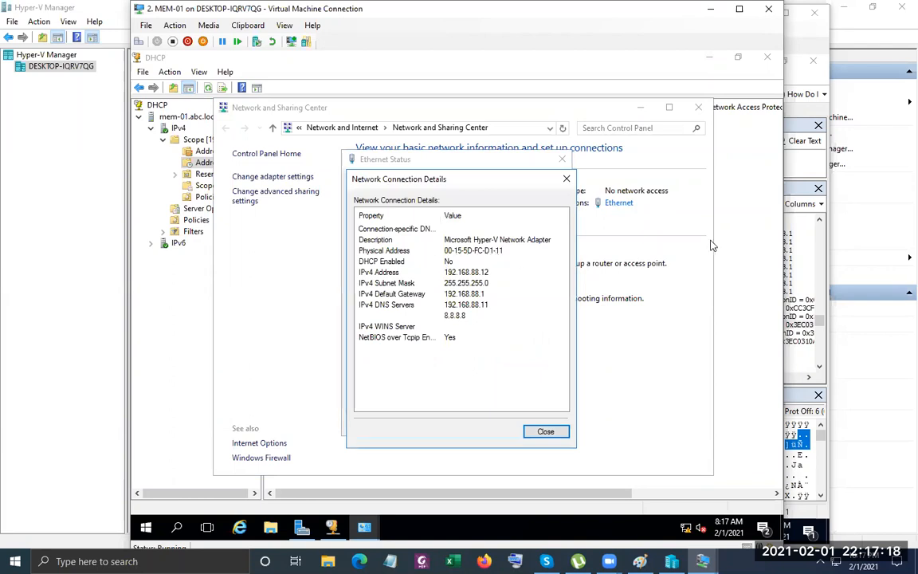
pyautogui.click(826, 175)
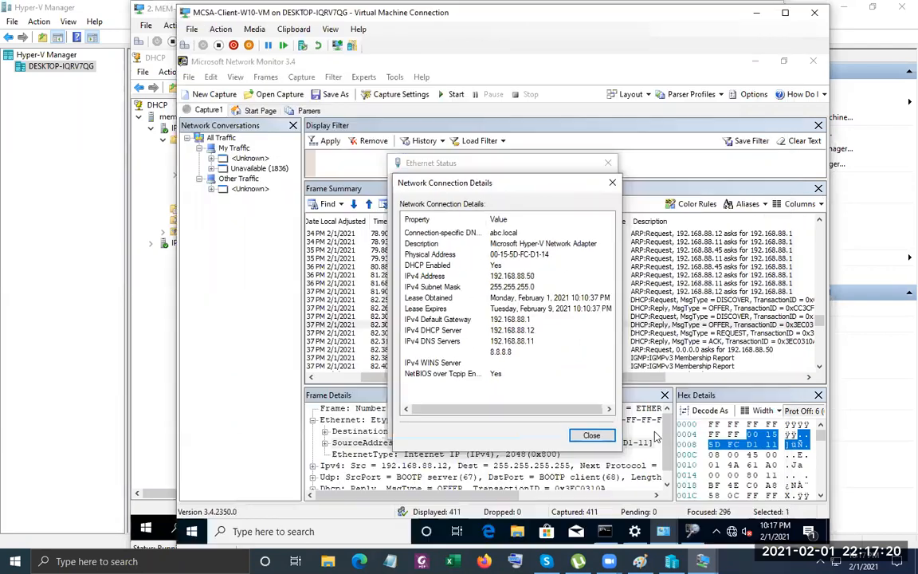
pyautogui.click(591, 435)
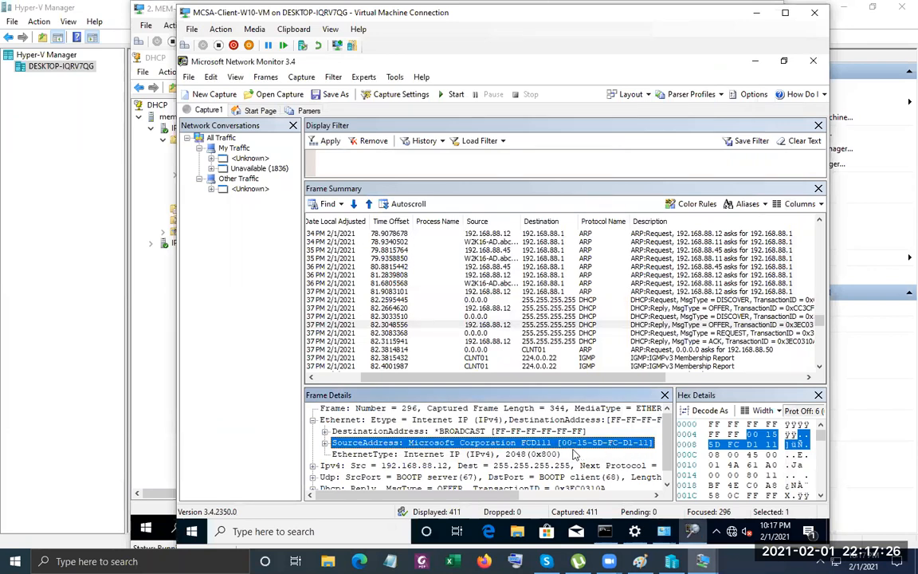
# Recheck MEM-01's network connection details, then return to Network Monitor on the client.
pyautogui.scroll(-1, 469, 469)
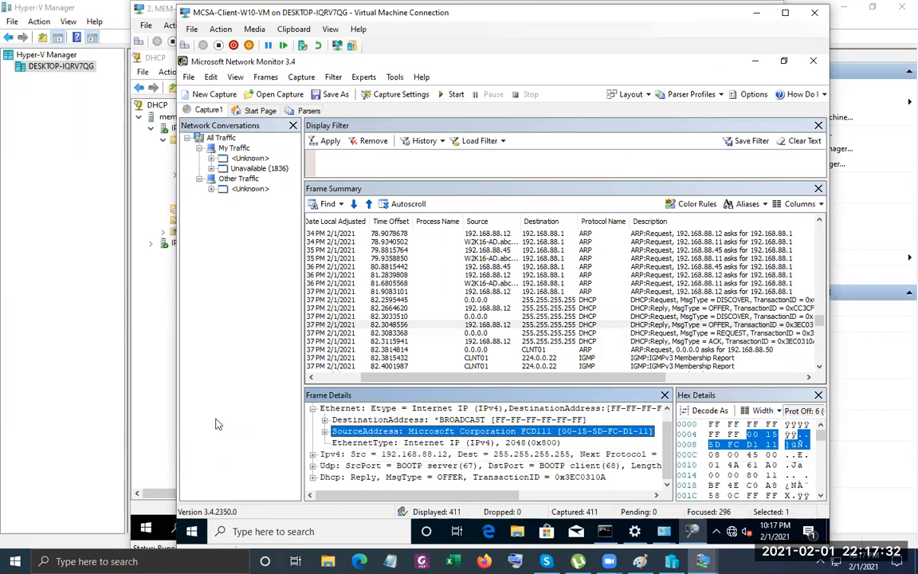
pyautogui.click(164, 398)
pyautogui.moveTo(368, 525)
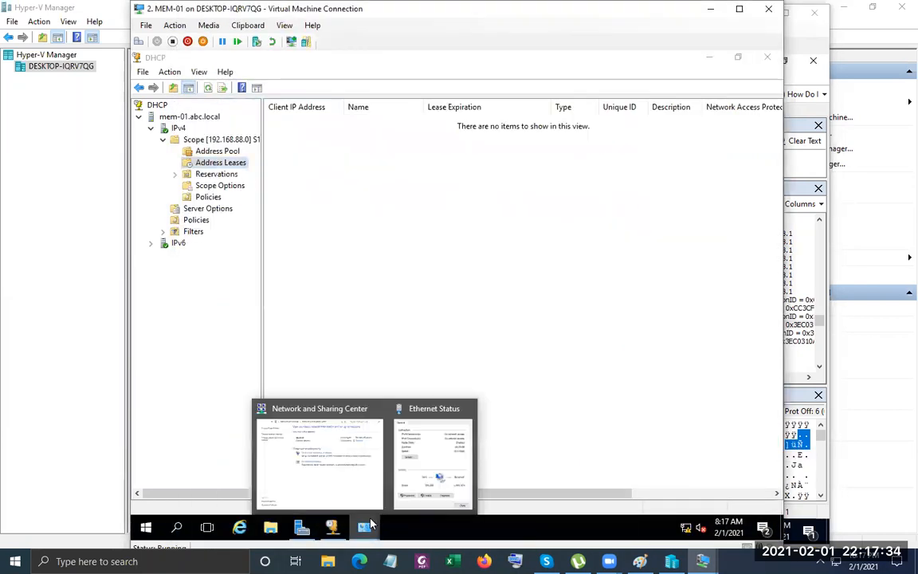
pyautogui.click(438, 446)
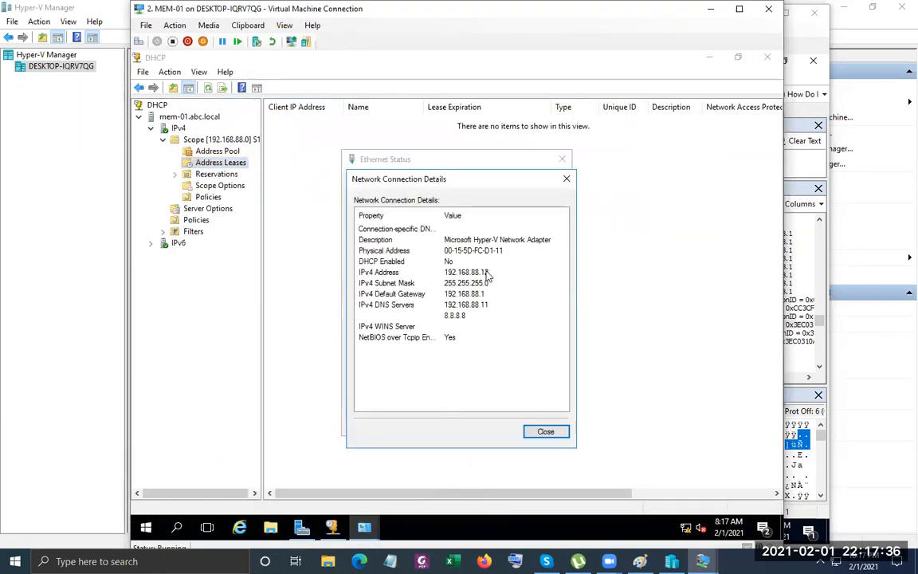
pyautogui.click(802, 166)
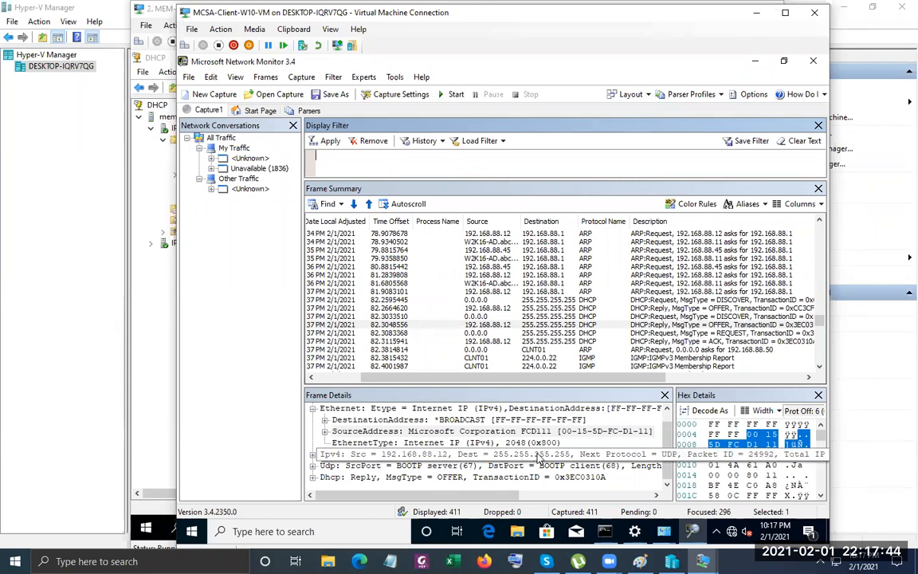
# Select the OFFER's IPv4 header and expand its DHCP section to show YourIP 192.168.88.50.
pyautogui.click(610, 455)
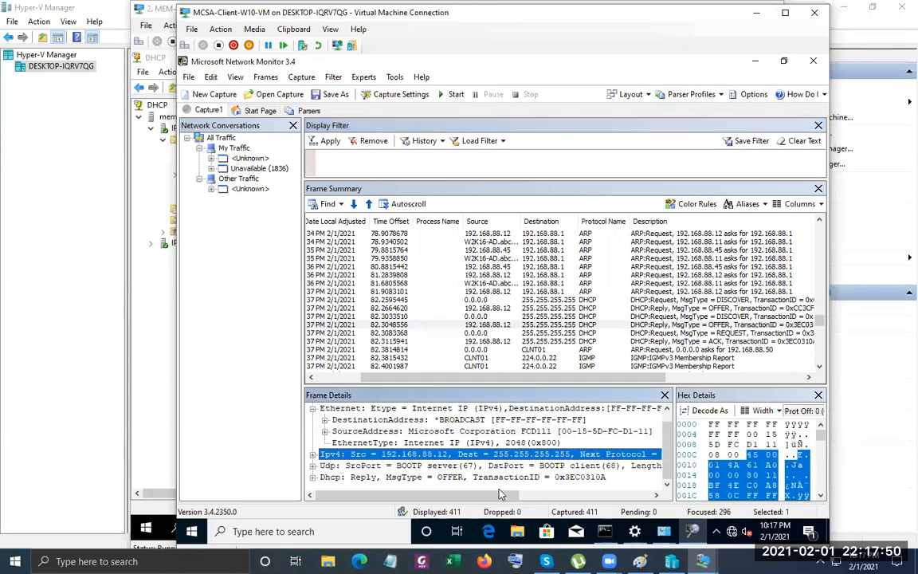
pyautogui.moveTo(510, 498); pyautogui.dragTo(421, 495)
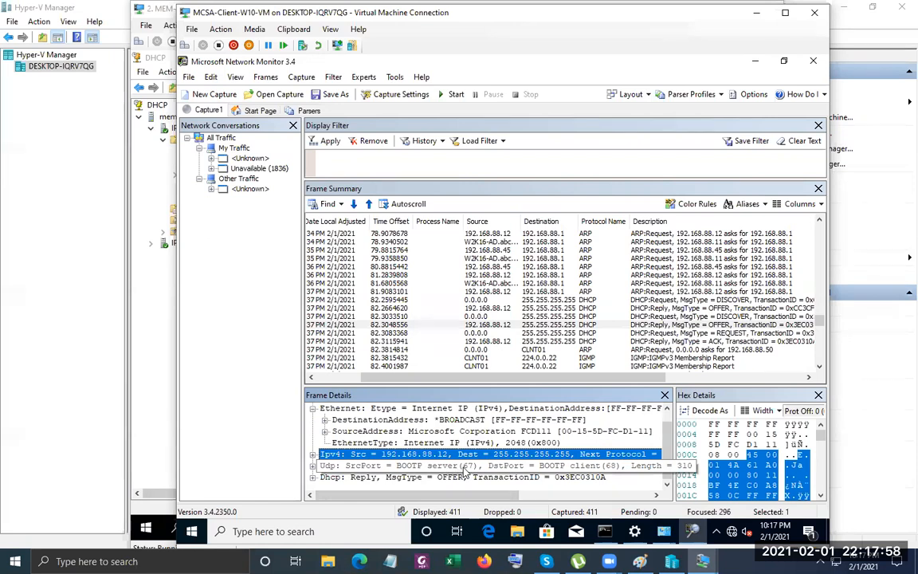
pyautogui.click(314, 478)
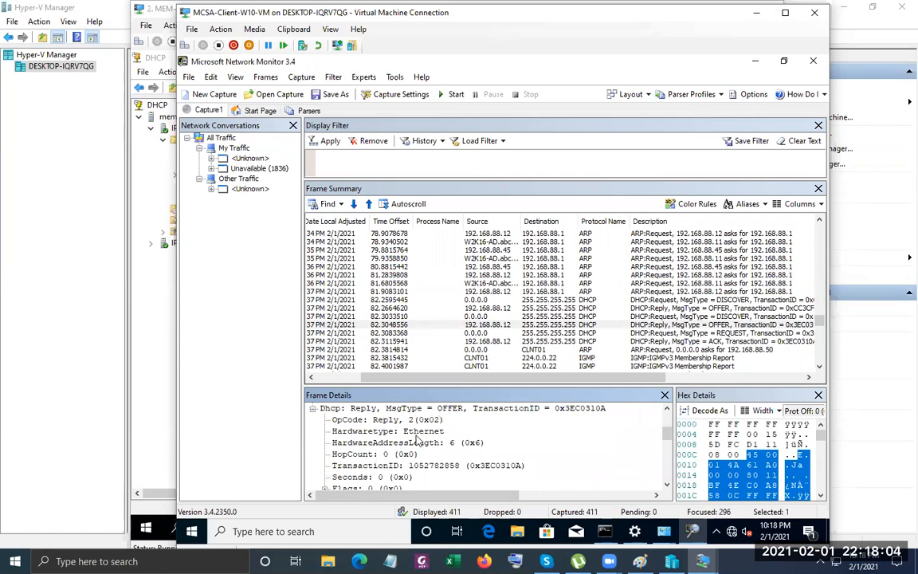
pyautogui.scroll(-1, 417, 441)
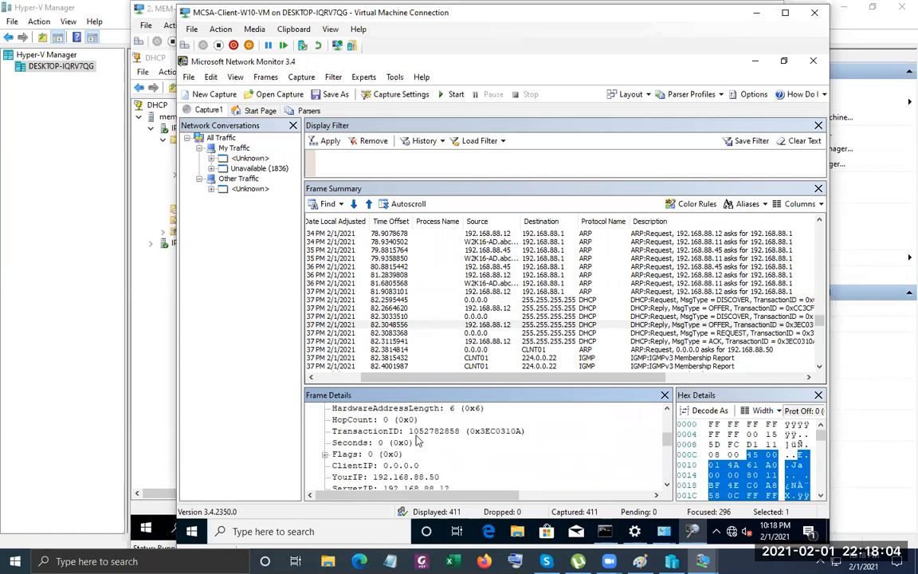
pyautogui.click(390, 477)
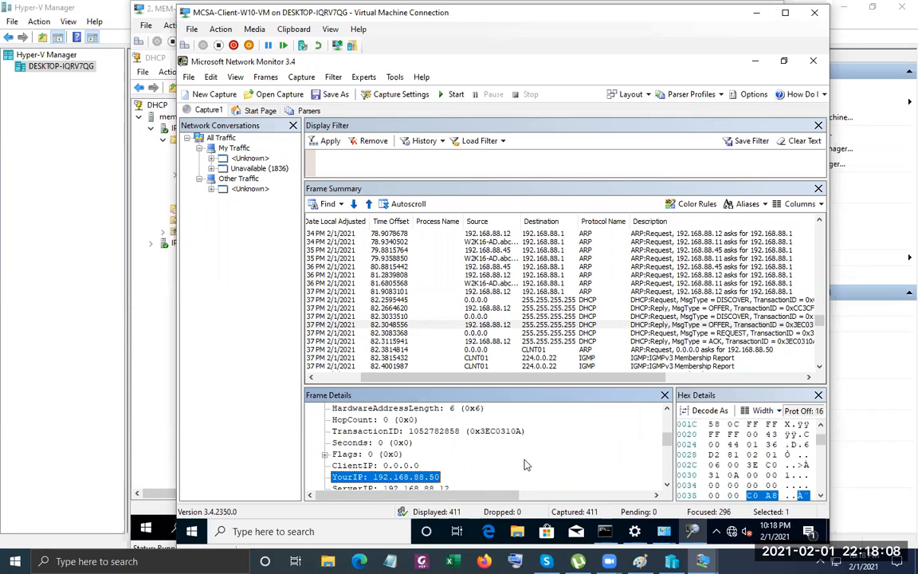
pyautogui.scroll(-1, 524, 464)
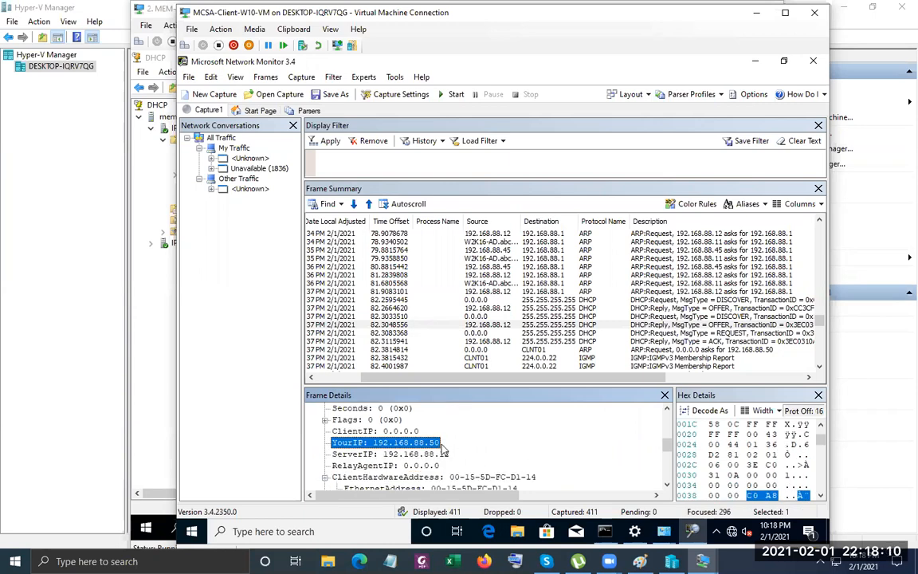
# Refresh scope 192.168.88.0's Address Leases and widen Unique ID to show CLNT01.abc.local's 192.168.88.50 lease.
pyautogui.click(137, 315)
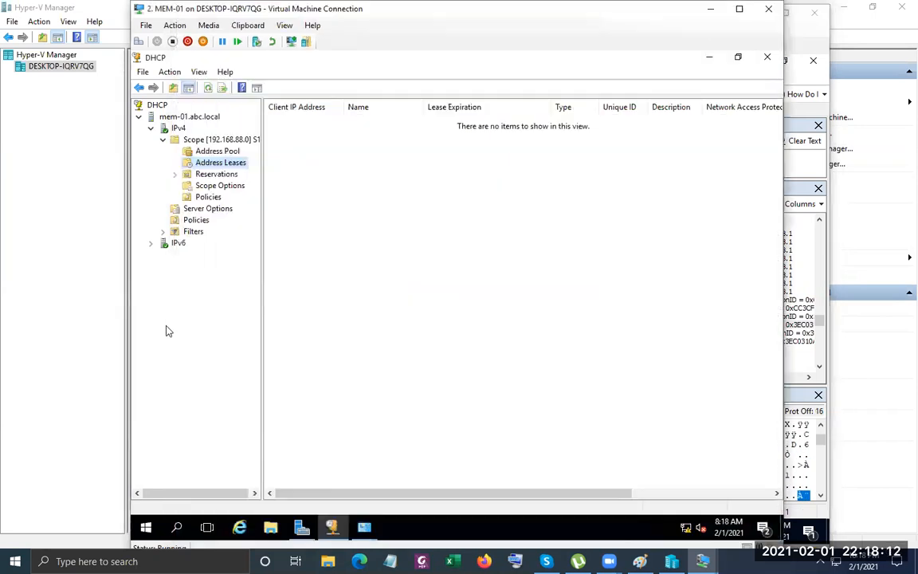
pyautogui.click(215, 151)
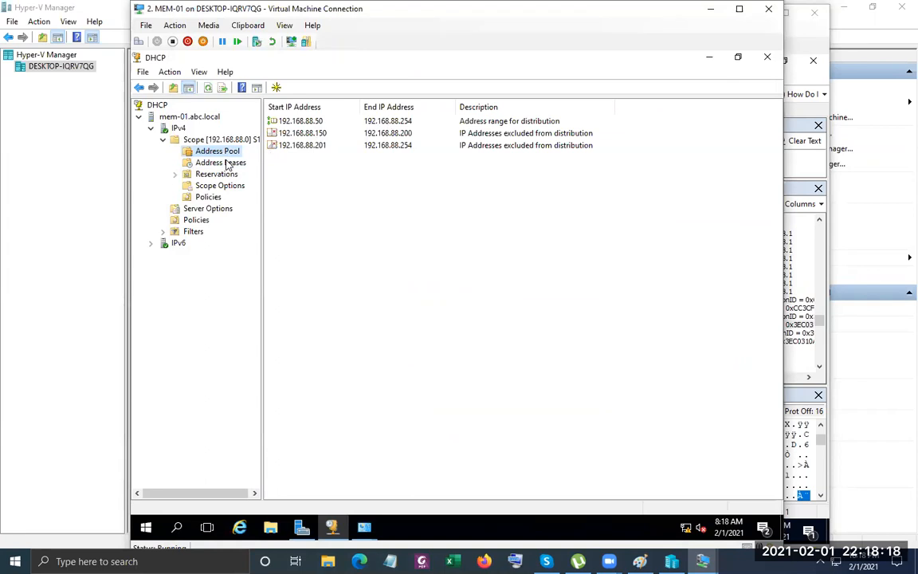
pyautogui.click(223, 162)
pyautogui.rightClick(329, 154)
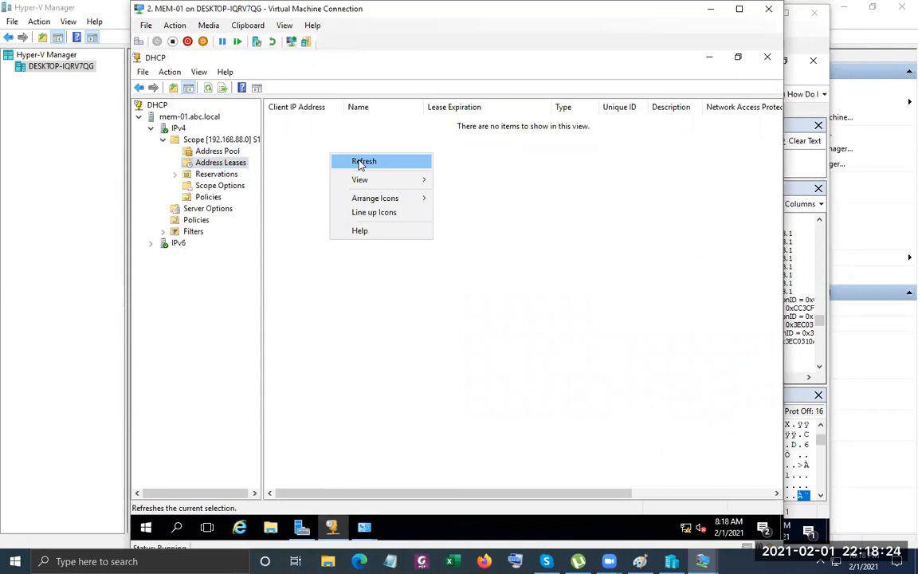
pyautogui.click(361, 162)
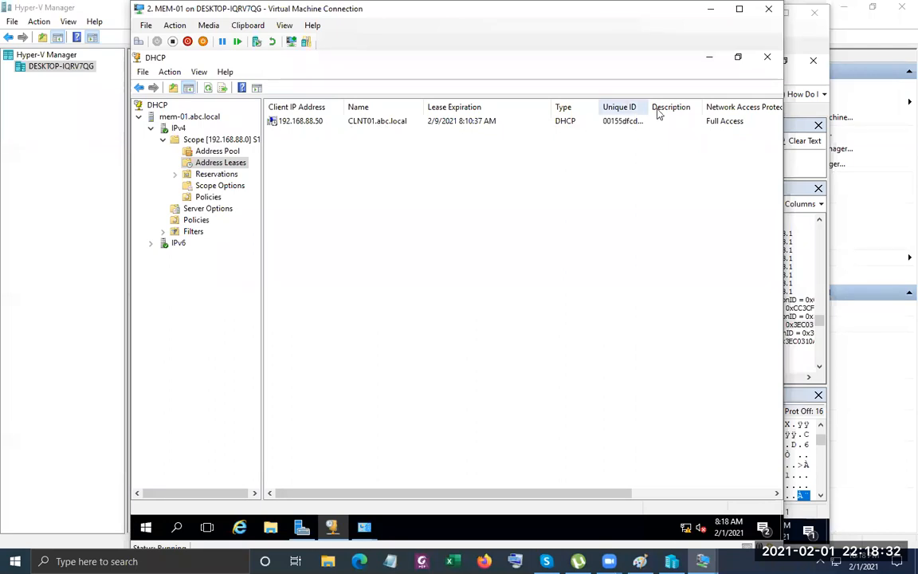
pyautogui.moveTo(676, 106); pyautogui.dragTo(687, 107)
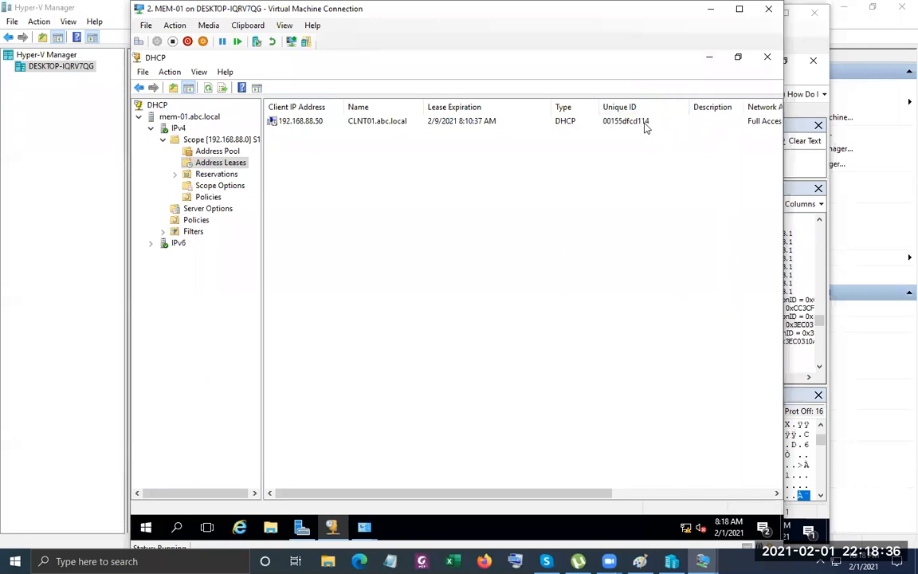
# Expand the OFFER's MessageType and 8-day IPAddressLeaseTime options, then return to the MEM-01 DHCP console.
pyautogui.hotkey('alt', 'Tab')
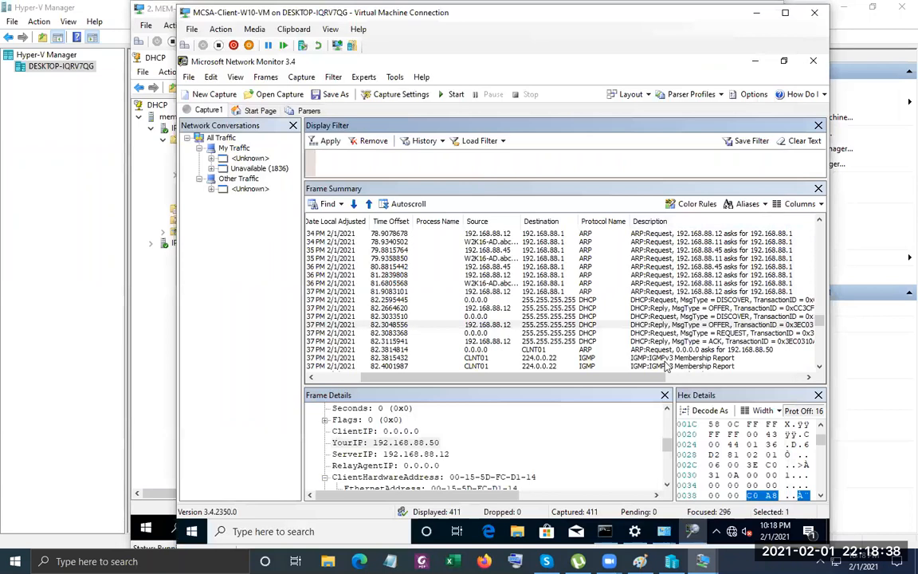
pyautogui.scroll(-1, 474, 424)
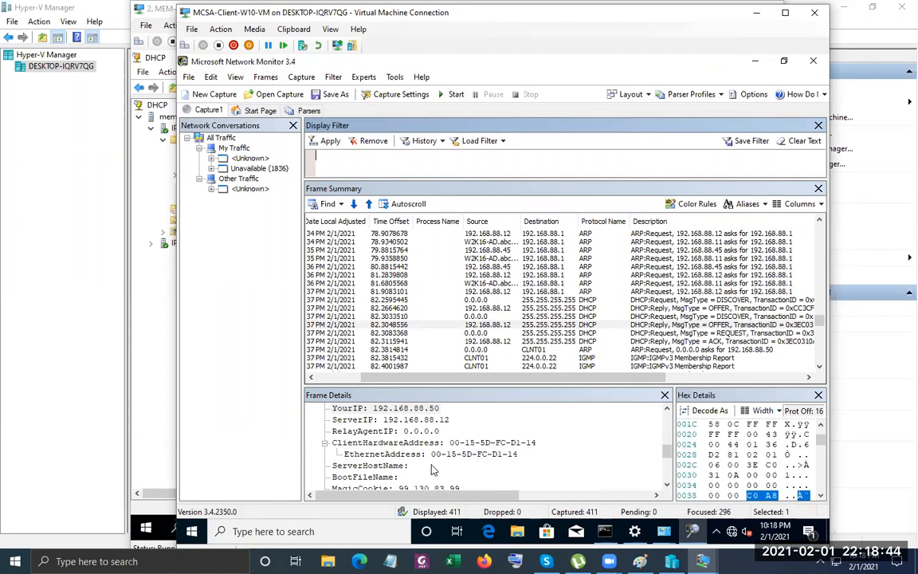
pyautogui.scroll(-1, 434, 470)
pyautogui.scroll(-1, 459, 467)
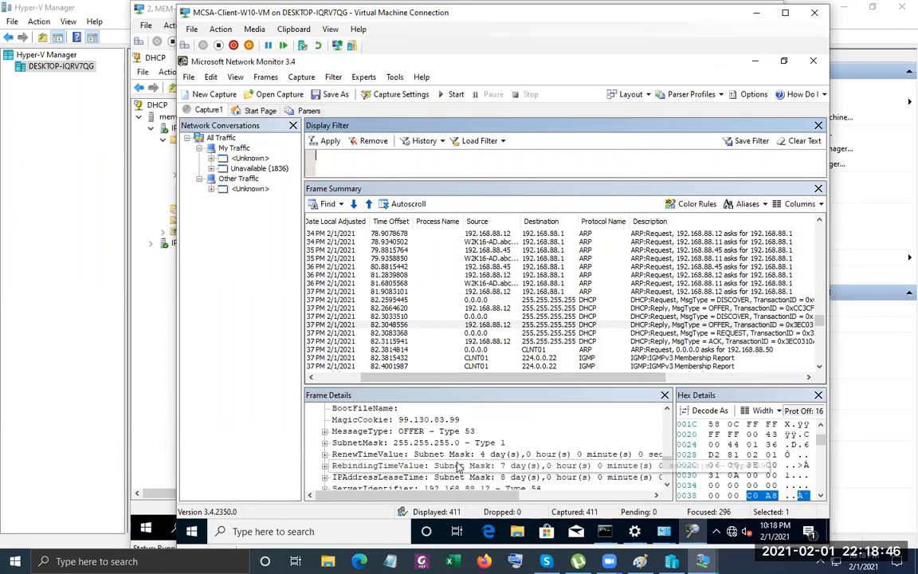
pyautogui.click(325, 431)
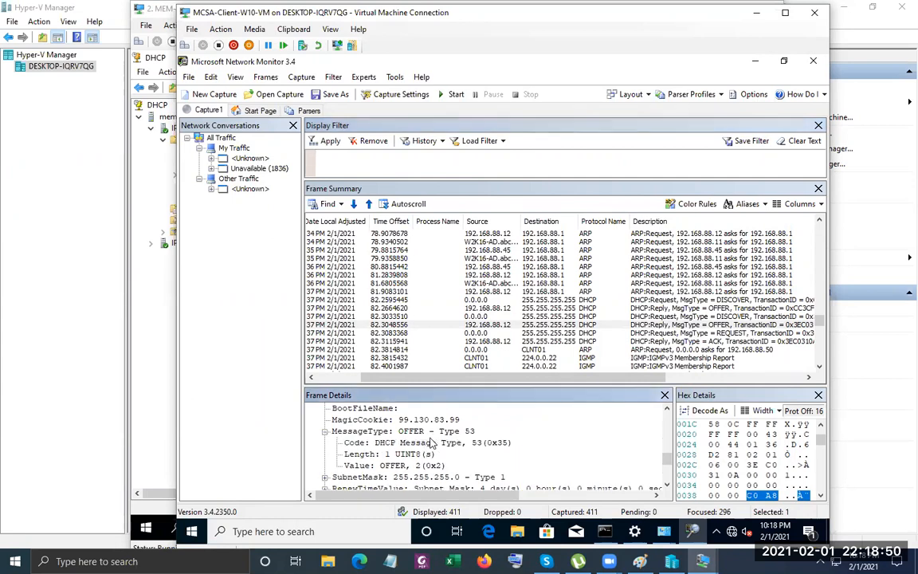
pyautogui.scroll(-1, 446, 445)
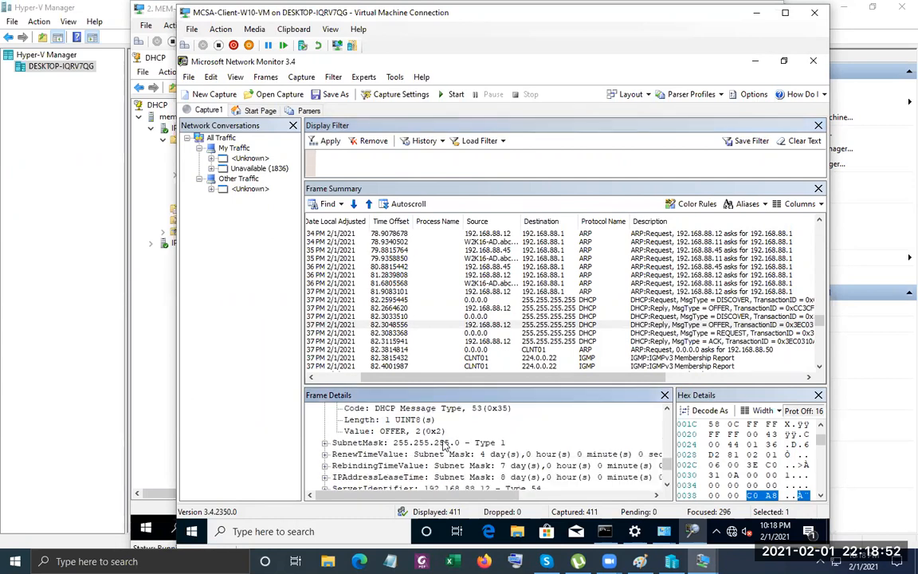
pyautogui.scroll(-1, 446, 447)
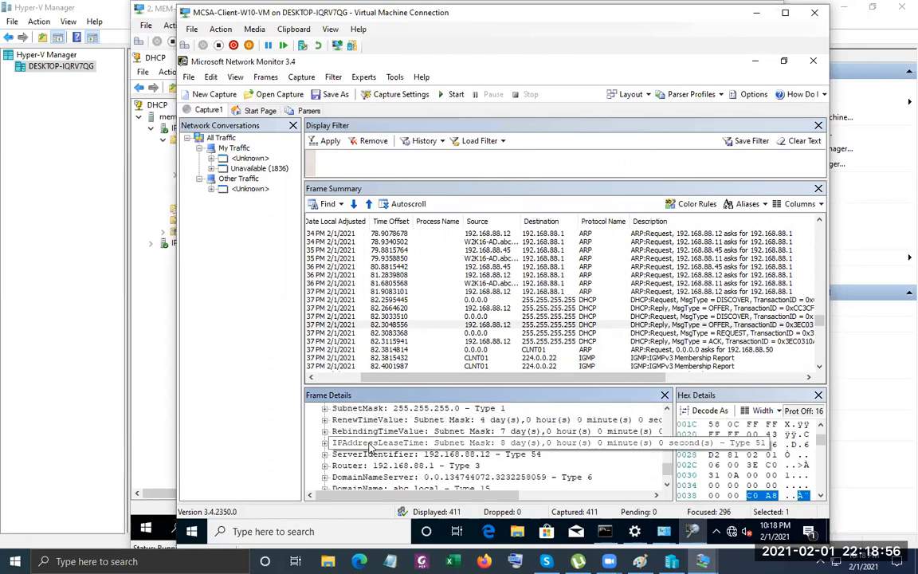
pyautogui.doubleClick(478, 443)
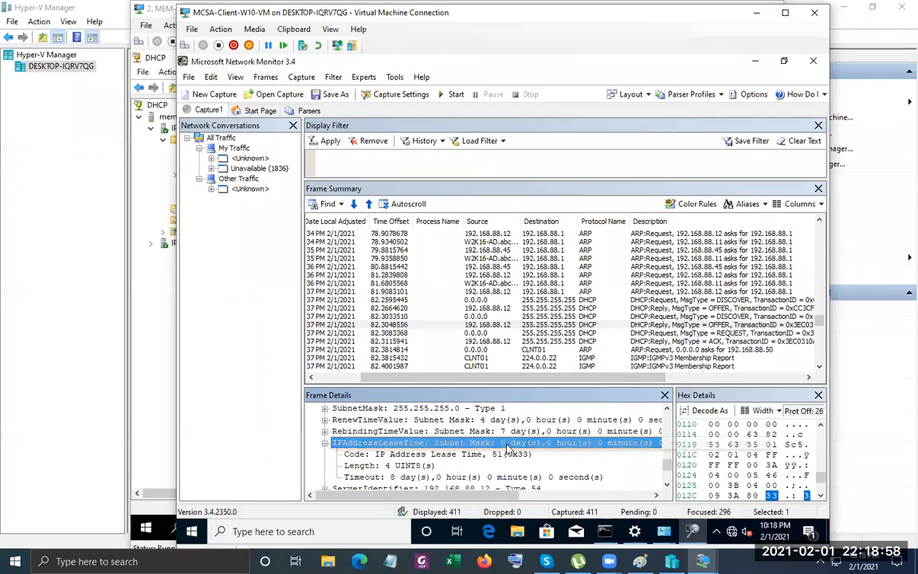
pyautogui.click(141, 349)
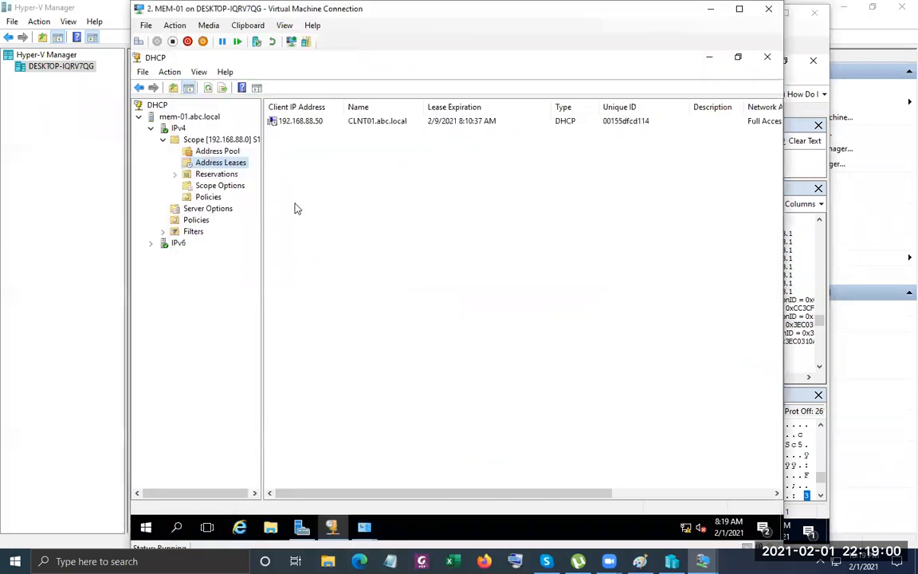
# Review the IPv4 server properties' DNS, Filters, Failover and Advanced tabs, then close them.
pyautogui.rightClick(178, 128)
pyautogui.click(255, 326)
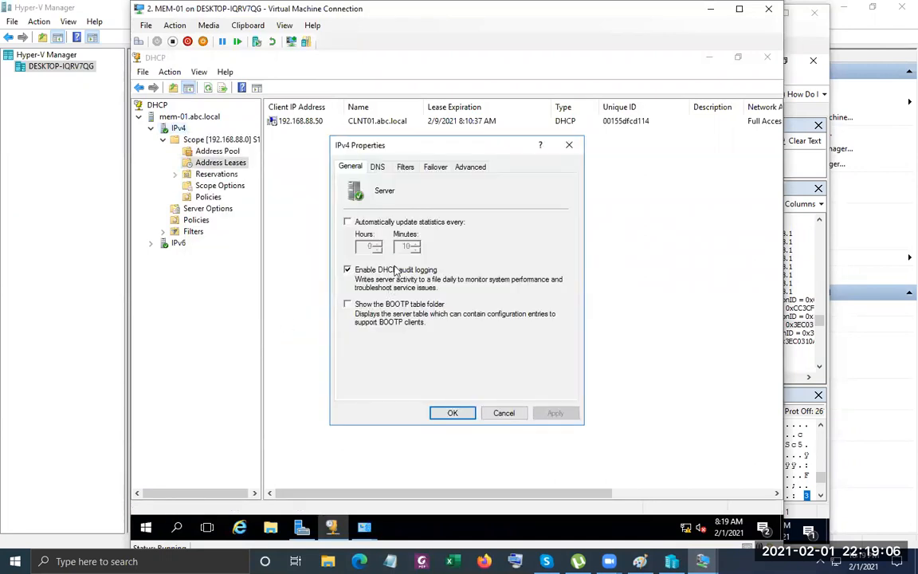
pyautogui.click(379, 169)
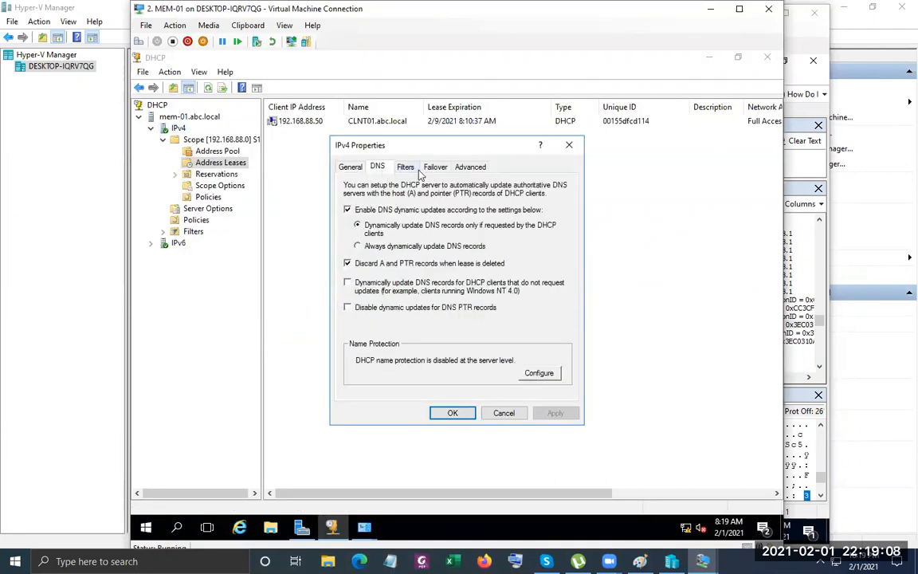
pyautogui.click(405, 167)
pyautogui.click(435, 167)
pyautogui.click(470, 166)
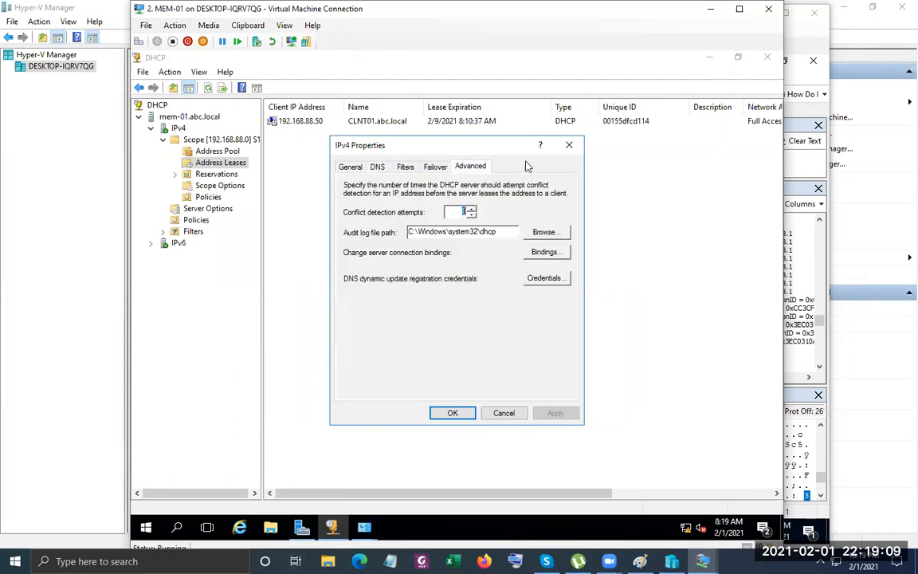
pyautogui.click(577, 151)
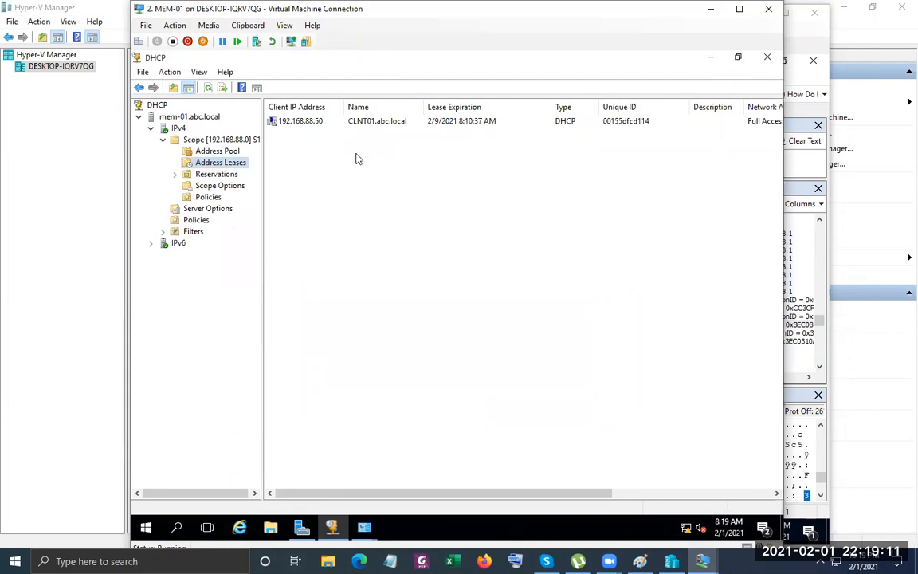
# Open scope S1's properties to confirm the 8-day lease, then return to the client's capture.
pyautogui.rightClick(222, 141)
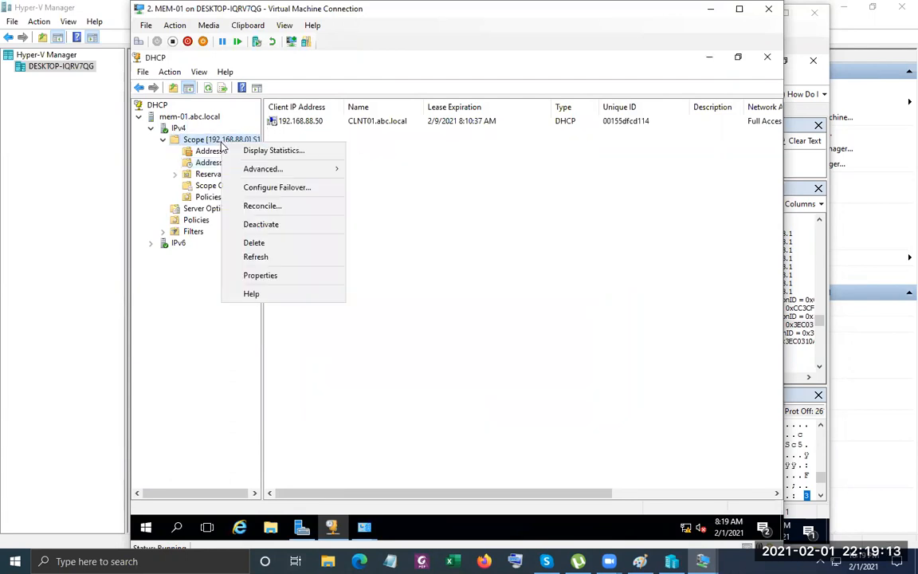
pyautogui.click(293, 275)
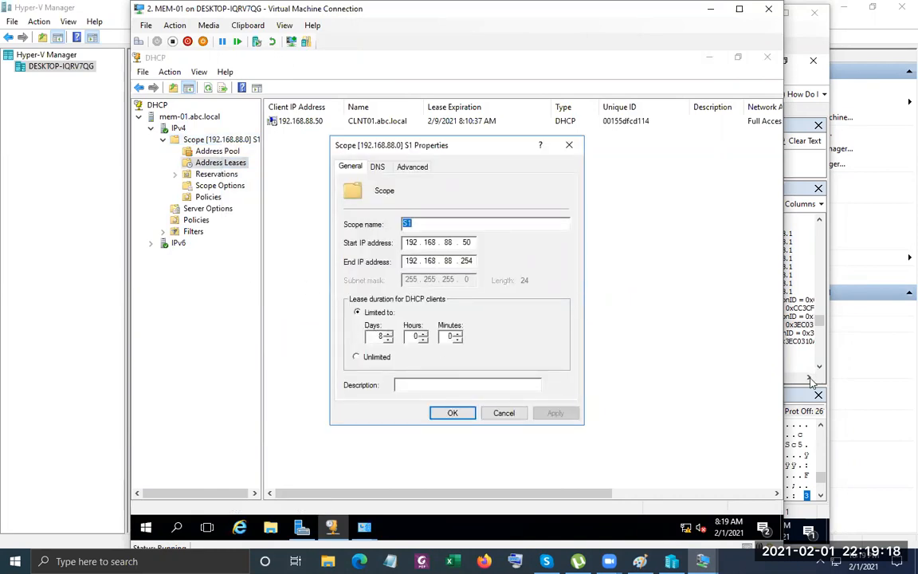
pyautogui.hotkey('alt', 'Tab')
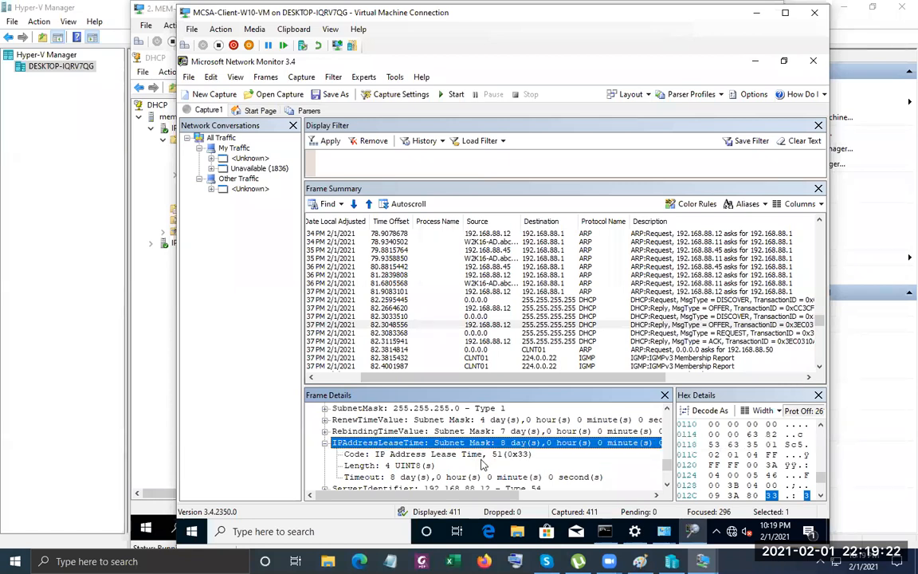
# Expand the OFFER's Router, ServerIdentifier and DomainNameServer options, listing DNS servers 192.168.88.11 and 8.8.8.8.
pyautogui.scroll(-1, 482, 464)
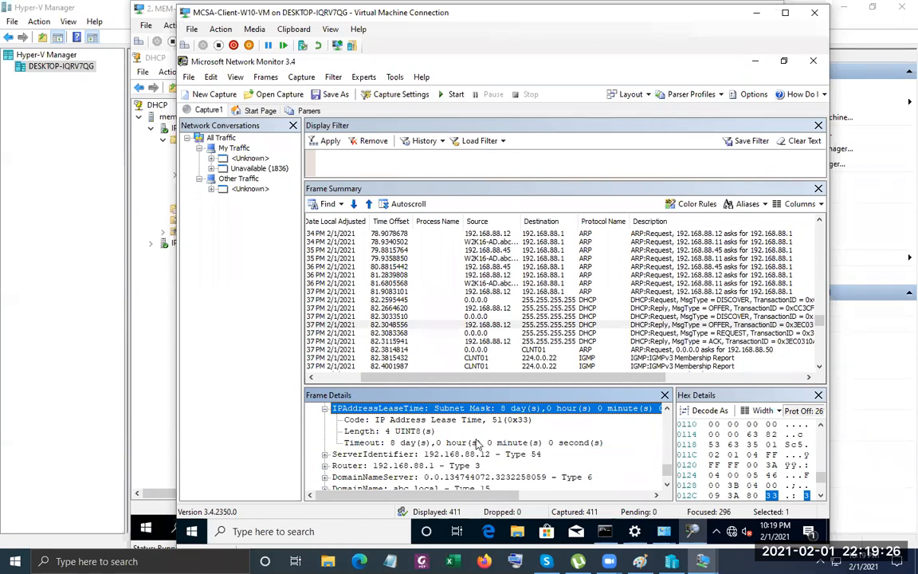
pyautogui.scroll(-1, 358, 446)
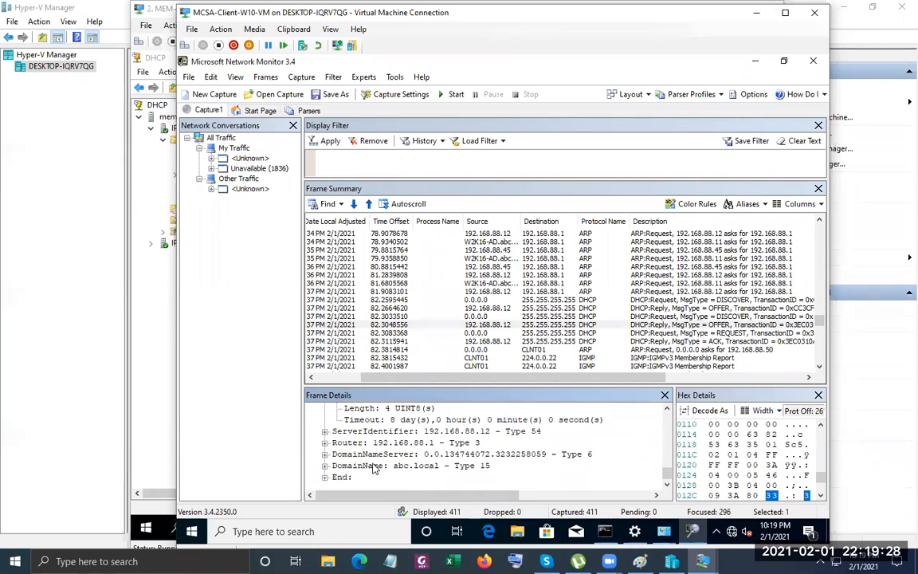
pyautogui.click(325, 443)
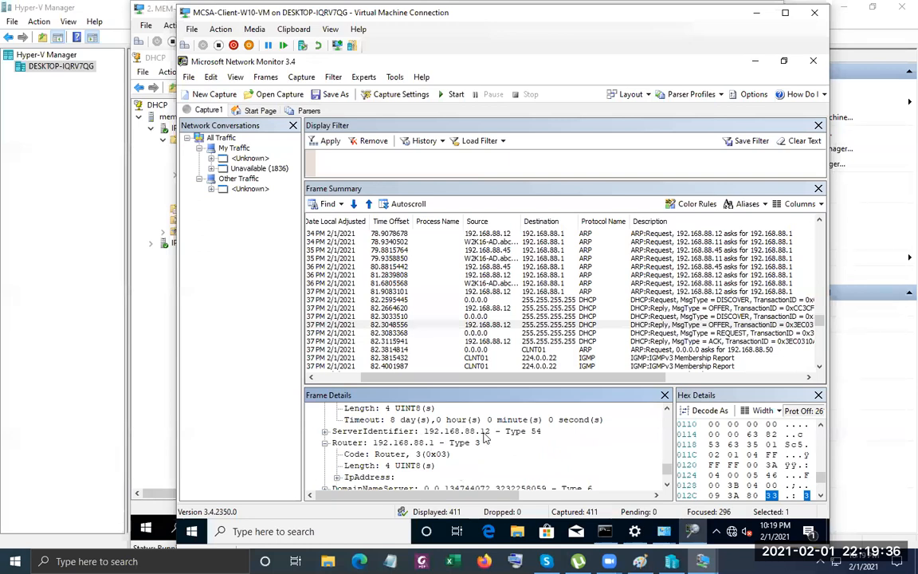
pyautogui.click(324, 431)
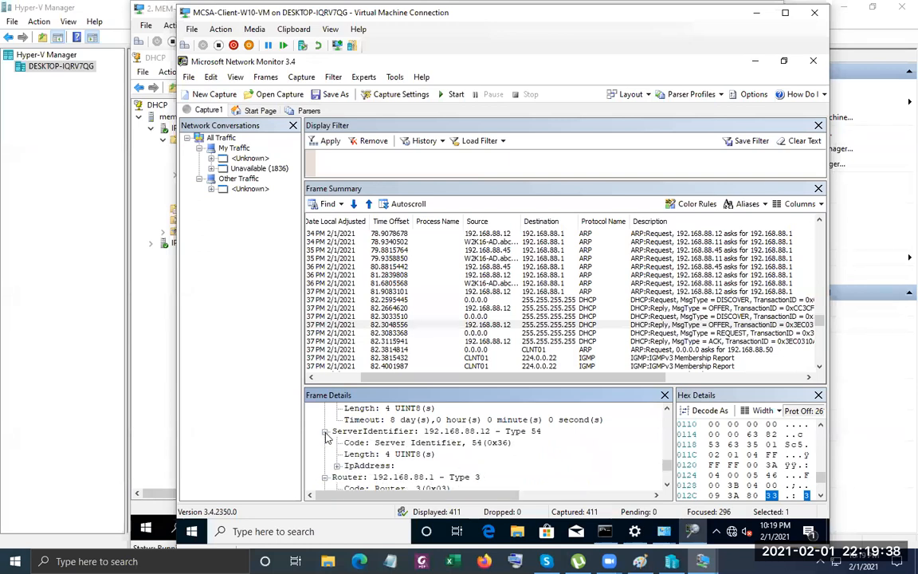
pyautogui.scroll(-2, 341, 450)
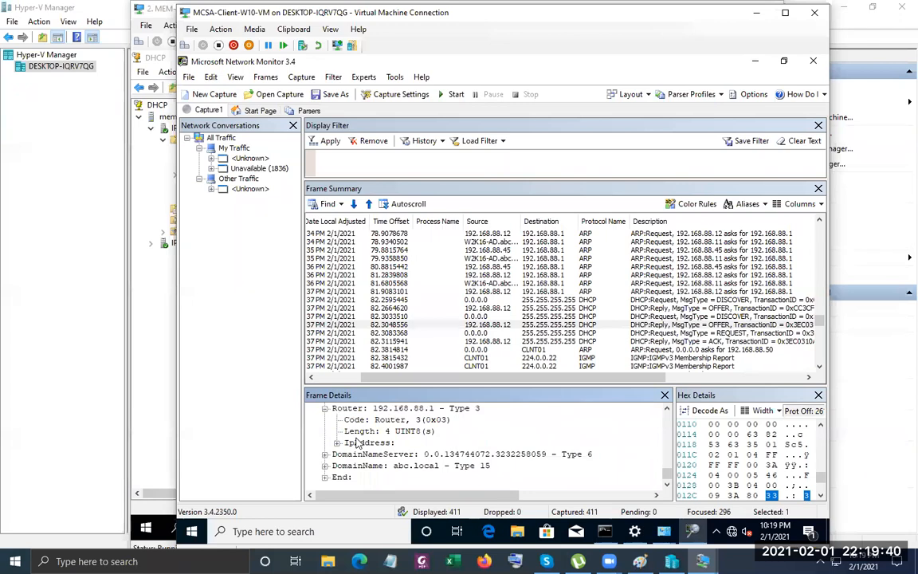
pyautogui.click(325, 454)
pyautogui.scroll(-1, 351, 458)
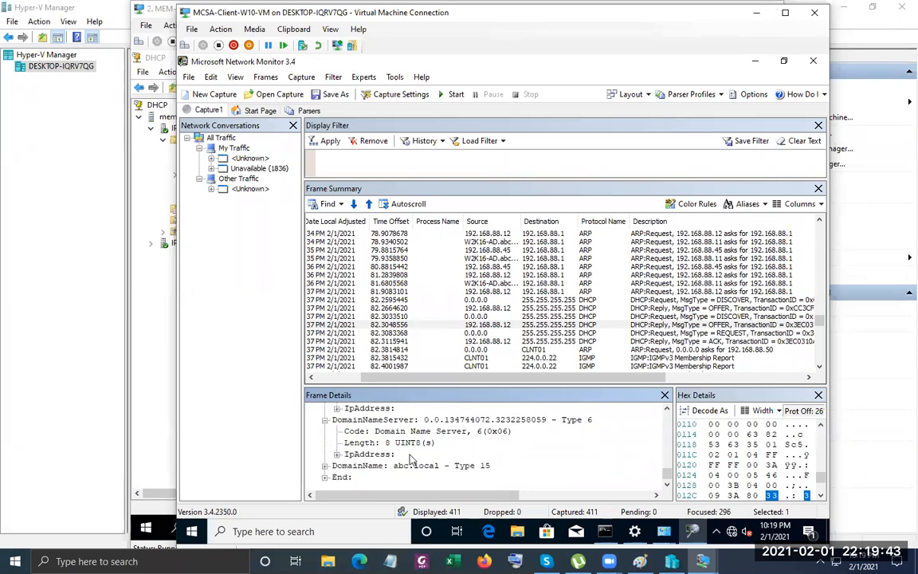
pyautogui.click(336, 454)
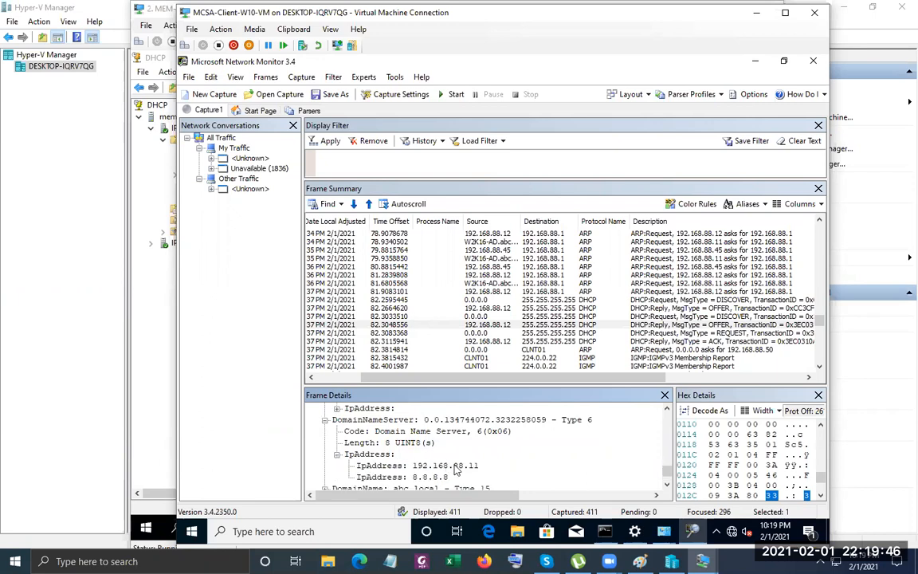
pyautogui.click(454, 467)
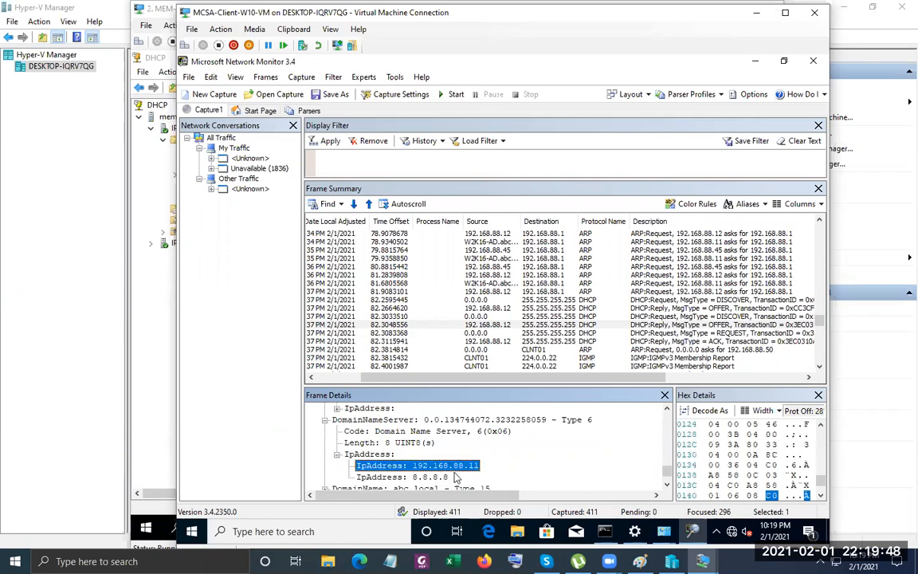
# Expand the DomainName option and select its abc.local name.
pyautogui.scroll(-1, 491, 466)
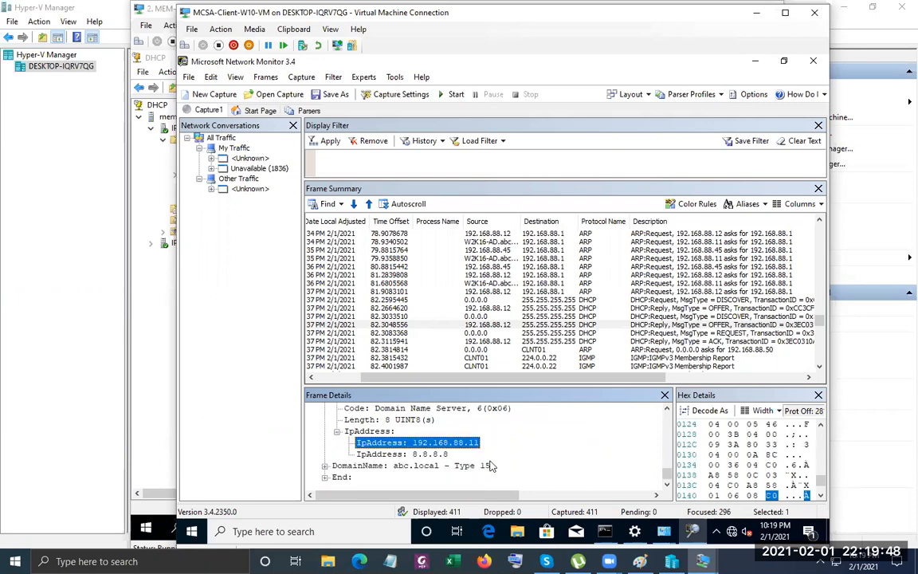
pyautogui.click(324, 465)
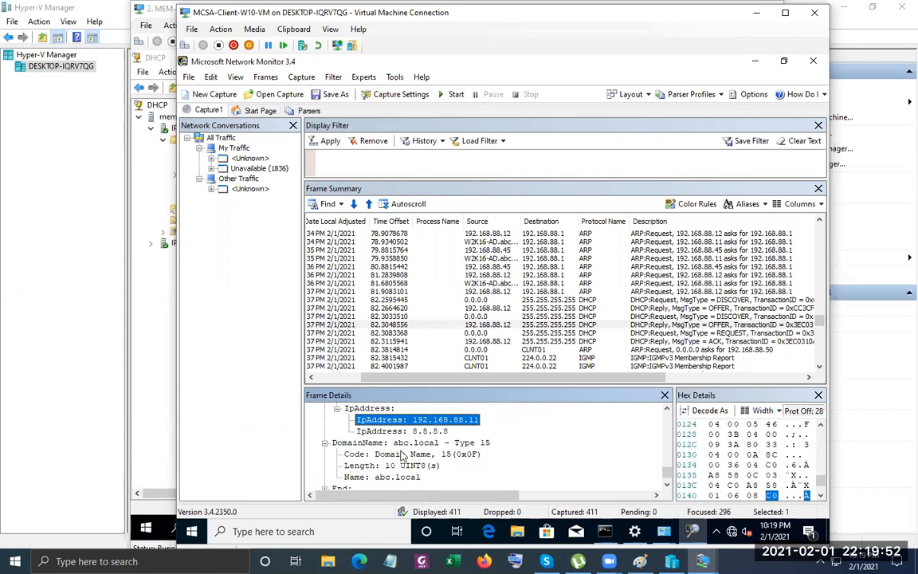
pyautogui.click(390, 477)
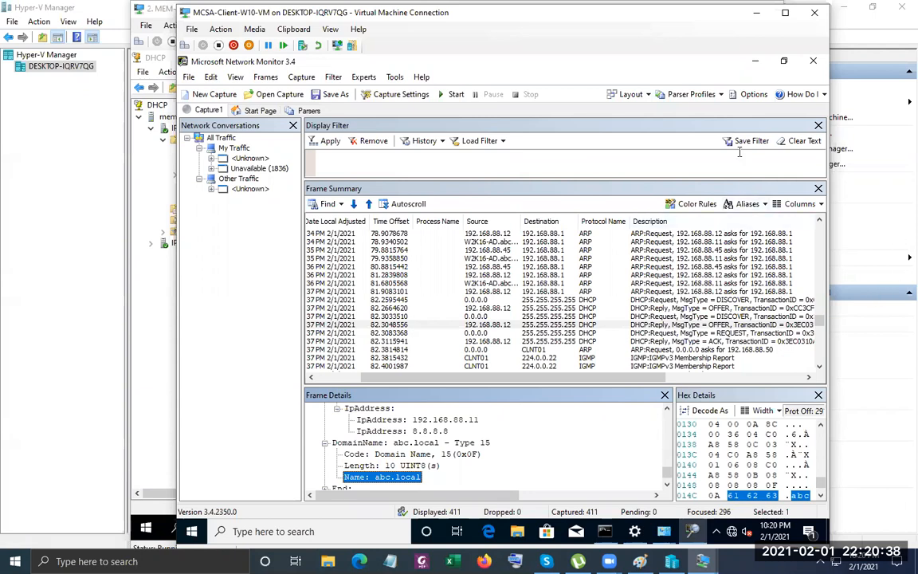
pyautogui.click(668, 156)
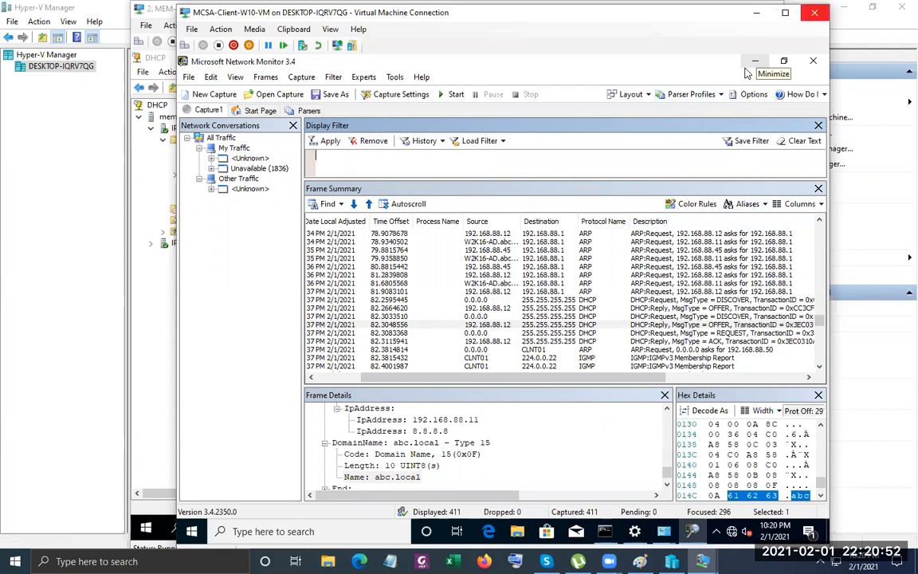
# Close the client VM window, scope S1's properties and the MEM-01 connection window.
pyautogui.click(814, 13)
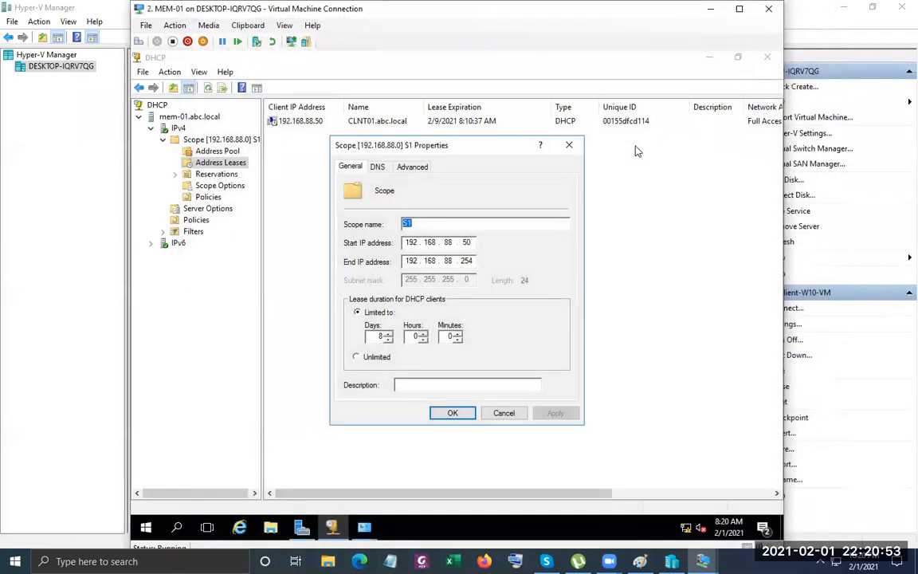
pyautogui.click(569, 145)
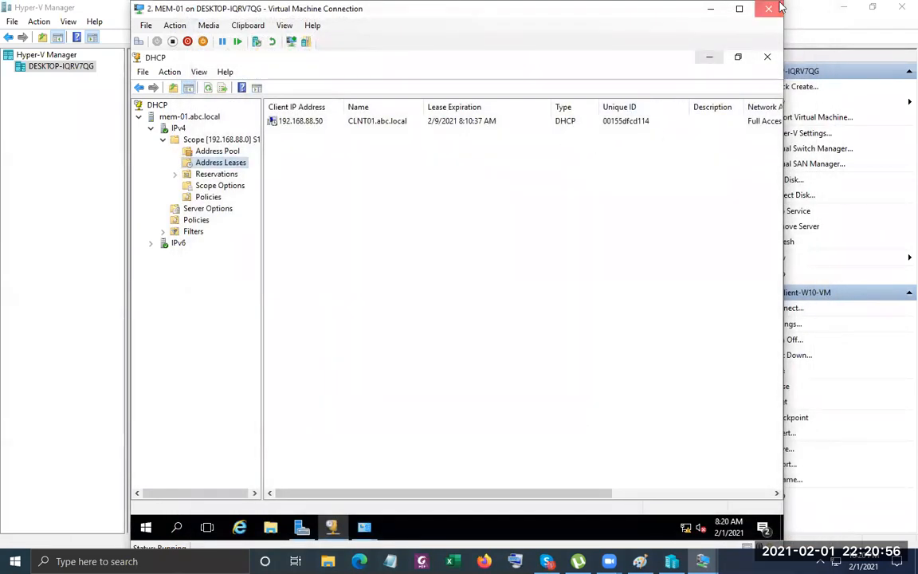
pyautogui.click(769, 8)
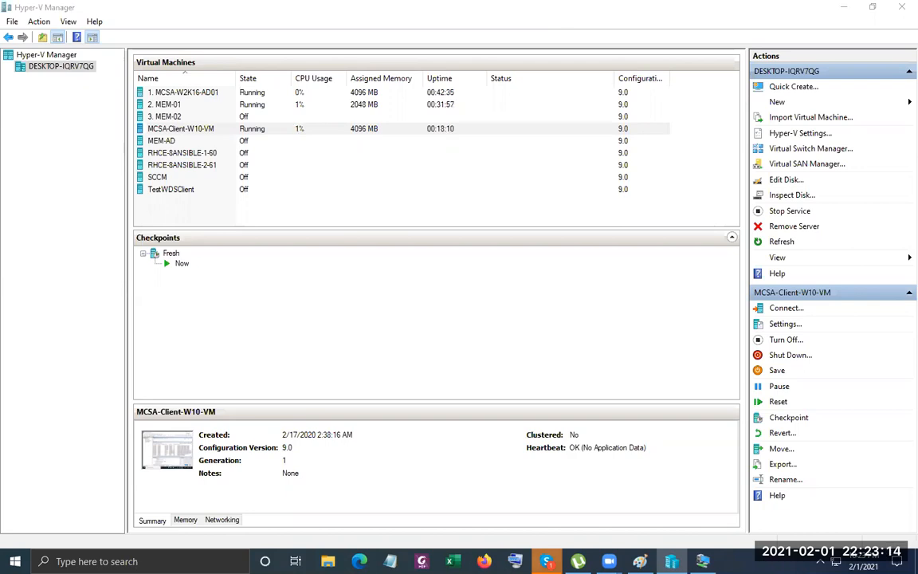
pyautogui.moveTo(546, 561)
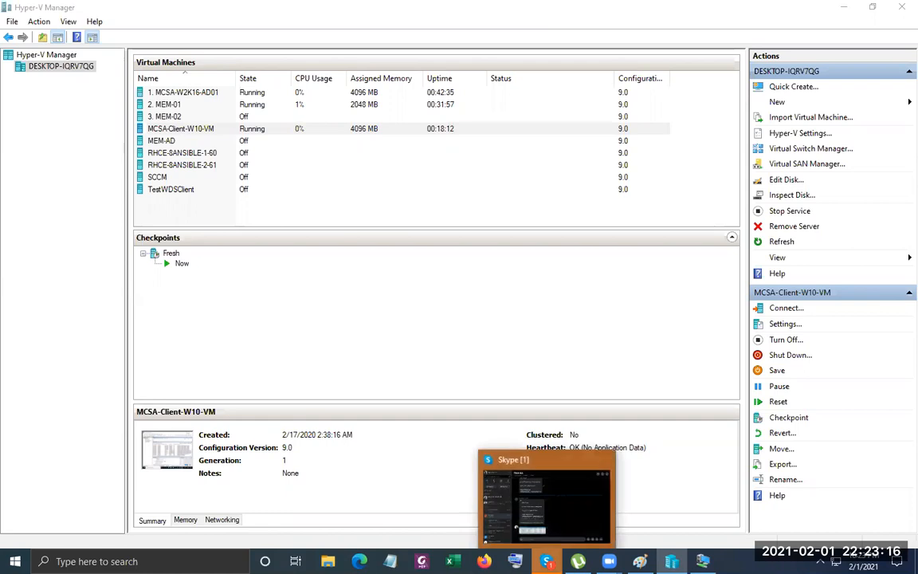